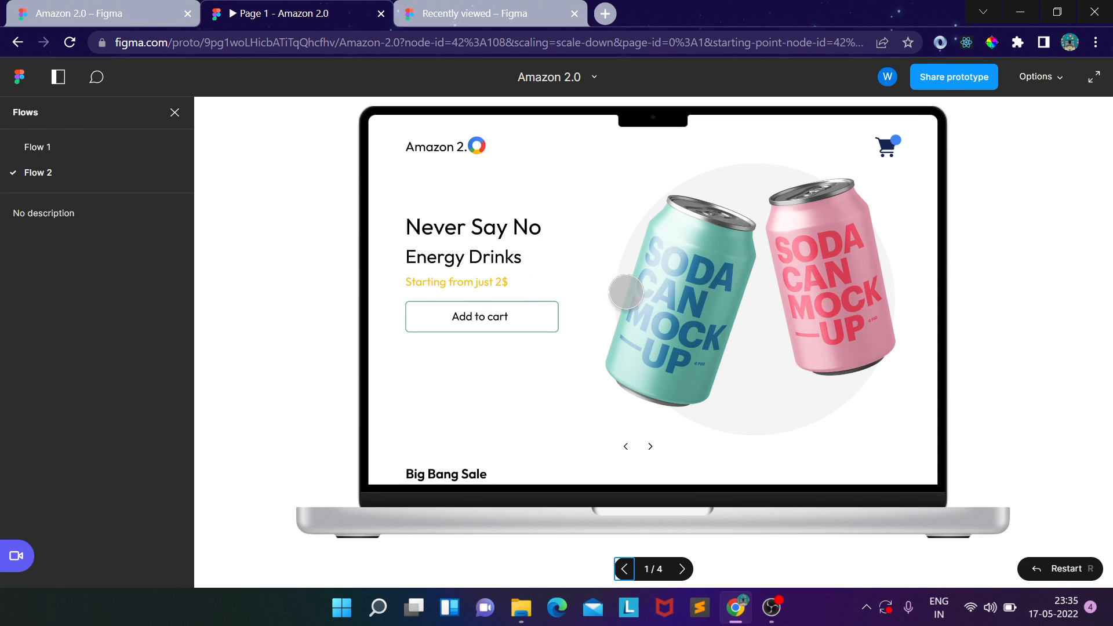
Step: Review the prototype's home page, including the Big Bang Sale section, the MacBook Air banner and the hero carousel slides
scroll(626, 278, "down", 2)
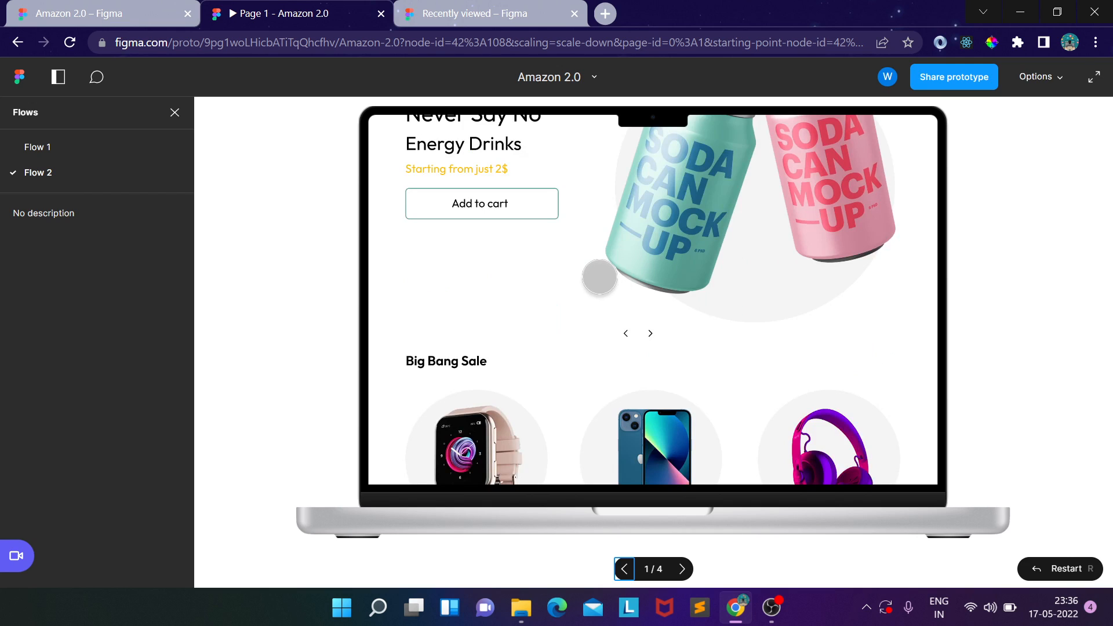
scroll(598, 276, "down", 2)
scroll(554, 234, "down", 2)
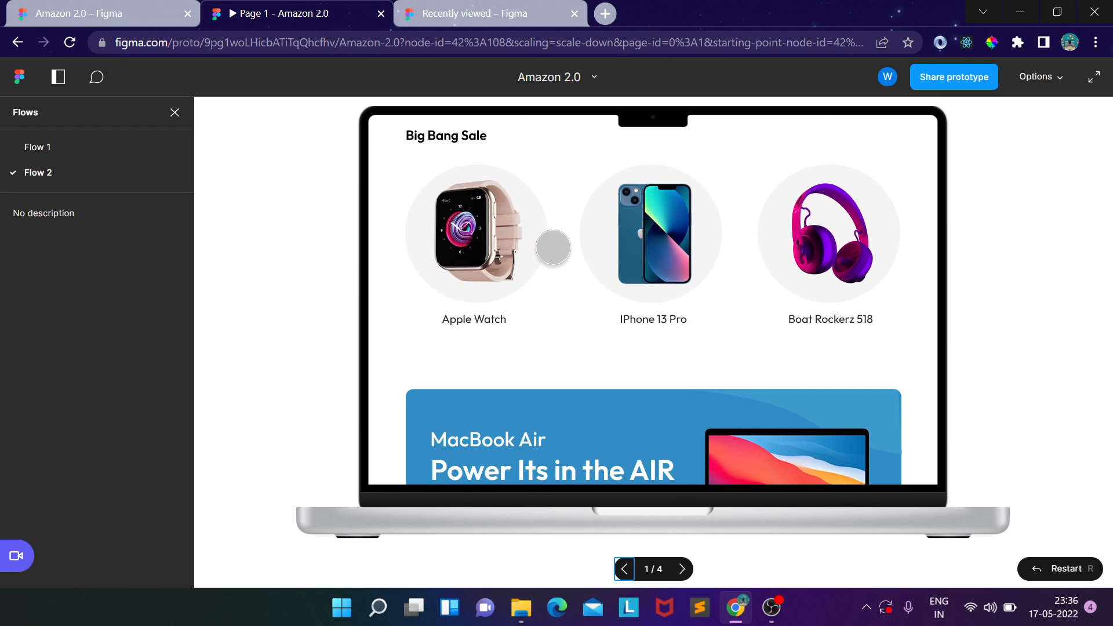
scroll(553, 247, "down", 2)
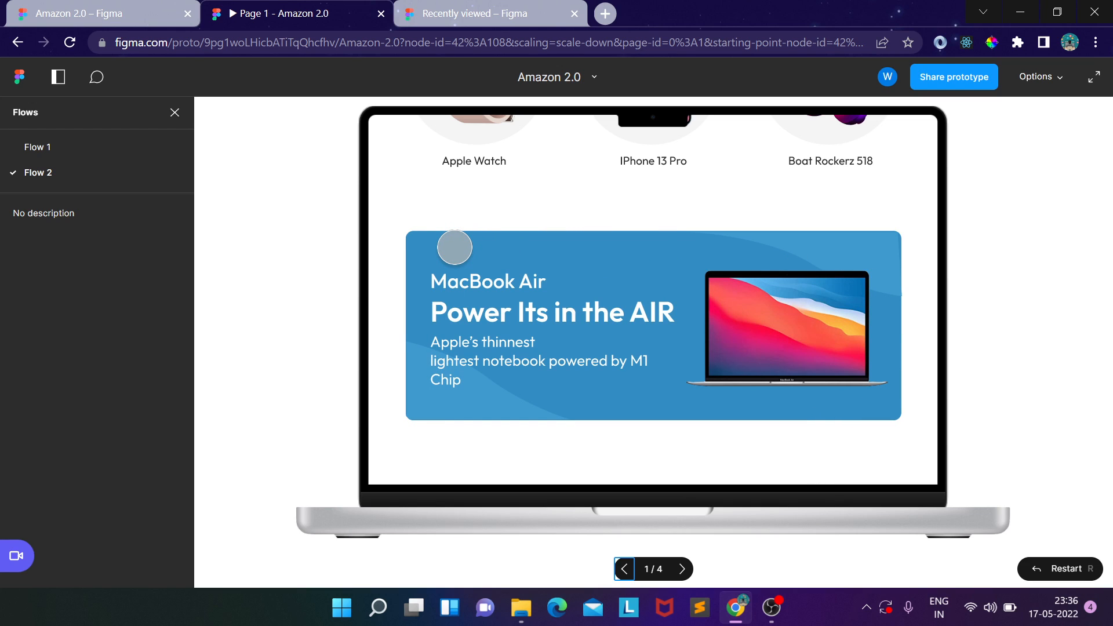
scroll(616, 288, "up", 5)
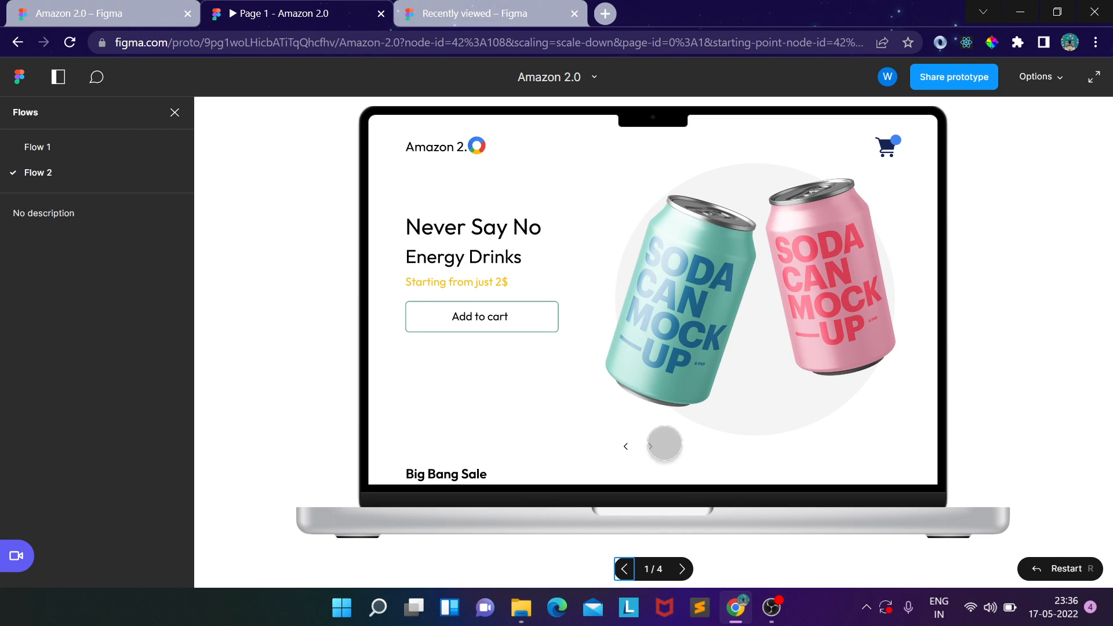
left_click(651, 445)
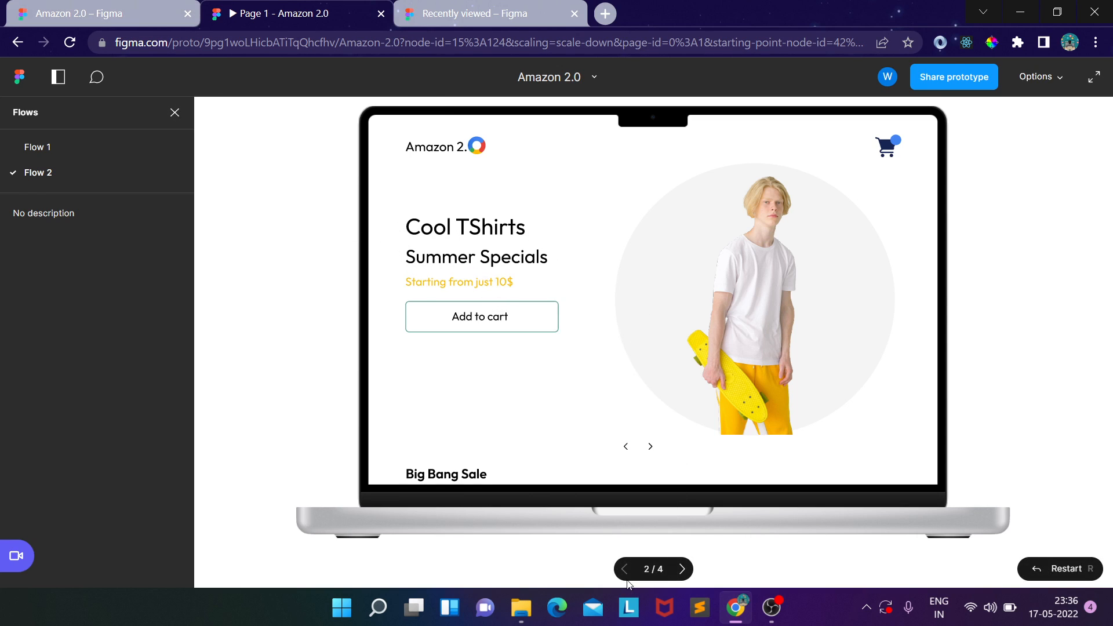
left_click(652, 447)
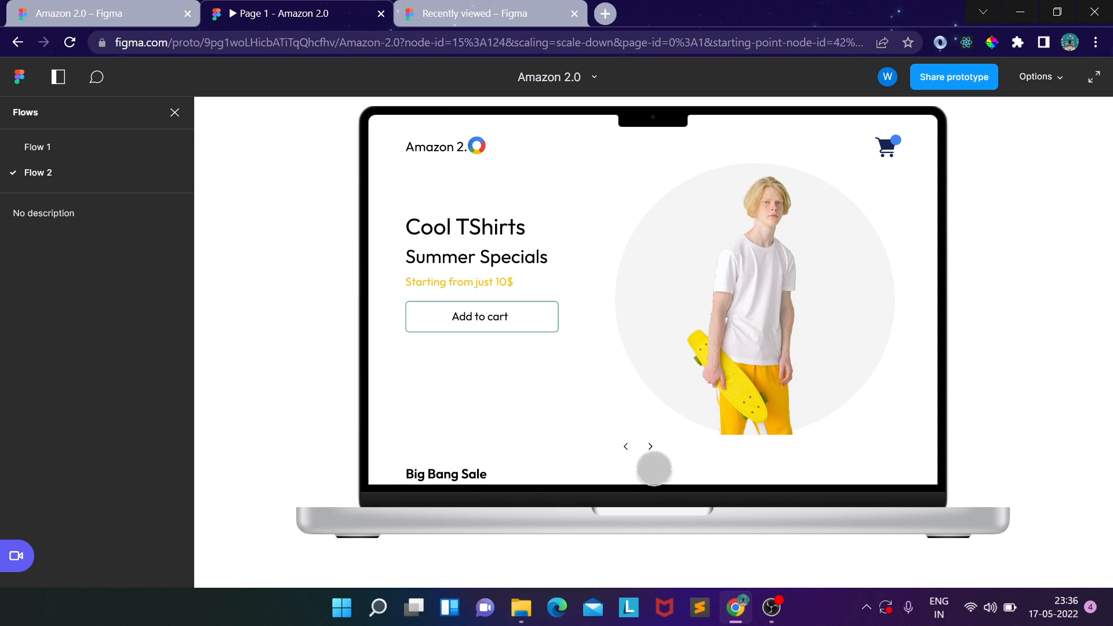
left_click(624, 448)
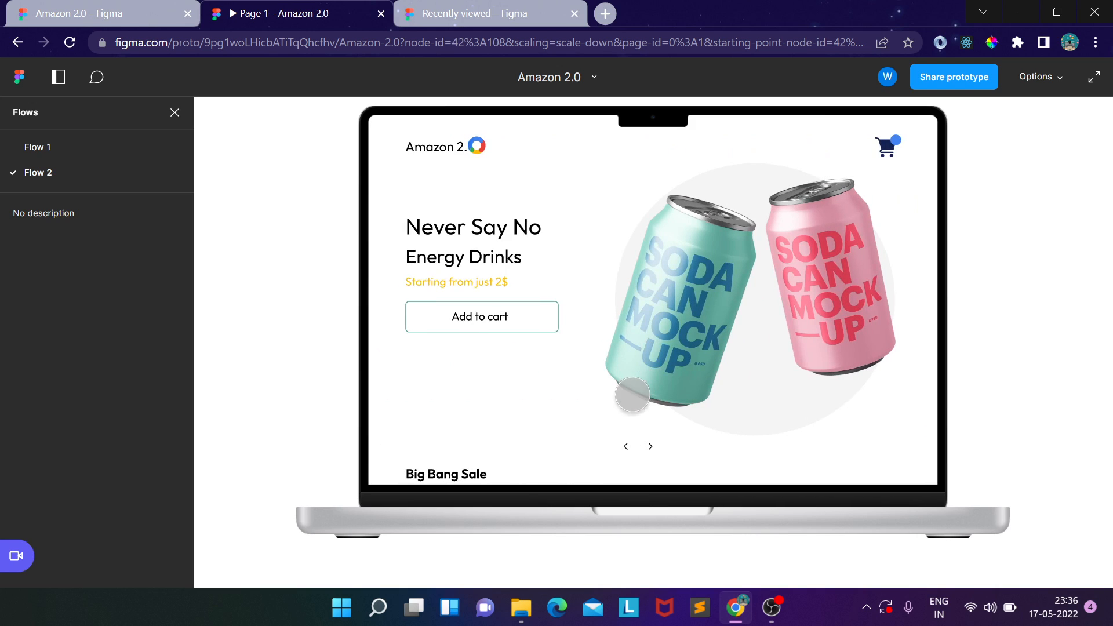
left_click(651, 446)
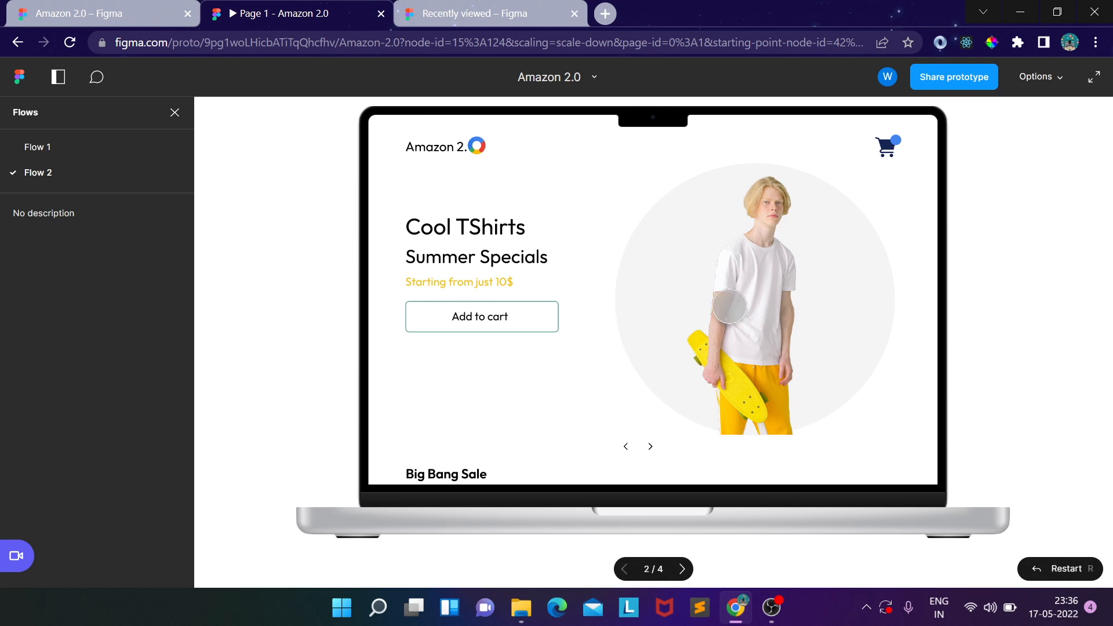
Step: Preview the prototype's Apple Watch product page and its shopping cart overlay
scroll(711, 310, "down", 5)
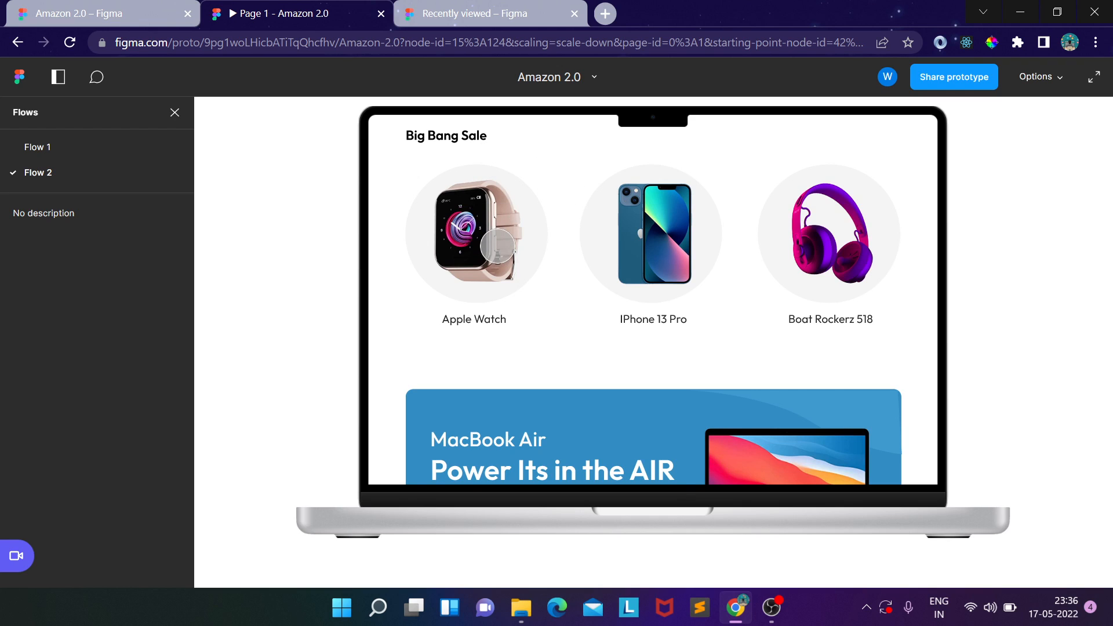
left_click(497, 246)
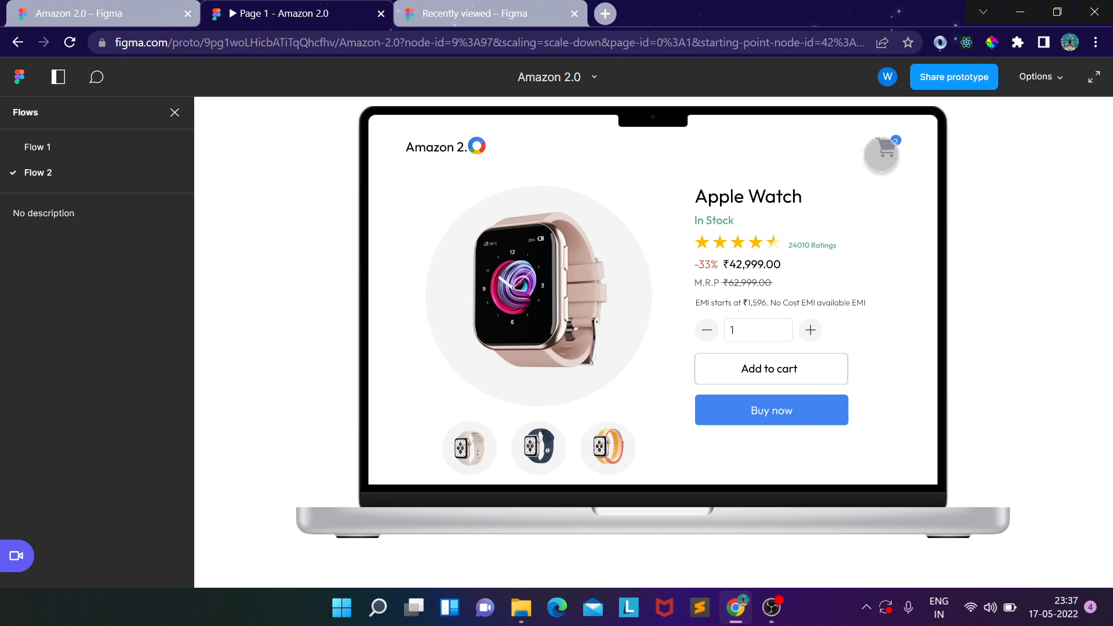
left_click(884, 150)
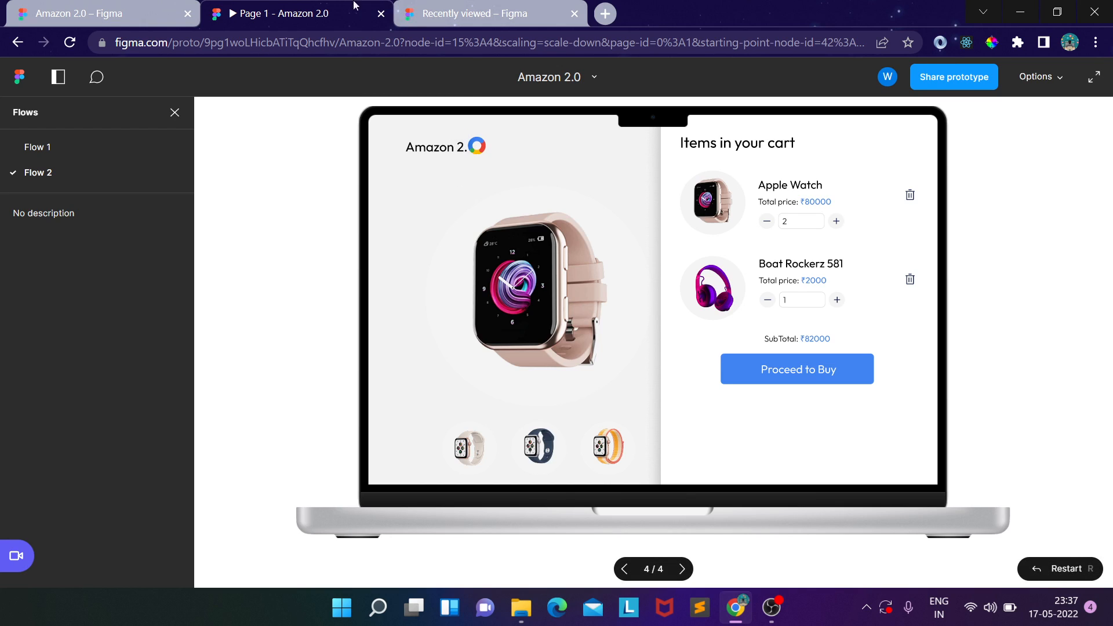
Step: Create a new blank design file from the recently viewed files page
left_click(90, 15)
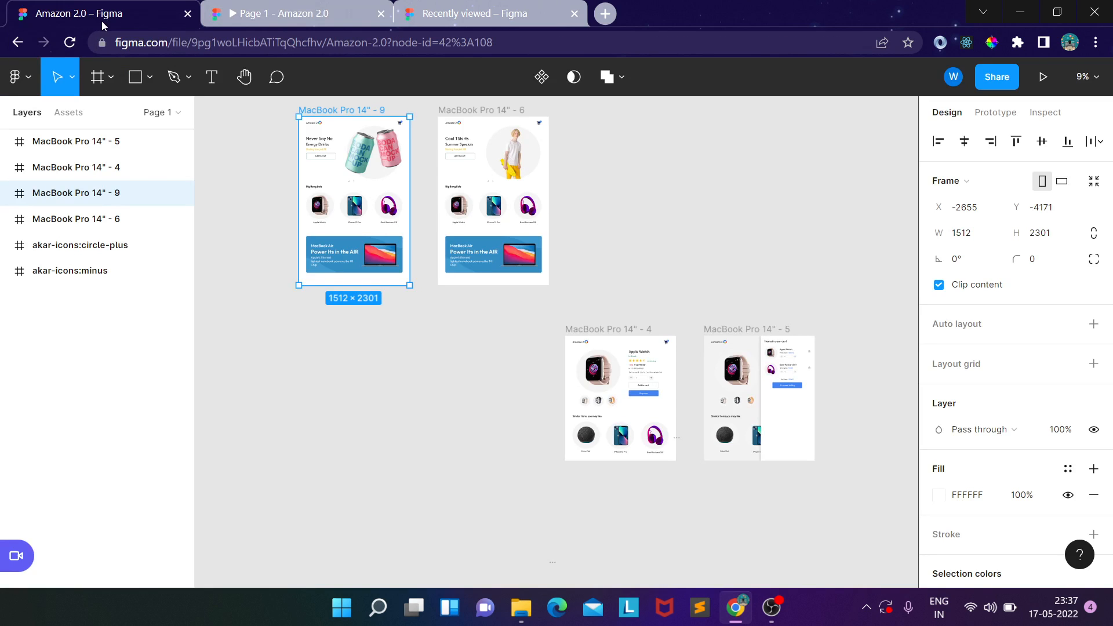
left_click(502, 3)
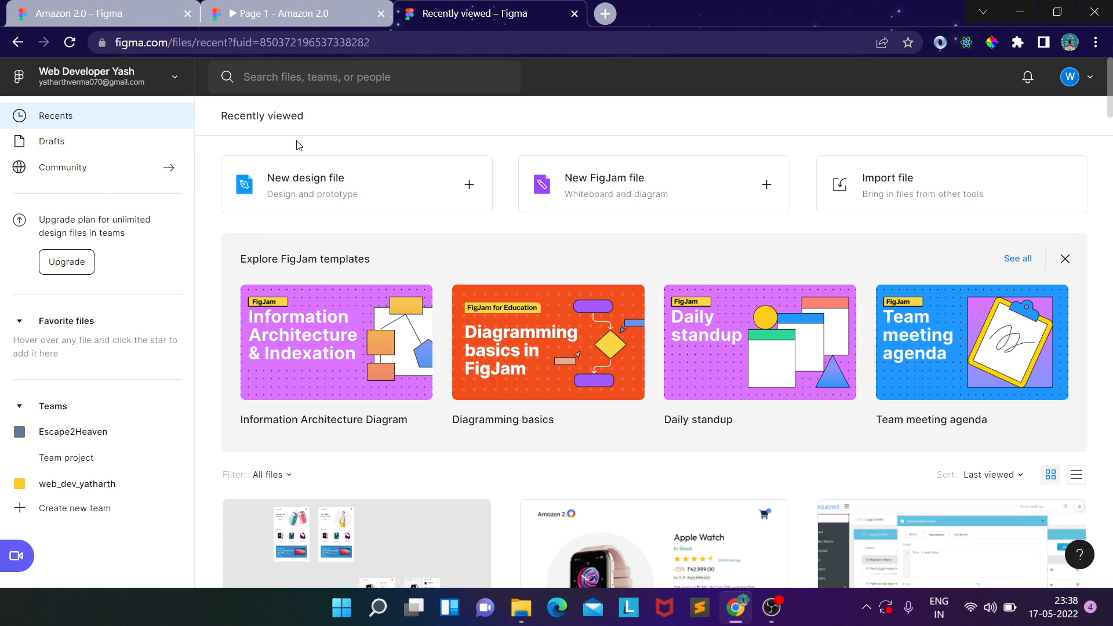
left_click(377, 187)
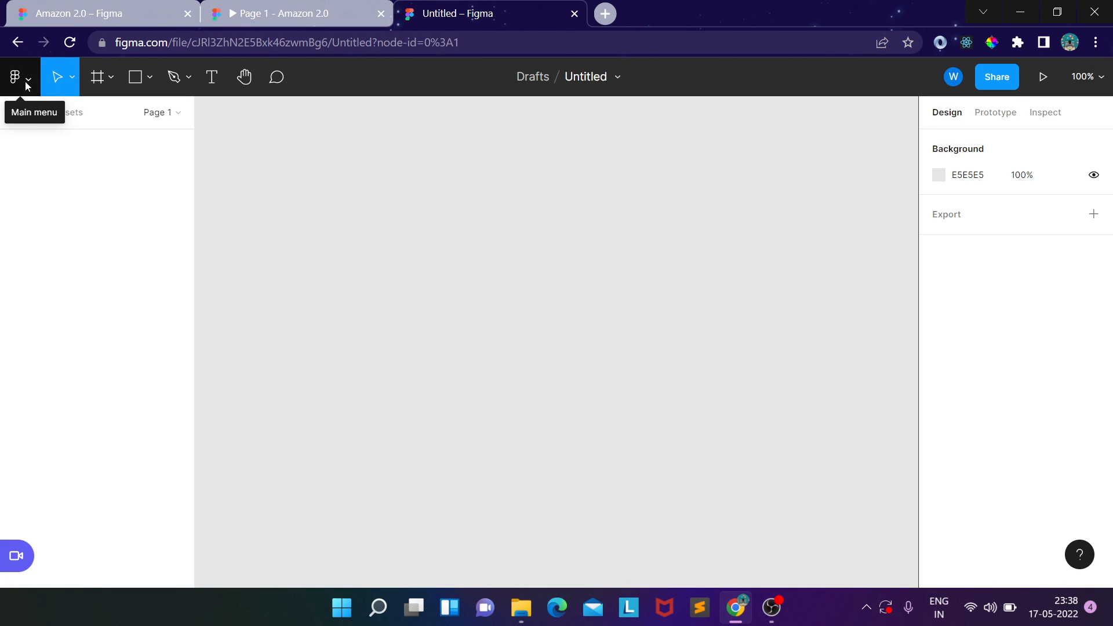
left_click(26, 82)
left_click(56, 91)
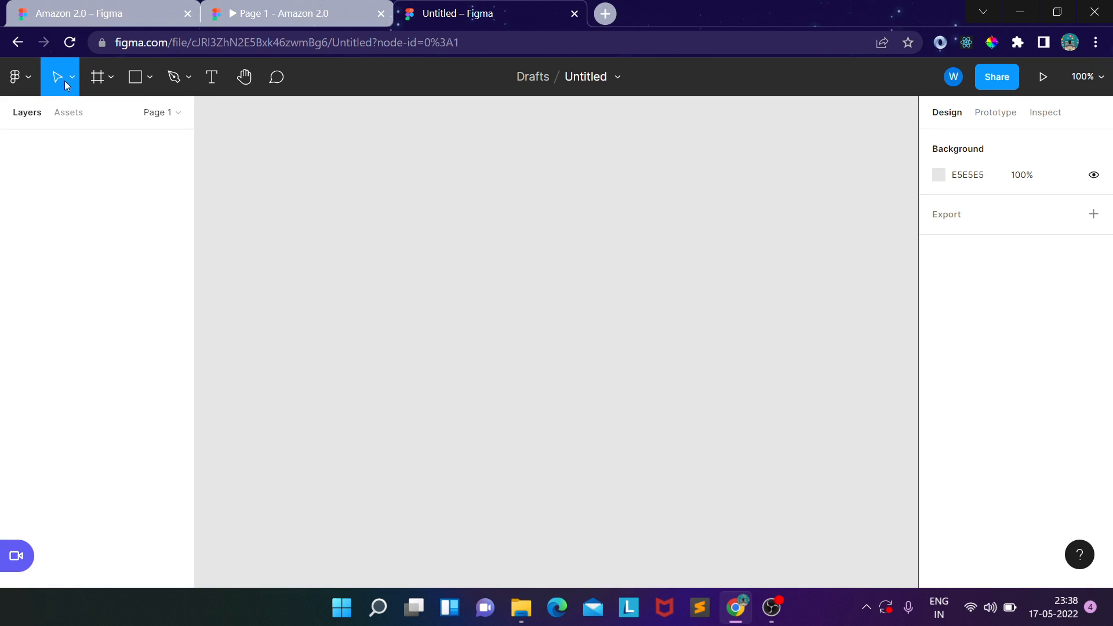
left_click(68, 78)
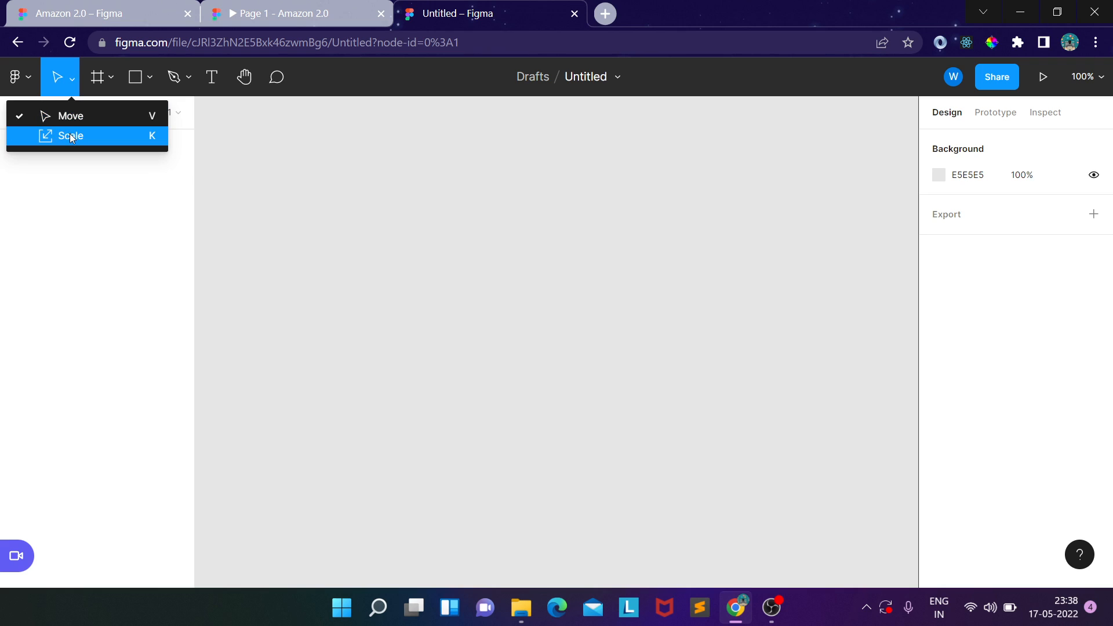
left_click(108, 83)
left_click(107, 80)
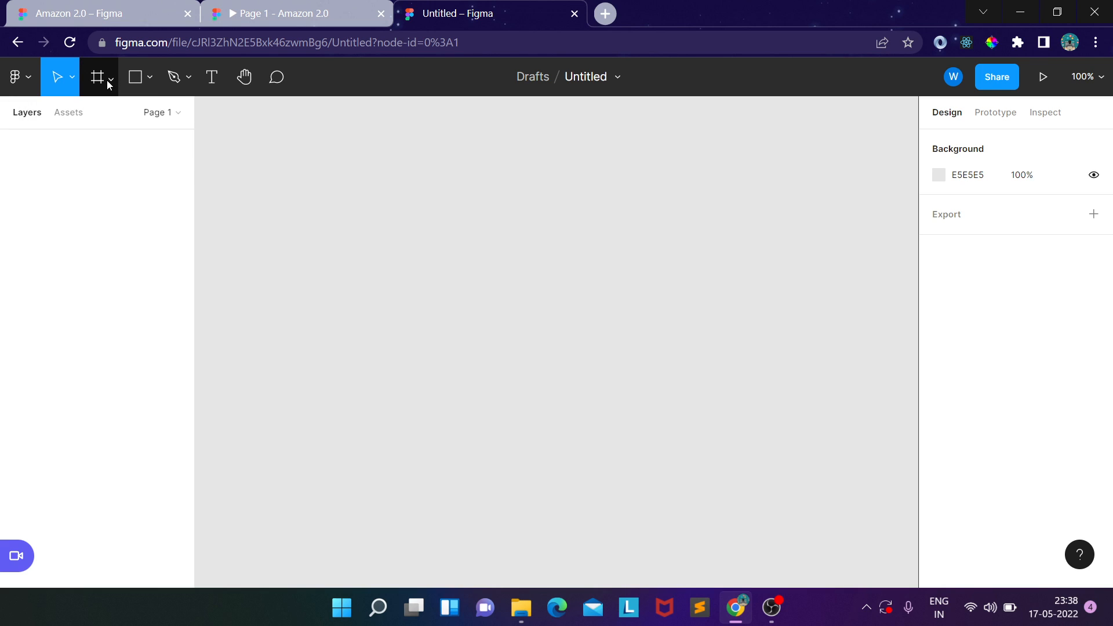
left_click(149, 79)
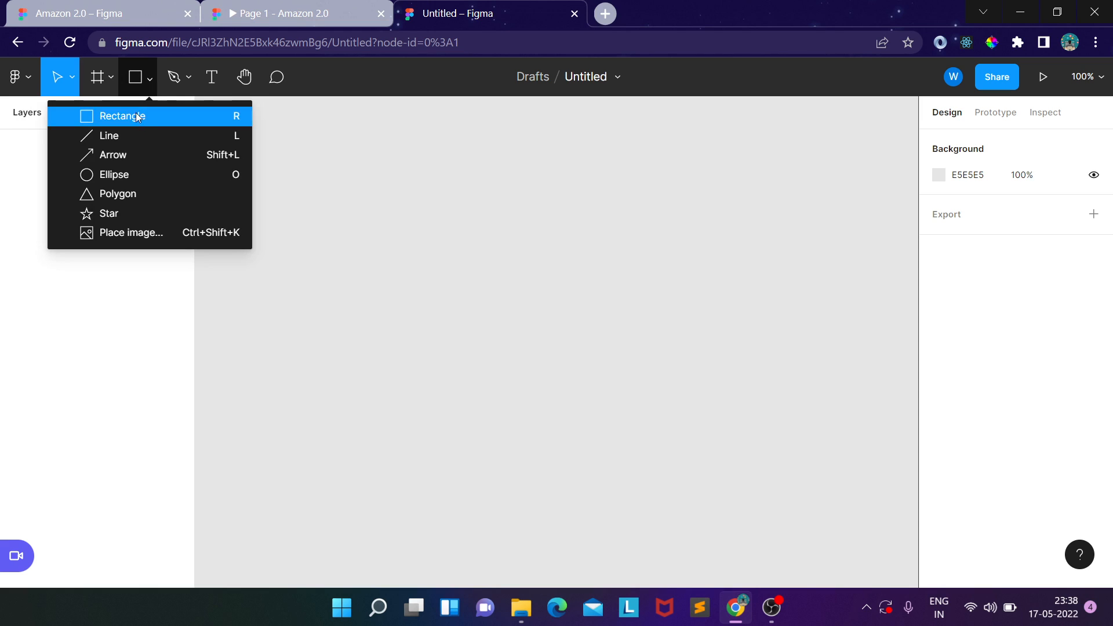
left_click(189, 78)
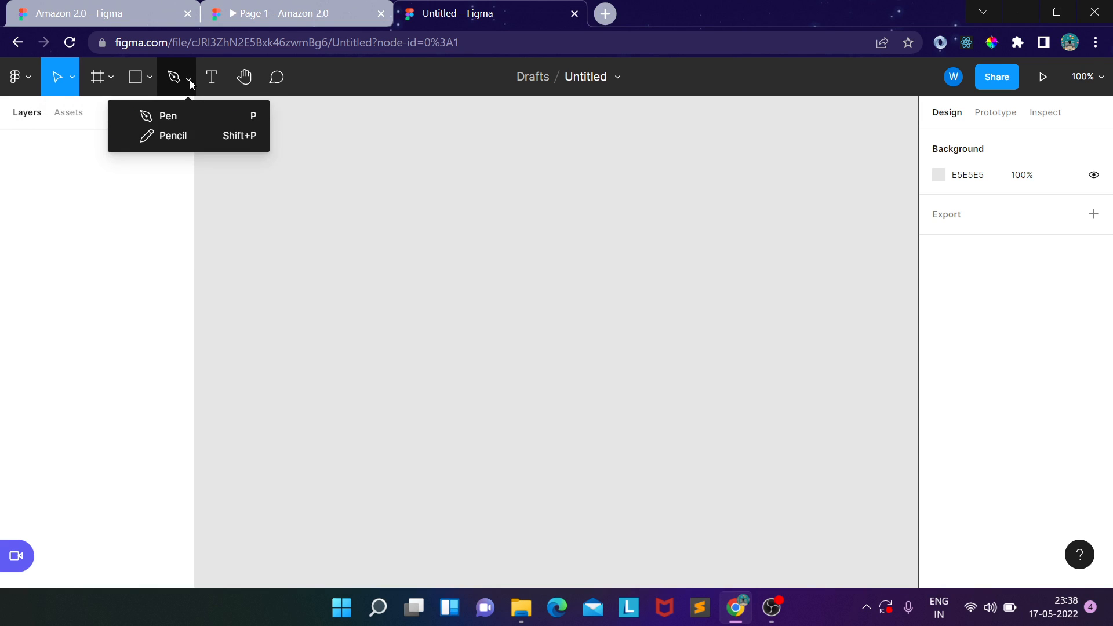
left_click(244, 81)
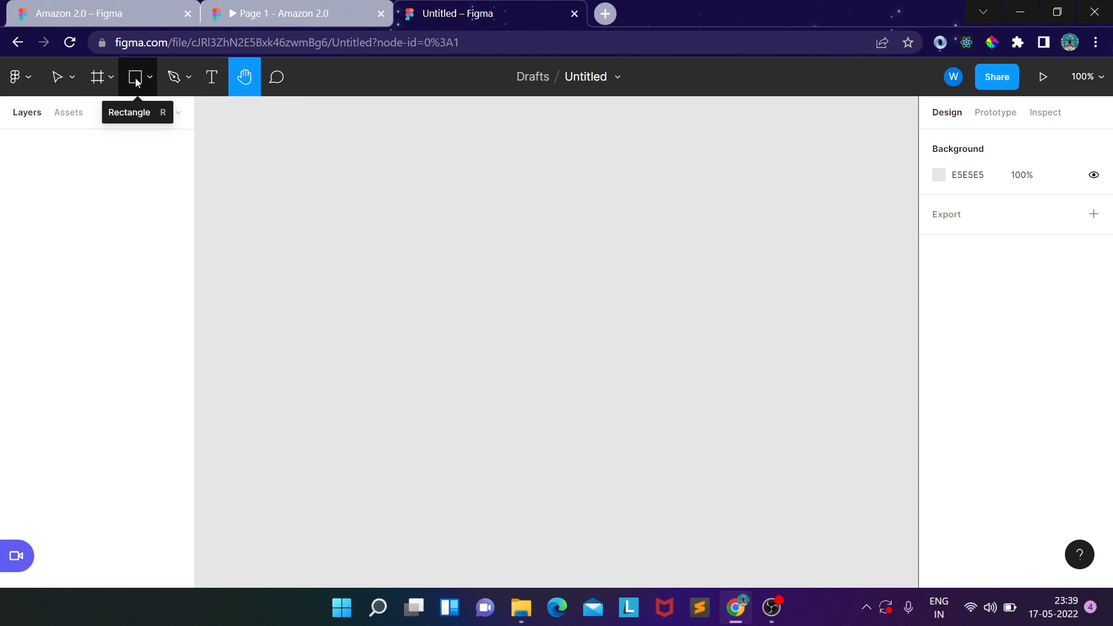
Step: Add a frame to the empty canvas using the MacBook Pro 14" desktop preset, 1512 × 982
left_click(111, 80)
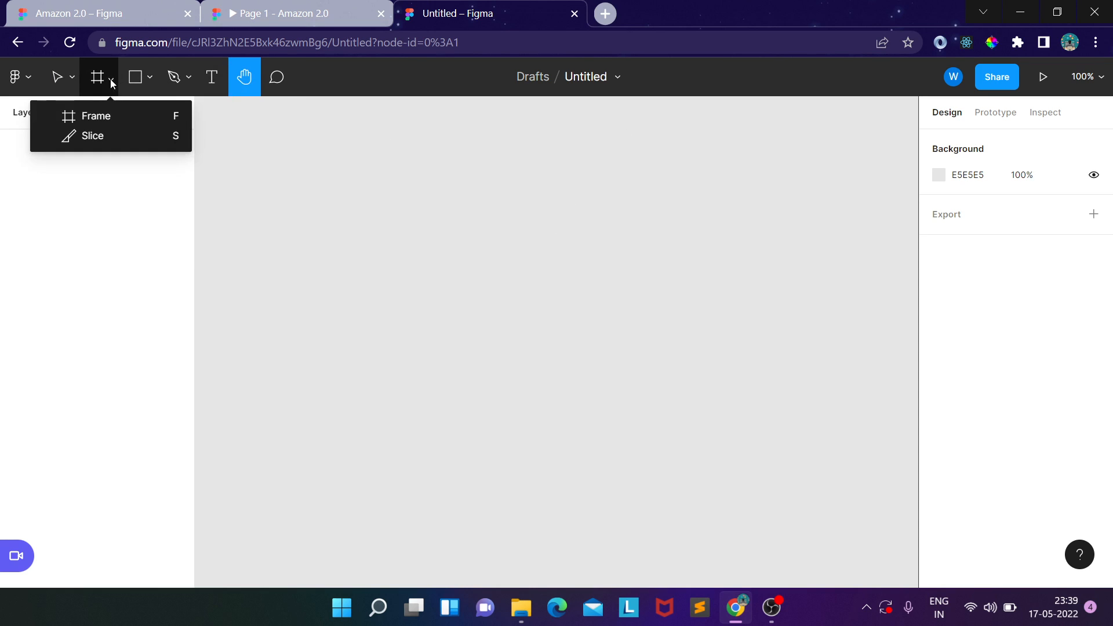
left_click(105, 118)
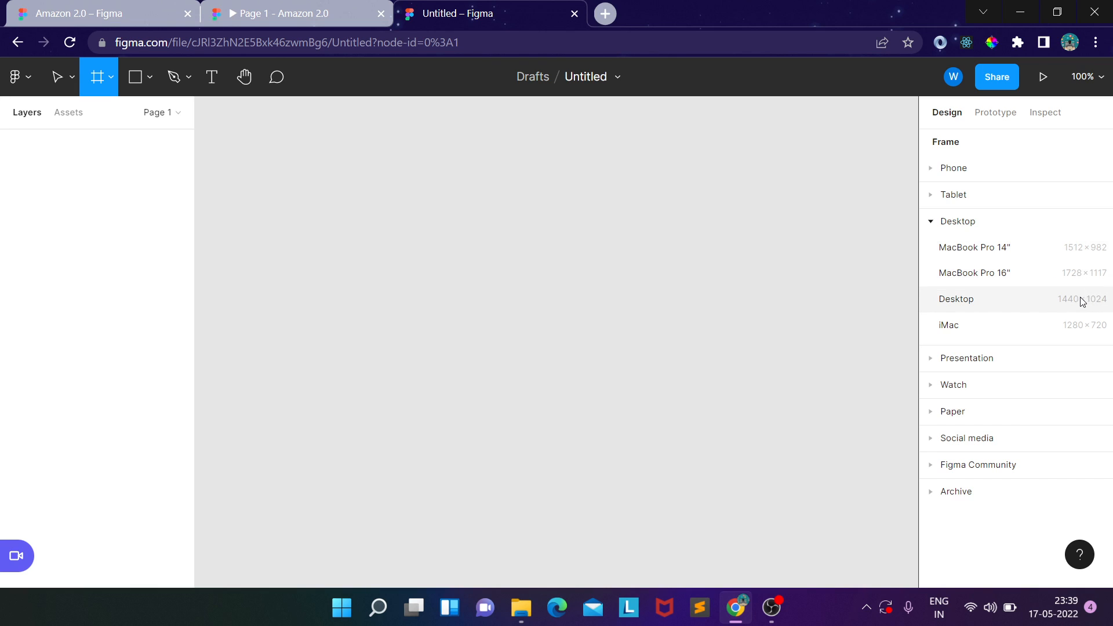
left_click(994, 255)
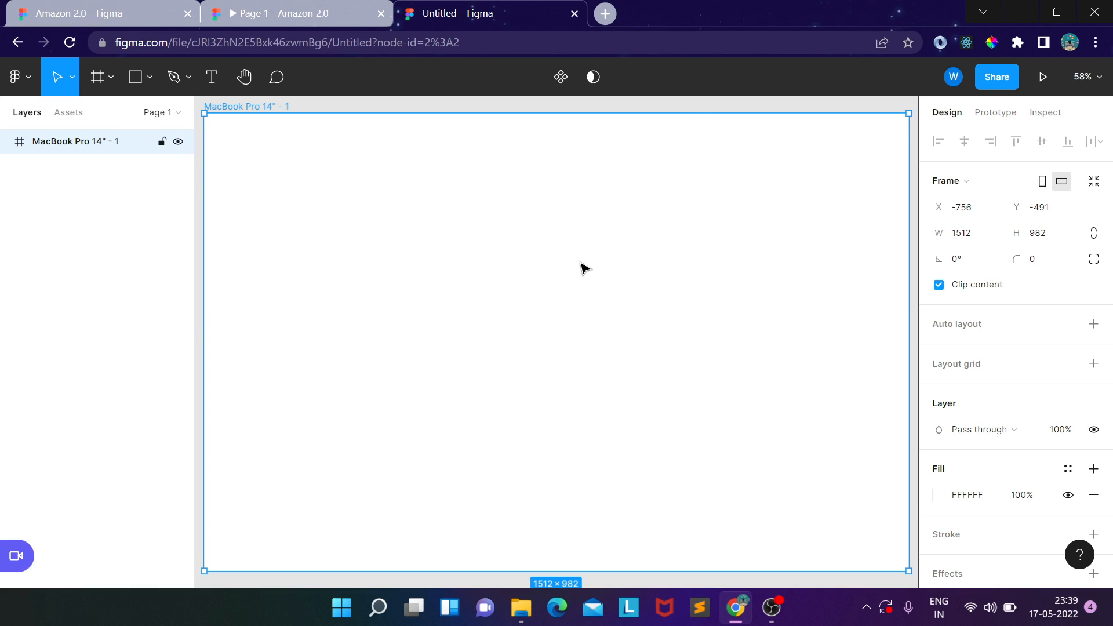
Step: Add the text "Amazon2.0" near the upper-left corner of the MacBook Pro 14" frame
scroll(524, 264, "down", 3)
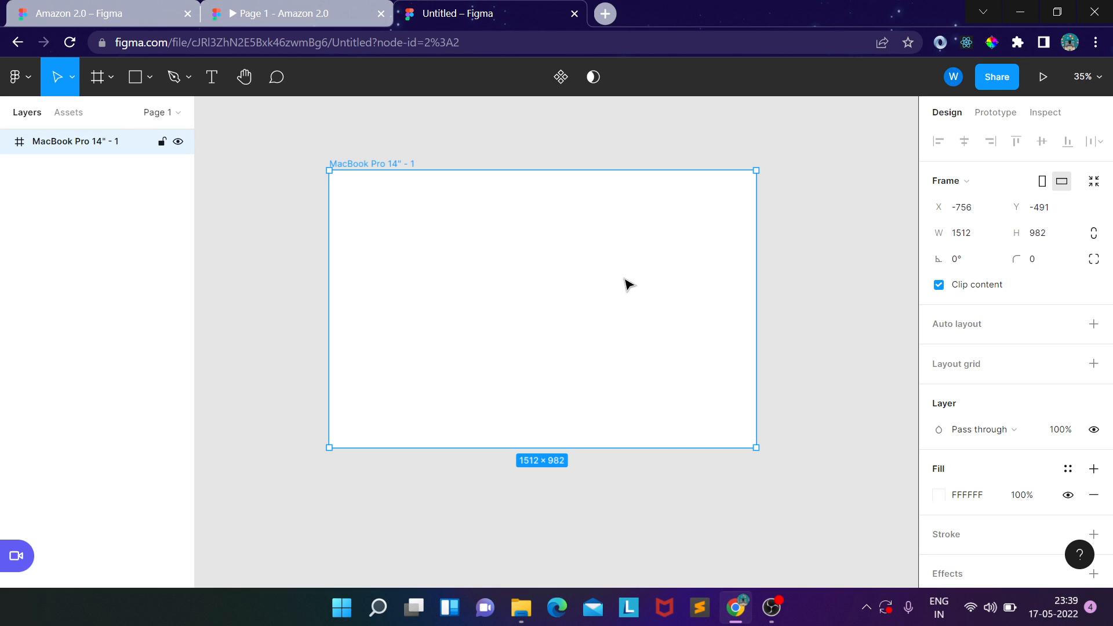
scroll(601, 290, "up", 2)
scroll(602, 290, "down", 2)
scroll(599, 285, "up", 2)
scroll(599, 285, "down", 2)
key("t")
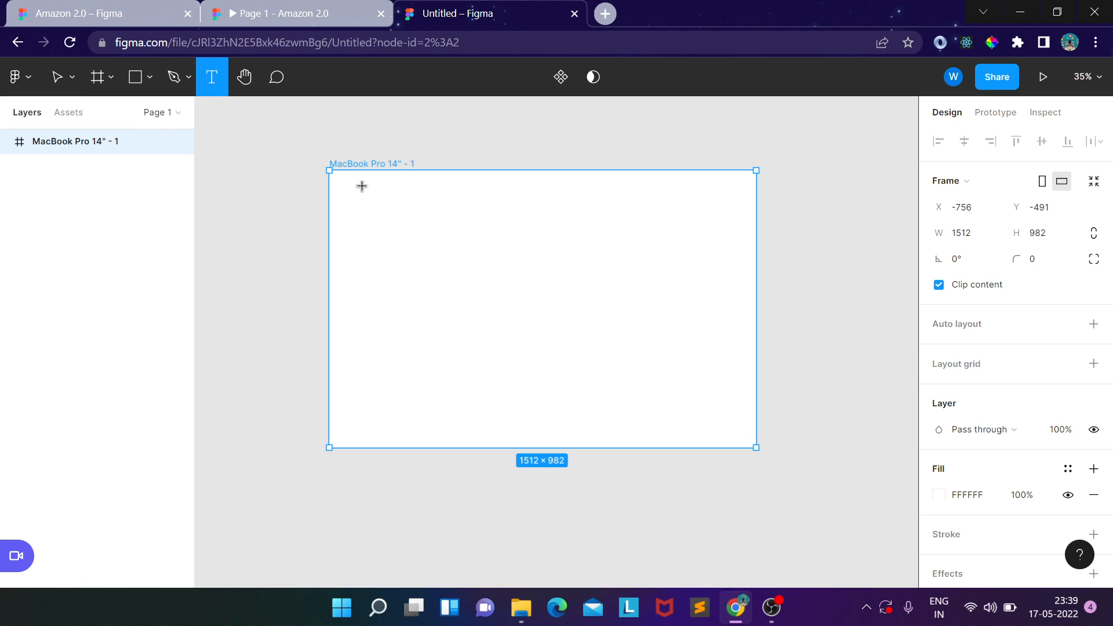
left_click(362, 184)
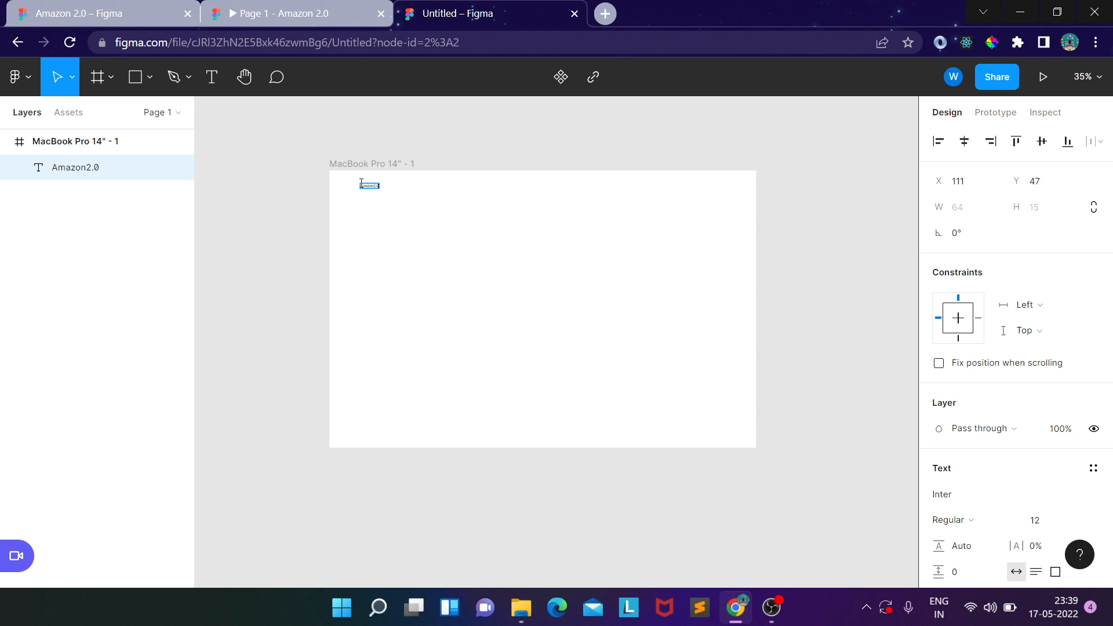
key("Escape")
Step: Change the font of the "Amazon2.0" text to Outfit
scroll(380, 202, "up", 5)
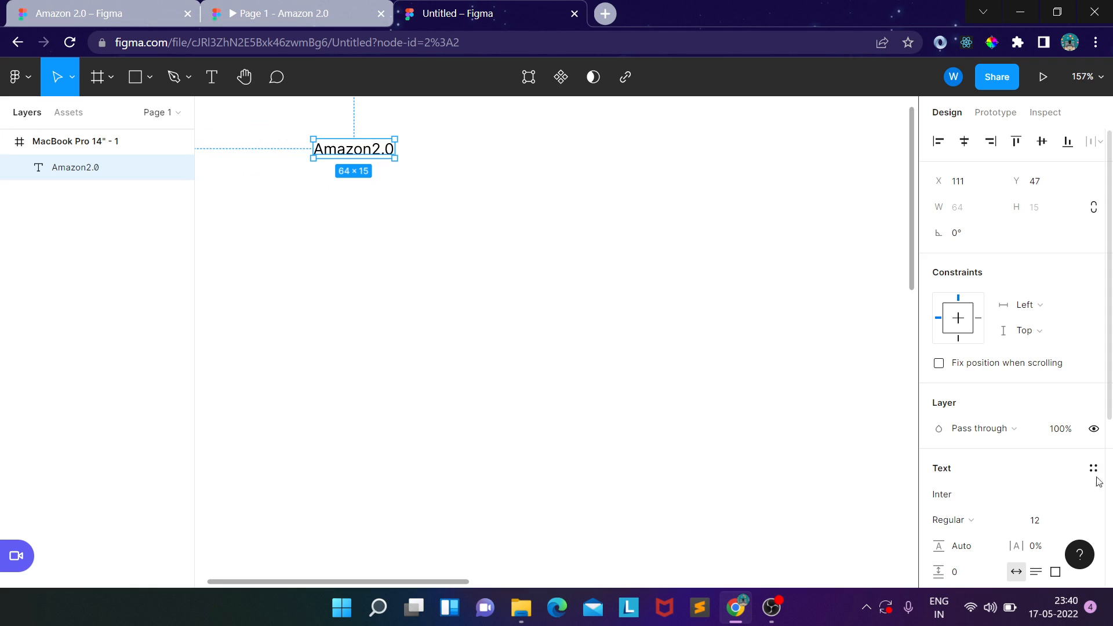
left_click(1097, 495)
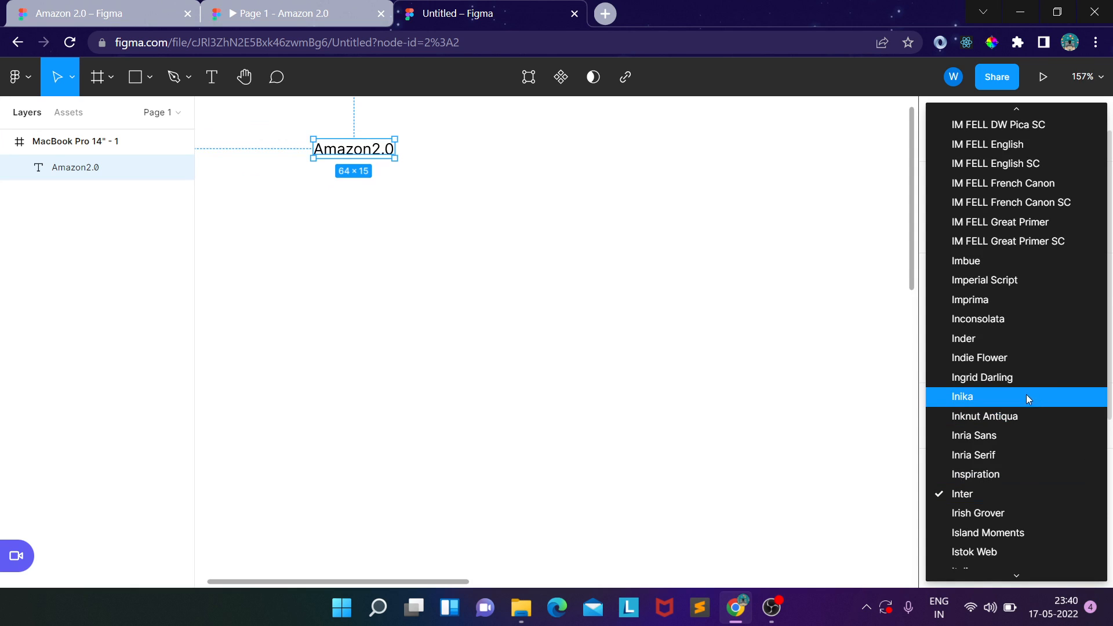
scroll(1017, 405, "down", 10)
scroll(1015, 410, "down", 5)
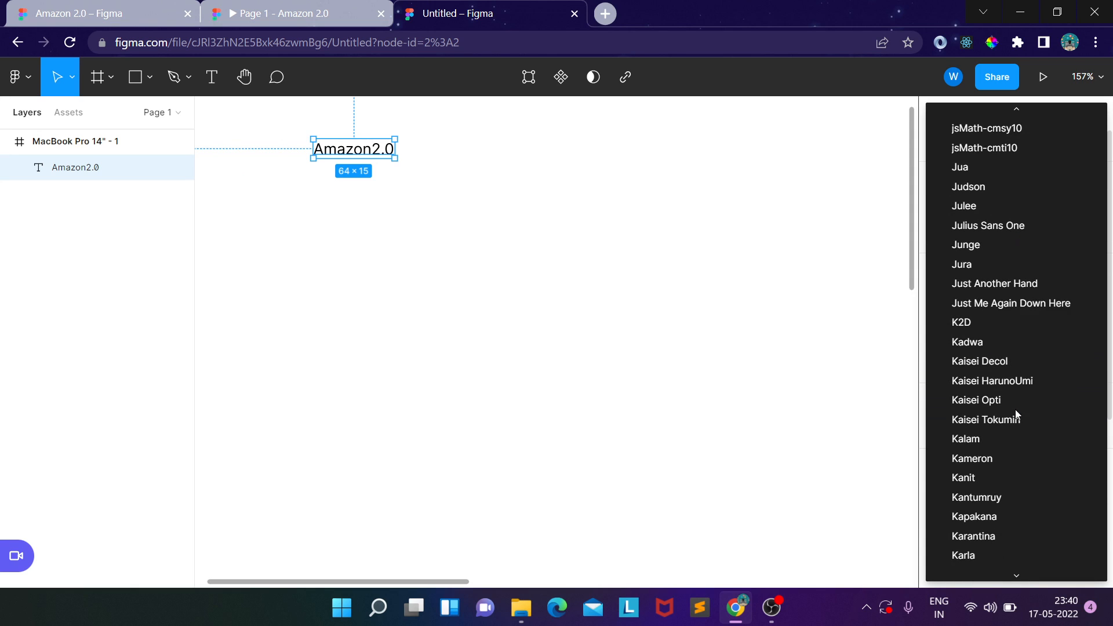
scroll(1017, 411, "down", 18)
scroll(1016, 410, "down", 20)
scroll(1017, 411, "down", 20)
scroll(1016, 413, "down", 20)
scroll(1018, 413, "down", 8)
scroll(1018, 413, "down", 3)
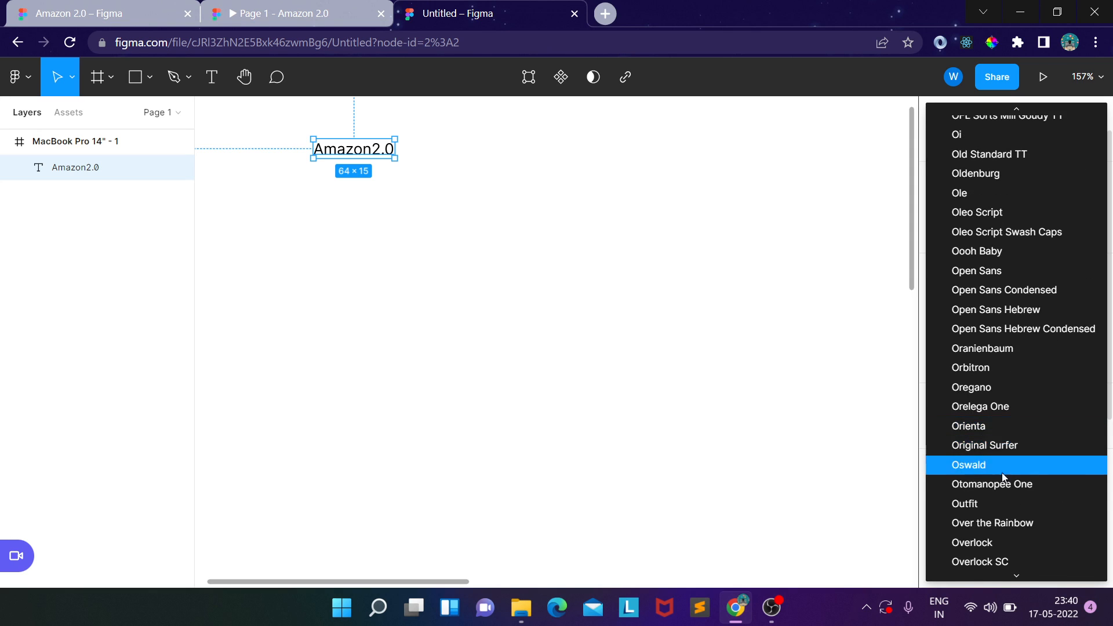
left_click(997, 509)
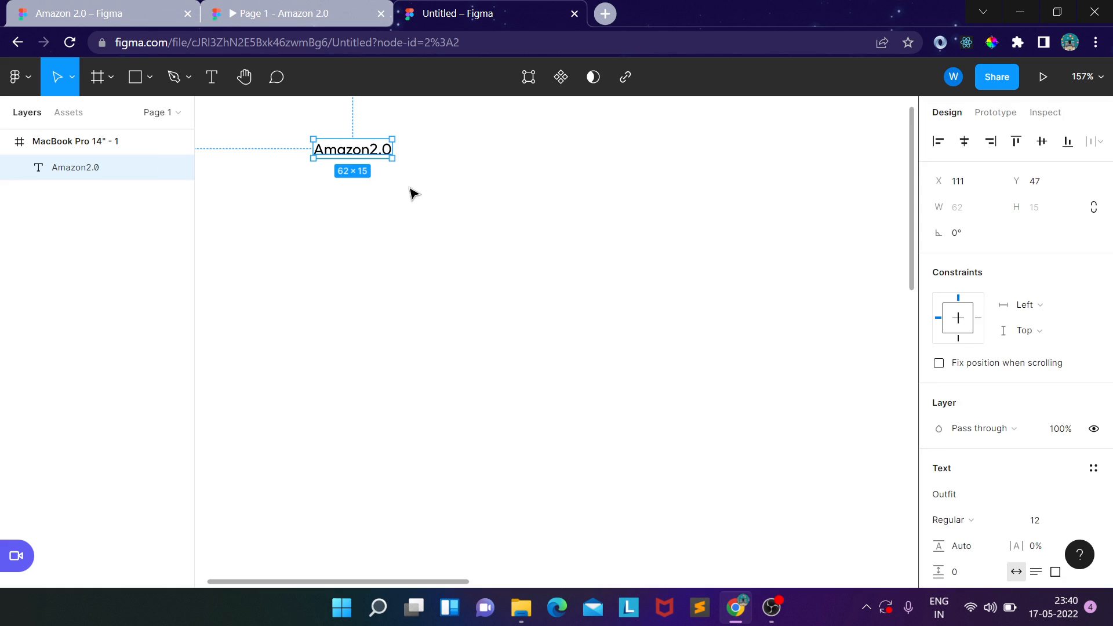
Step: Set the "Amazon2.0" text size to 40 and move it to about X 97, Y 40 in the frame
left_click(1047, 528)
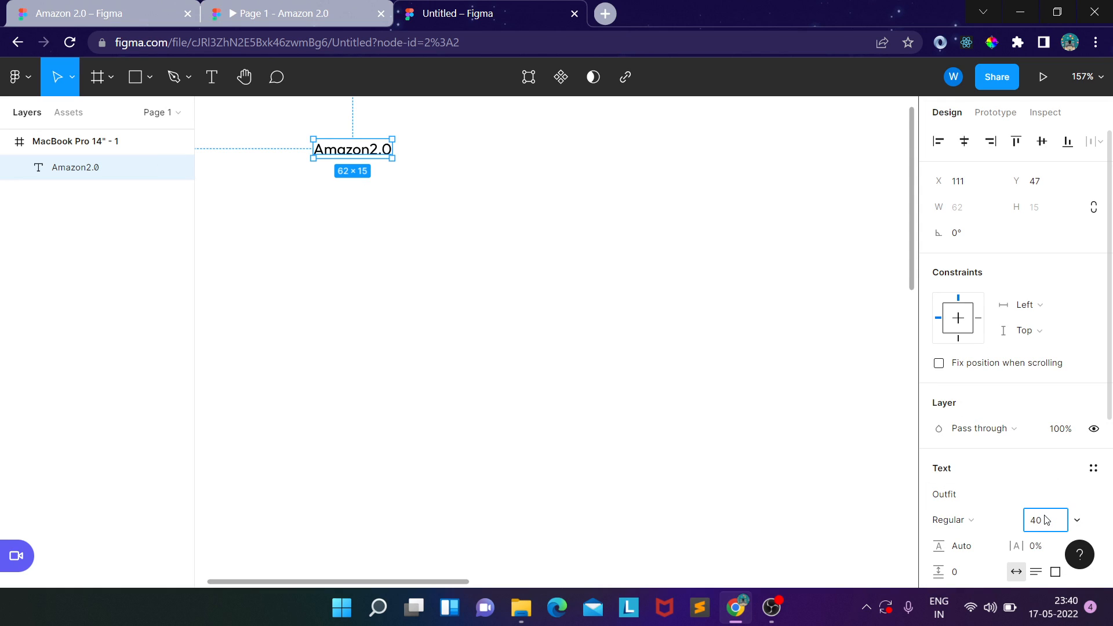
key("Return")
scroll(465, 278, "down", 5)
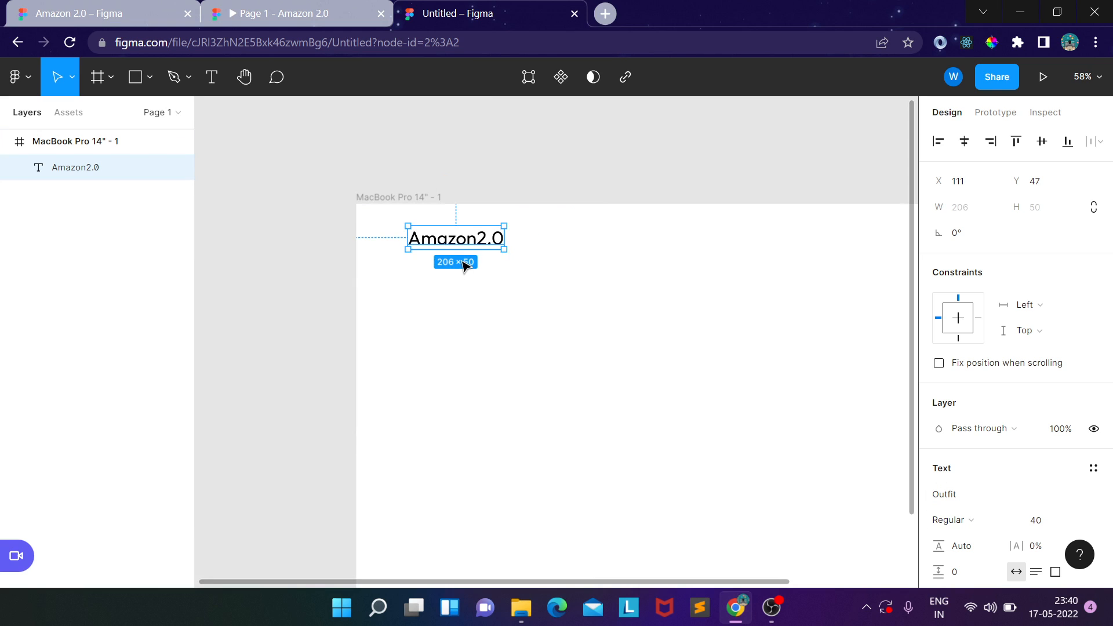
left_click_drag(464, 245, 458, 242)
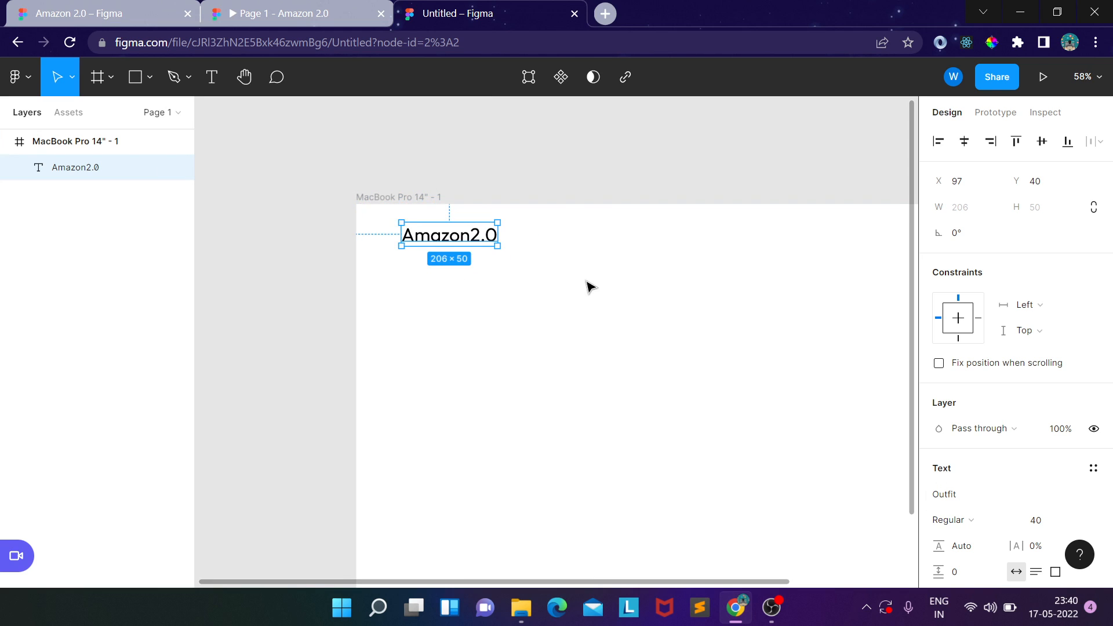
scroll(589, 268, "right", 3)
scroll(588, 268, "down", 1)
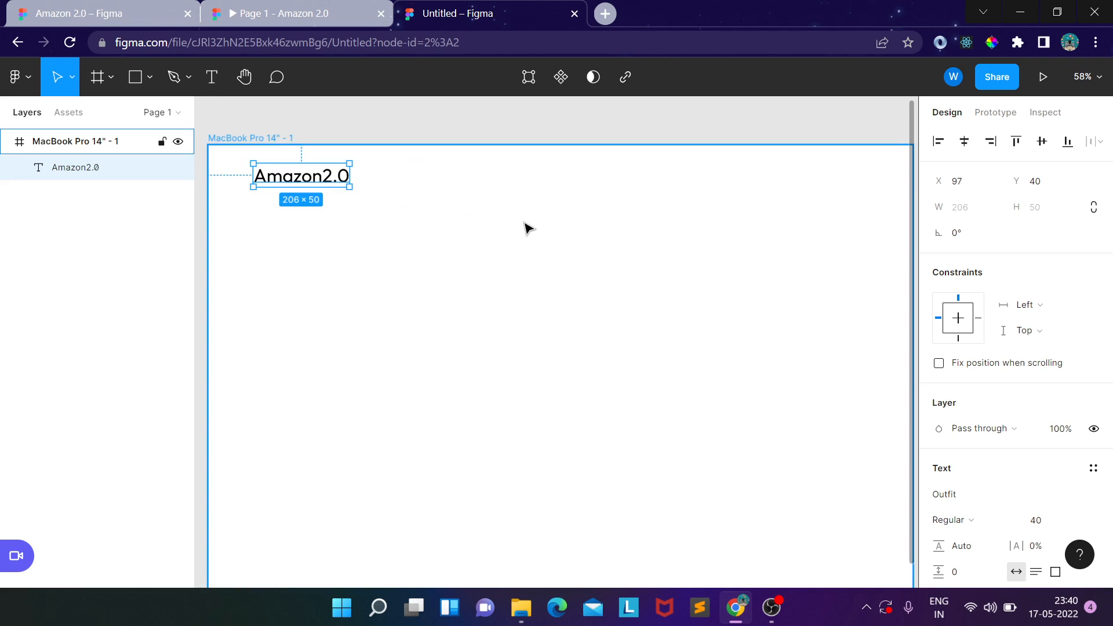
Step: Open the Iconify plugin and shift its window so the import options are fully visible
scroll(528, 228, "down", 3)
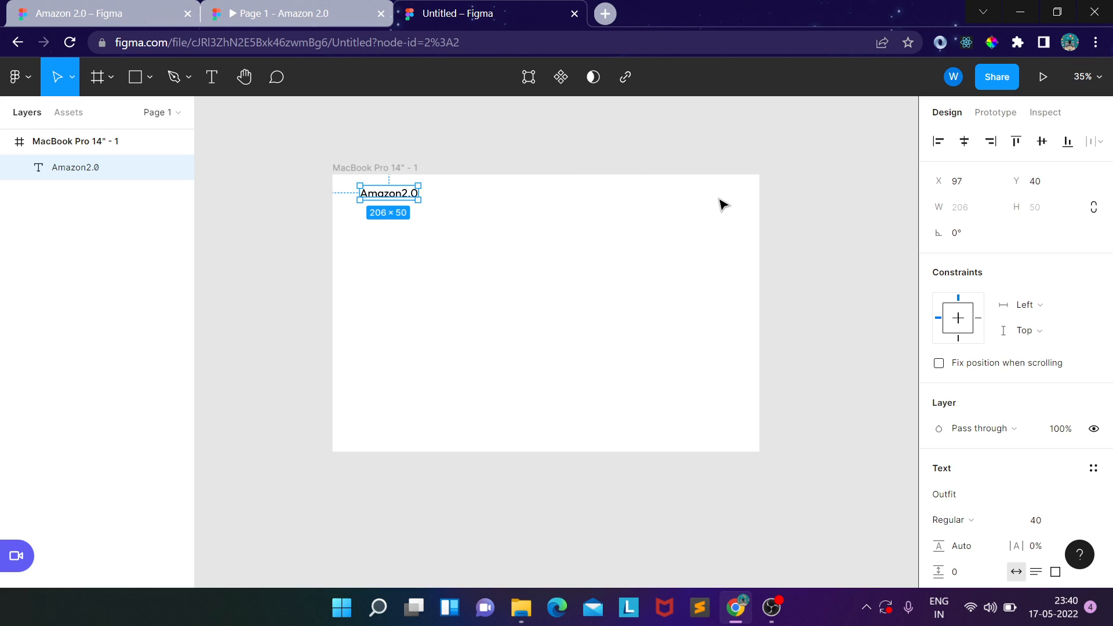
right_click(652, 152)
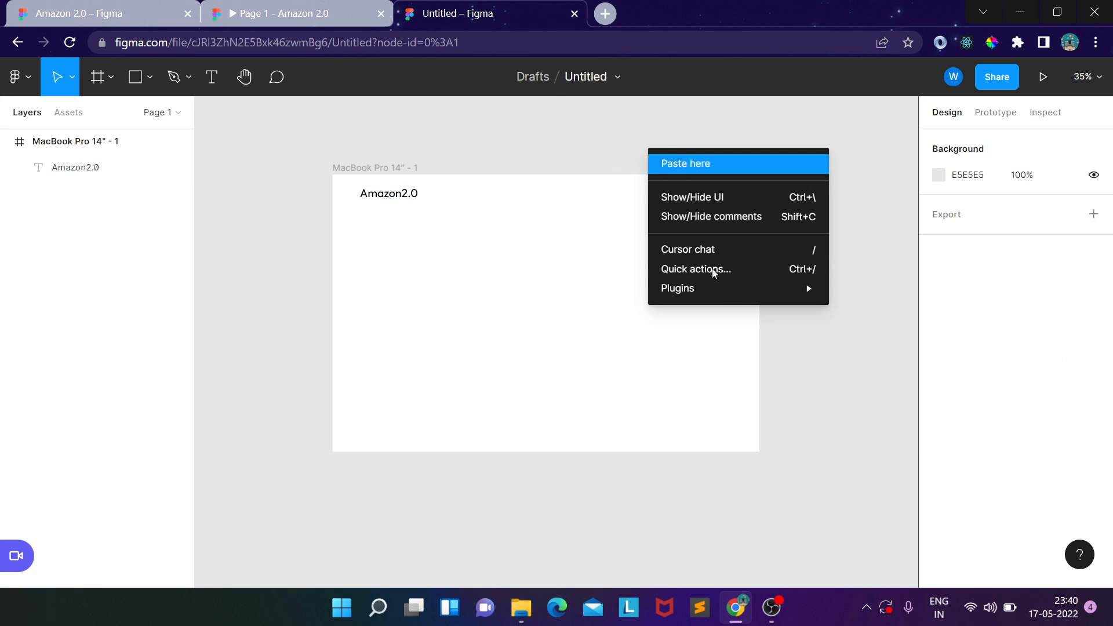
mouse_move(731, 290)
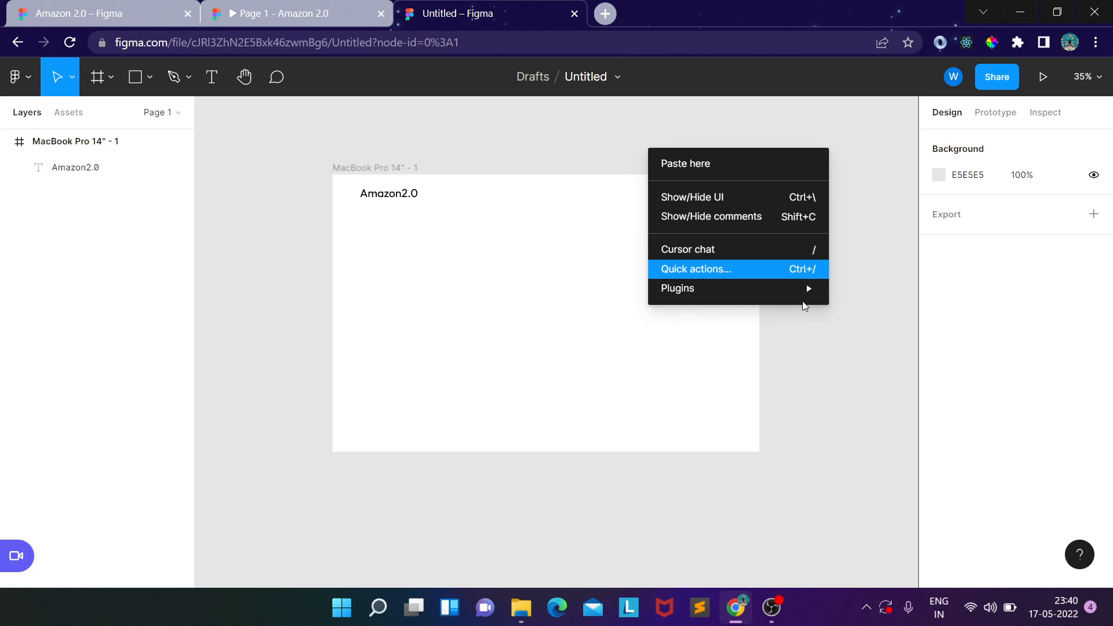
left_click(804, 306)
right_click(794, 235)
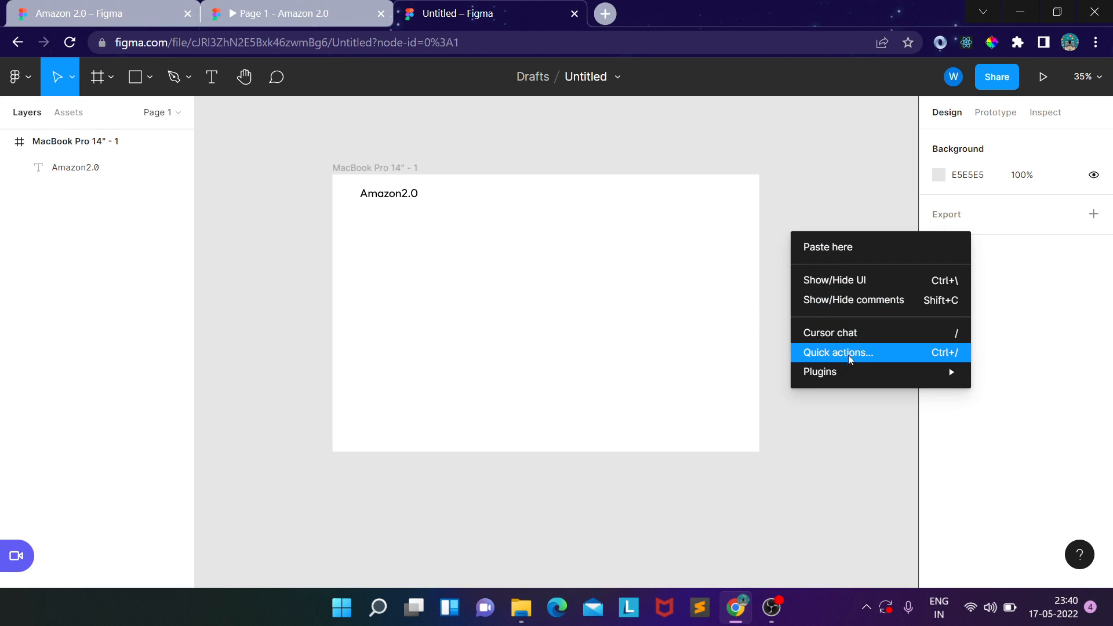
mouse_move(855, 370)
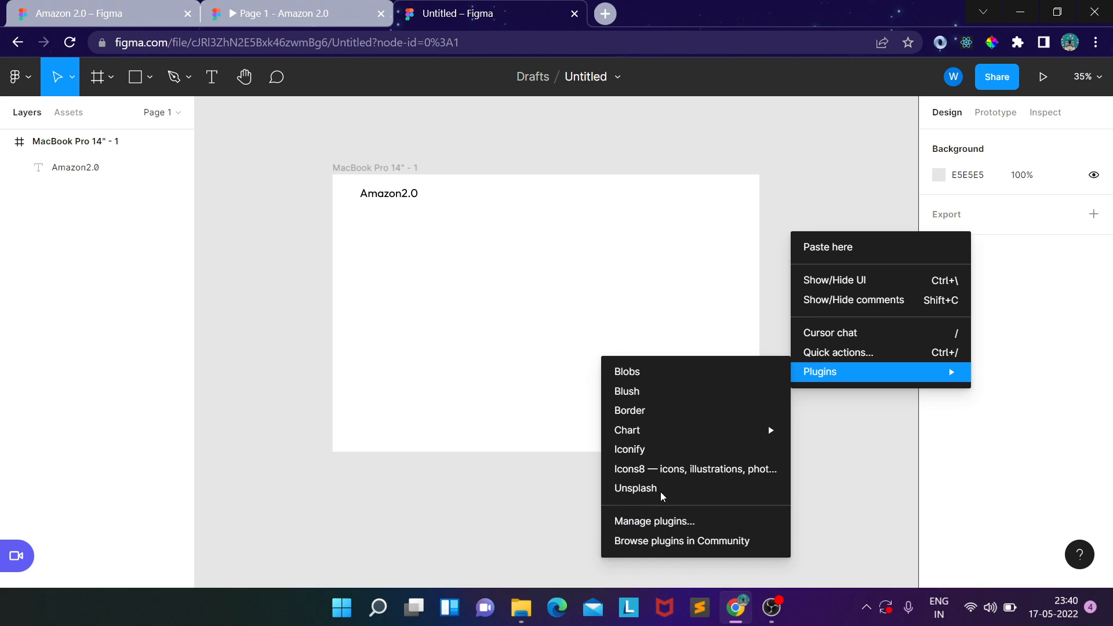
left_click(648, 458)
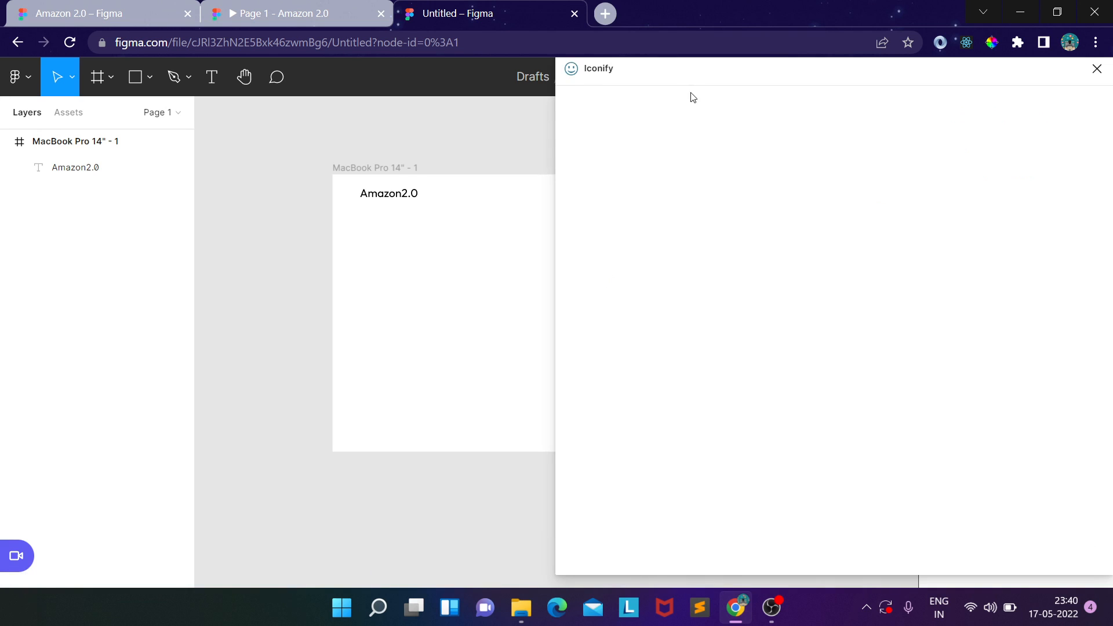
left_click_drag(685, 70, 634, 69)
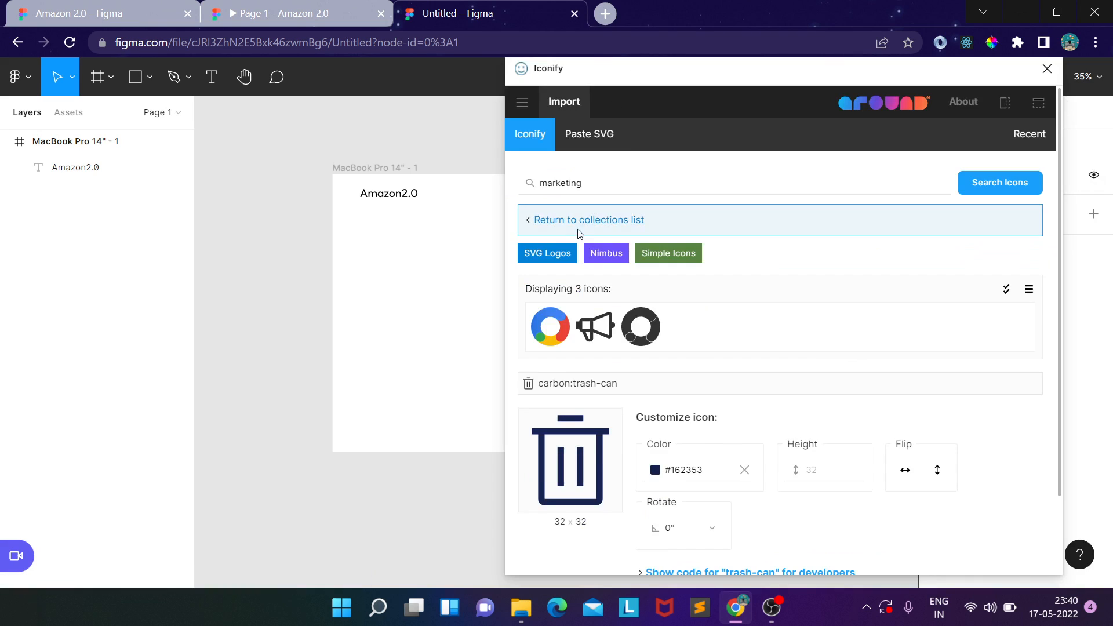
Step: Search Iconify for "cart", import the Bootstrap bi:cart icon and close the plugin
double_click(591, 181)
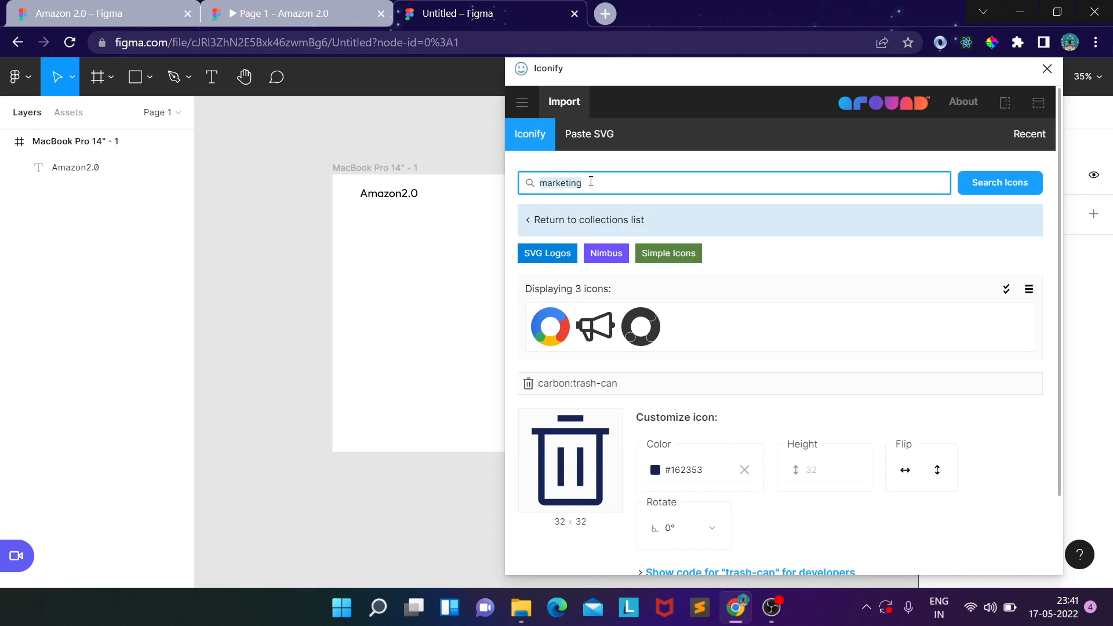
type("cart")
key("Return")
scroll(816, 314, "down", 3)
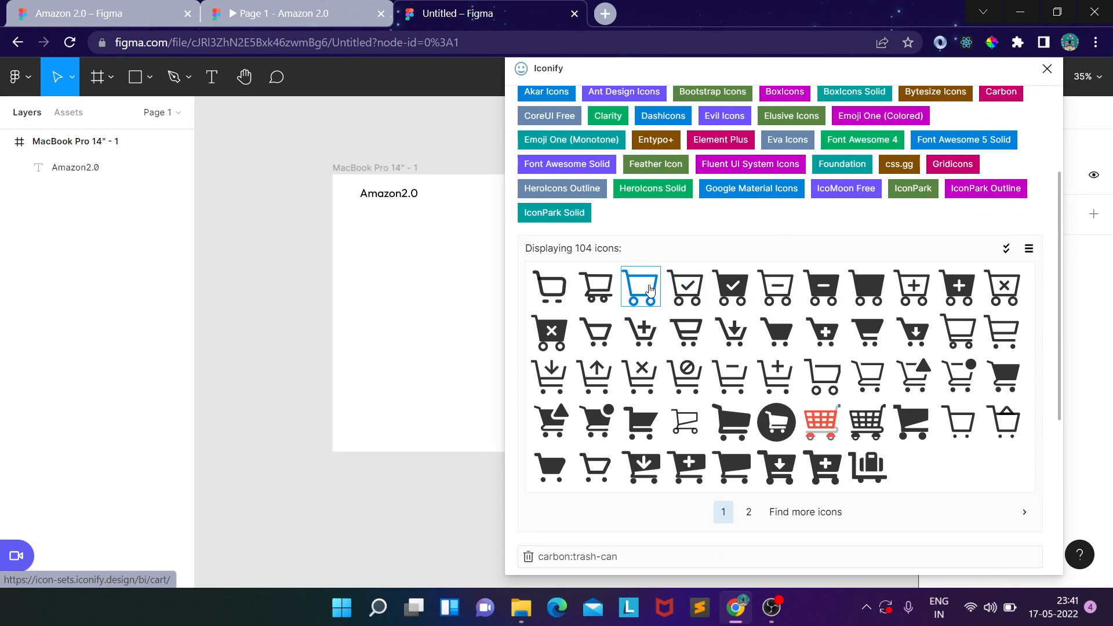
left_click(643, 288)
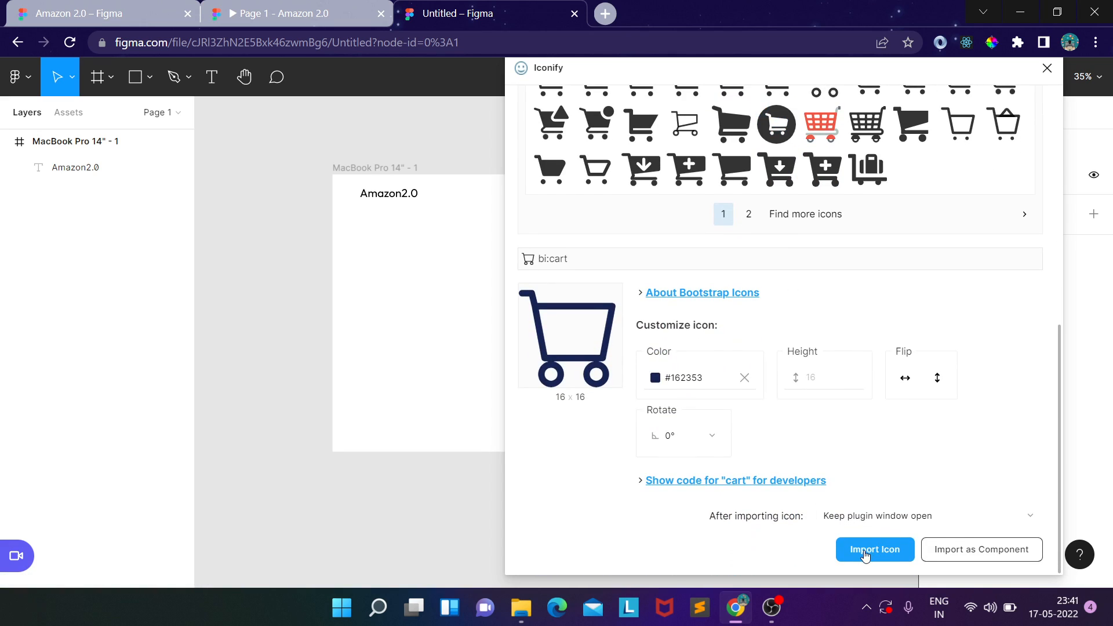
left_click(865, 554)
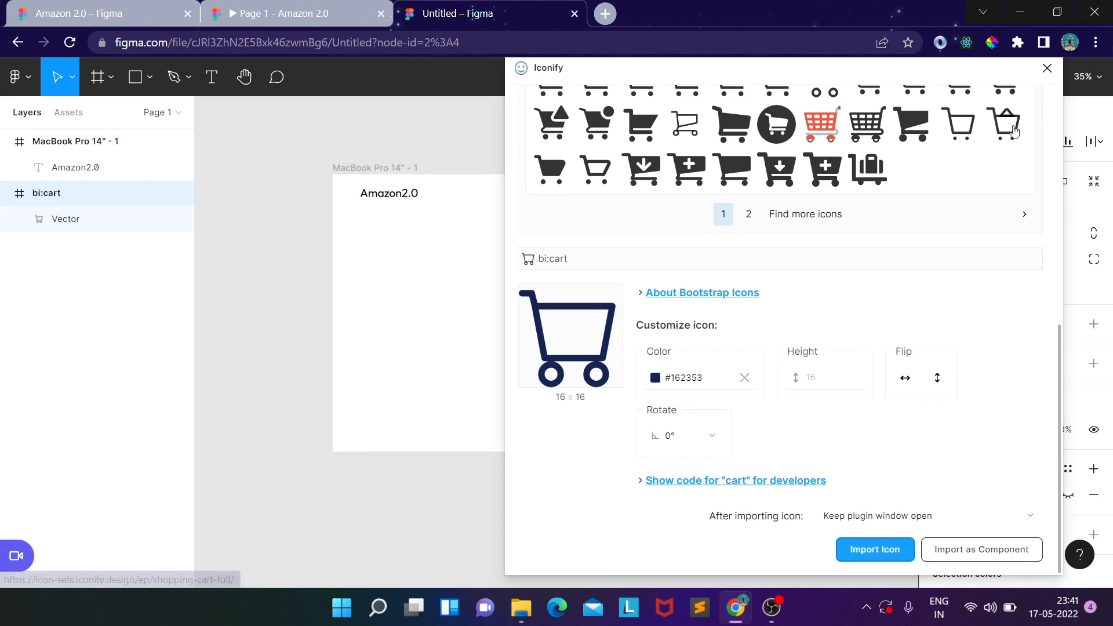
left_click(1045, 69)
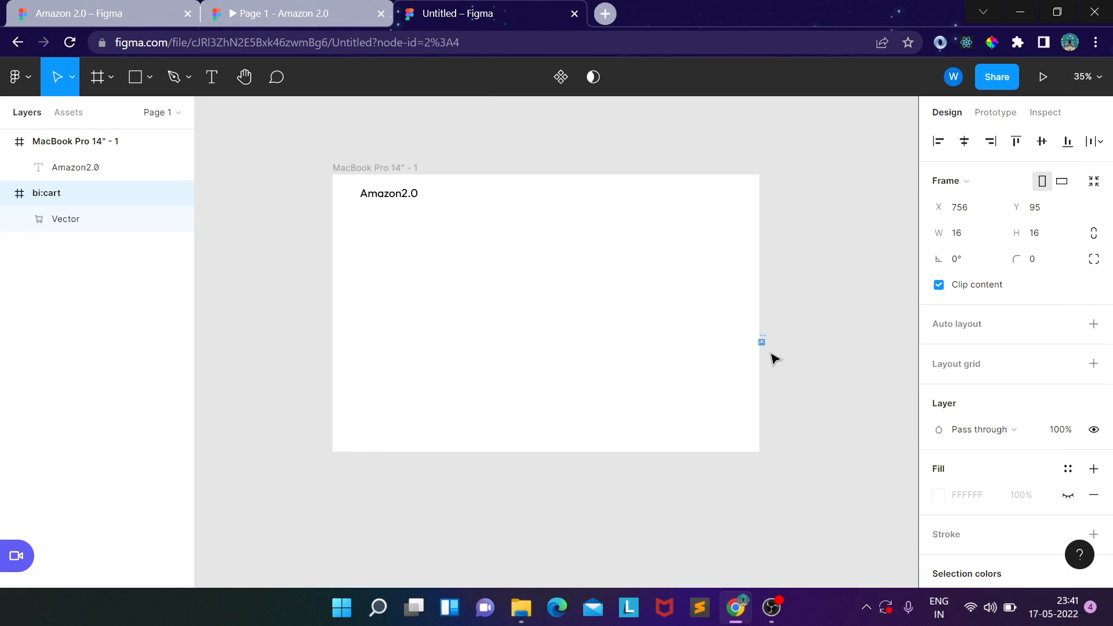
Step: Move the cart icon into the frame's upper-right corner at about X 1347, Y 57, and enlarge it to 53 × 53
scroll(771, 355, "up", 3)
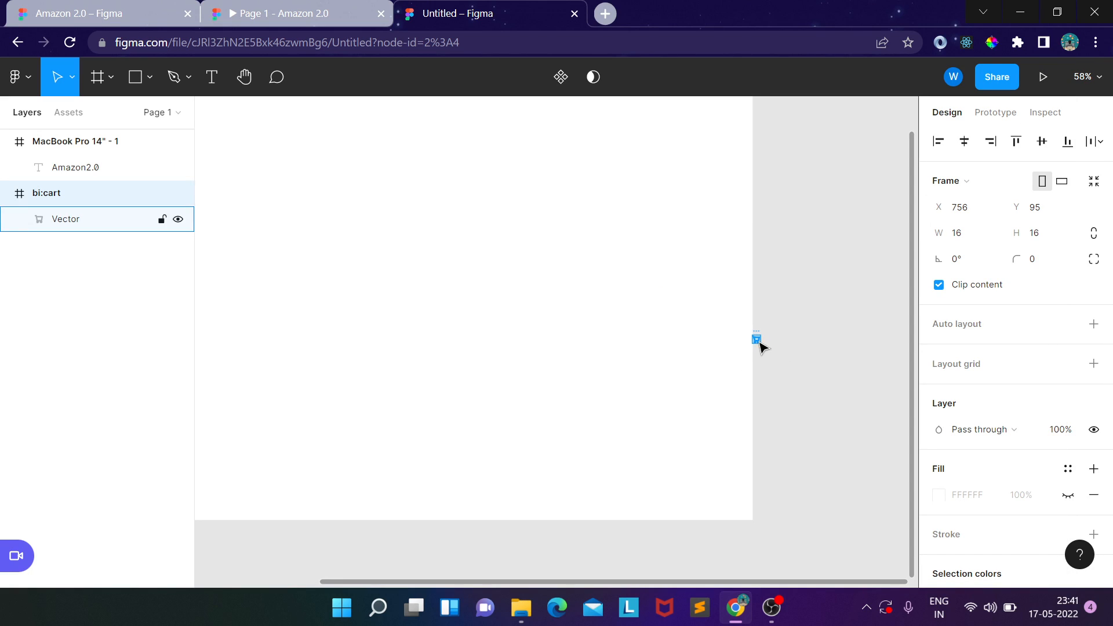
left_click_drag(760, 342, 677, 329)
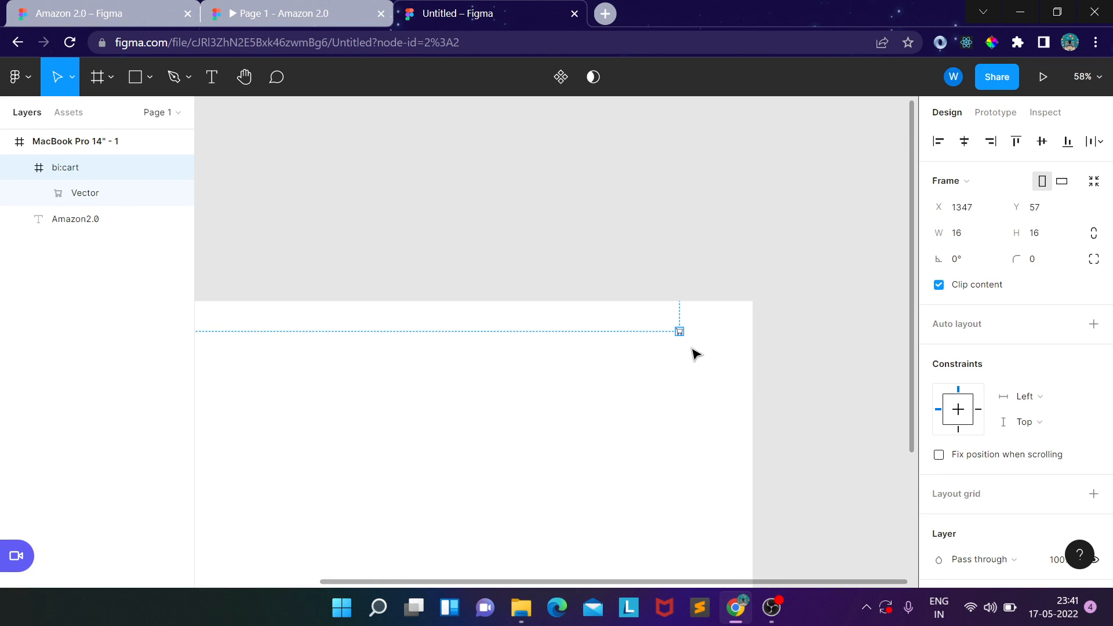
left_click(982, 241)
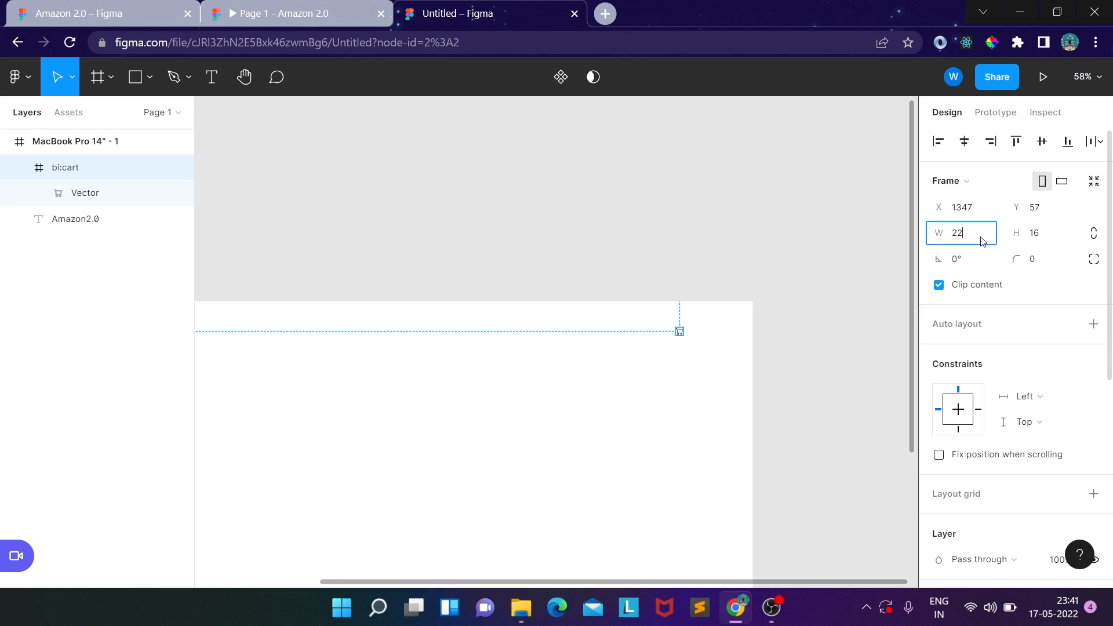
key("Tab")
left_click(764, 342)
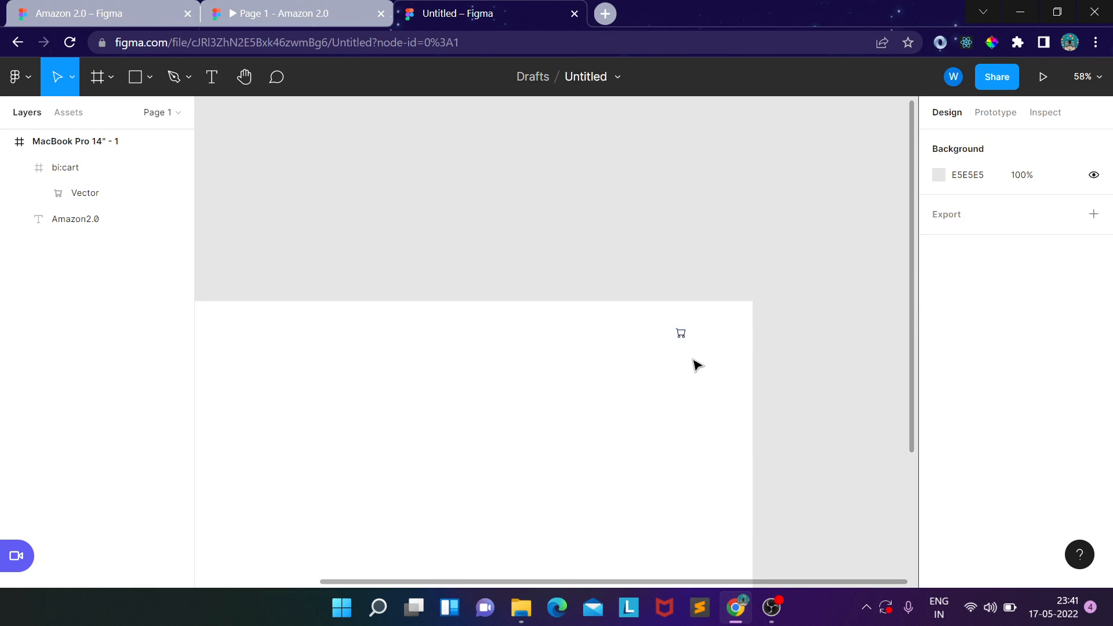
left_click(681, 338)
mouse_move(688, 341)
left_mouse_down()
mouse_move(710, 354)
mouse_move(700, 346)
left_mouse_up()
Step: Reposition the cart icon to about X 1318, Y 54 and lower the "Amazon2.0" text to about Y 48
scroll(719, 342, "down", 3)
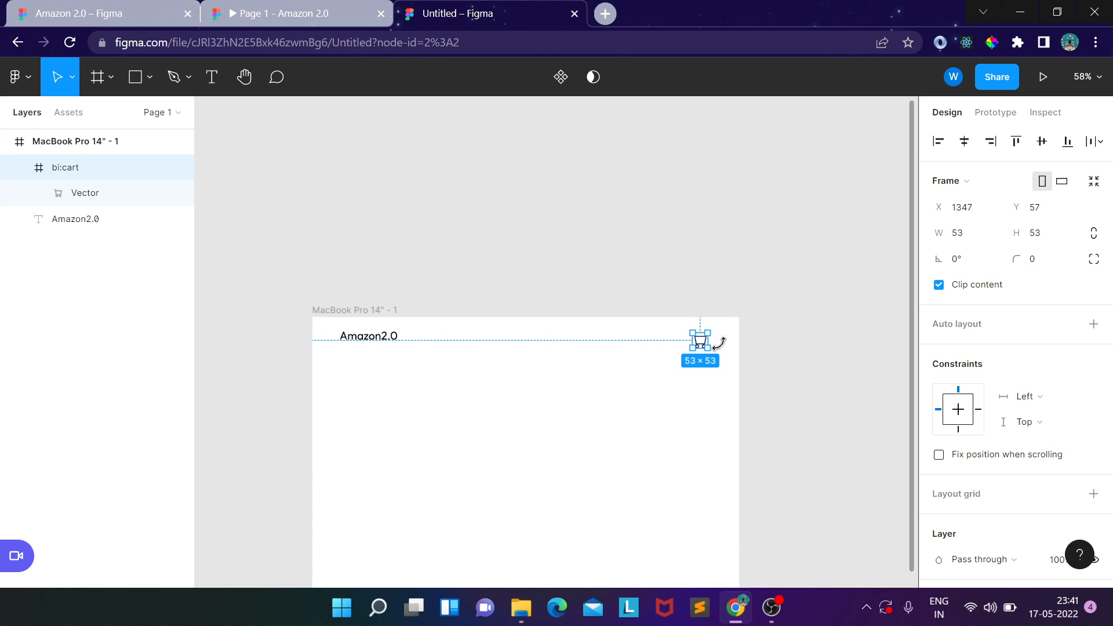
left_click_drag(637, 396, 731, 381)
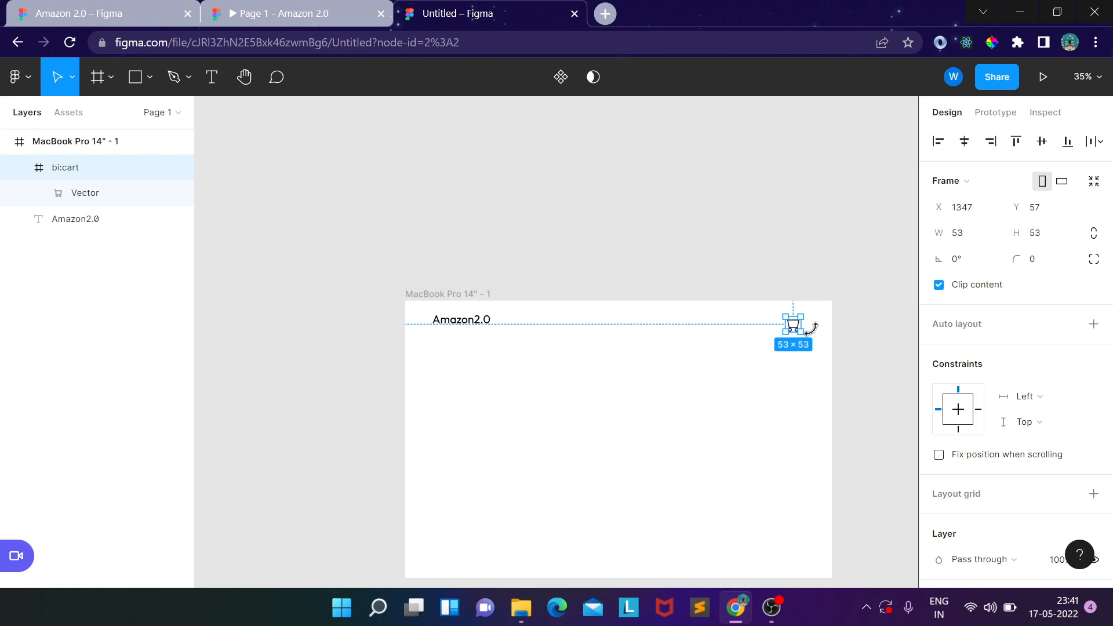
left_click_drag(802, 330, 794, 328)
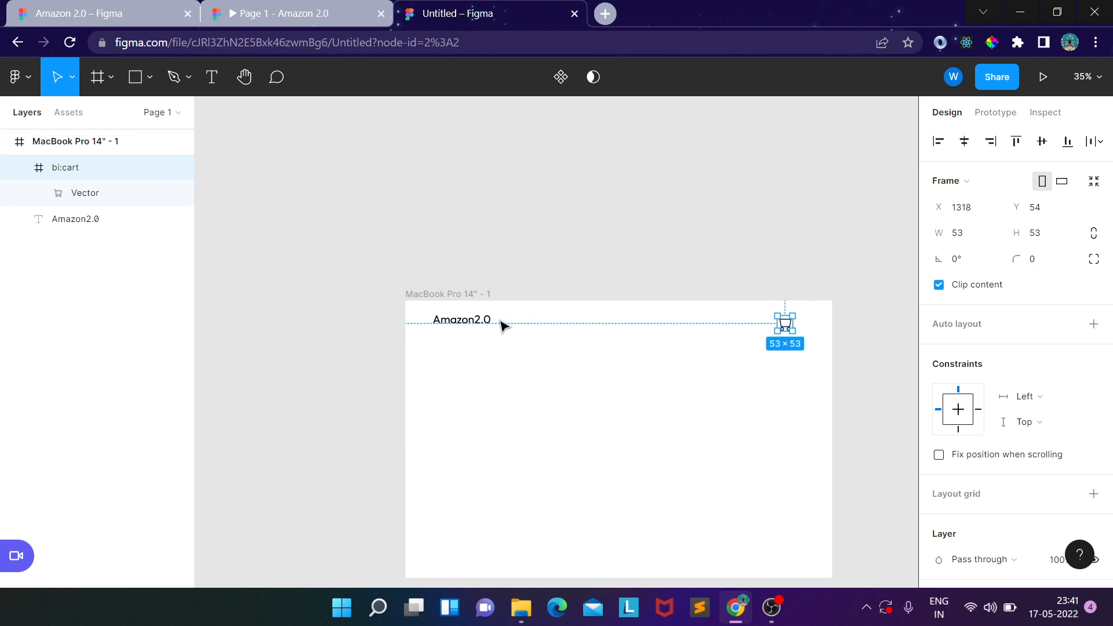
left_click_drag(480, 326, 481, 326)
scroll(581, 409, "down", 3)
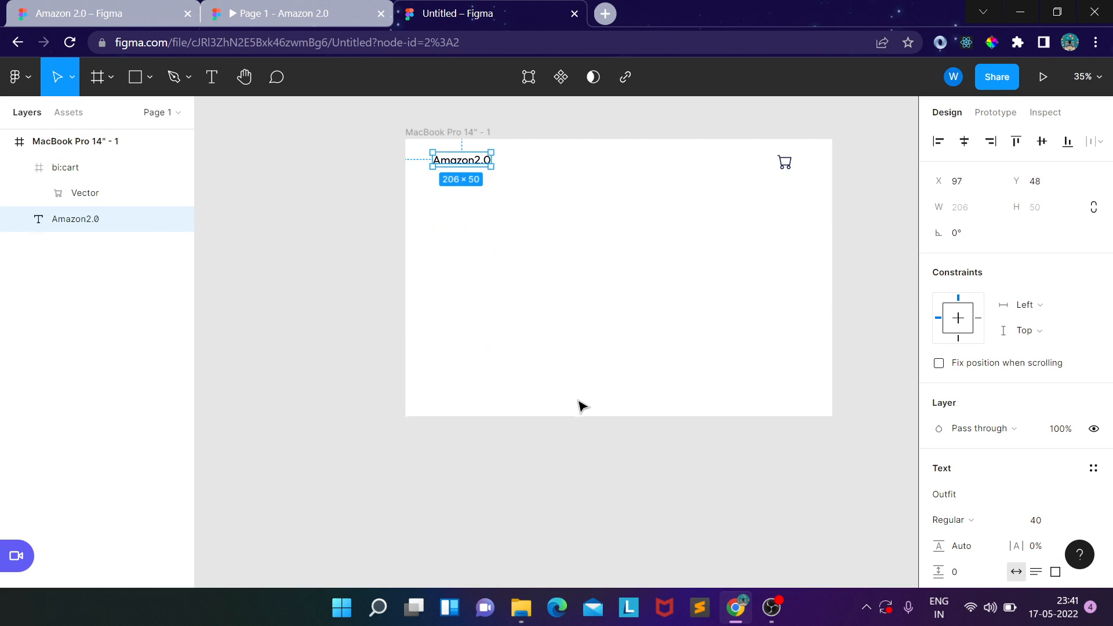
Step: Show the rulers and add a vertical guide at X 74 in the MacBook Pro 14" frame
left_click_drag(607, 311, 498, 365)
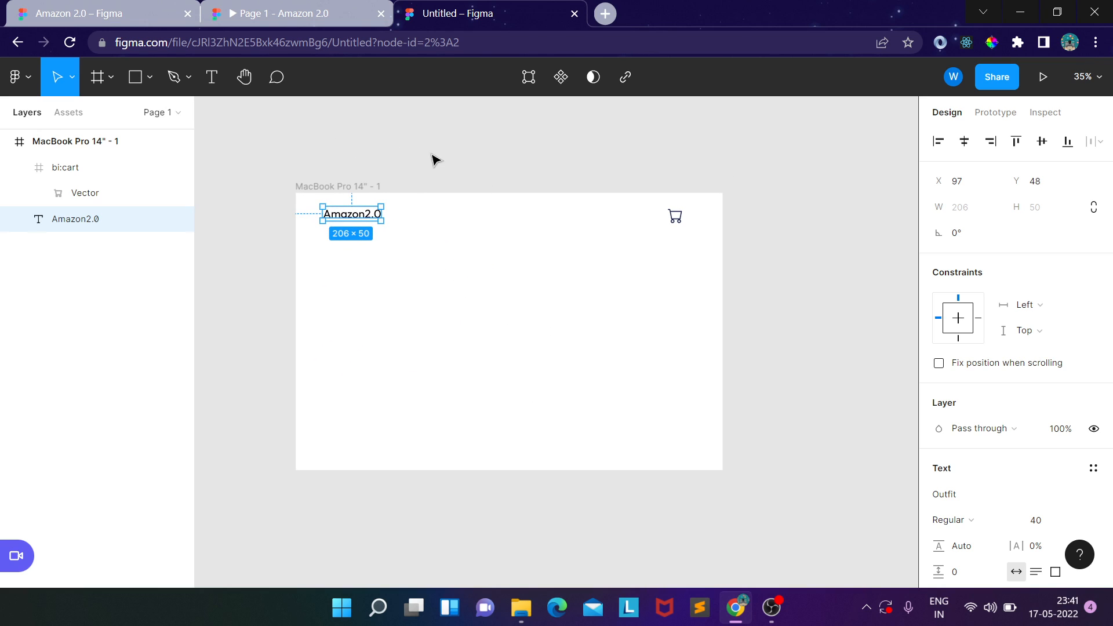
left_click_drag(432, 159, 566, 179)
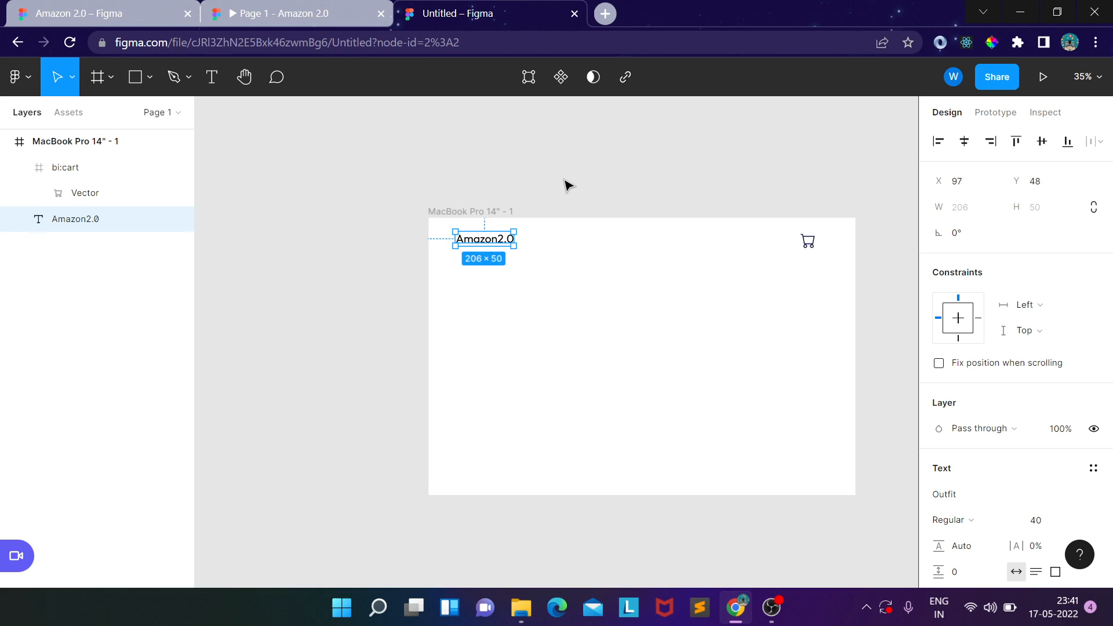
key("shift+r")
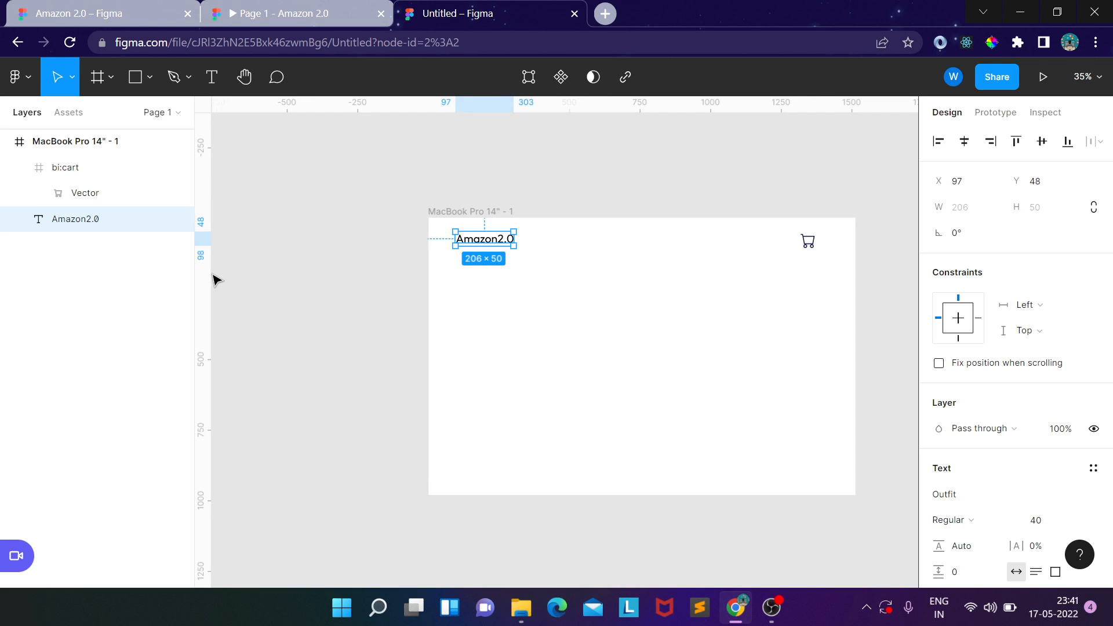
left_click_drag(210, 265, 449, 276)
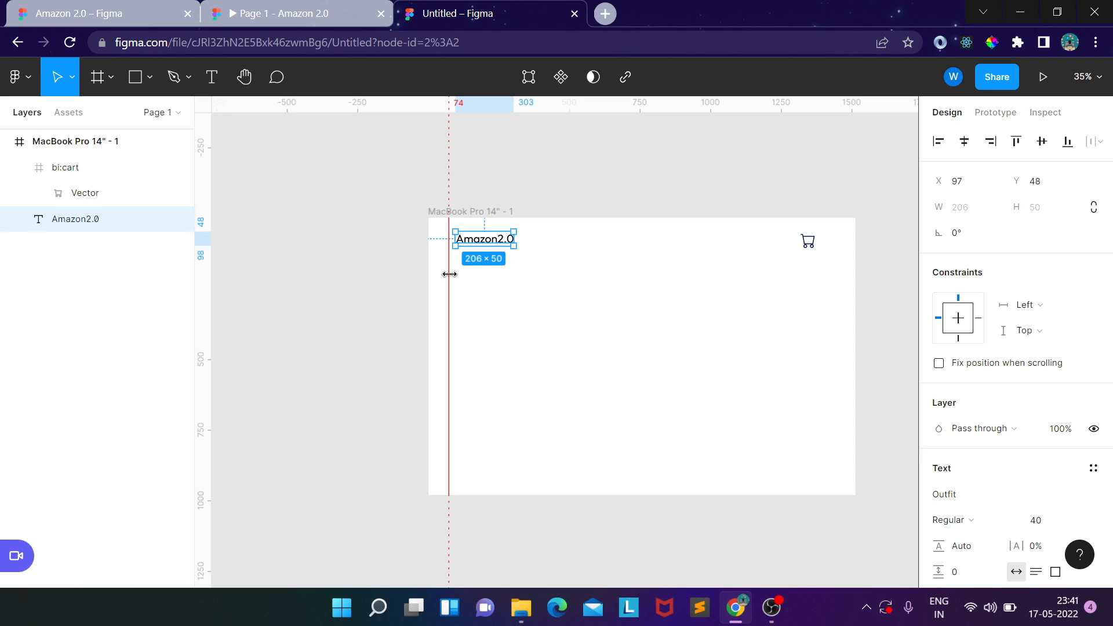
Step: Nudge the "Amazon2.0" text to X 74 so its left edge lines up with the guide
key("Left")
key("Left")
key("Left")
key("Left")
key("Left")
key("Left")
key("Left")
key("Left")
key("Left")
key("Left")
key("Left")
key("Left")
key("Left")
key("Left")
key("Left")
key("Left")
key("Left")
key("Left")
key("Left")
key("Left")
key("Left")
key("Left")
key("Left")
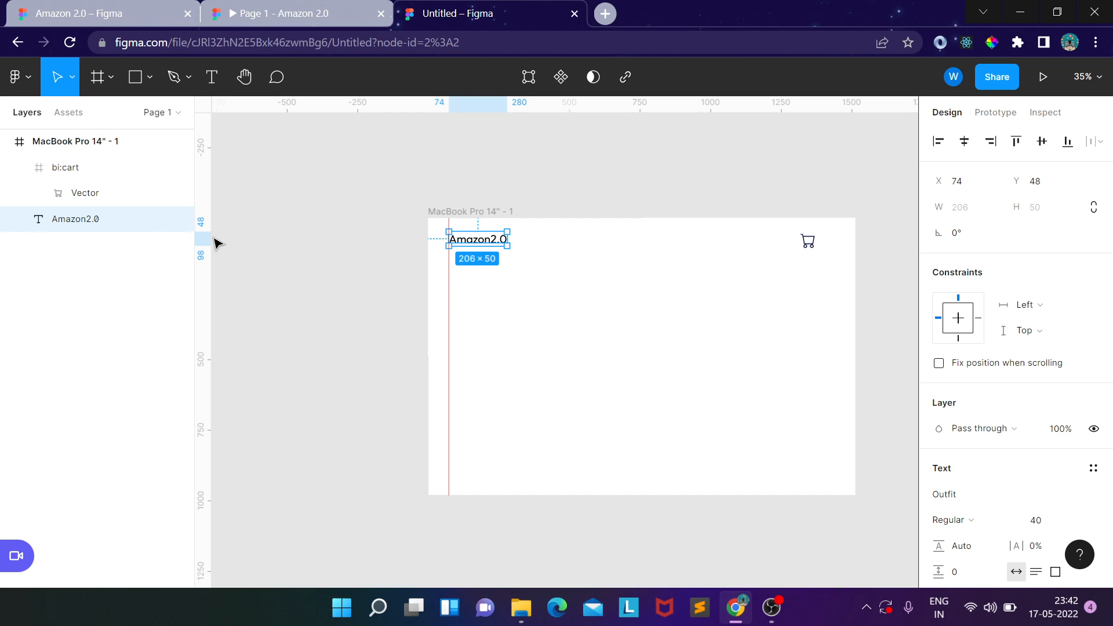
Step: Add a second vertical guide at X 1438 and nudge the cart icon to X 1386 so its right edge meets it
left_click_drag(208, 228, 834, 247)
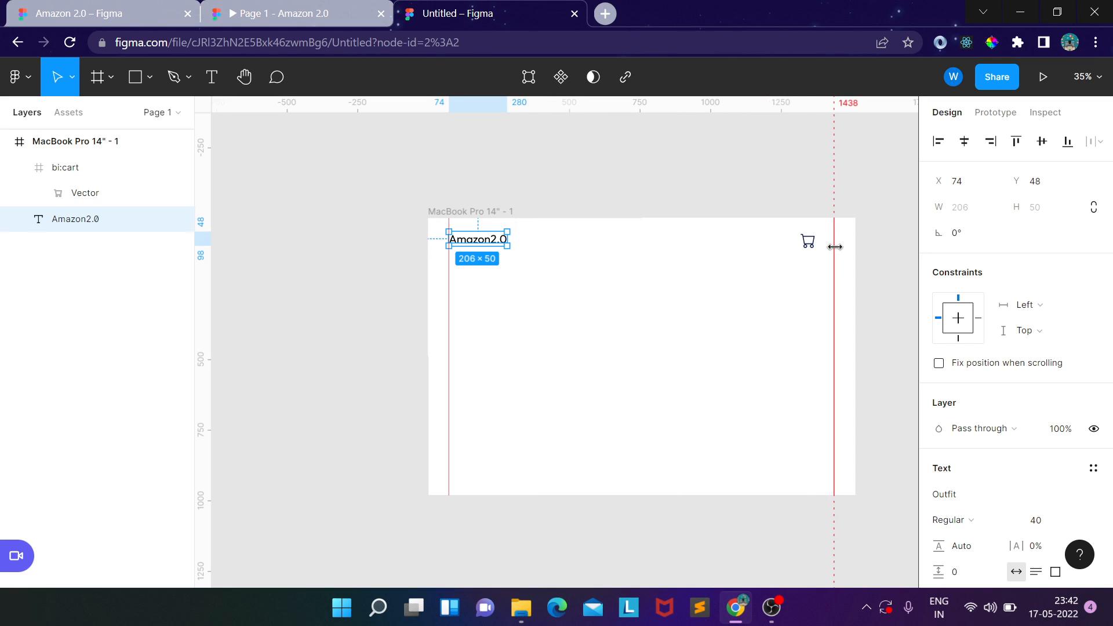
left_click(809, 242)
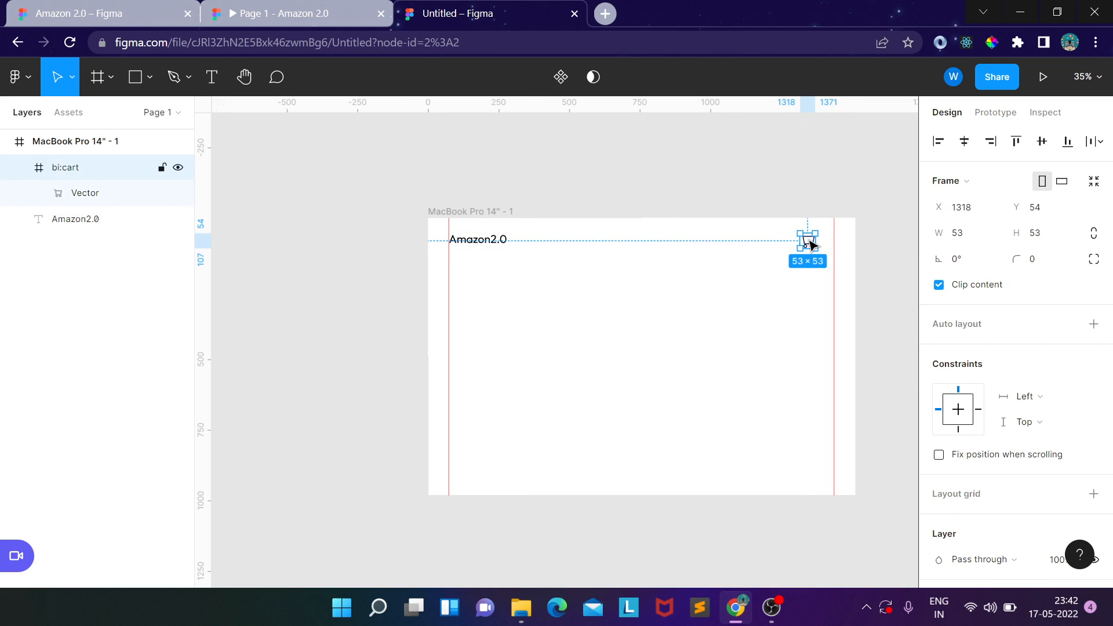
key("Right")
key("Right")
key("Right")
key("Right")
key("Right")
key("Right")
key("Right")
key("Right")
key("Right")
key("Right")
key("Right")
key("Right")
key("Right")
key("Right")
key("Right")
key("Right")
key("Right")
key("Right")
key("Right")
key("Right")
key("Right")
key("Right")
key("Right")
key("Right")
key("Right")
key("Right")
key("Right")
key("Right")
key("Right")
key("Right")
key("Right")
key("Right")
key("Right")
key("Right")
key("Right")
key("Right")
key("Right")
key("Right")
key("Right")
key("Right")
key("Right")
key("Right")
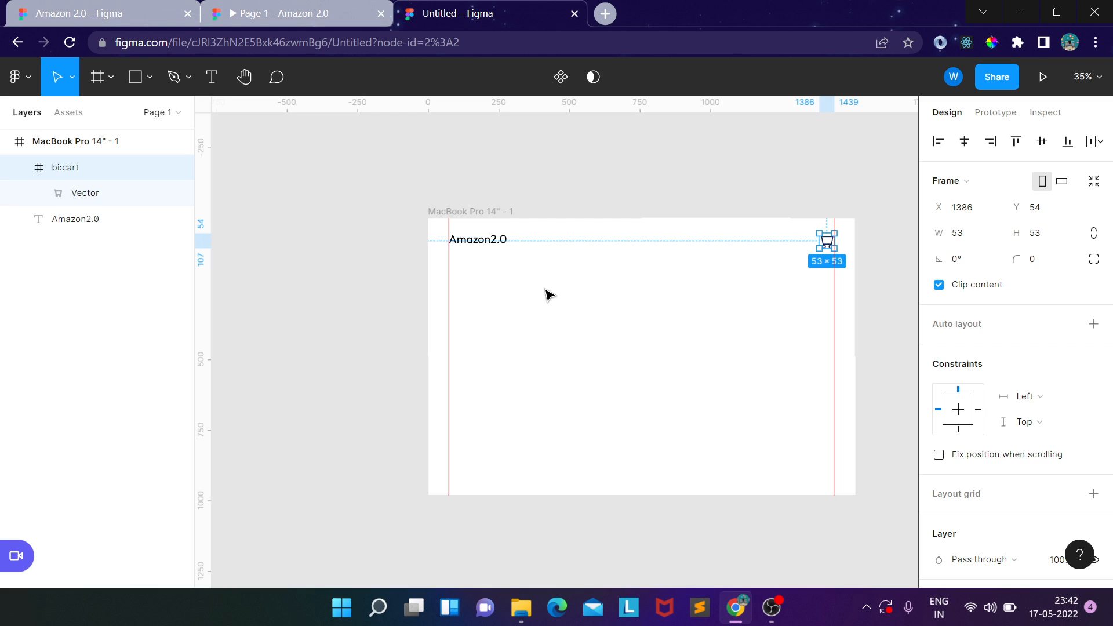
Step: Duplicate the "Amazon2.0" text below the original at about X 74, Y 203 and open the copy for text editing
left_click(492, 246)
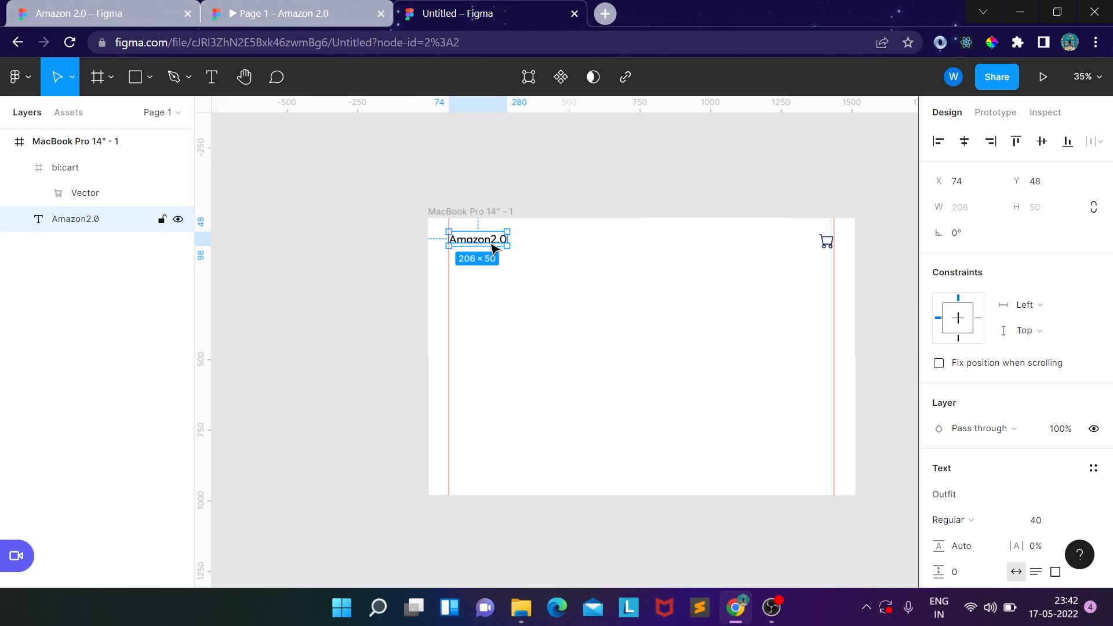
key("ctrl+v")
left_click_drag(492, 246, 486, 293)
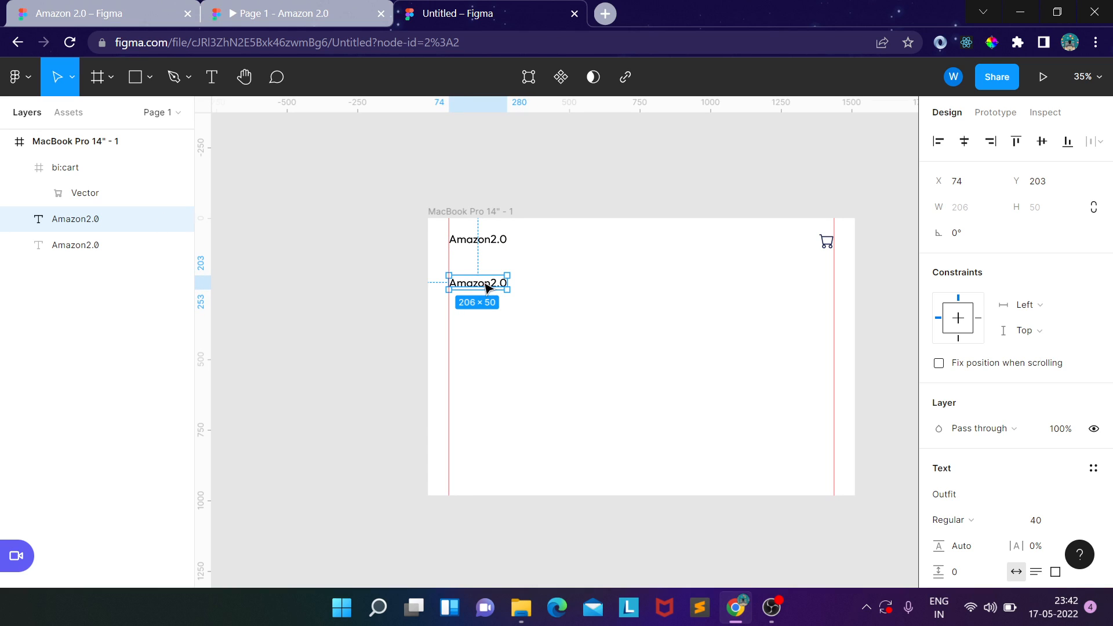
double_click(484, 283)
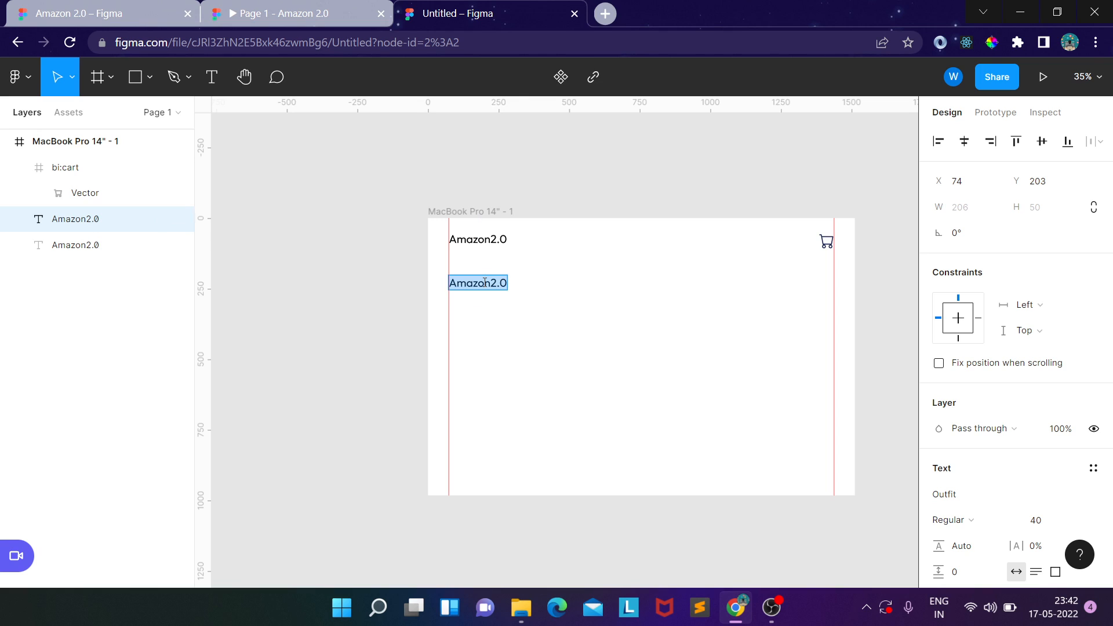
Step: Switch to the finished Amazon 2.0 file, examine the wording and text size of the home page's main heading, and return to the new file
left_click(98, 13)
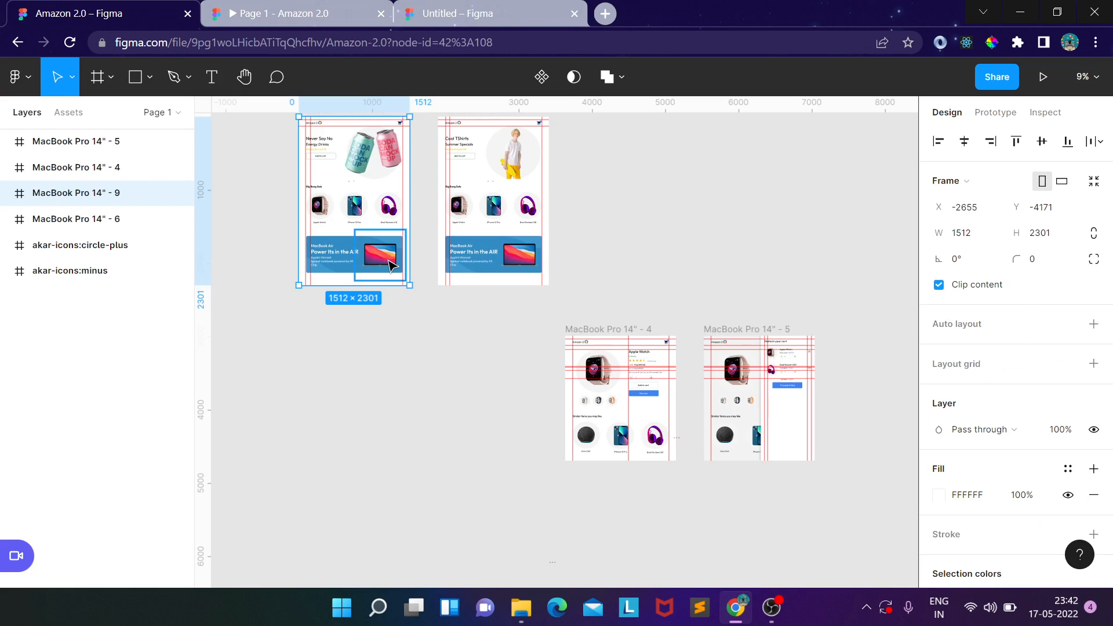
scroll(377, 255, "up", 3)
scroll(470, 310, "up", 2)
scroll(465, 309, "up", 2)
left_click_drag(314, 333, 583, 316)
left_click(330, 281)
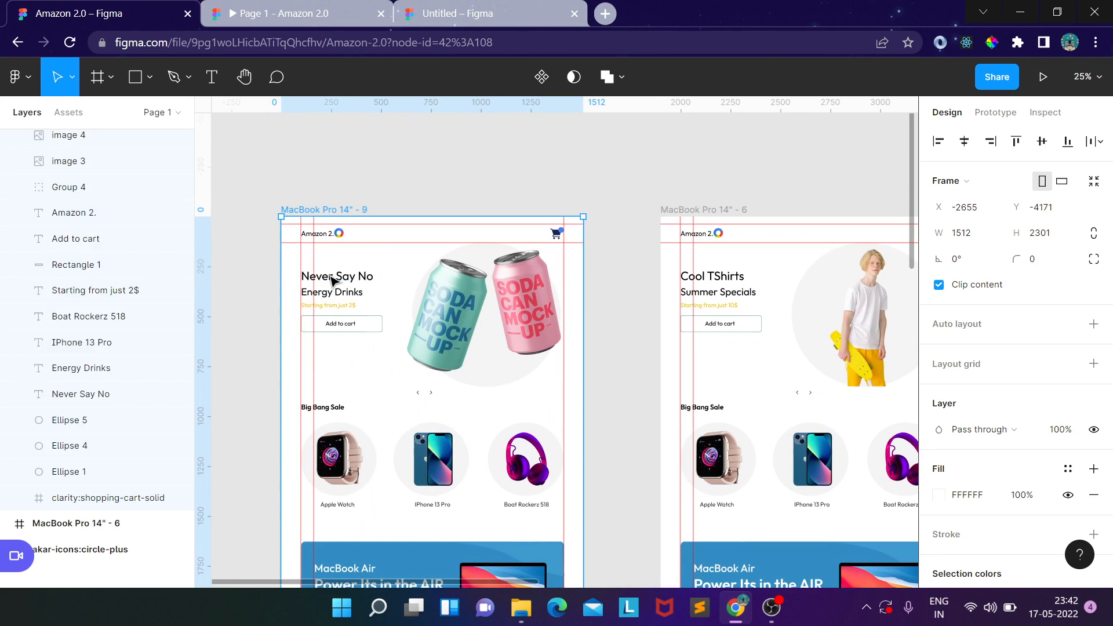
left_click(330, 276)
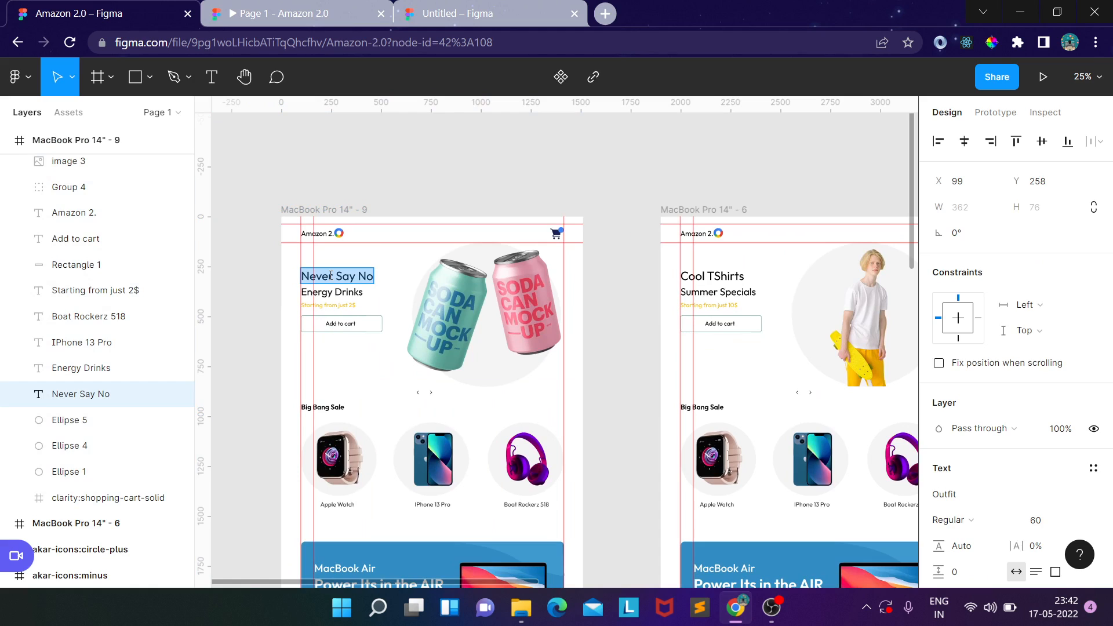
left_click(458, 13)
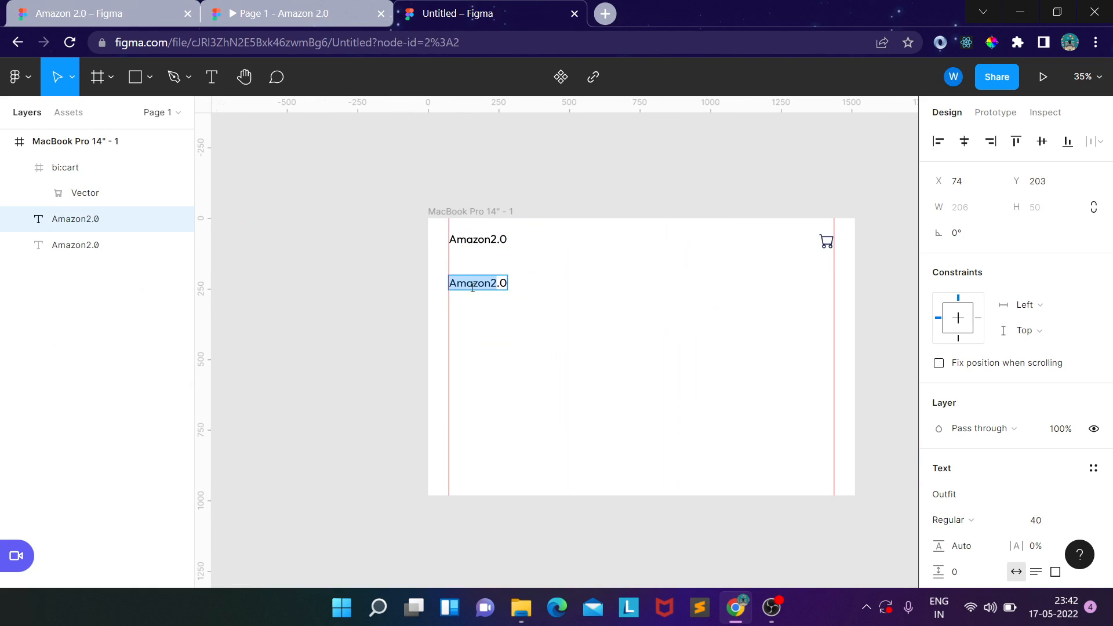
Step: Change the copied text to "Never Say No" at size 60 and duplicate it just below as "Energy Drinks" at Y 307
type("Never Say No")
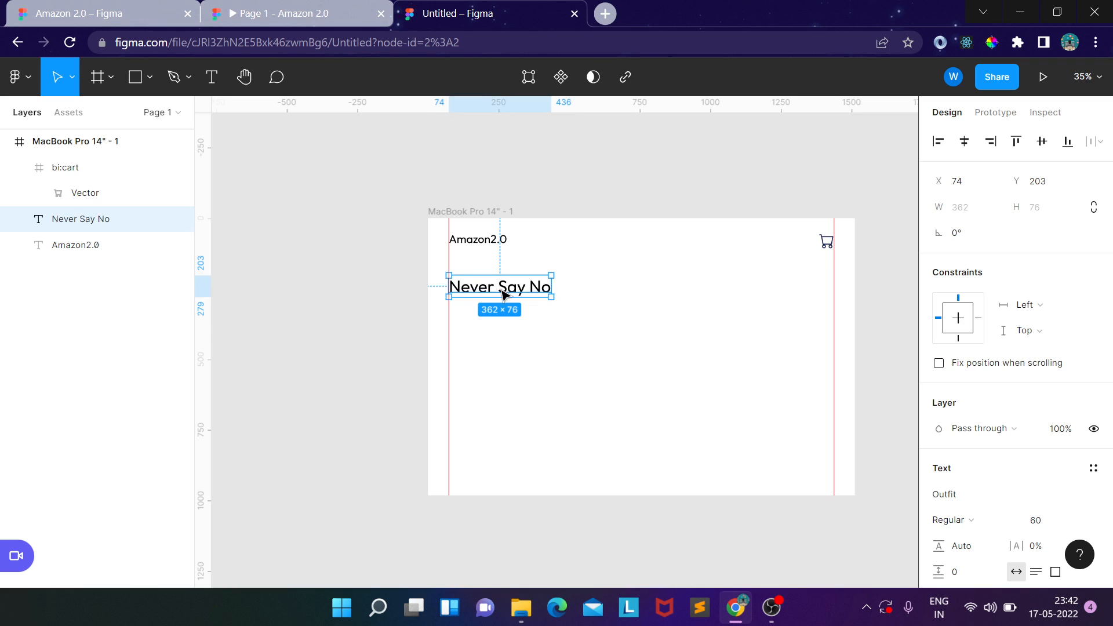
left_click_drag(509, 292, 506, 322)
key("ctrl+v")
double_click(506, 321)
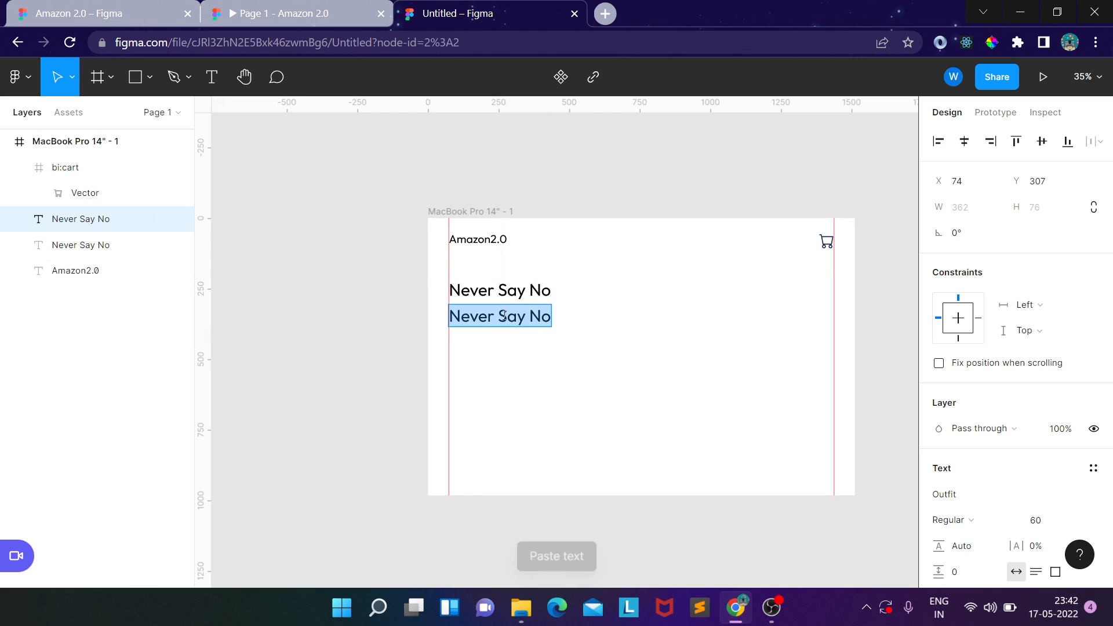
type("Entergy Drinks")
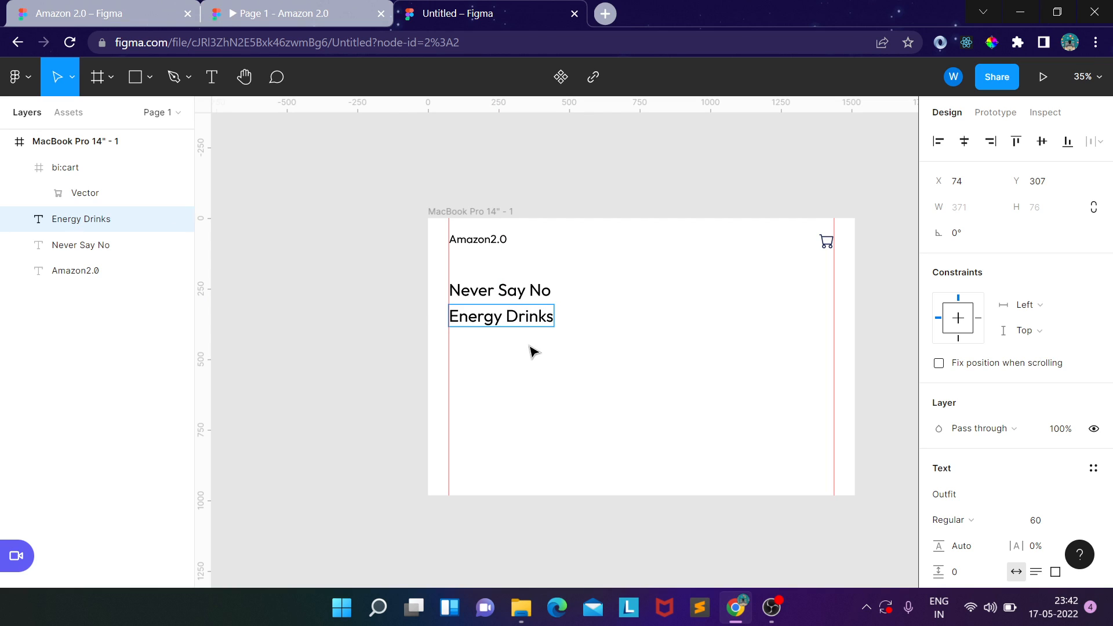
key("Escape")
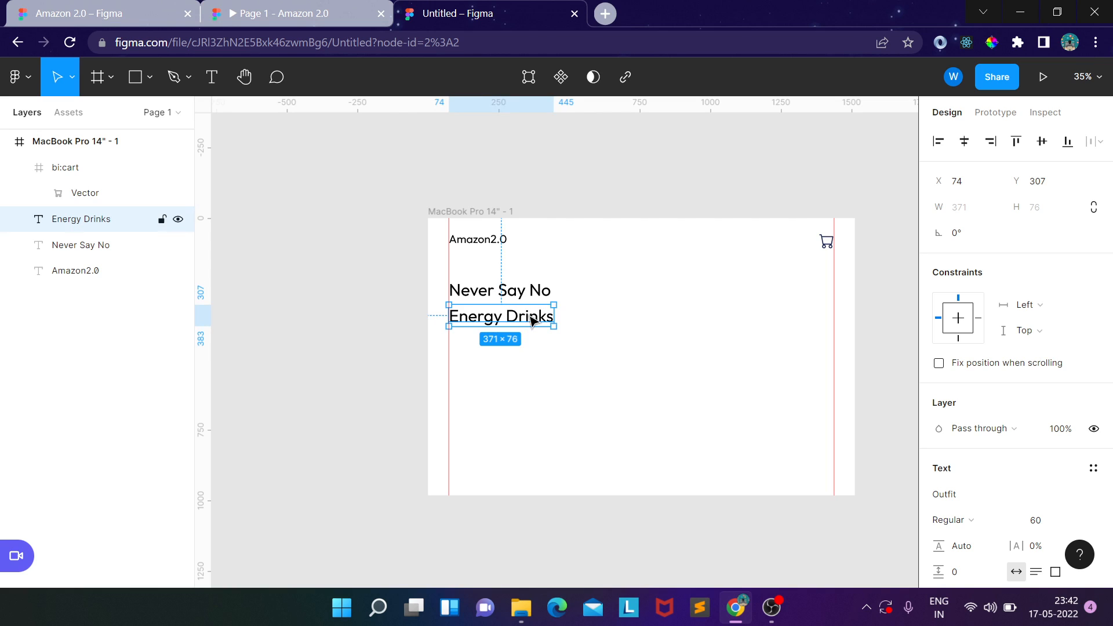
Step: Duplicate the "Energy Drinks" text below itself at about X 73, Y 405 and change the copy to "Starting from 2$"
key("ctrl+v")
left_click_drag(530, 321, 530, 345)
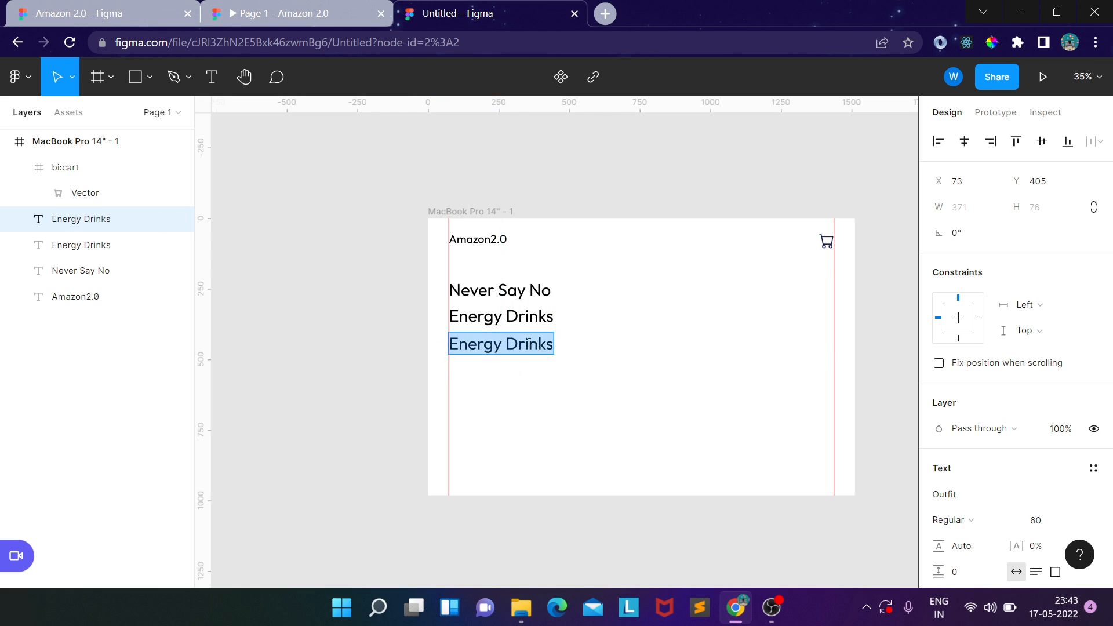
type("Starting from ")
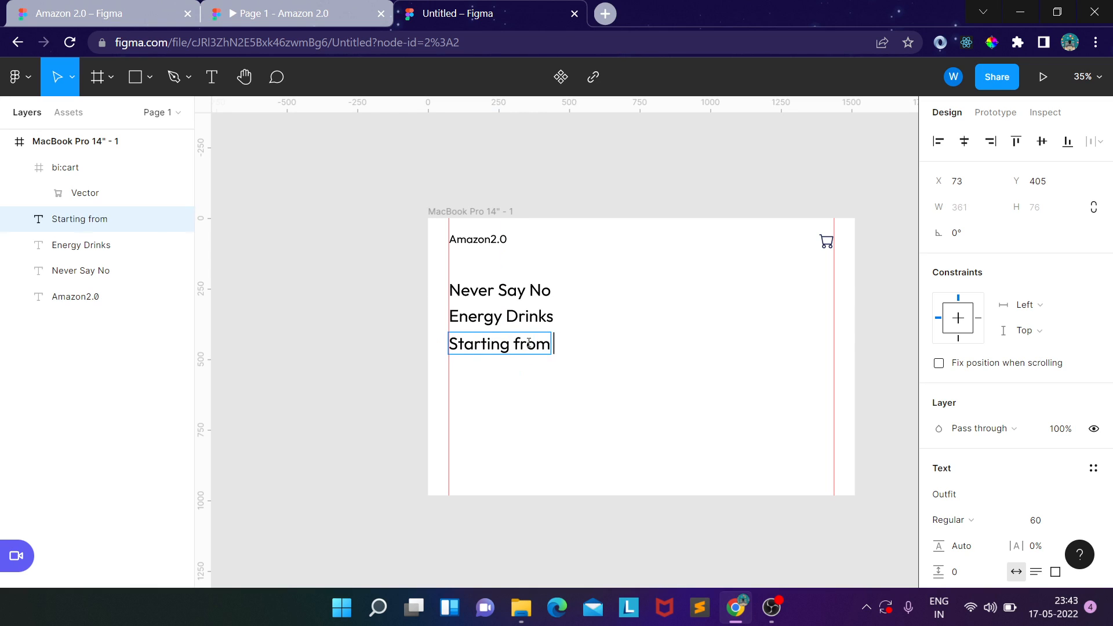
type("2$")
key("Escape")
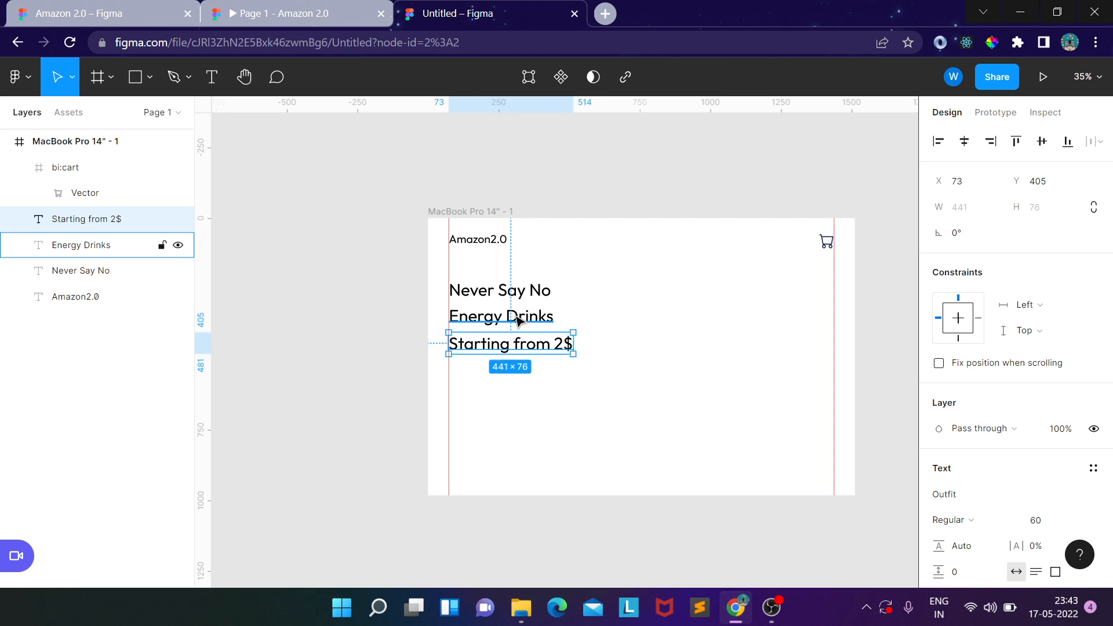
Step: Check the heading in the finished Amazon 2.0 file, return to the new file and set the "Never Say No" text size to 65
left_click(105, 14)
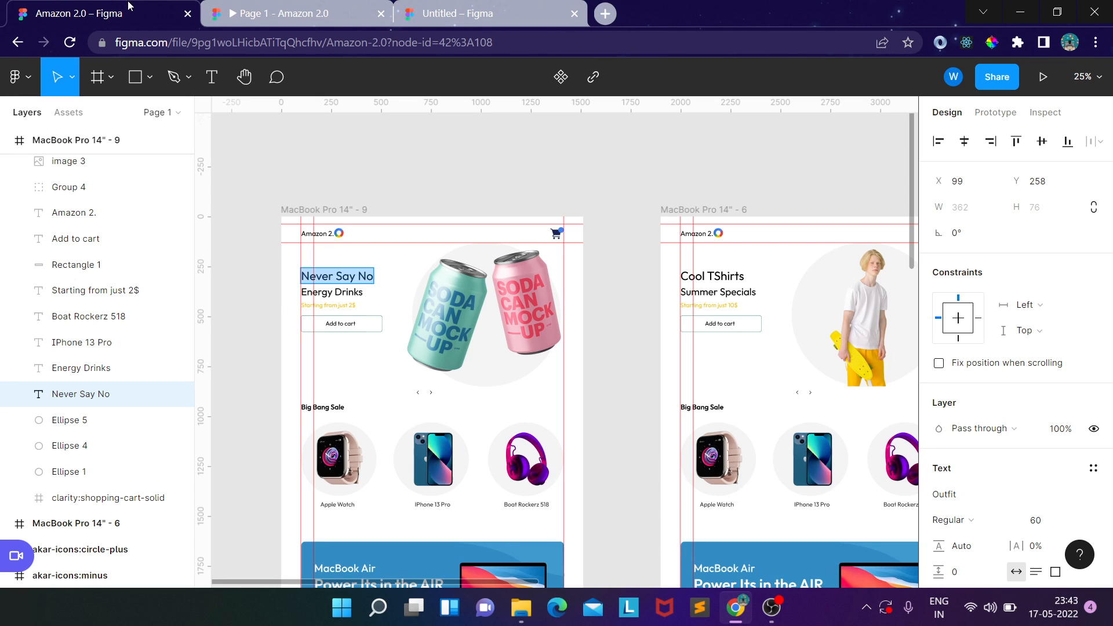
left_click(440, 15)
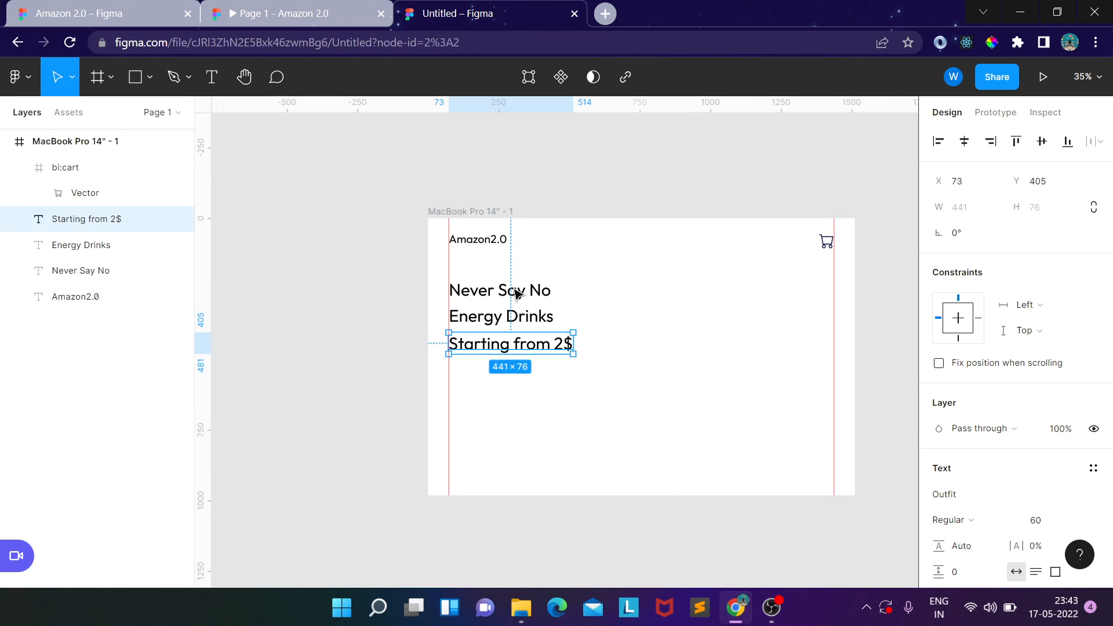
left_click(522, 296)
left_click(1057, 526)
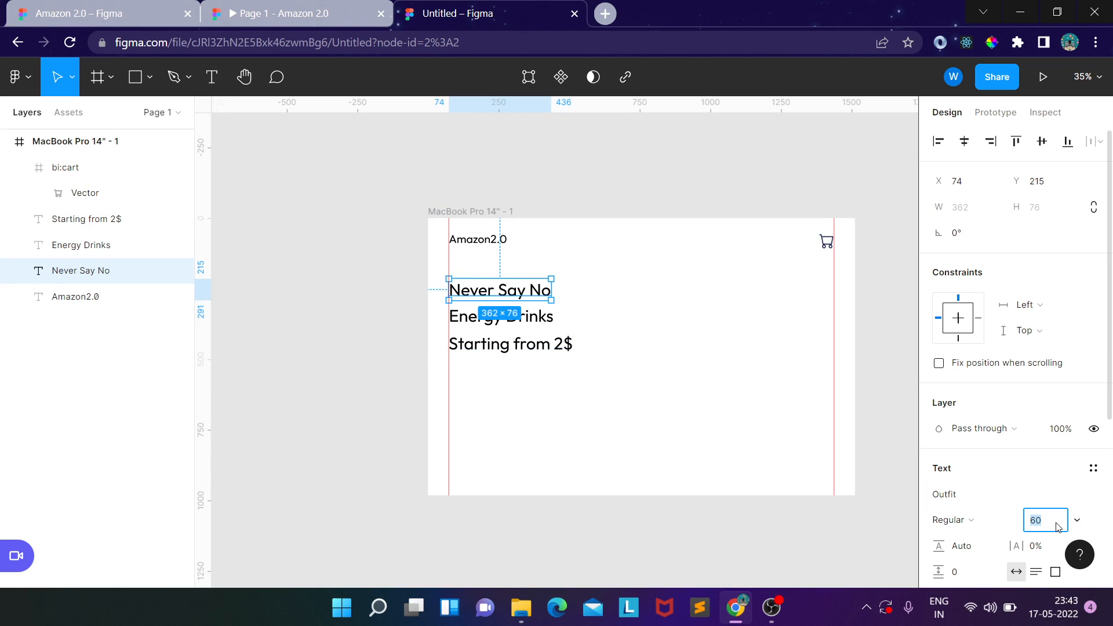
type("65")
key("Return")
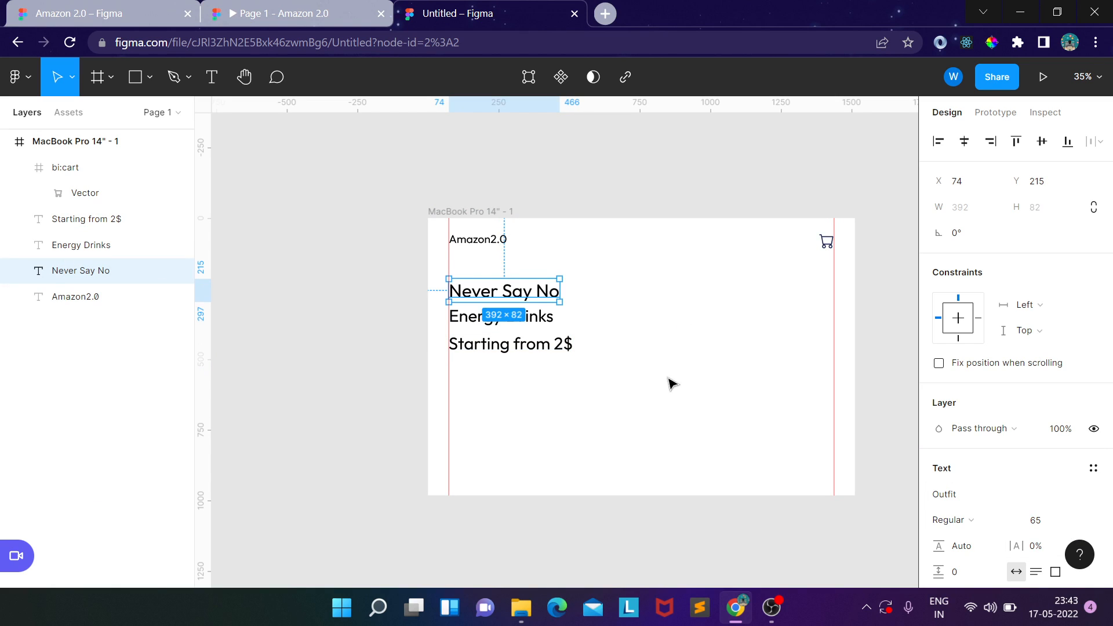
Step: Set the text size of the "Energy Drinks" line to 50
left_click(545, 318)
left_click(1050, 522)
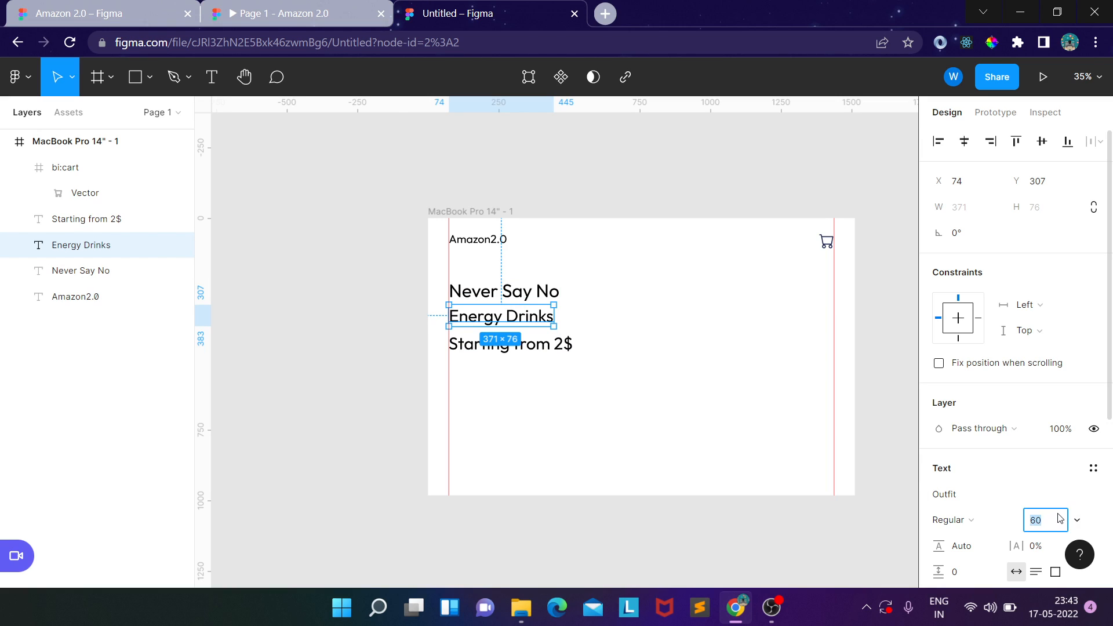
type("50")
key("Return")
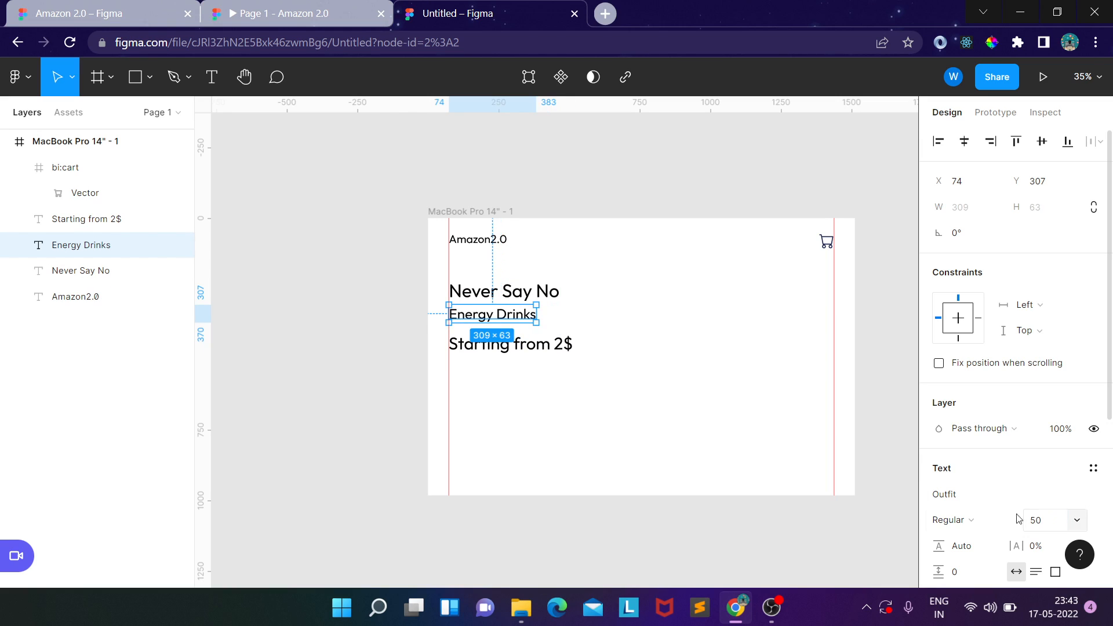
Step: Reduce the "Starting from 2$" line to text size 40
left_click(540, 346)
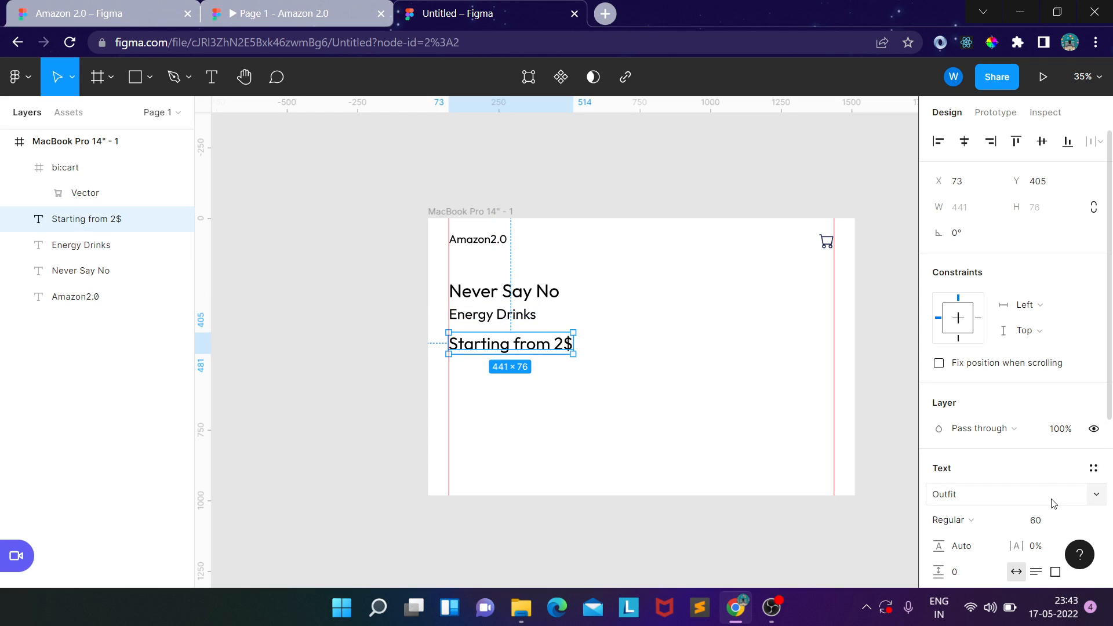
left_click(1053, 526)
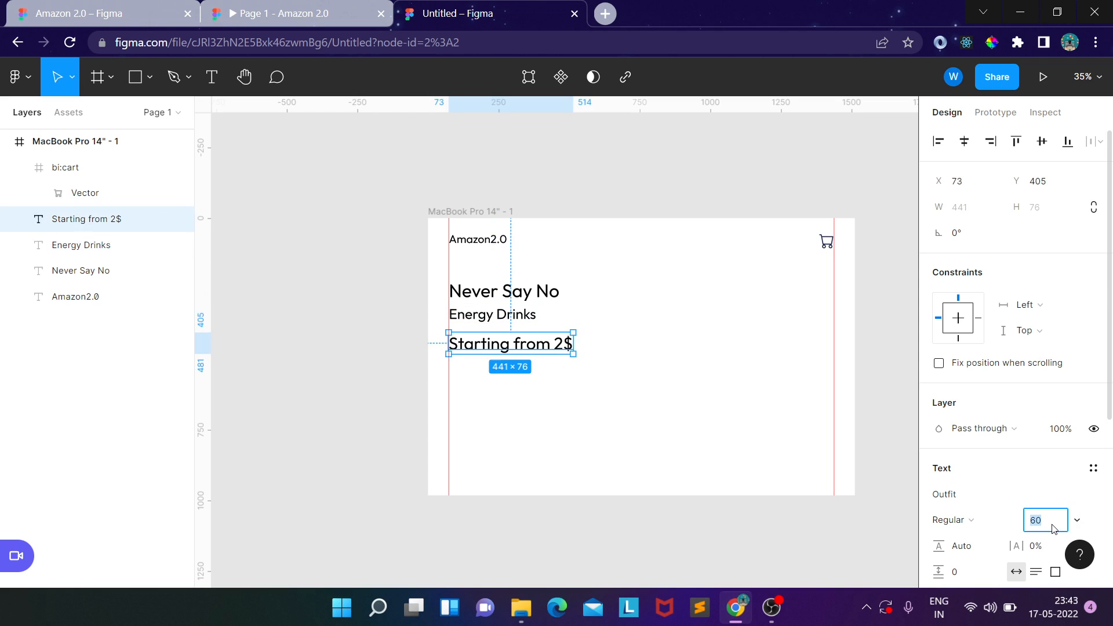
key("Return")
left_click(1048, 520)
key("Return")
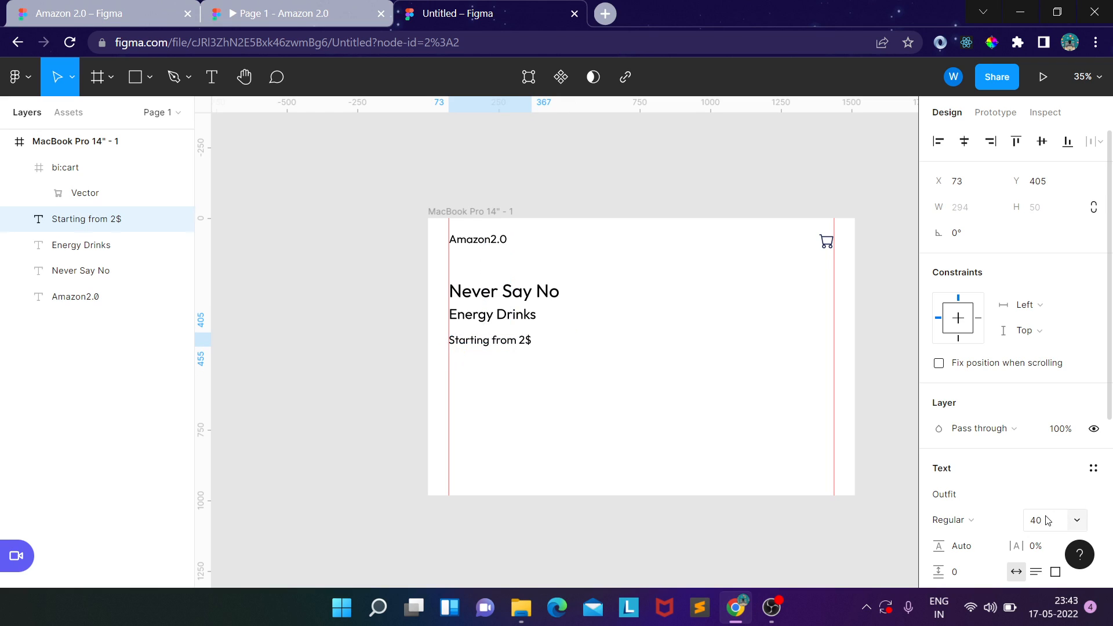
Step: Nudge the "Starting from 2$" text to X 74, Y 384, close beneath "Energy Drinks" and in line with the guide
key("Up")
key("Up")
key("Up")
key("Up")
key("Up")
key("Up")
key("Up")
key("Up")
key("Up")
key("Up")
key("Up")
key("Up")
key("Up")
key("Up")
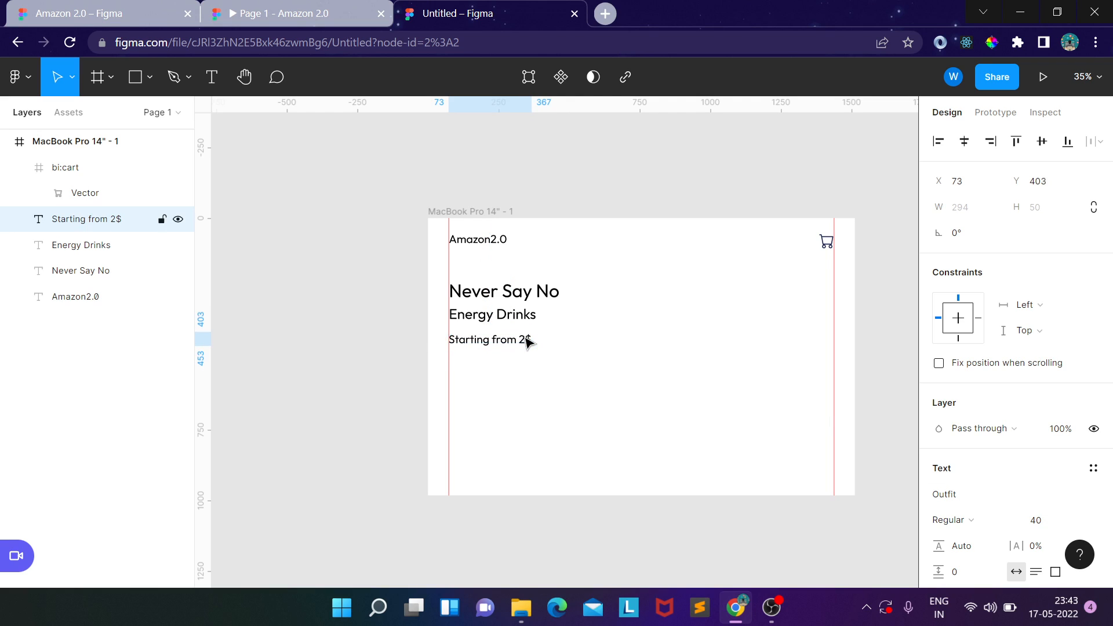
key("Up")
key("Up")
key("Up")
key("Up")
key("Up")
key("Up")
key("Up")
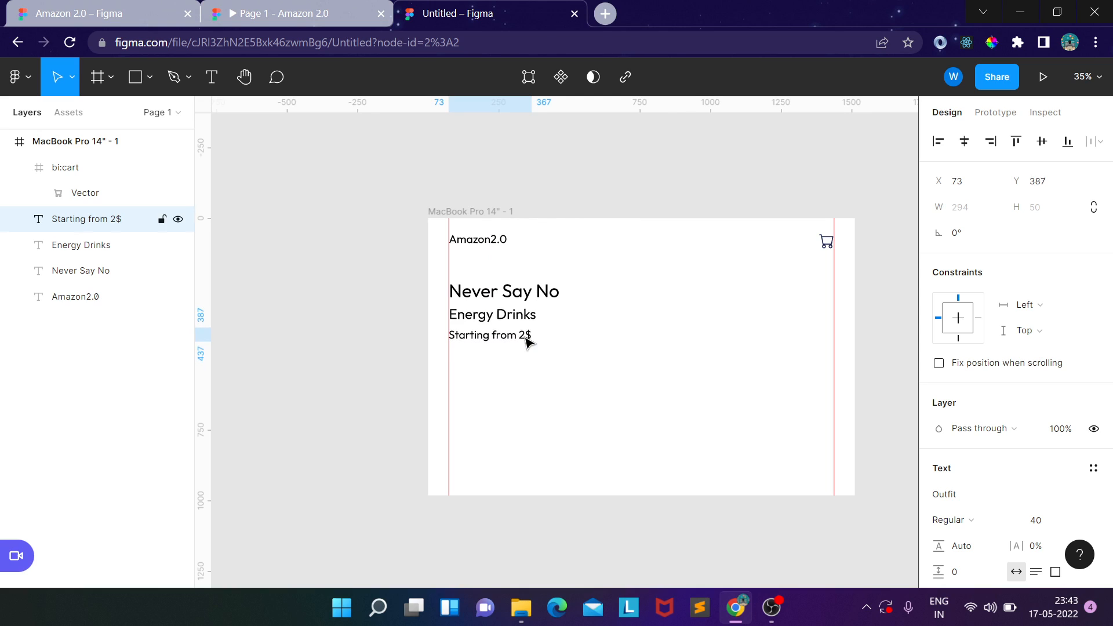
key("Right")
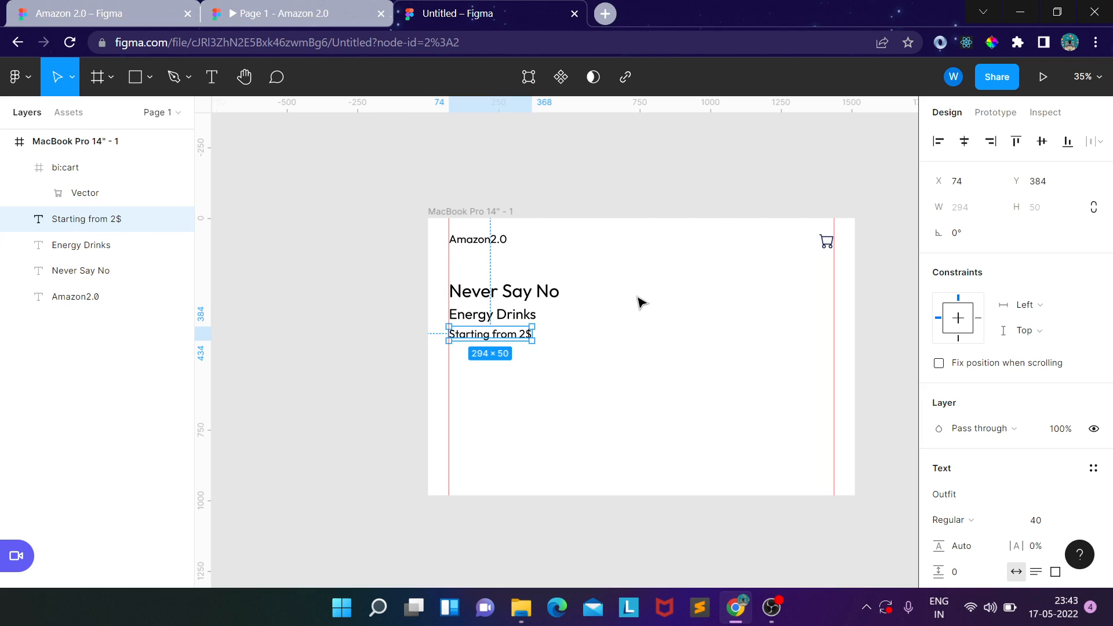
left_click(662, 298)
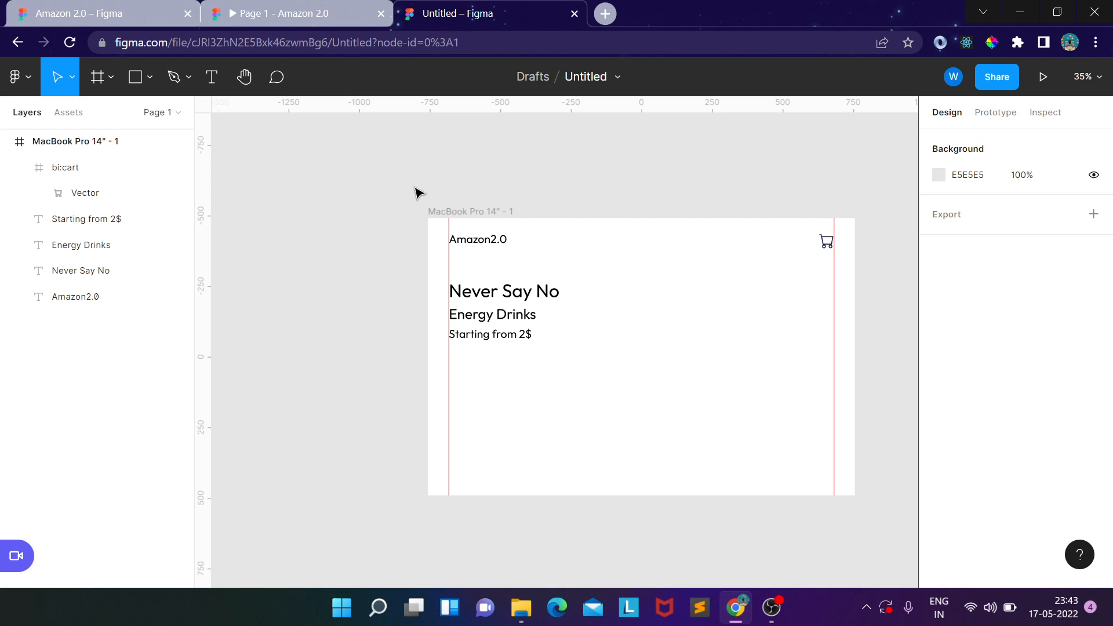
Step: Draw an ellipse about 559 × 401 at X 790, Y 210 beside the heading texts in the frame
left_click(150, 81)
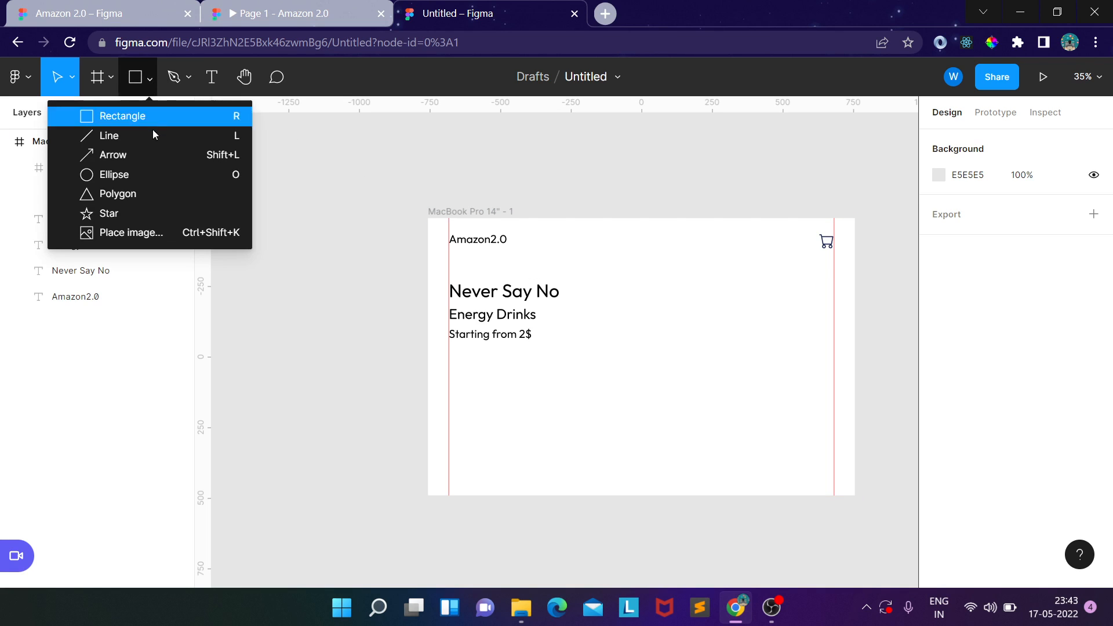
left_click(140, 174)
mouse_move(654, 280)
left_mouse_down()
mouse_move(767, 377)
mouse_move(800, 410)
mouse_move(802, 438)
mouse_move(819, 440)
mouse_move(738, 378)
mouse_move(758, 383)
mouse_move(759, 373)
left_mouse_up()
key("shift")
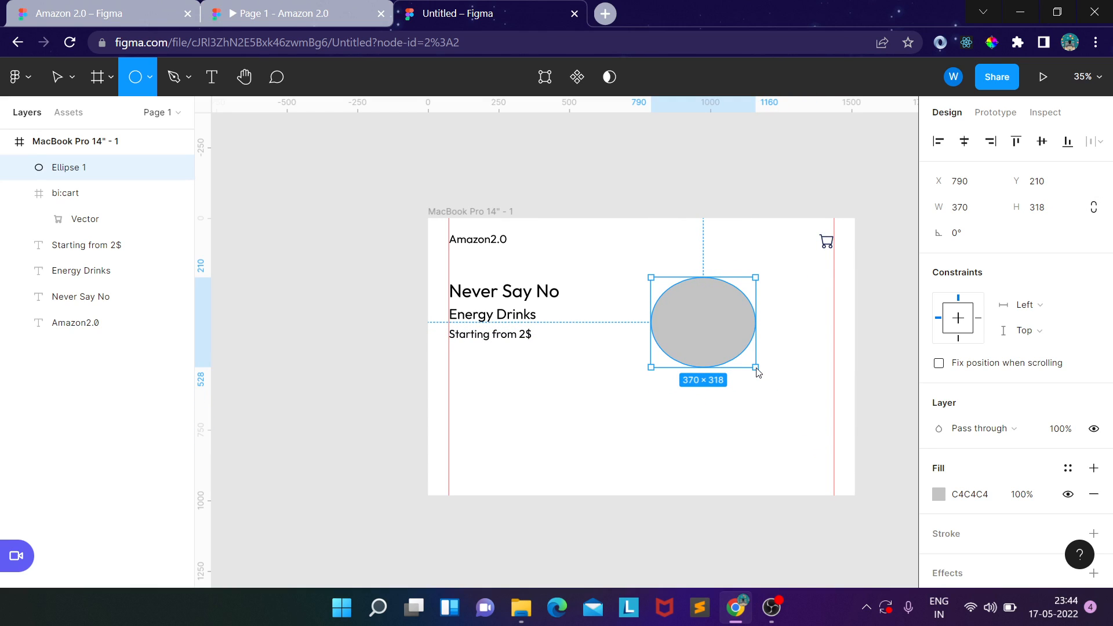
left_click_drag(758, 373, 808, 390)
key("shift")
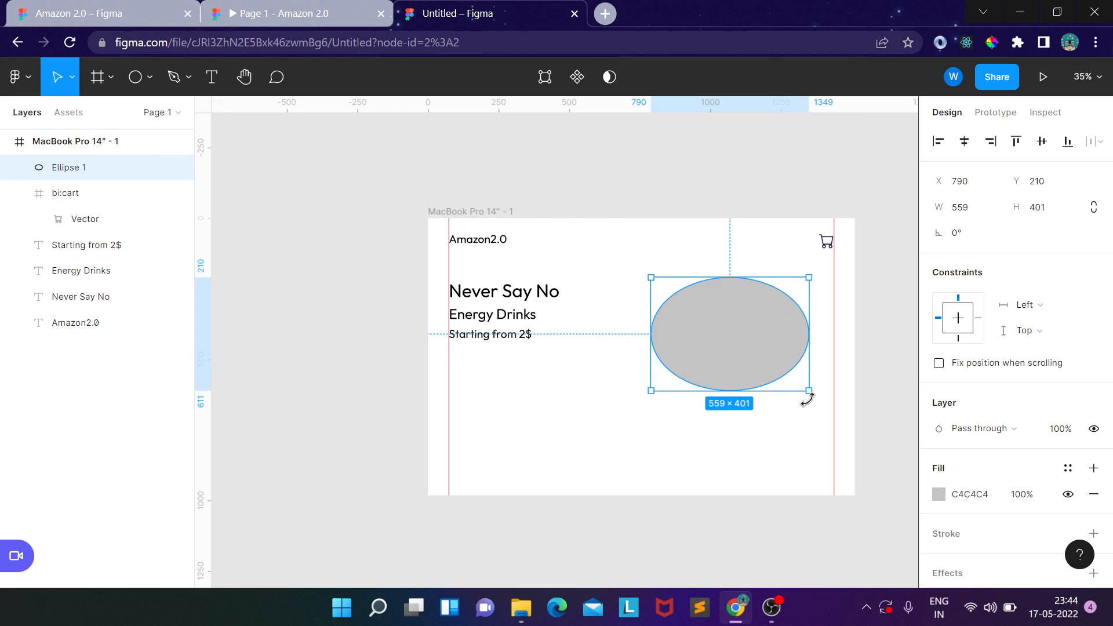
Step: Reshape the ellipse into a near circle of about 687 × 679 and move it to X 724, Y 152, below the cart icon
left_click_drag(808, 391, 815, 447)
mouse_move(708, 378)
left_mouse_down()
mouse_move(679, 358)
mouse_move(694, 378)
mouse_move(723, 382)
left_mouse_up()
left_click_drag(798, 422, 825, 447)
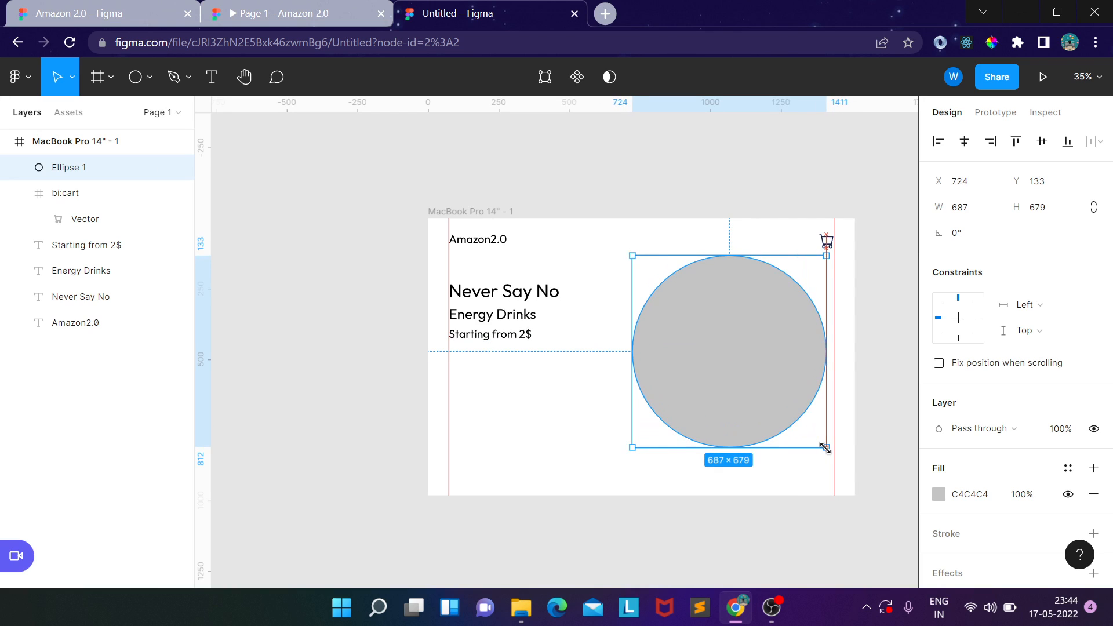
left_click_drag(758, 397, 754, 404)
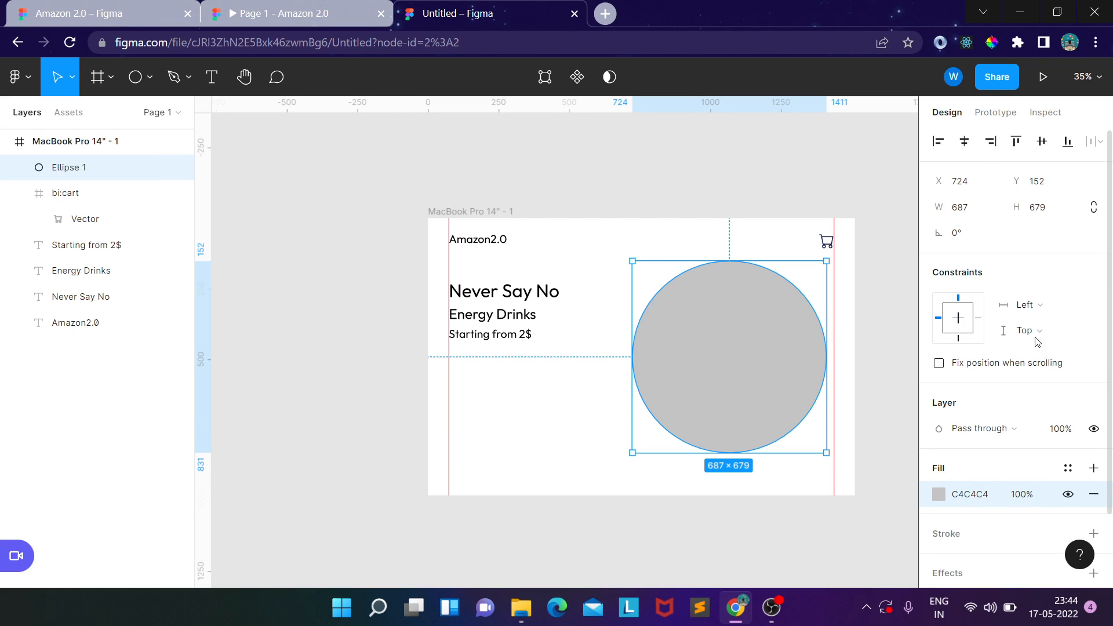
Step: Lighten the circle's fill to a very pale grey, slightly lighter than EAEAEA
scroll(969, 345, "down", 2)
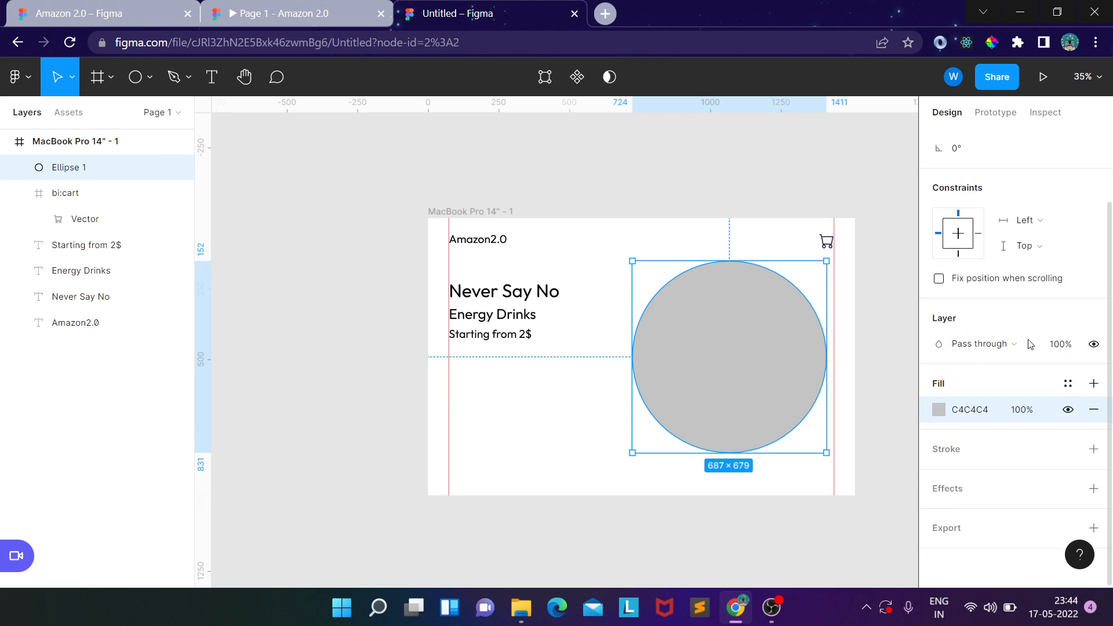
left_click(939, 409)
mouse_move(736, 221)
left_mouse_down()
mouse_move(729, 199)
mouse_move(725, 215)
mouse_move(721, 206)
left_mouse_up()
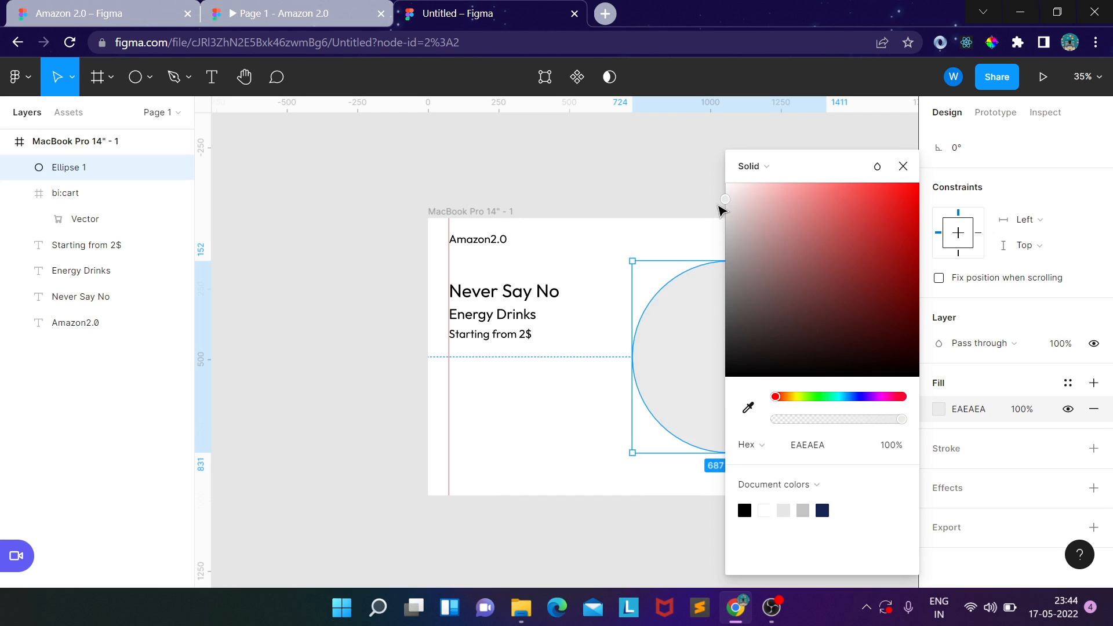
left_click(642, 179)
left_click(728, 360)
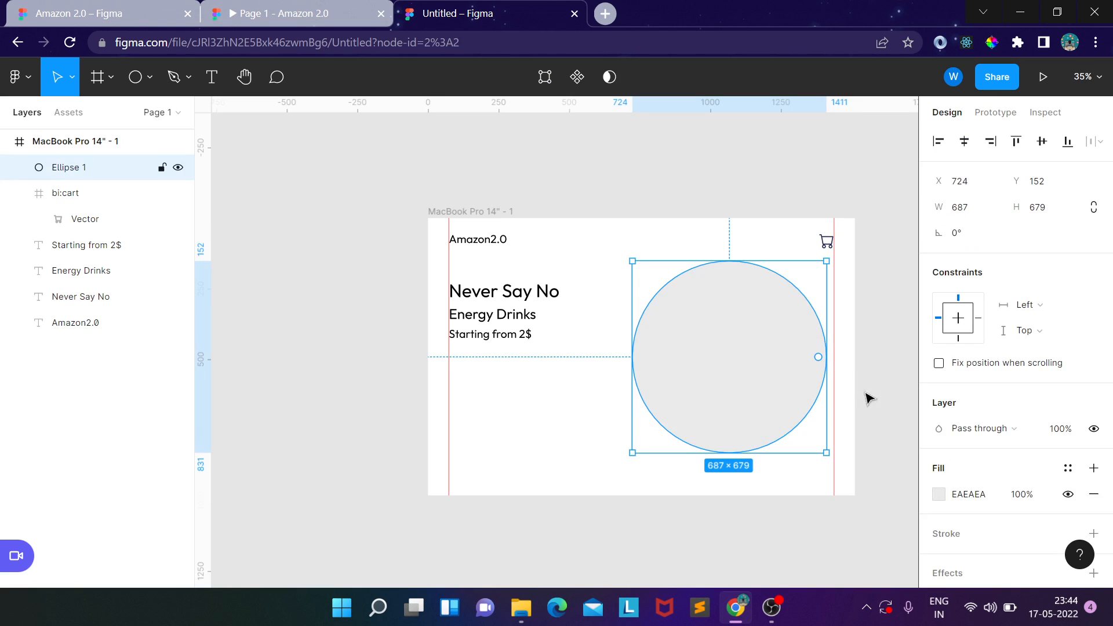
left_click(941, 494)
left_click_drag(729, 195, 719, 206)
left_click(656, 196)
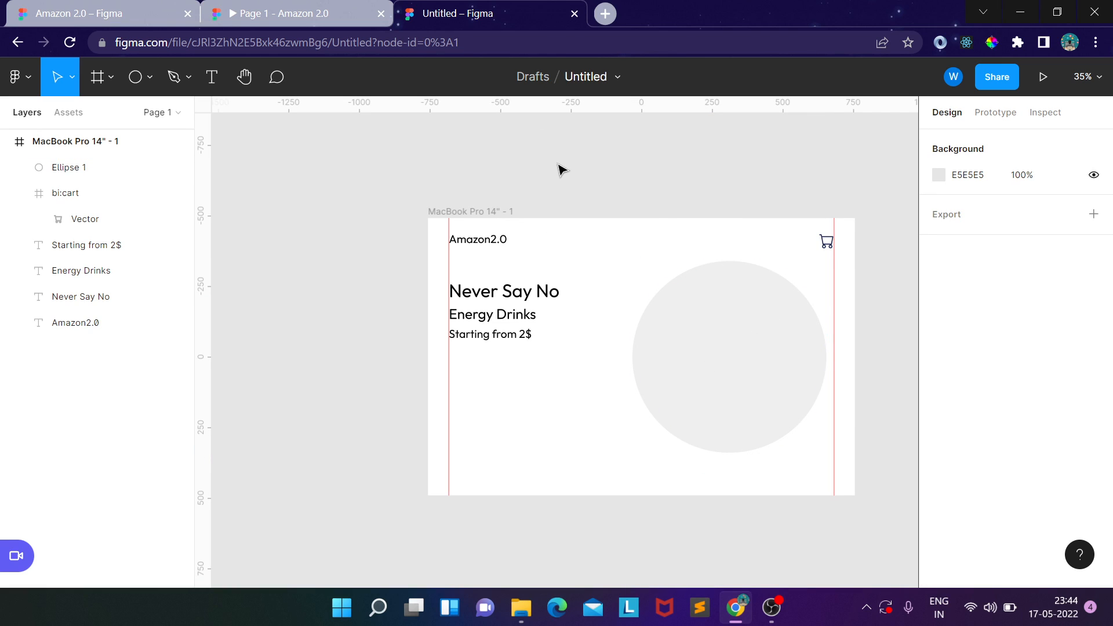
Step: Bring the image of the model holding a yellow skateboard from the Assets folder into the design and park it outside the frame
key("alt+Tab")
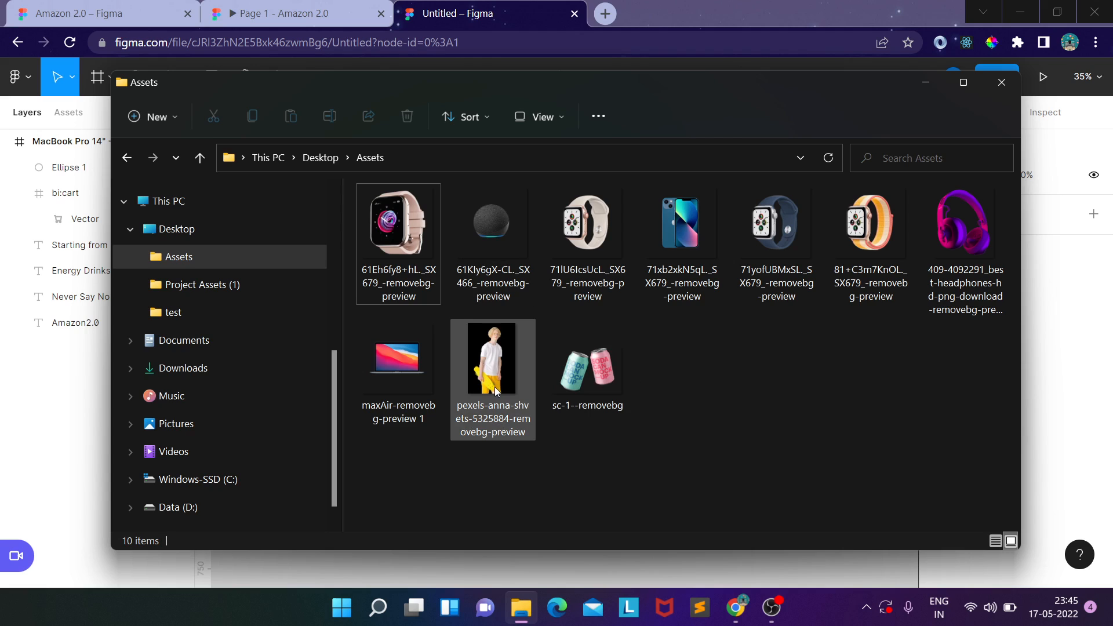
left_click(495, 363)
key("alt+Tab")
left_click_drag(627, 390, 576, 393)
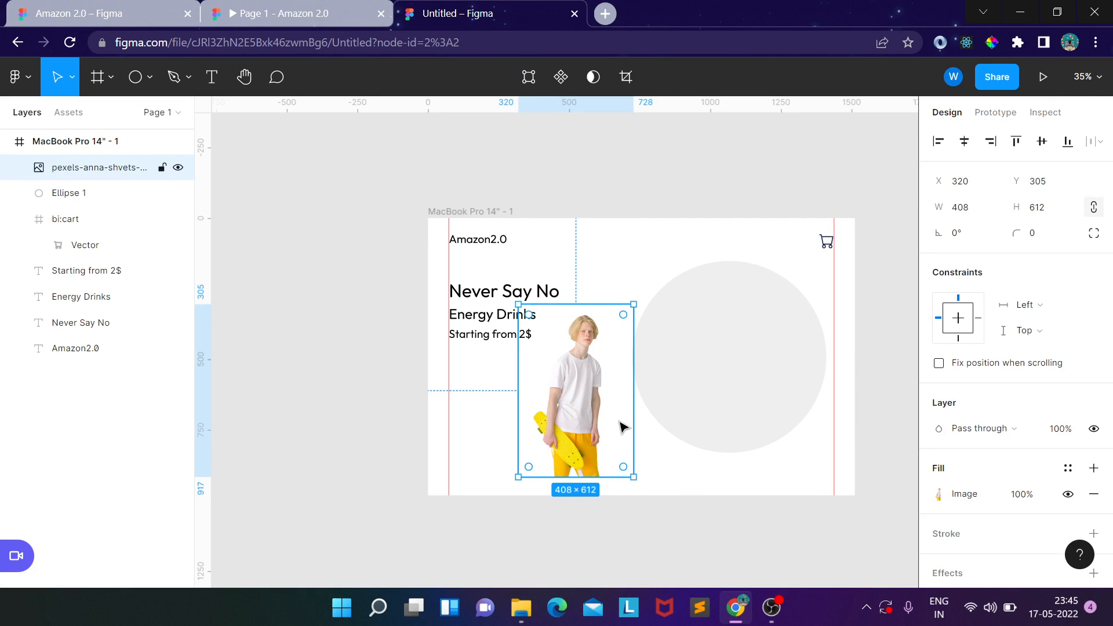
left_click_drag(625, 427, 305, 240)
Step: Bring the soda cans image "sc-1--removebg" from the Assets folder into the frame and place it at about X -434, Y -198
key("alt+Tab")
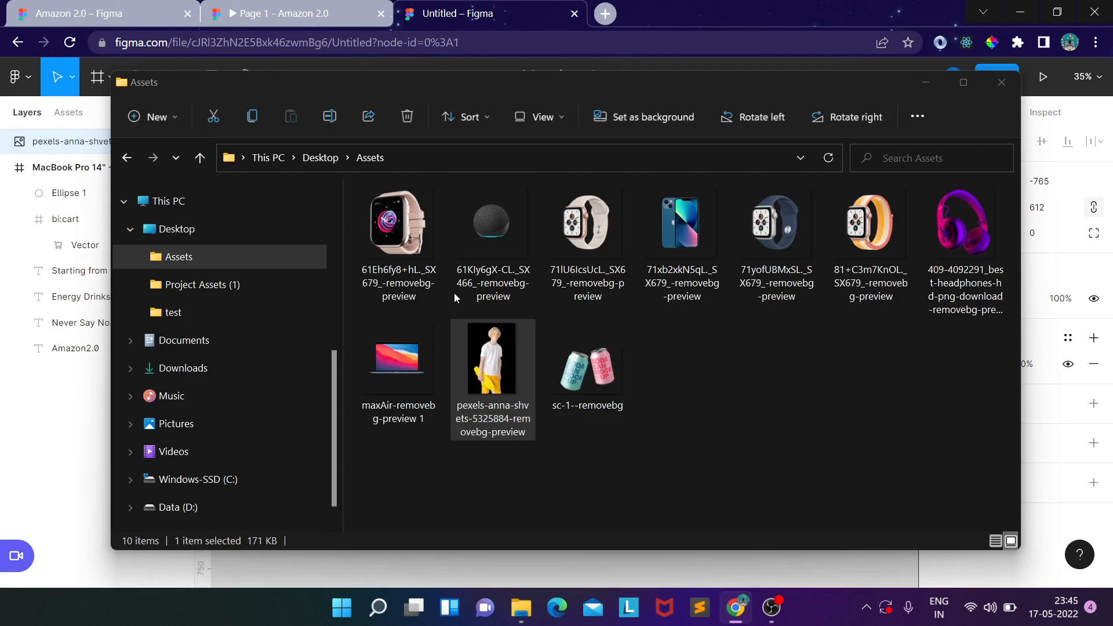
left_click(596, 384)
key("alt+Tab")
left_click_drag(743, 422, 604, 305)
left_click_drag(750, 308, 677, 333)
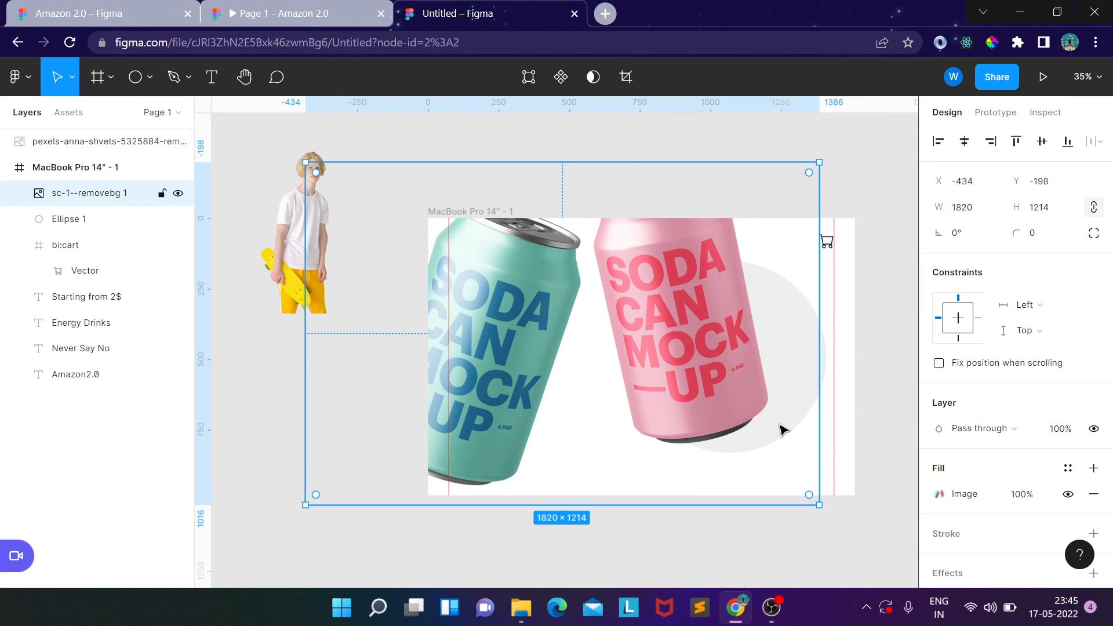
Step: Scale the soda cans image to about 970 × 647 and position it over the grey circle at X 515, Y 231
left_click_drag(813, 514, 775, 370)
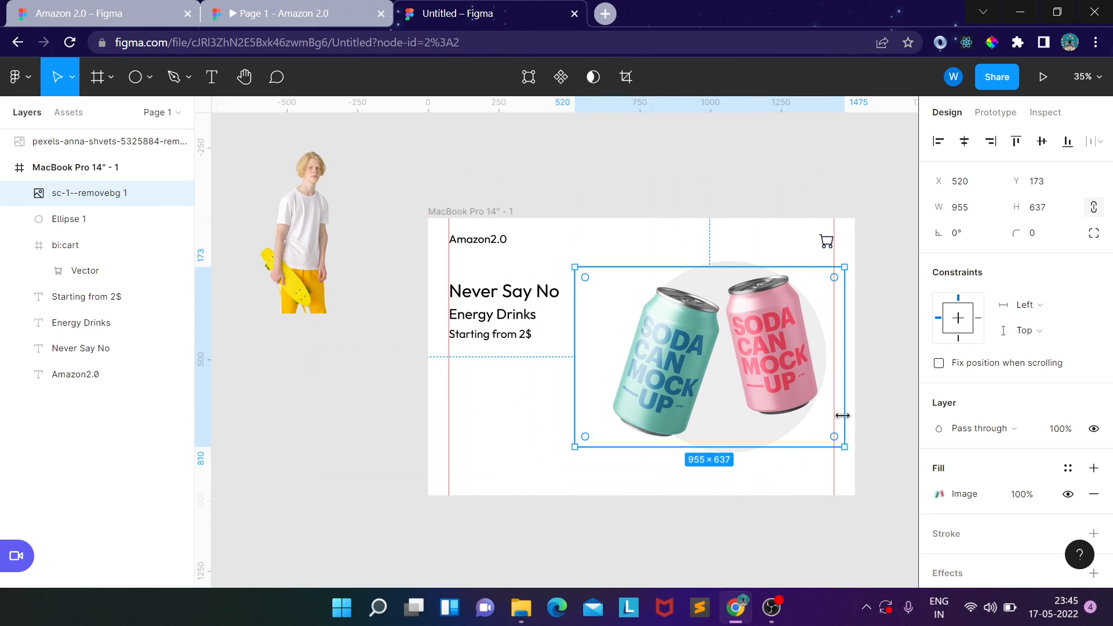
left_click_drag(844, 452, 879, 470)
mouse_move(811, 402)
left_mouse_down()
mouse_move(776, 388)
mouse_move(802, 395)
left_mouse_up()
left_click_drag(850, 458, 832, 440)
left_click_drag(757, 382, 771, 409)
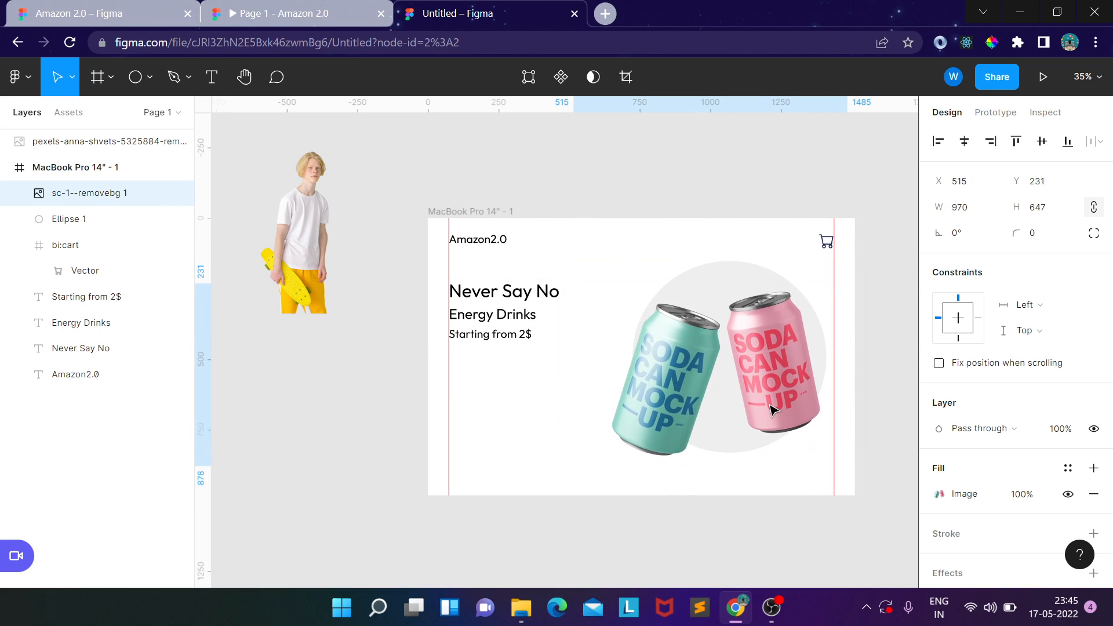
Step: Enlarge the pale grey circle behind the soda cans to about 747 × 751, at about X 664, Y 80
left_click(741, 274)
left_click_drag(631, 261, 616, 240)
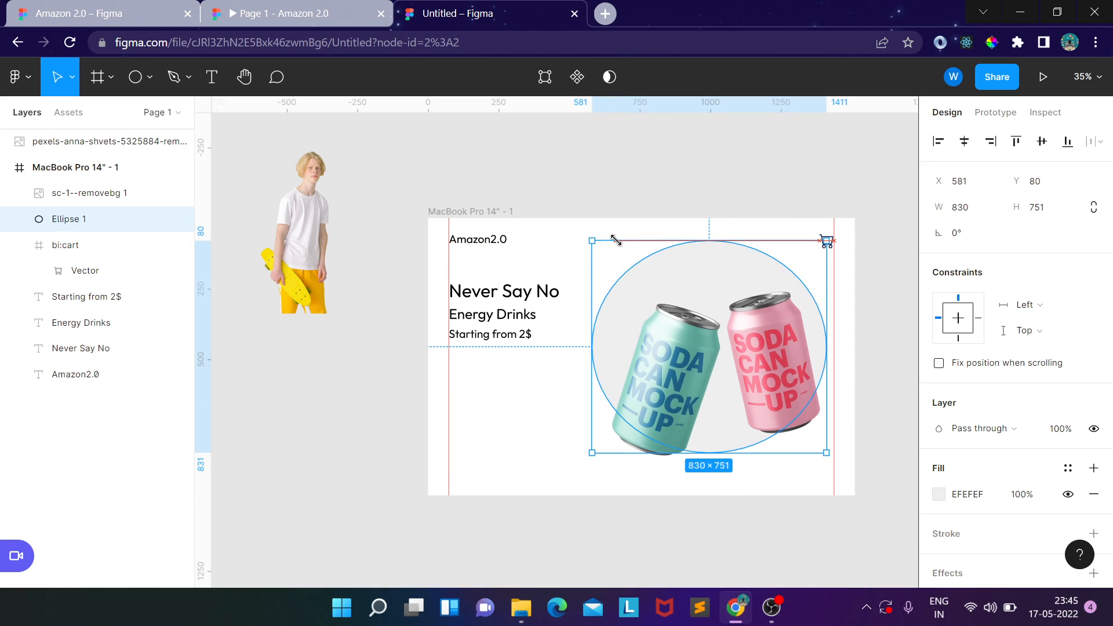
left_click_drag(616, 240, 615, 240)
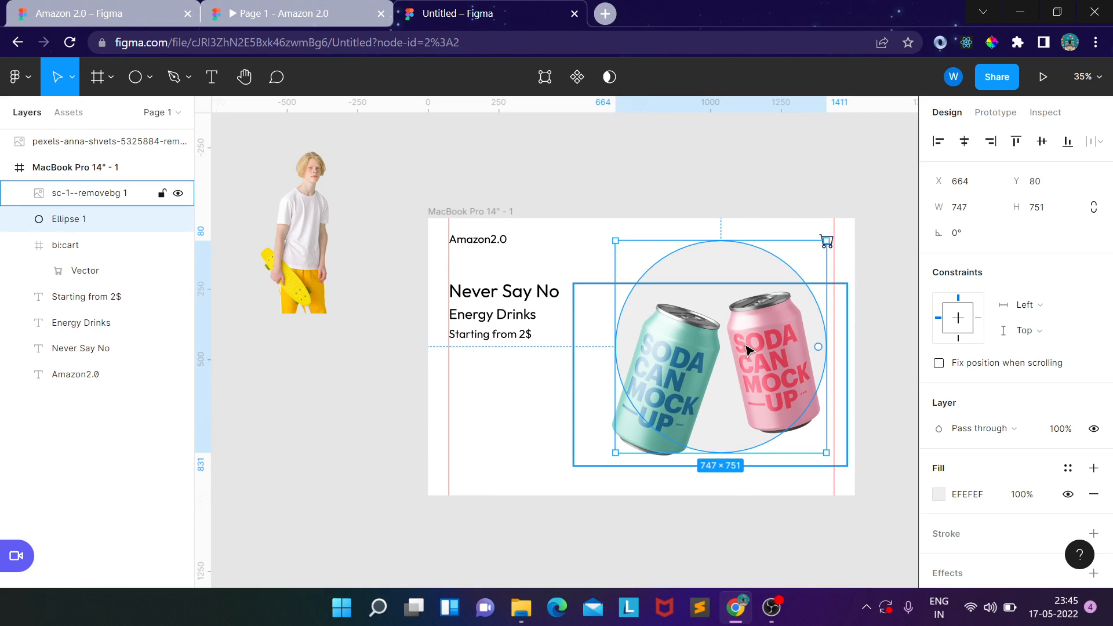
left_click(874, 331)
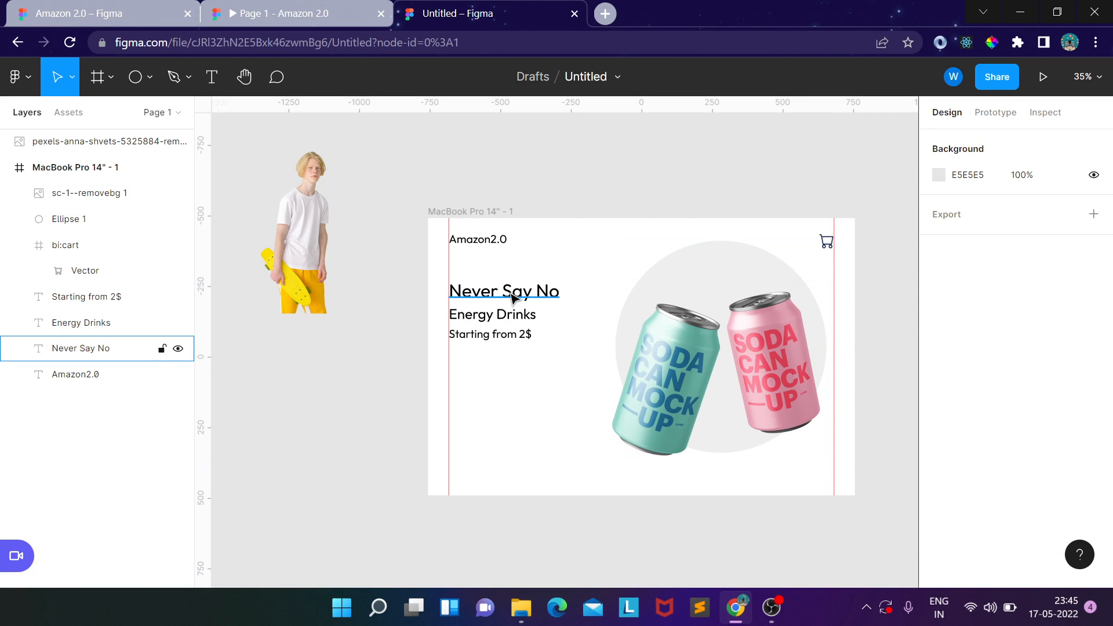
Step: Move the grey circle and soda cans image together so the image sits at about X 469, Y 258
left_click(718, 271)
left_click(757, 356, "shift")
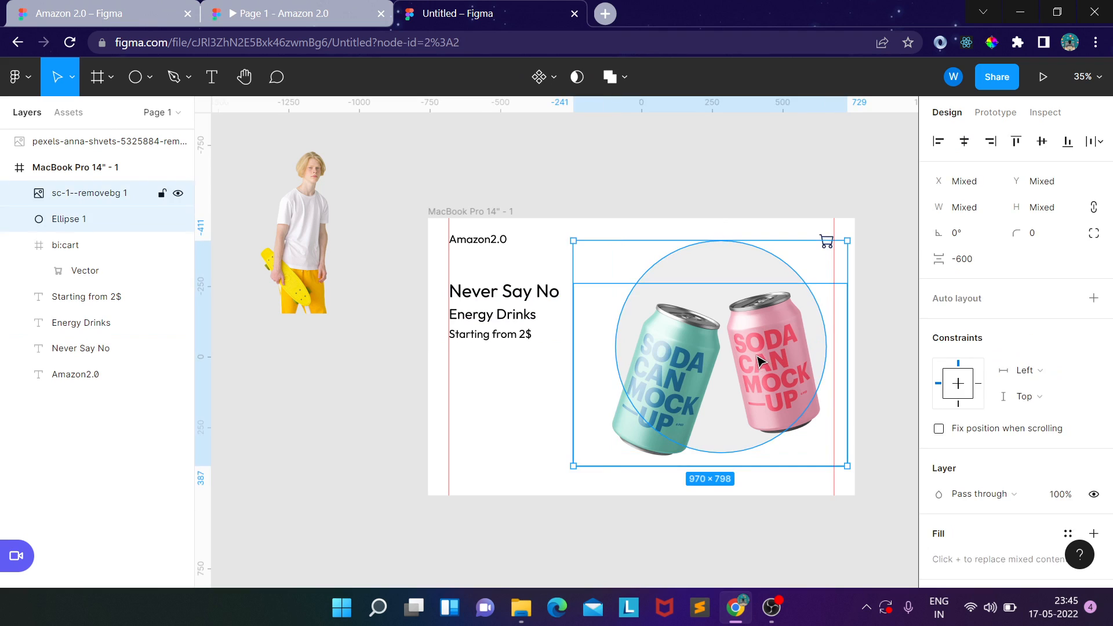
left_click_drag(758, 360, 744, 358)
left_click(893, 316)
left_click(735, 350)
left_click(713, 262, "shift")
left_click_drag(739, 340, 748, 351)
left_click(892, 325)
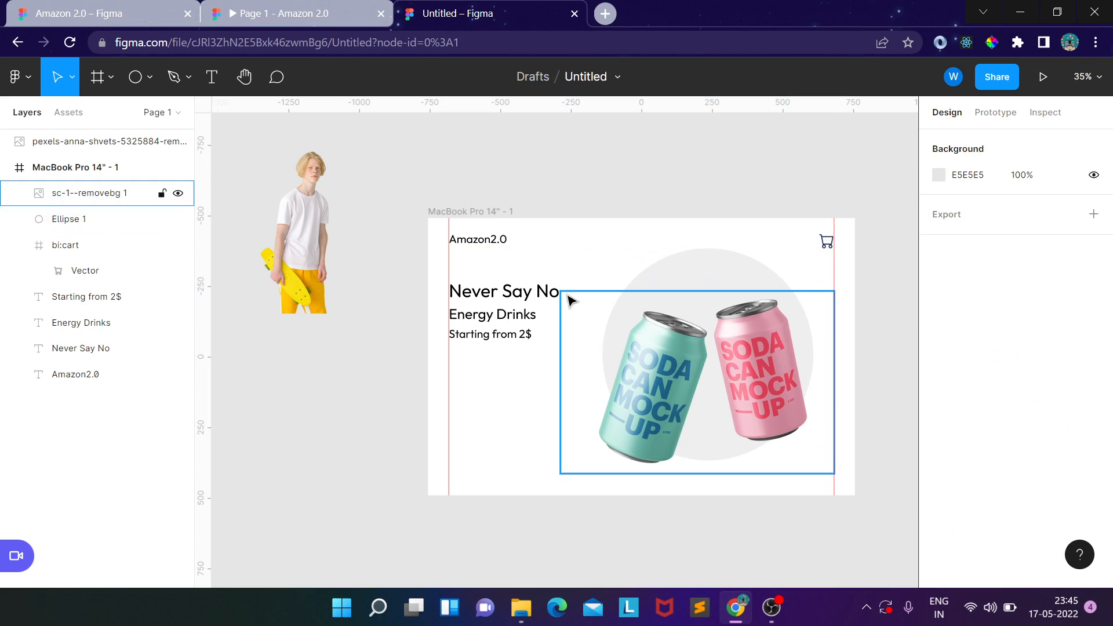
Step: Color the word "Drinks" in the "Energy Drinks" text with the pale mint C9EEE6 sampled from the green can
left_click(495, 293)
left_click(516, 349)
scroll(517, 338, "up", 3)
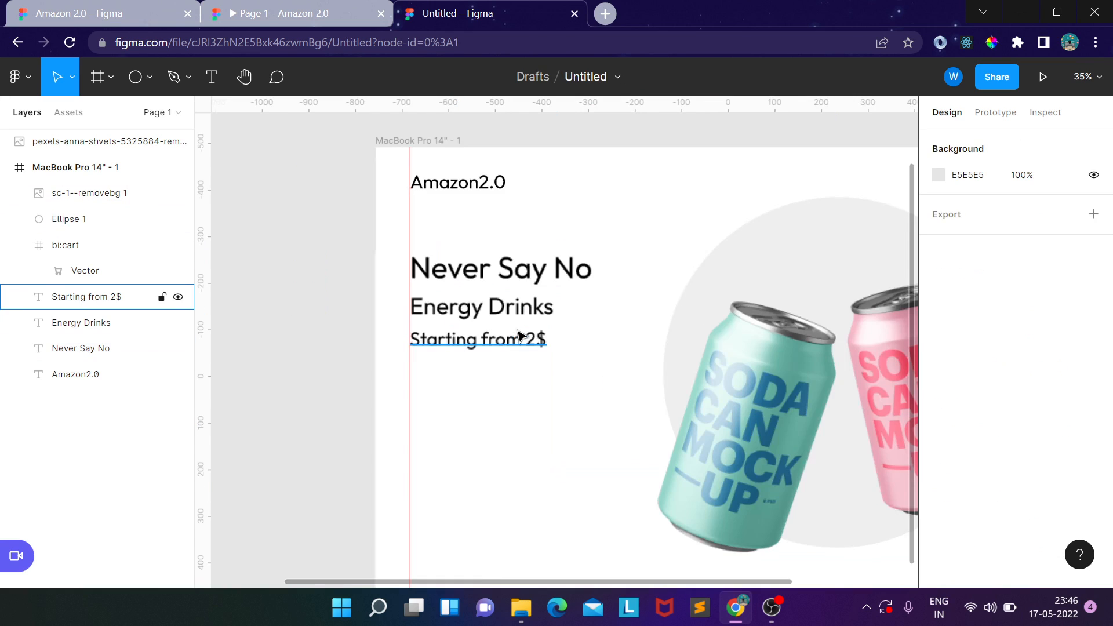
left_click(519, 313)
double_click(519, 313)
left_click_drag(489, 307, 552, 314)
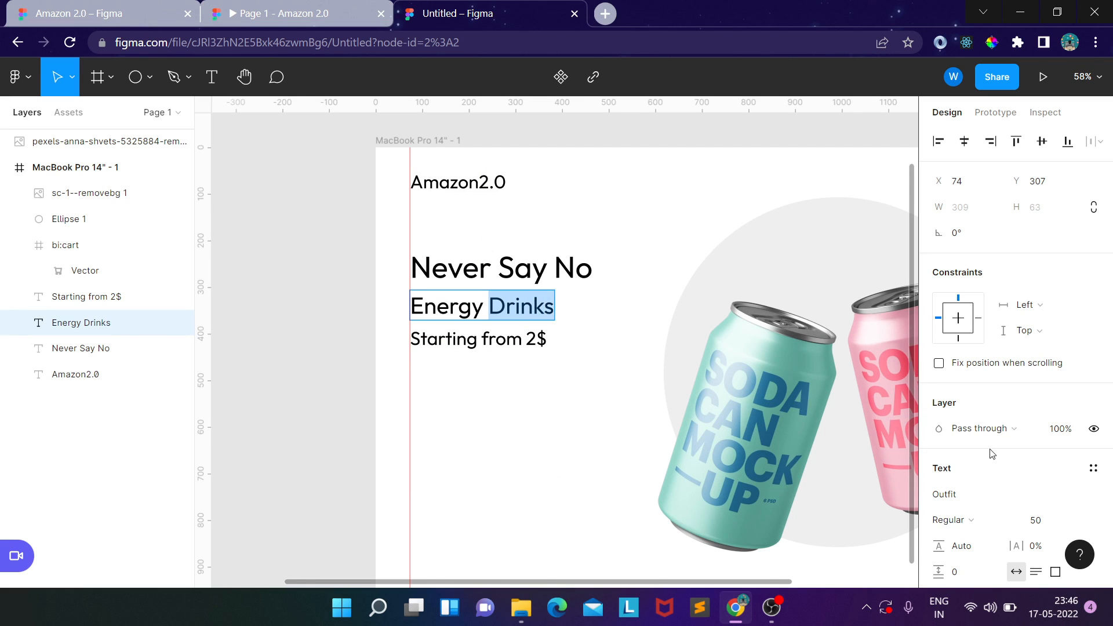
scroll(989, 454, "down", 5)
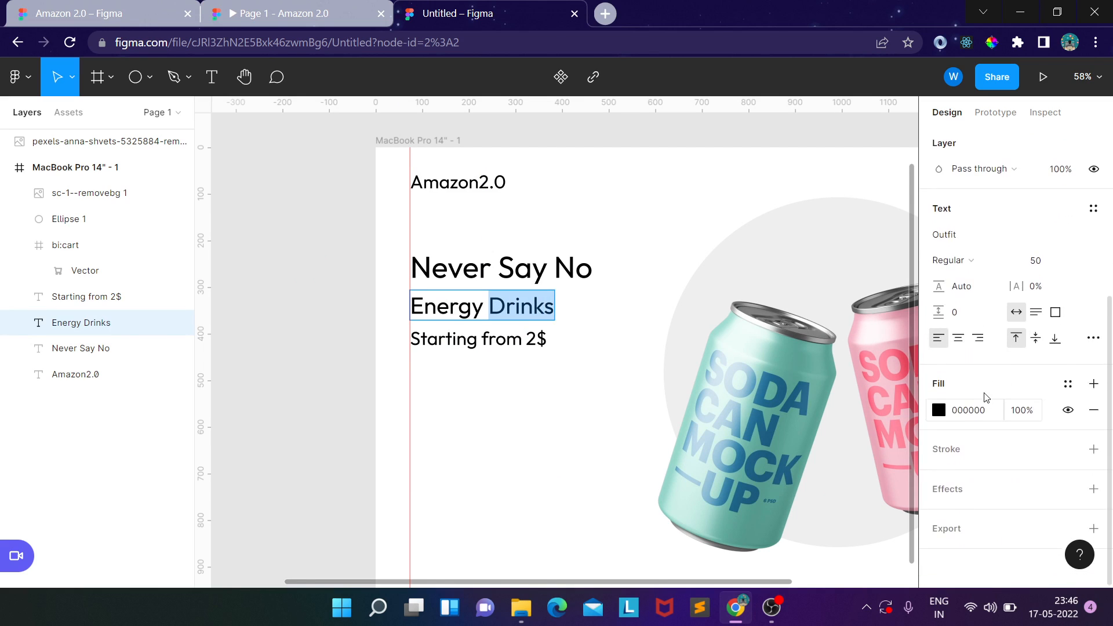
left_click(939, 410)
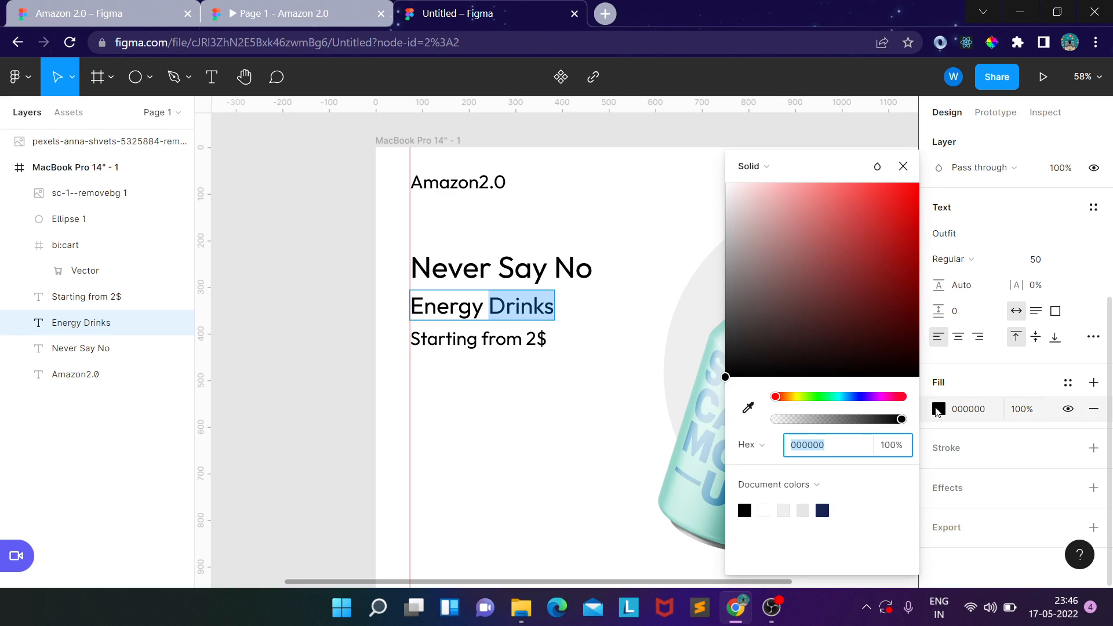
left_click(748, 410)
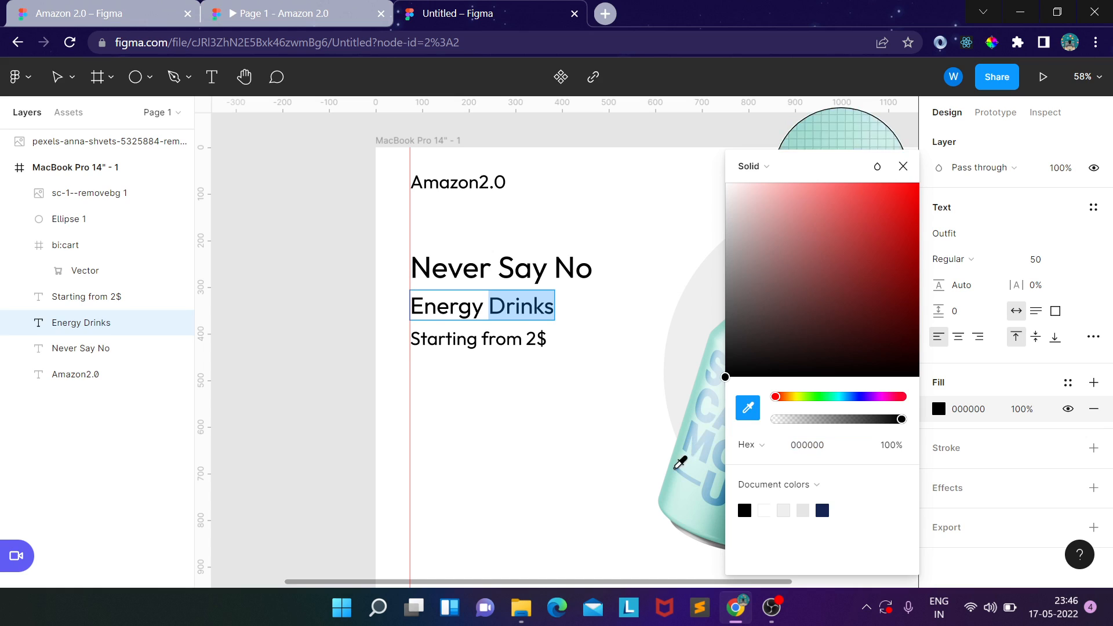
left_click(682, 490)
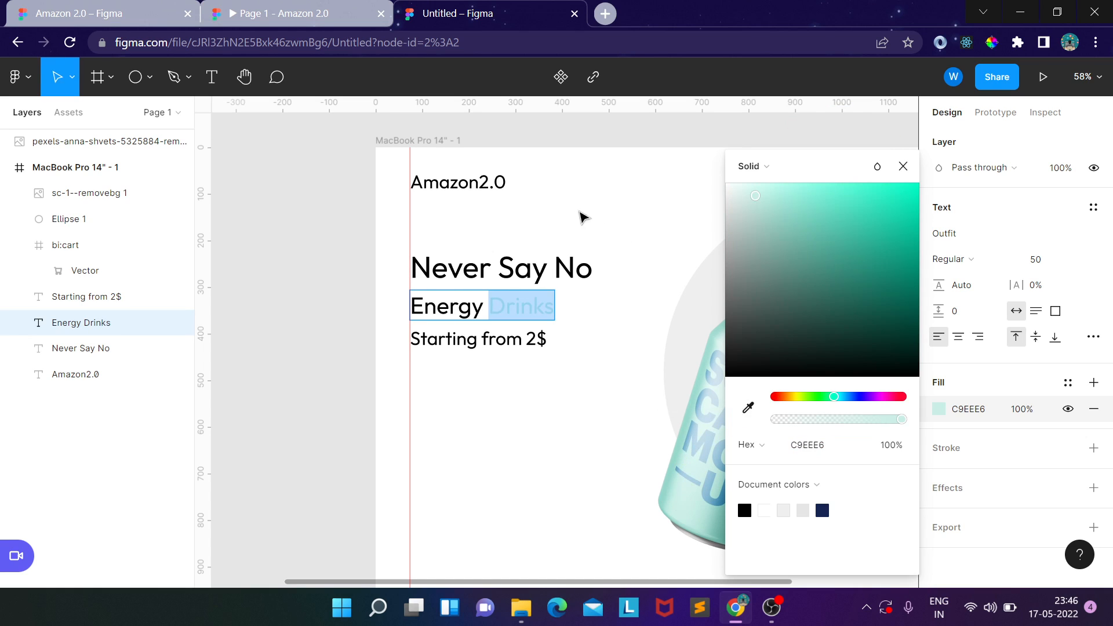
key("Escape")
left_click(603, 325)
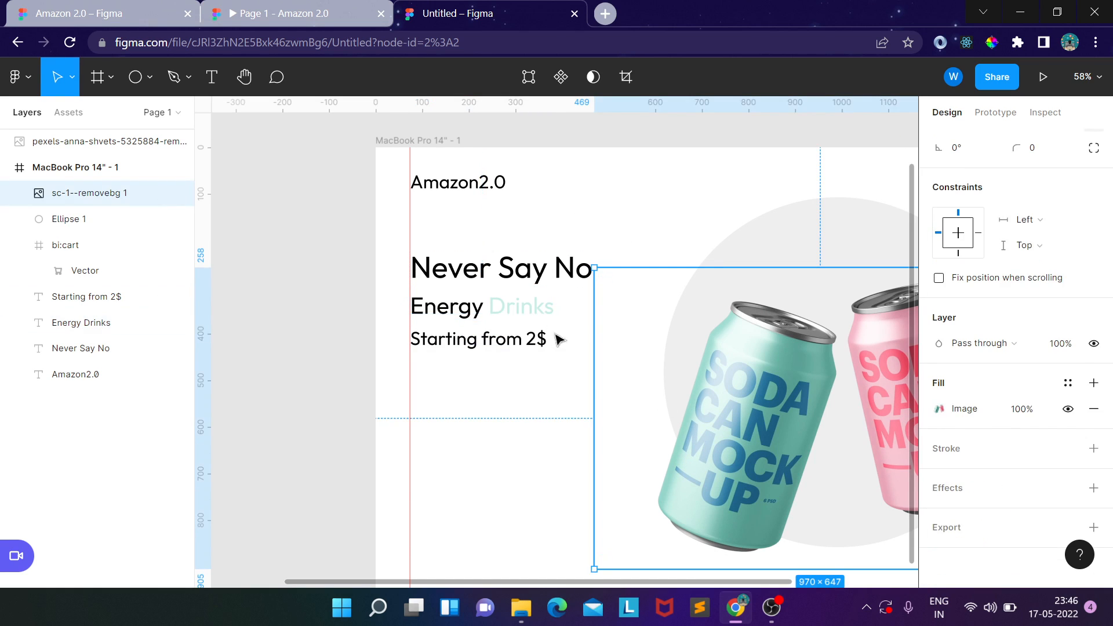
Step: Set the font weight of the word "Drinks" in the "Energy Drinks" text to Medium
left_click(529, 313)
double_click(529, 313)
left_click(514, 307)
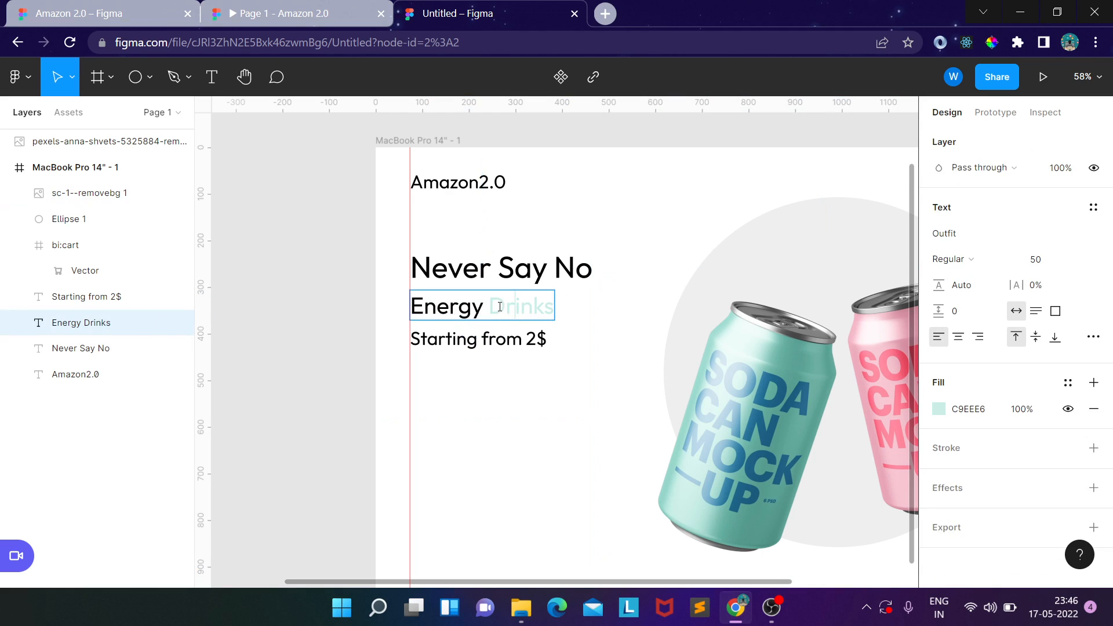
left_click_drag(494, 304, 556, 307)
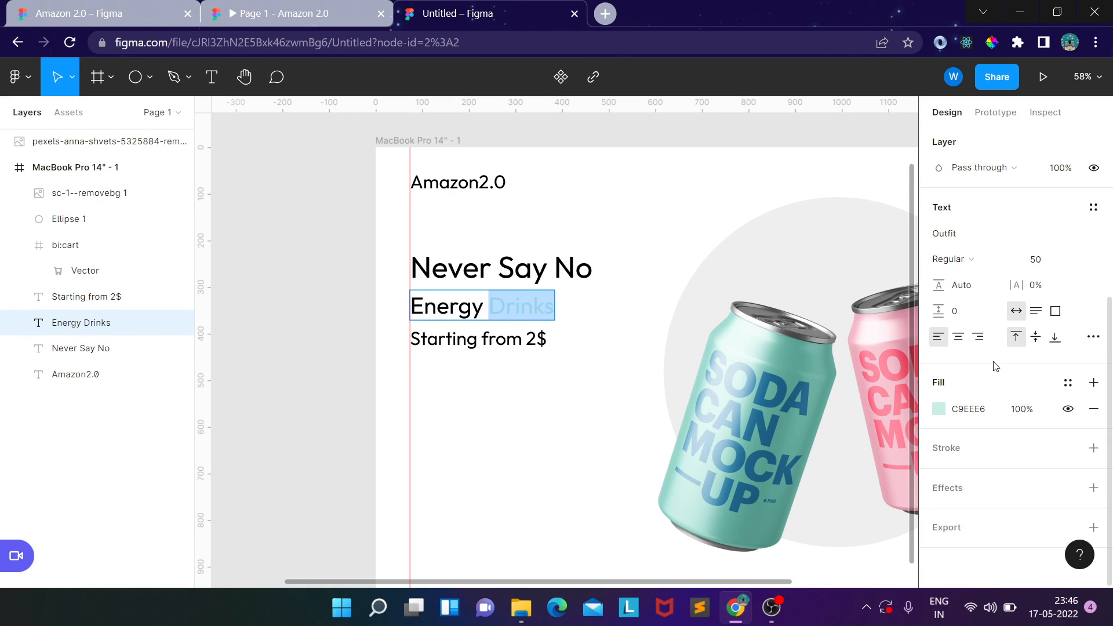
left_click(939, 409)
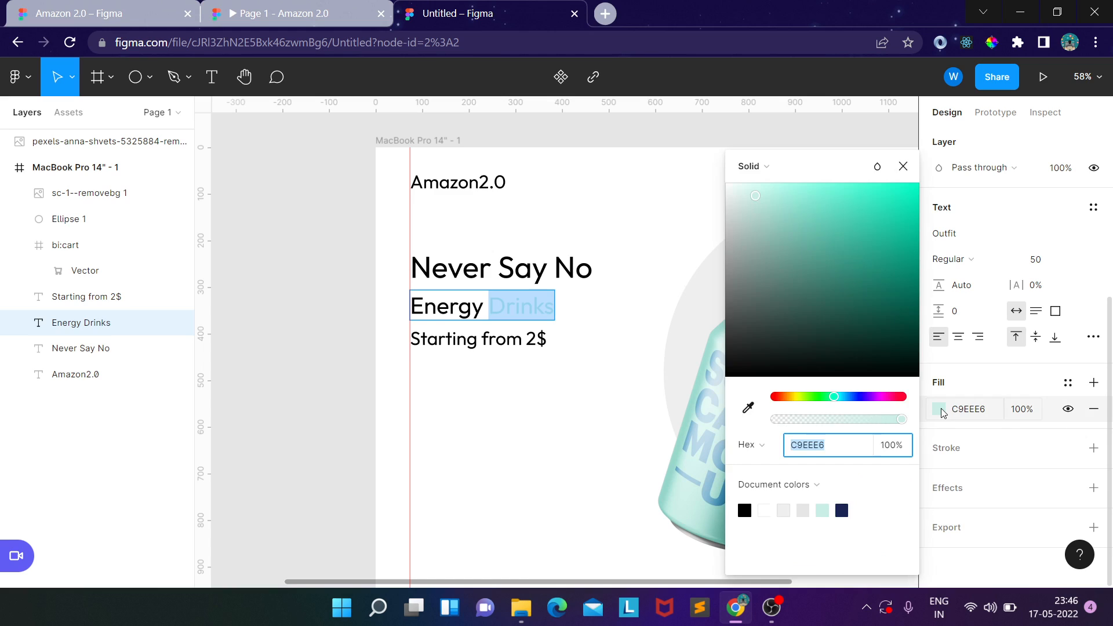
left_click(941, 410)
left_click(993, 262)
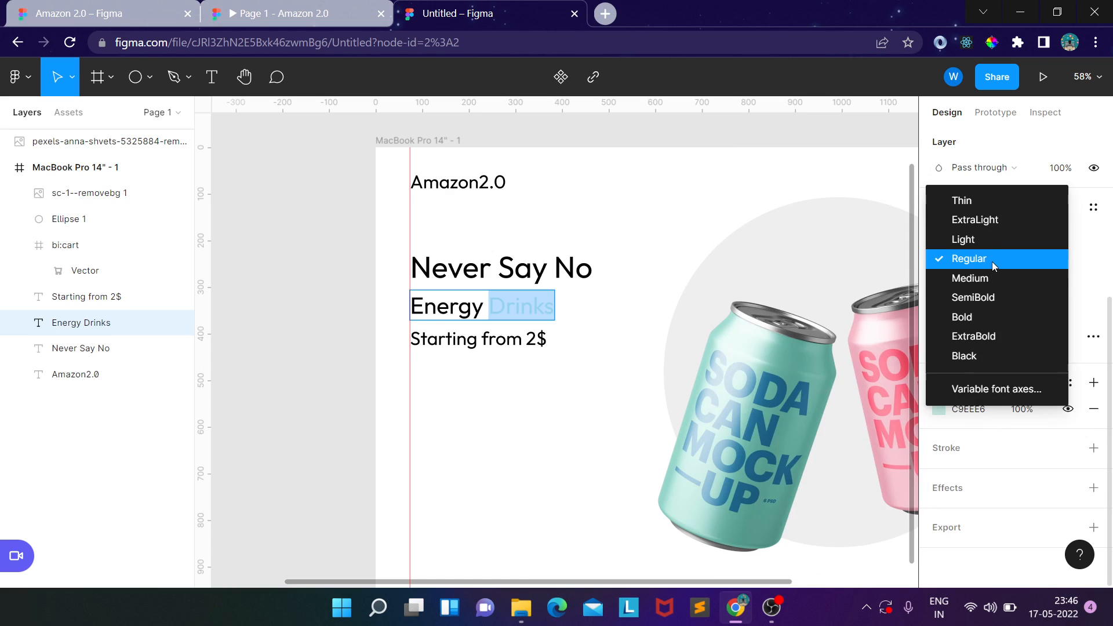
left_click(989, 291)
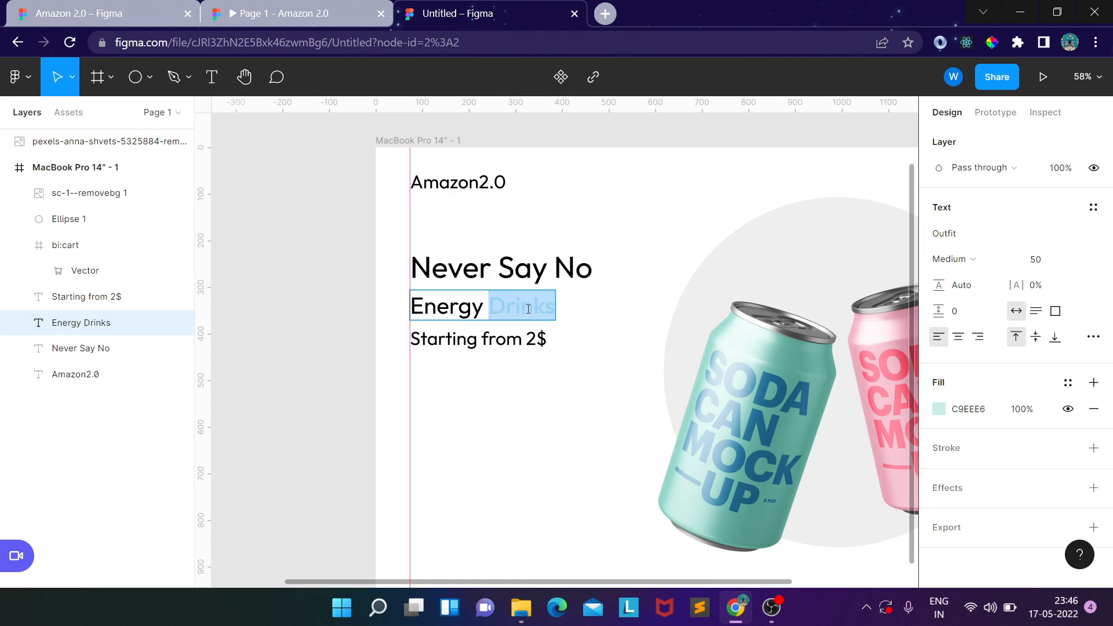
Step: Make the color of the word "Drinks" a more saturated mint green, 32E2BC
left_click(943, 411)
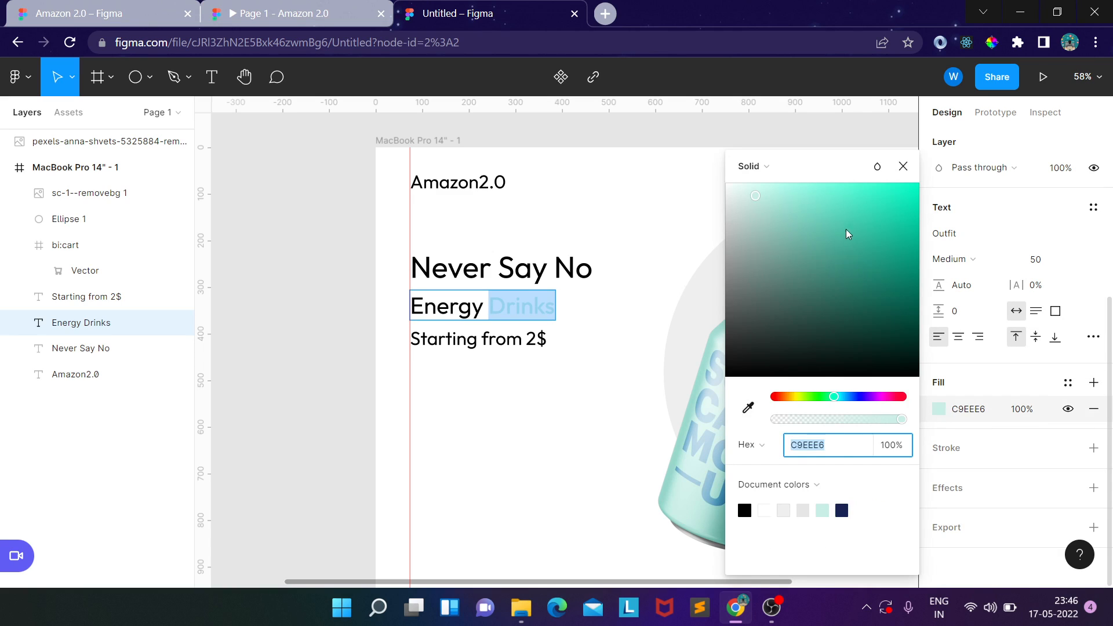
left_click_drag(850, 215, 878, 210)
key("Escape")
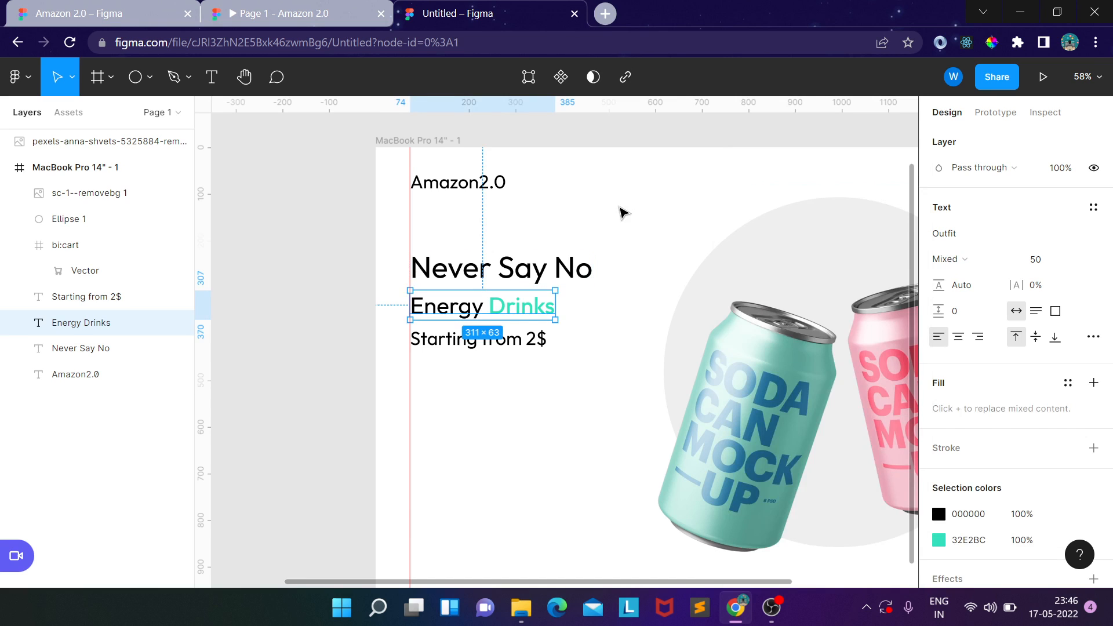
left_click(622, 213)
Step: Change the fill of the "Starting from 2$" text to the bright mint green 37F7C9
scroll(551, 299, "down", 3)
left_click(472, 266)
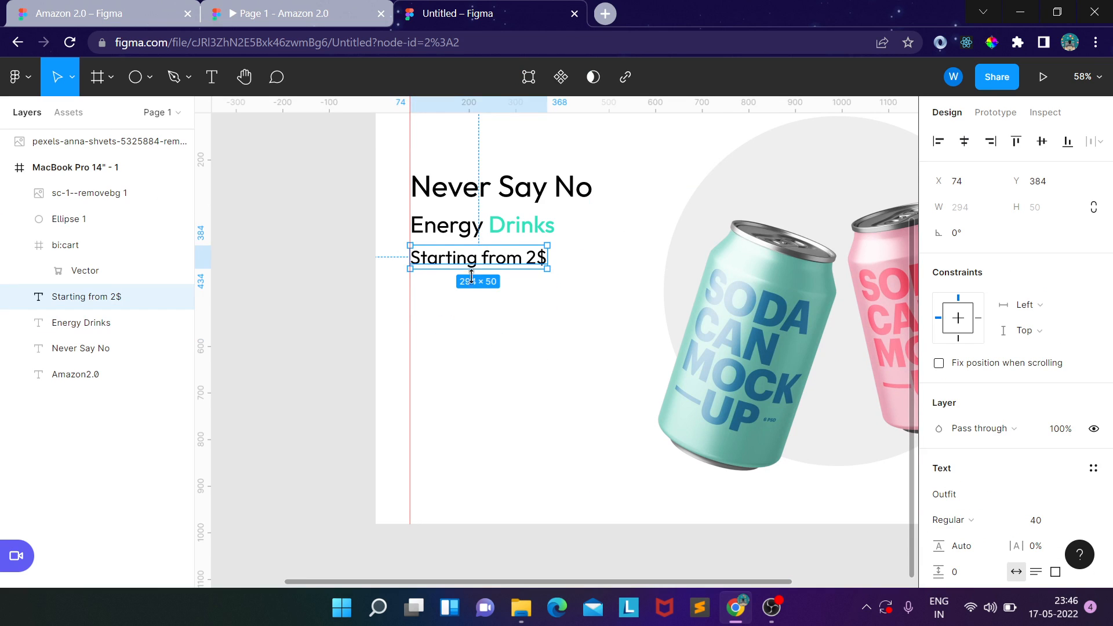
left_click_drag(545, 344, 460, 392)
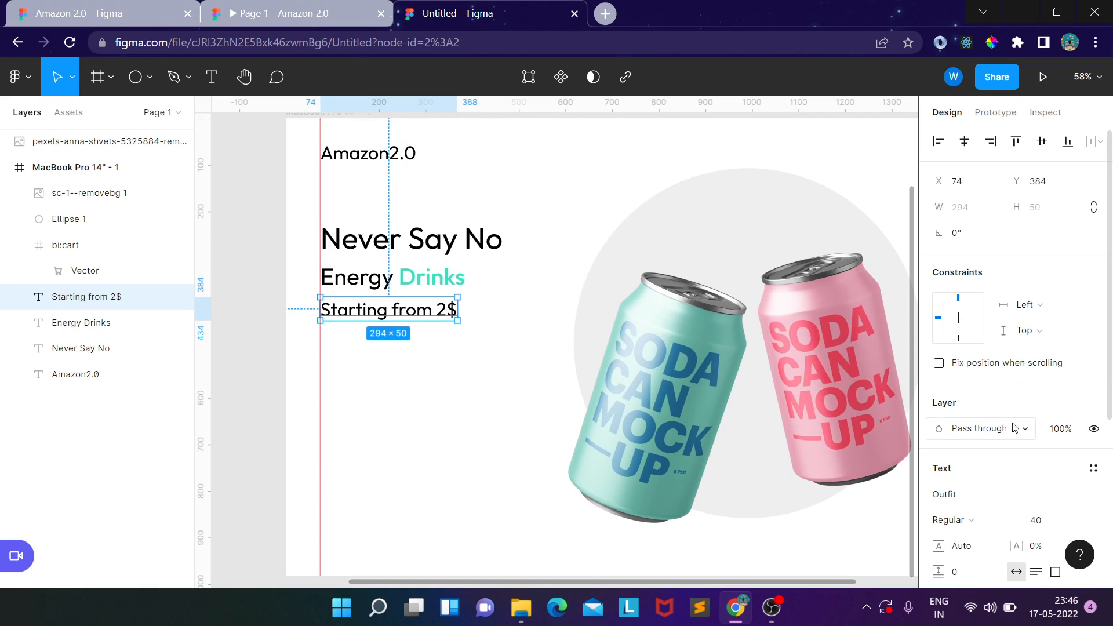
scroll(1043, 480, "down", 1)
scroll(1032, 475, "down", 1)
scroll(978, 450, "down", 4)
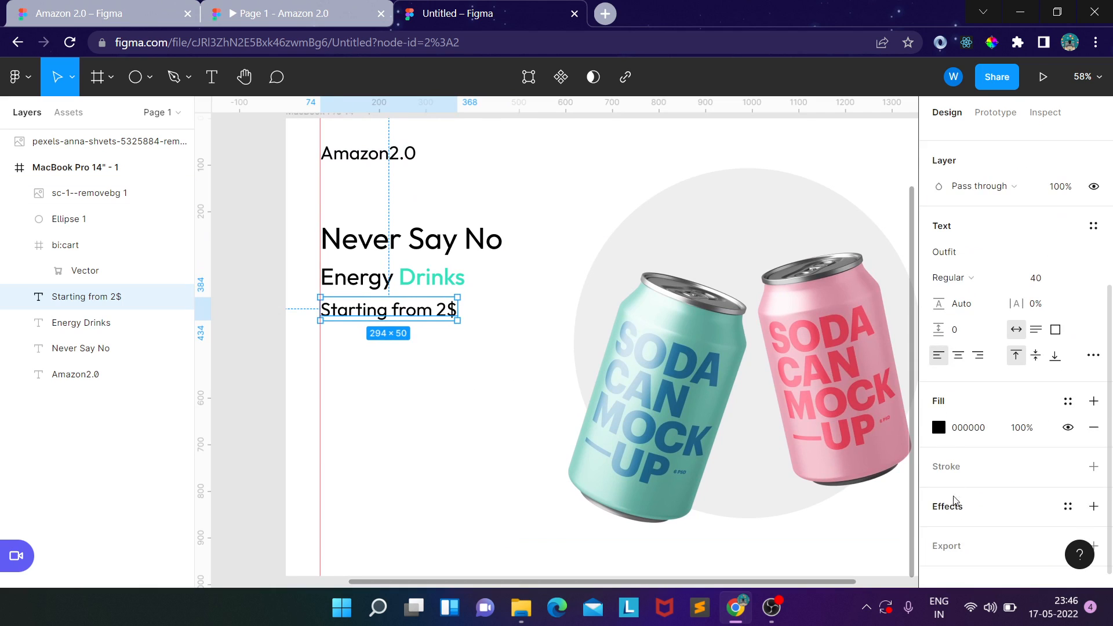
left_click(939, 434)
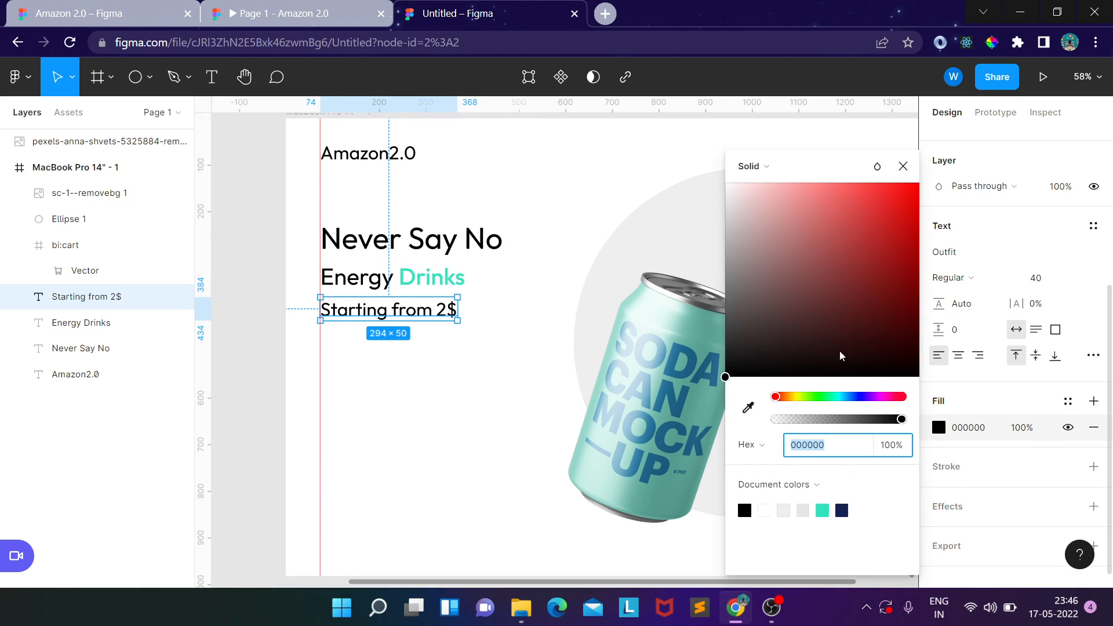
left_click(799, 397)
left_click_drag(833, 273, 877, 195)
left_click(834, 397)
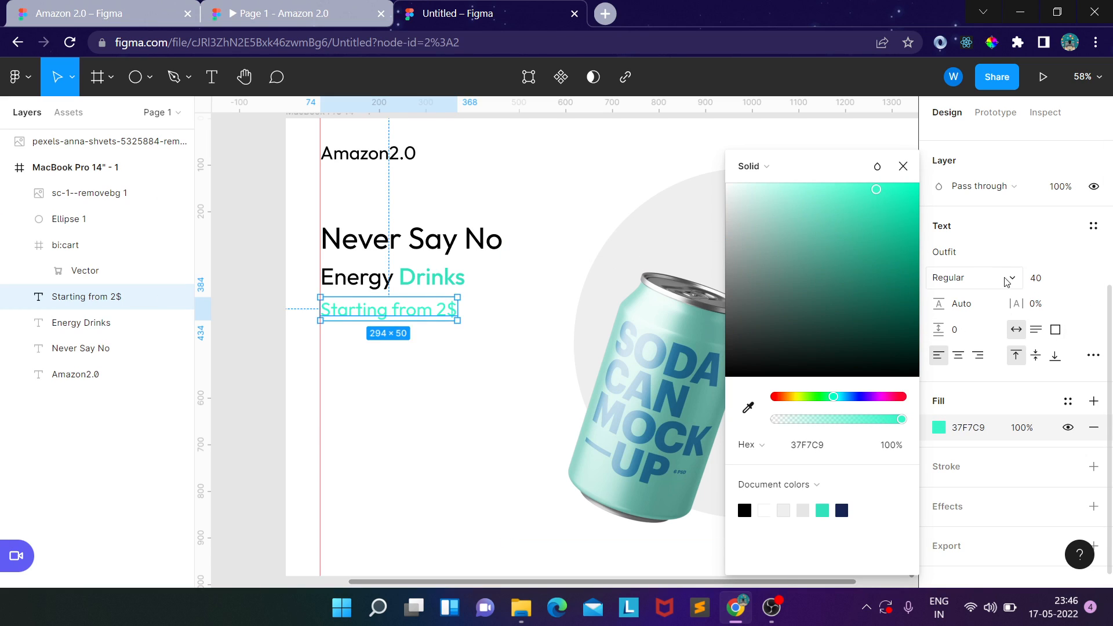
Step: Set the "Starting from 2$" text to Light weight and font size 35
left_click(980, 273)
left_click(979, 258)
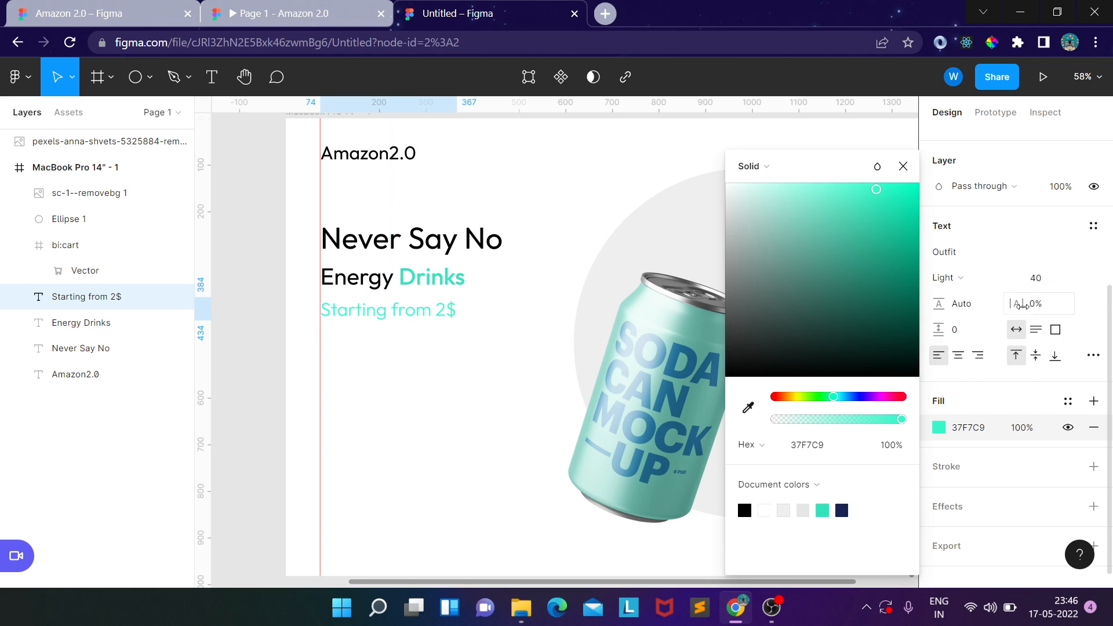
left_click(1055, 278)
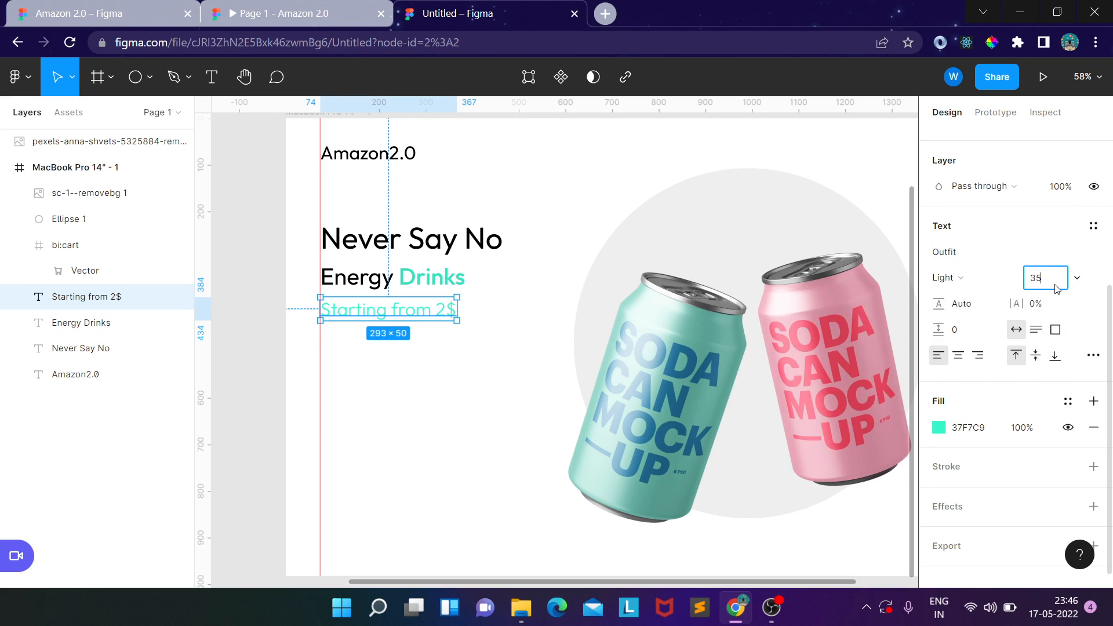
key("Return")
left_click(487, 329)
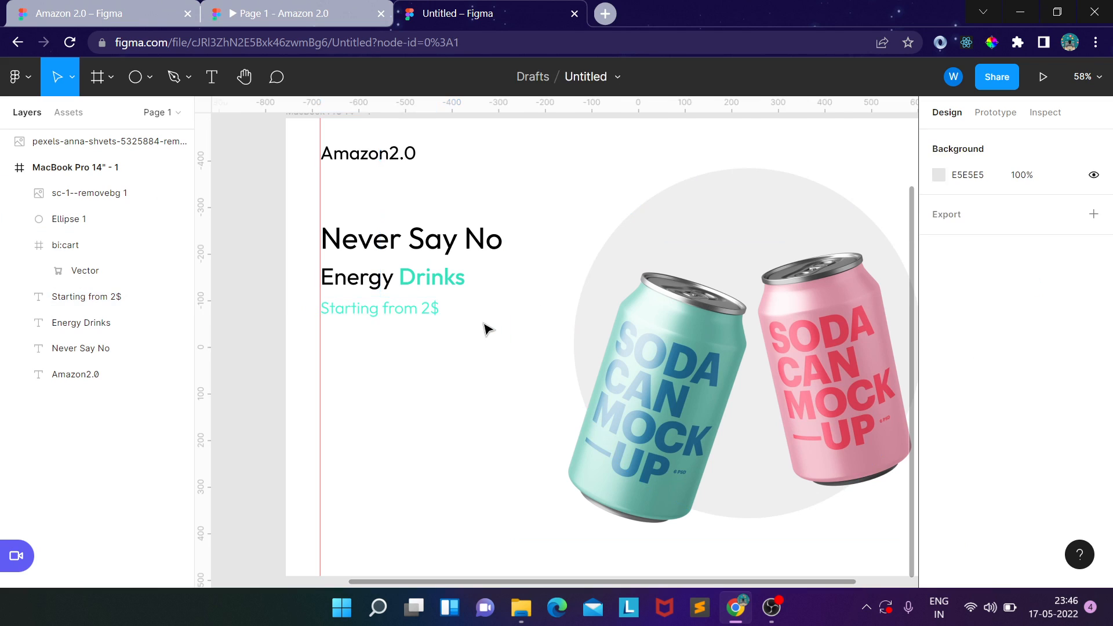
Step: Draw a rectangle about 450 × 91 below the "Starting from 2$" text, aligned to the margin guide at X 74, Y 491
scroll(487, 329, "down", 5)
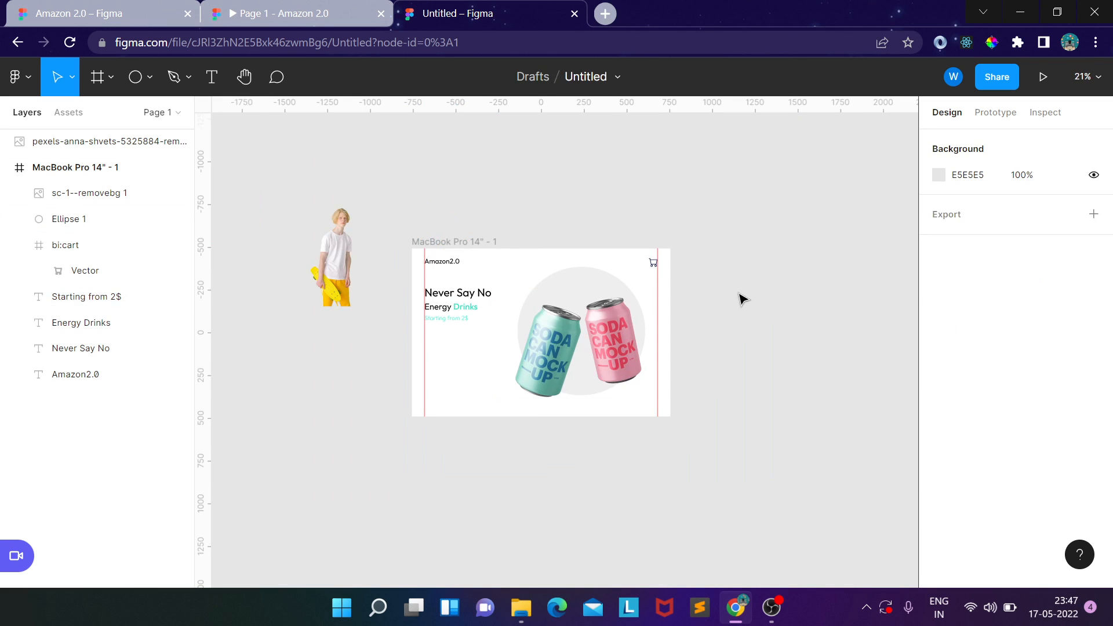
scroll(490, 371, "up", 3)
scroll(480, 313, "up", 2)
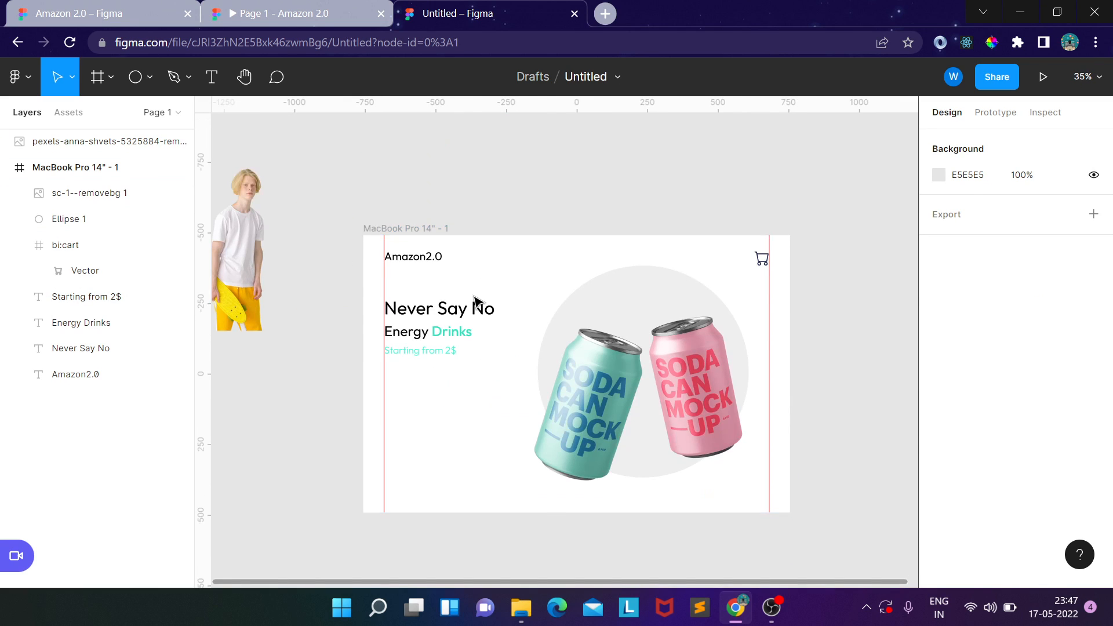
left_click_drag(484, 328, 453, 232)
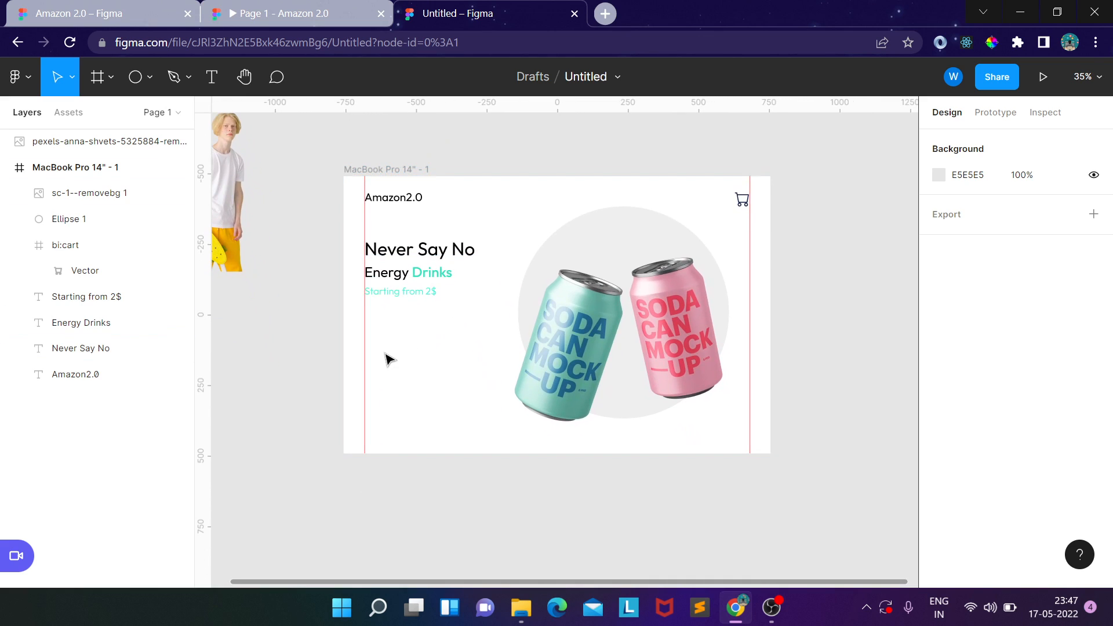
key("r")
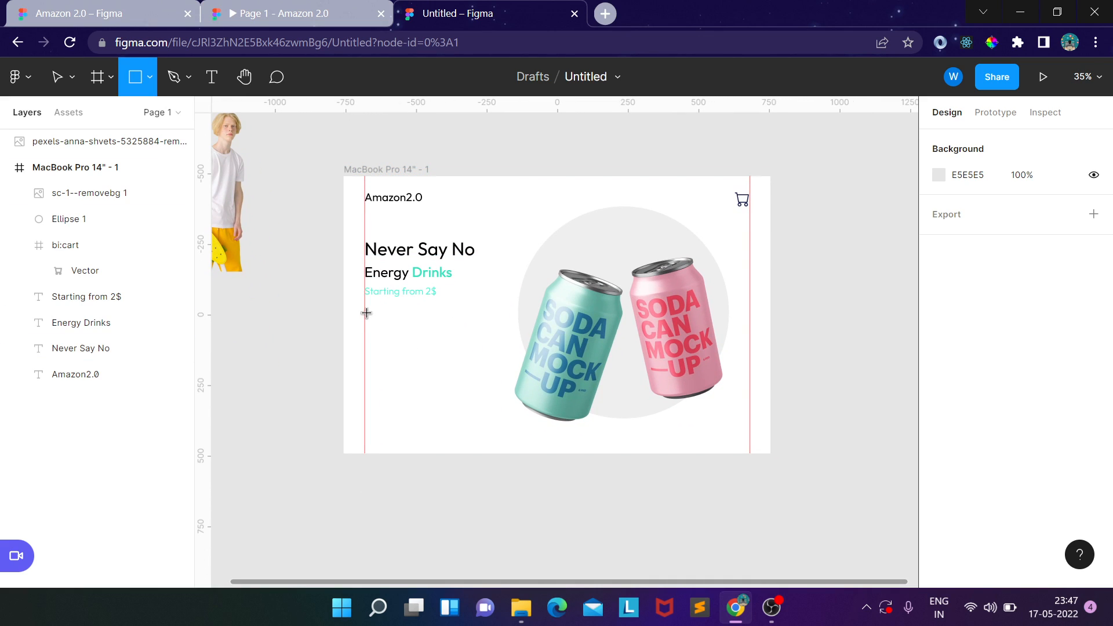
left_click(151, 79)
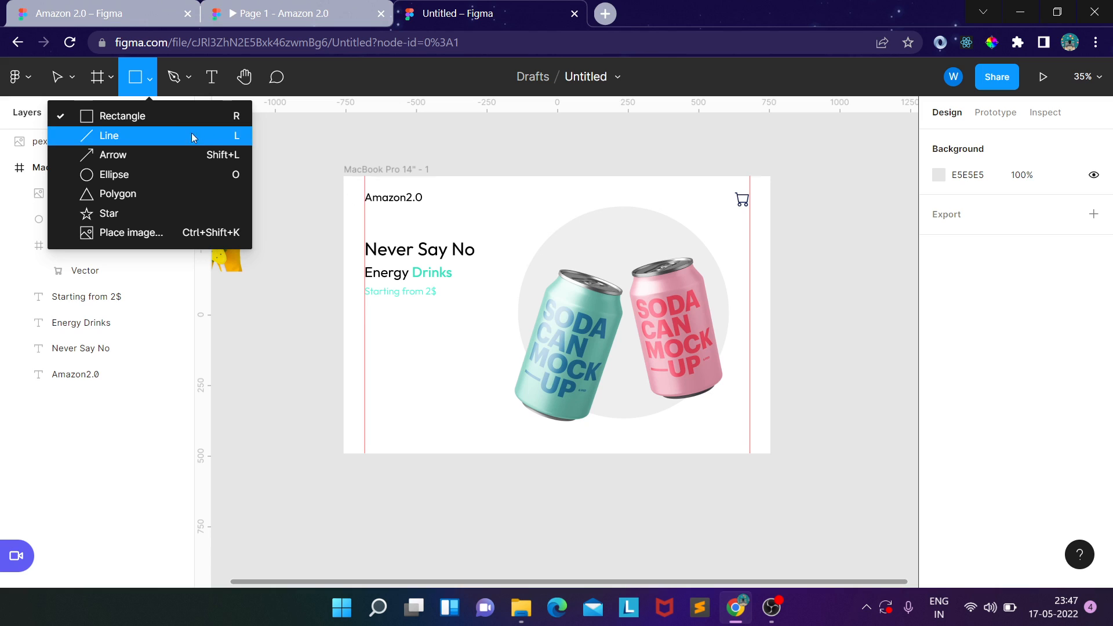
left_click_drag(365, 316, 493, 342)
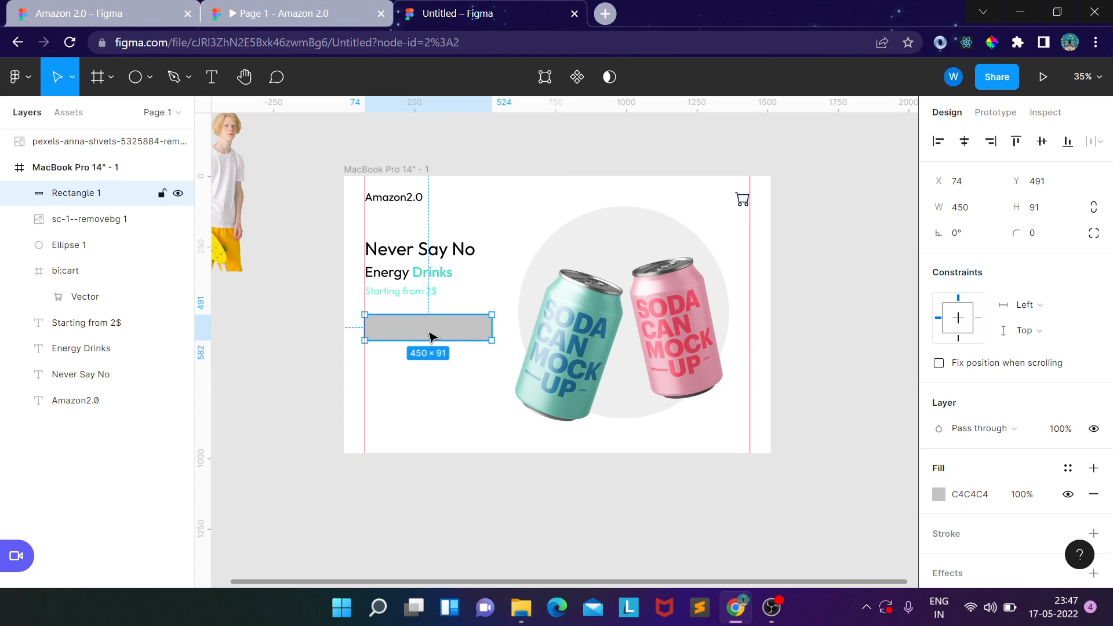
Step: Change the new rectangle's fill to white, FFFFFF
left_click(944, 498)
left_click_drag(746, 229, 710, 168)
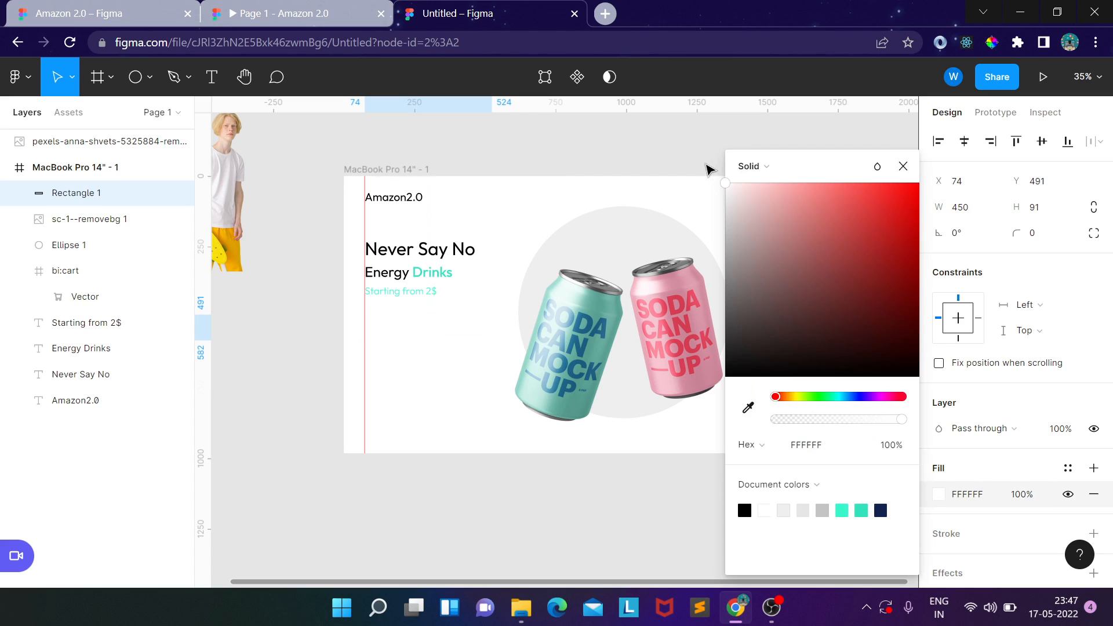
scroll(1017, 486, "down", 2)
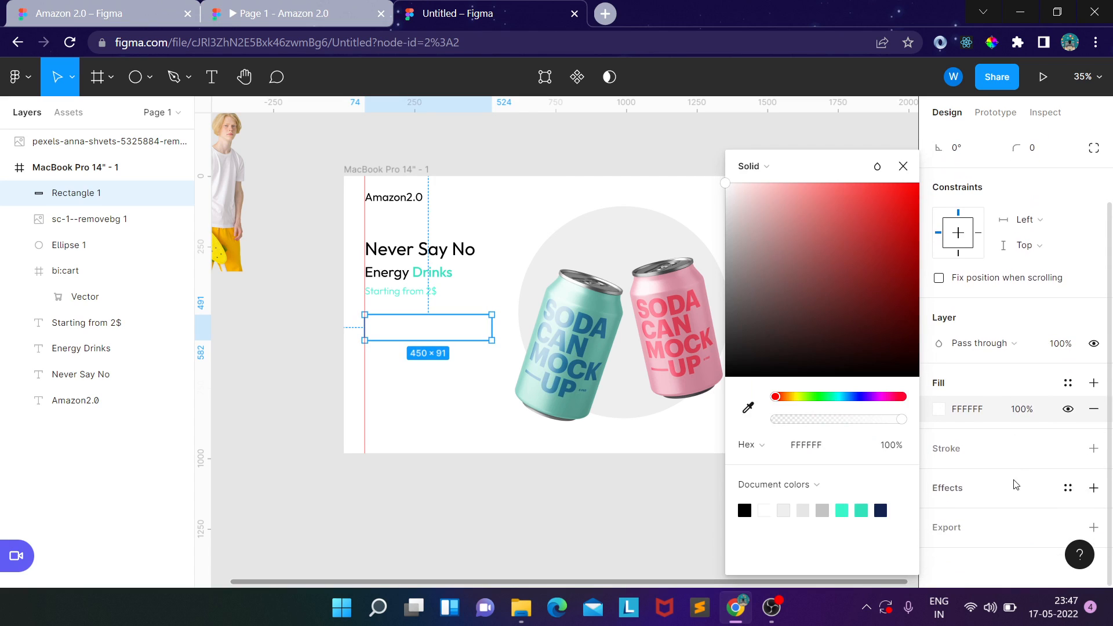
Step: Add a stroke to the white rectangle under the "Starting from 2$" text and set its corner radius to 8
left_click(949, 455)
left_click(949, 456)
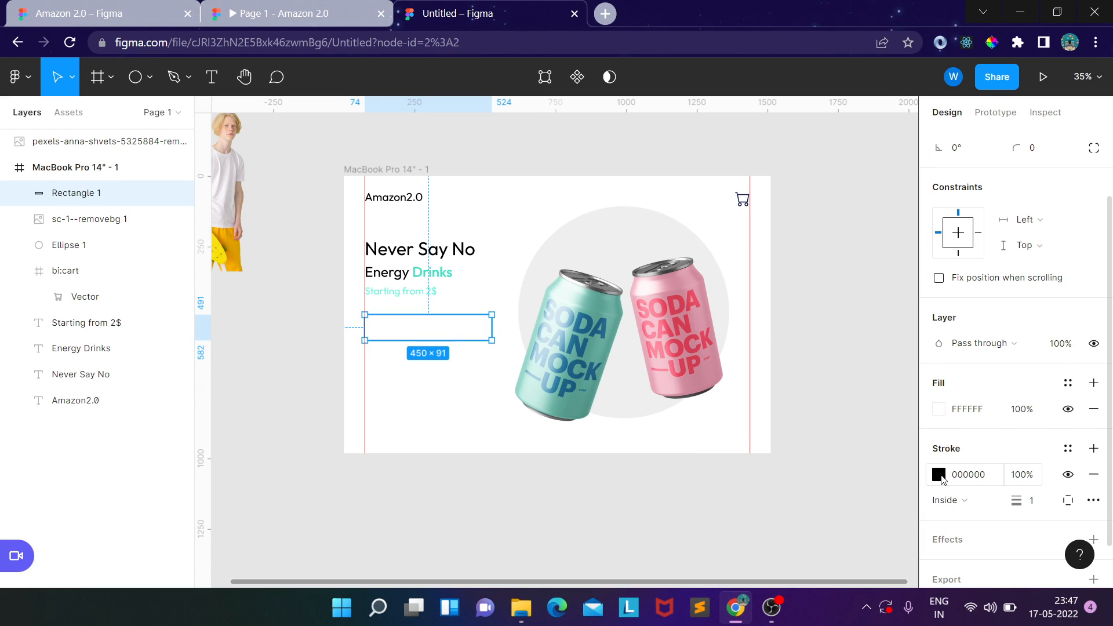
scroll(1019, 364, "up", 2)
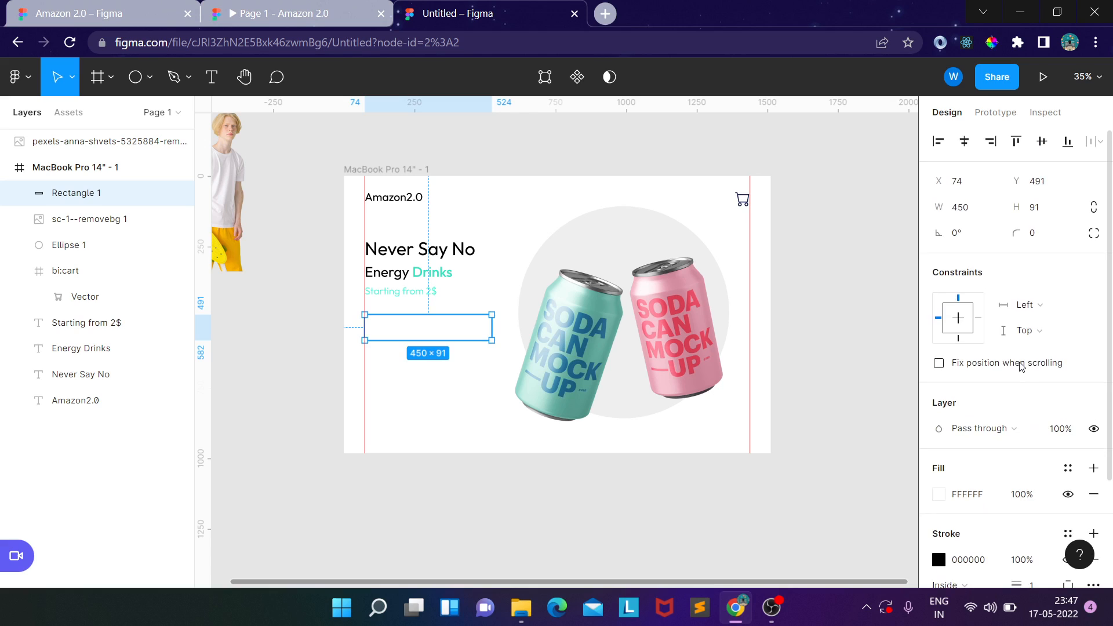
left_click(1042, 240)
type("84")
key("BackSpace")
key("Return")
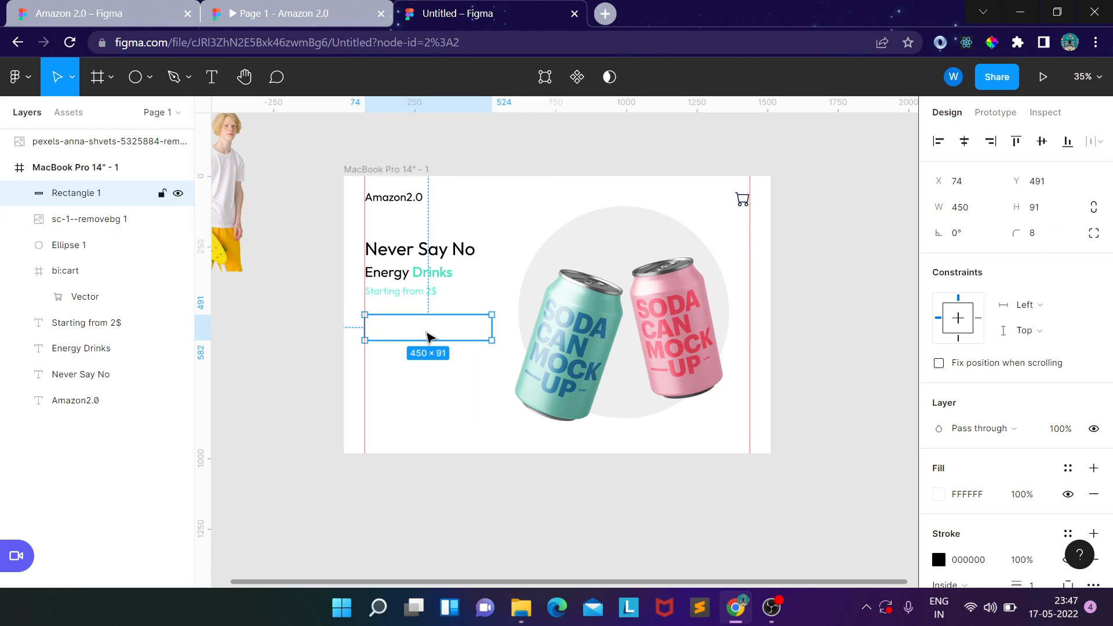
Step: Change the rectangle's stroke colour to the mint green 32E2BC and set the stroke thickness to 2
scroll(1007, 500, "down", 1)
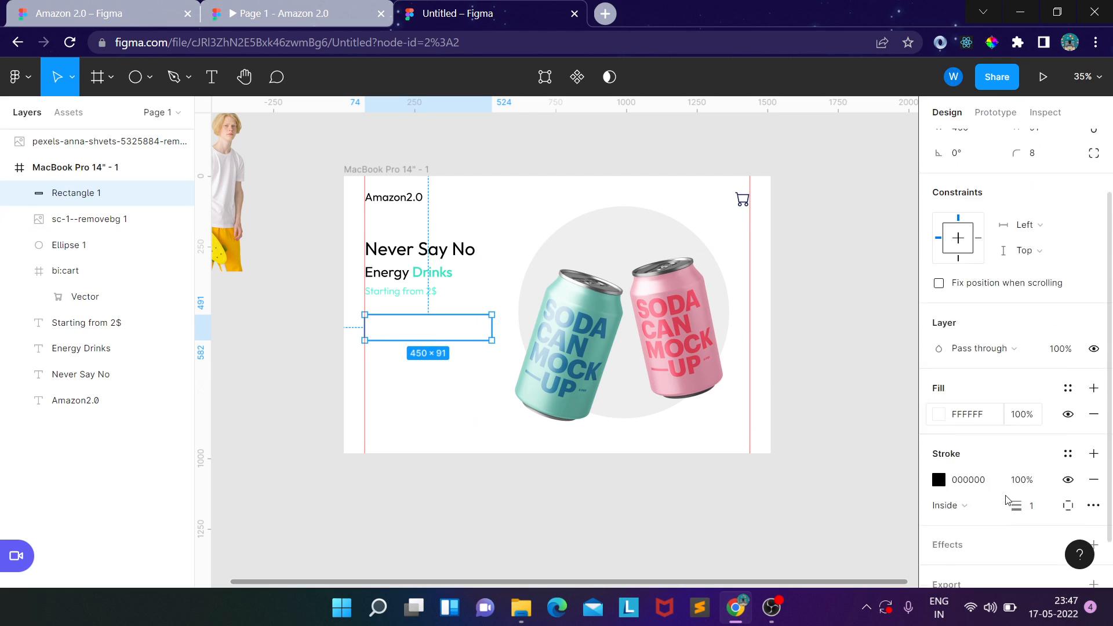
scroll(1007, 499, "down", 1)
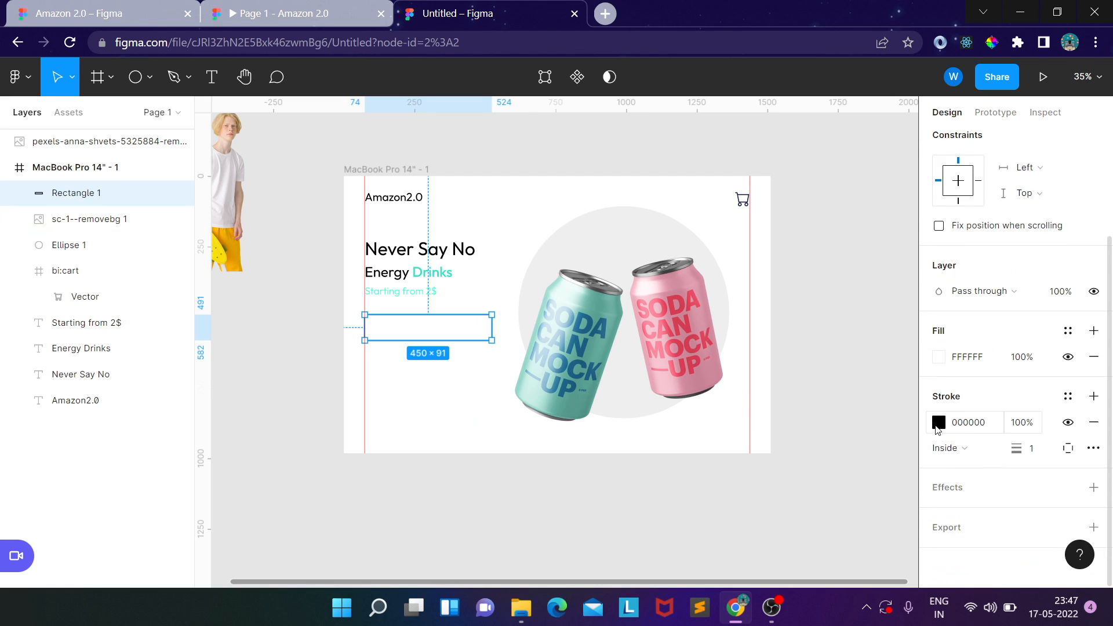
left_click(938, 423)
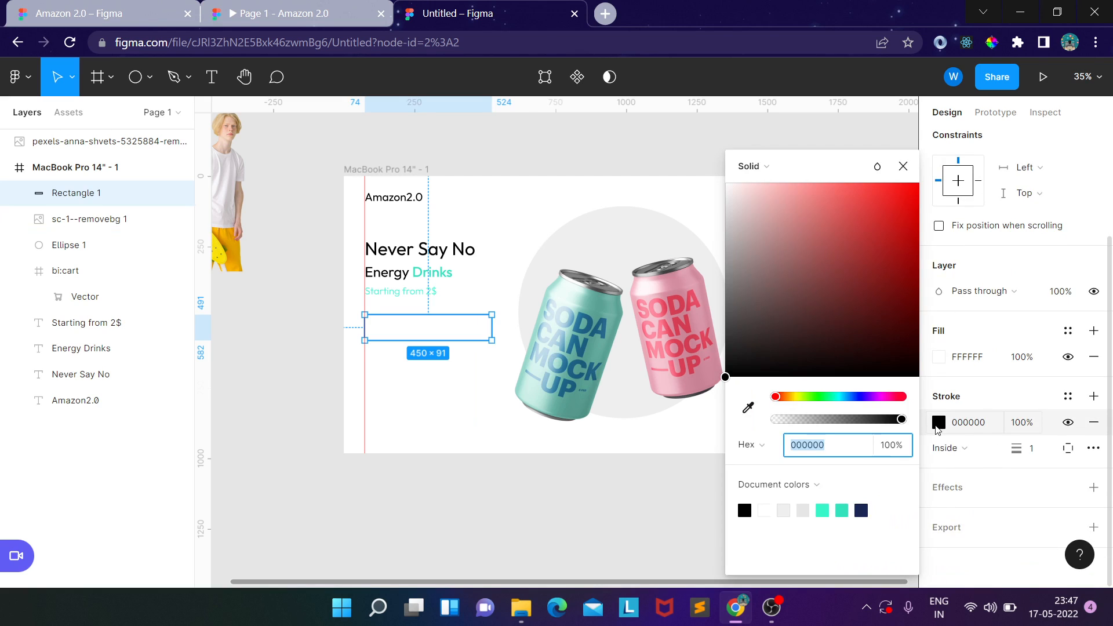
left_click(823, 509)
left_click(847, 509)
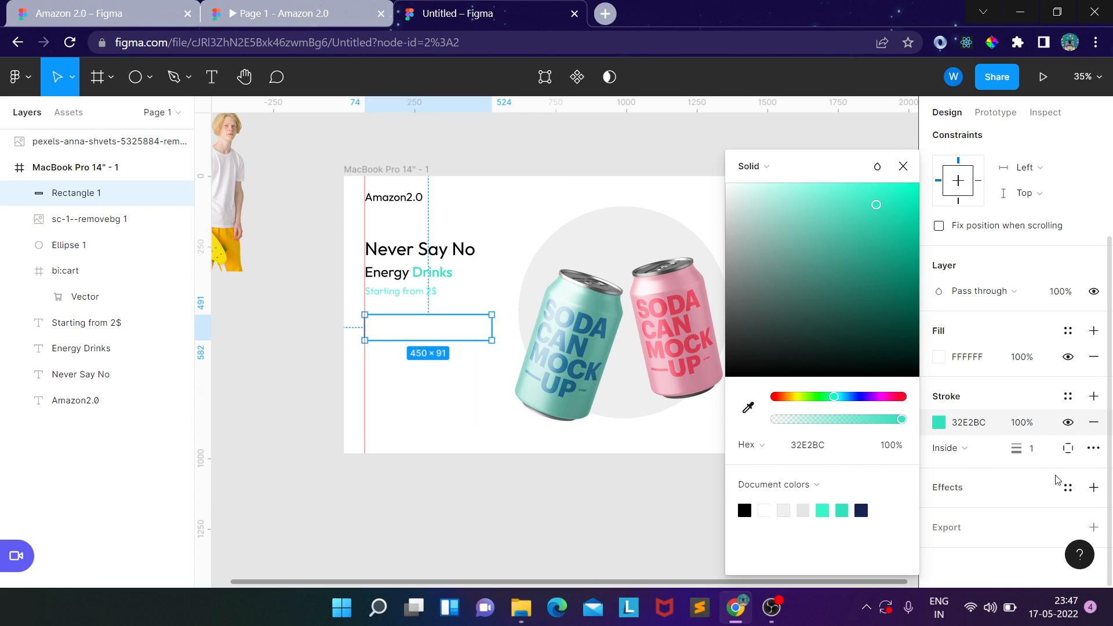
left_click(1033, 451)
type("2")
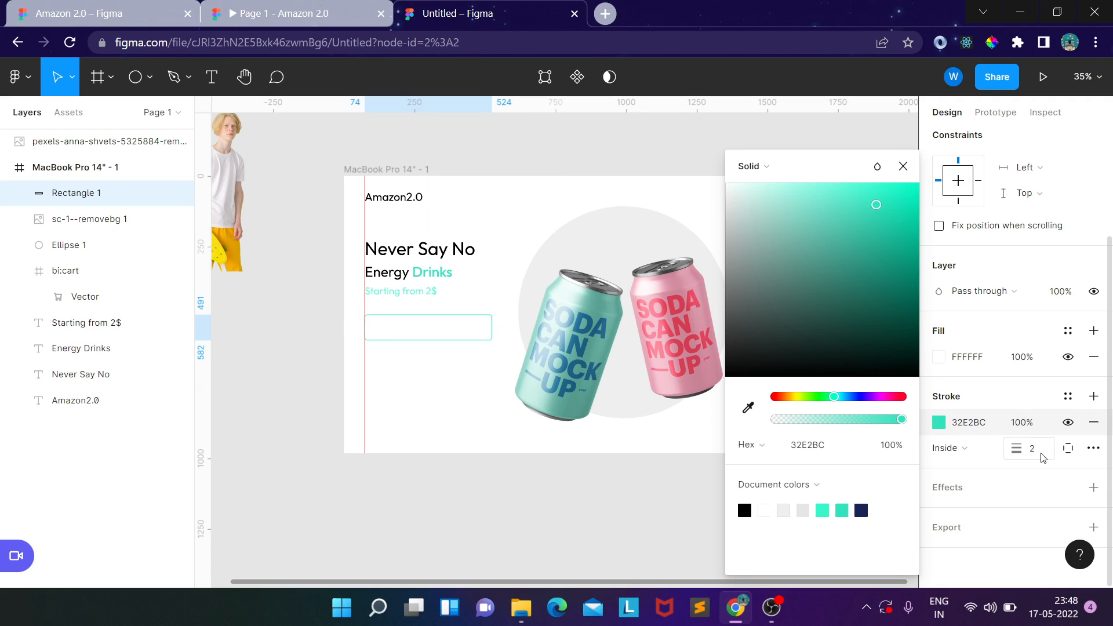
key("Return")
left_click(450, 365)
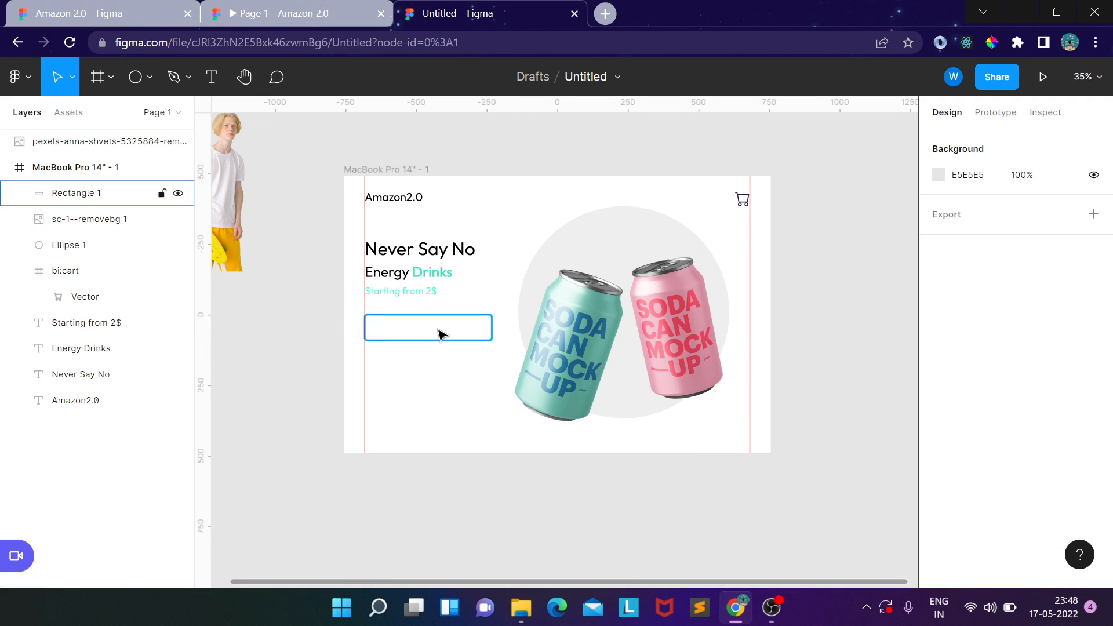
Step: Nudge the outlined rectangle up by 5 to Y 486
left_click(439, 330)
key("Up")
key("Up")
key("Up")
key("Up")
key("Up")
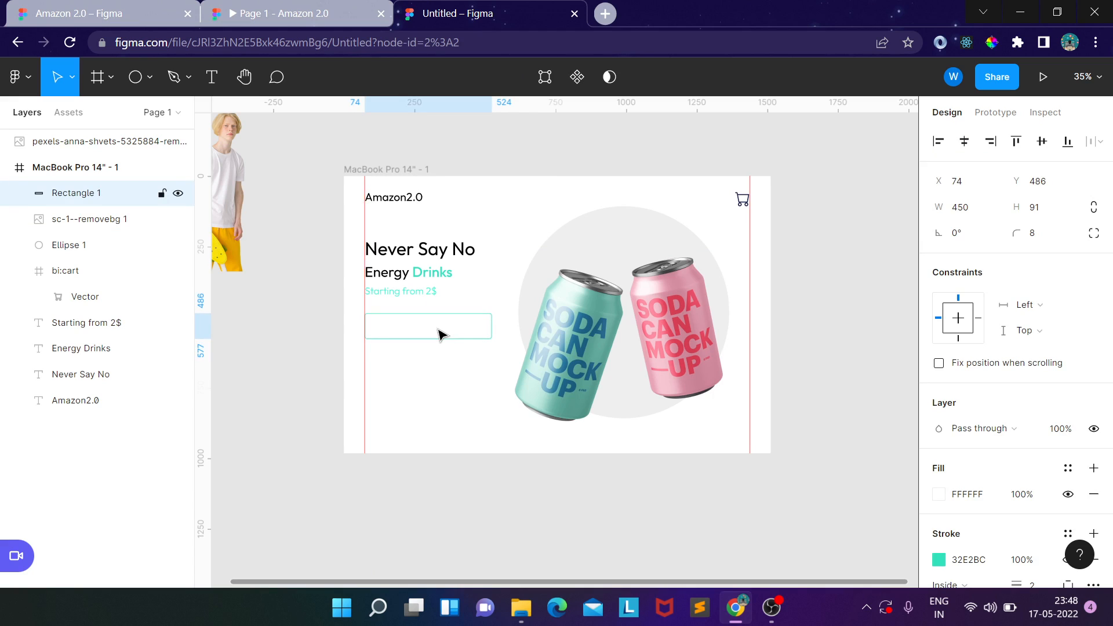
Step: Add the text "Add to cart" inside the outlined rectangle
key("t")
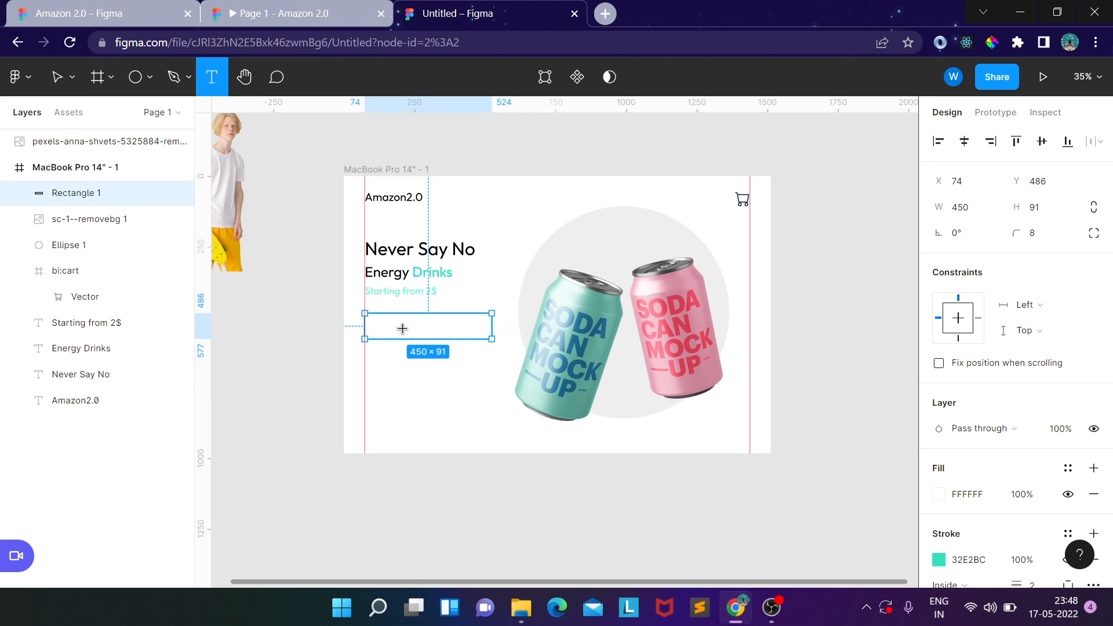
left_click(399, 323)
type("Add to cart")
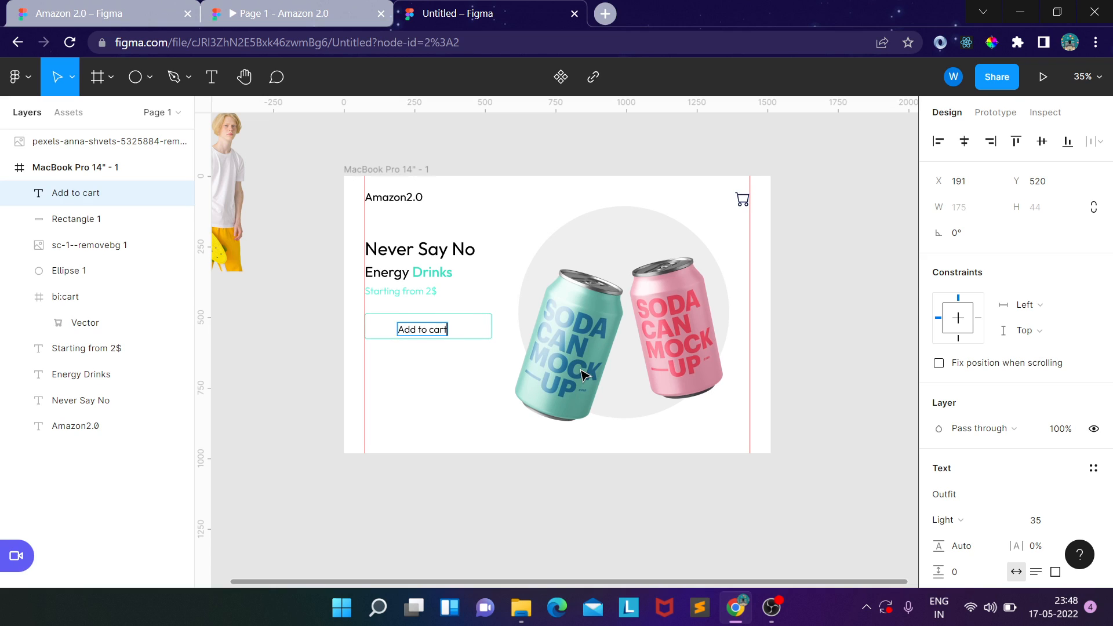
key("Escape")
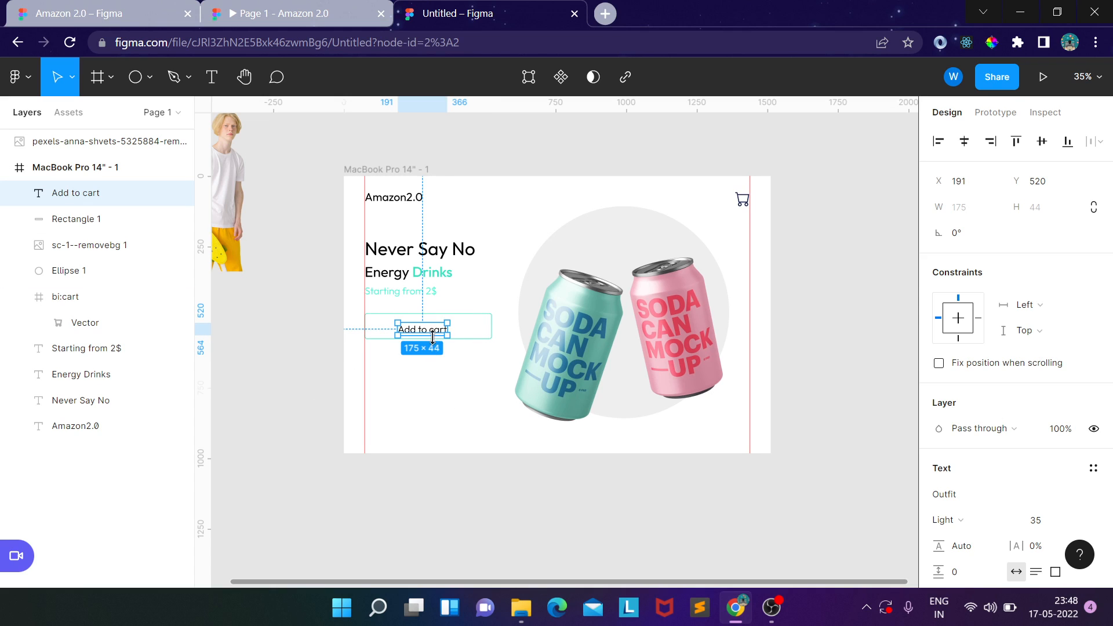
Step: Move the "Add to cart" text up to Y 506, vertically centred in the outlined rectangle
left_click_drag(430, 336, 426, 332)
key("Down")
key("Up")
key("Up")
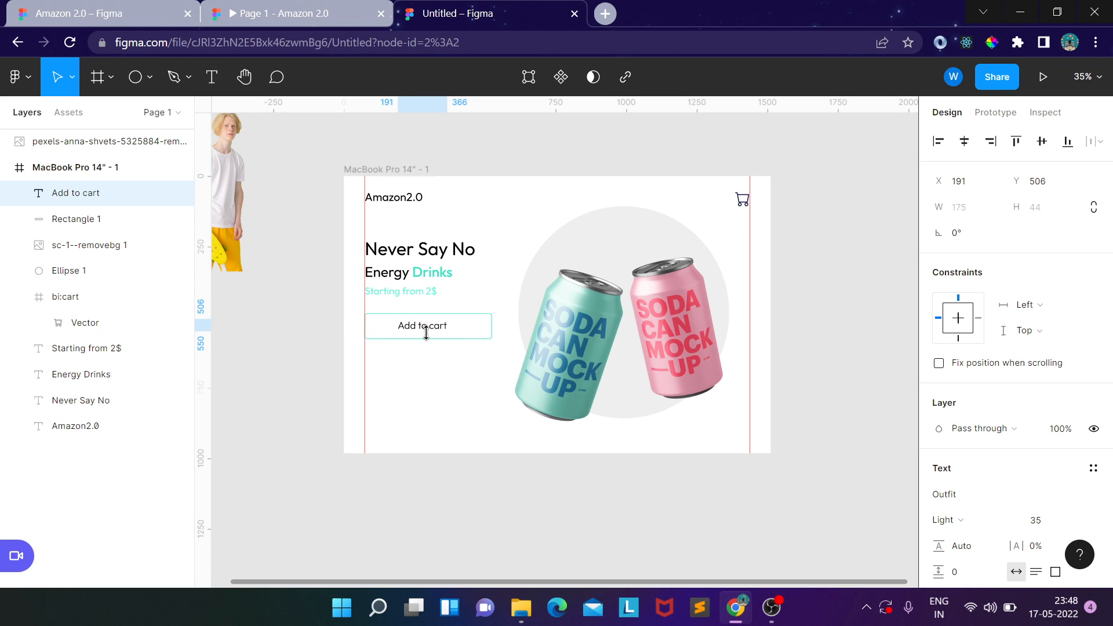
left_click(450, 377)
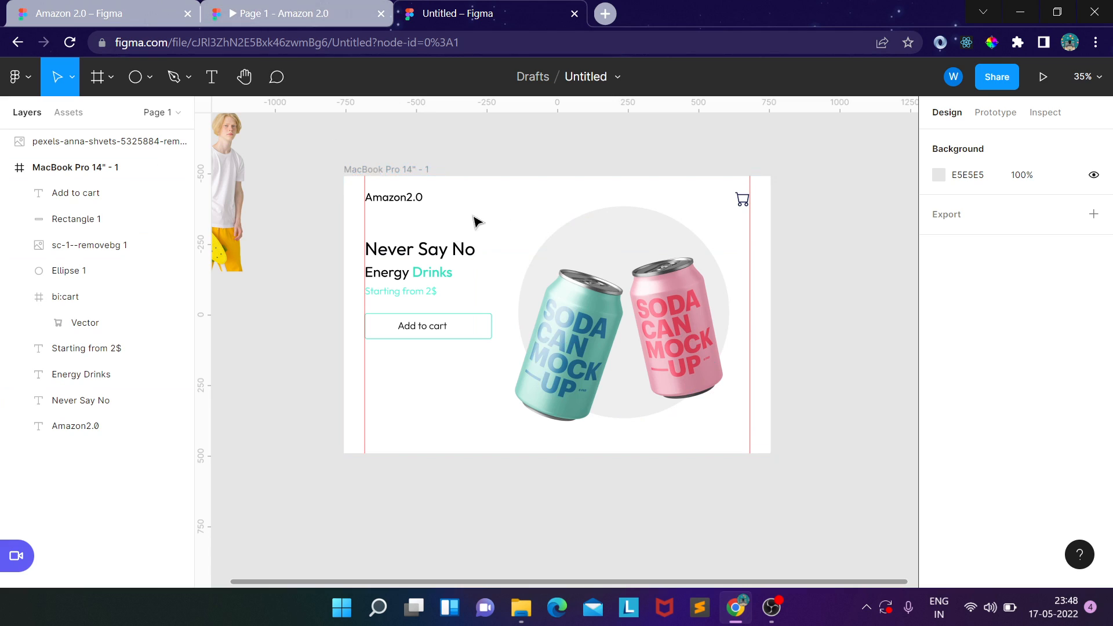
Step: Run the Iconify plugin and search its icons for "marketing"
left_click(261, 7)
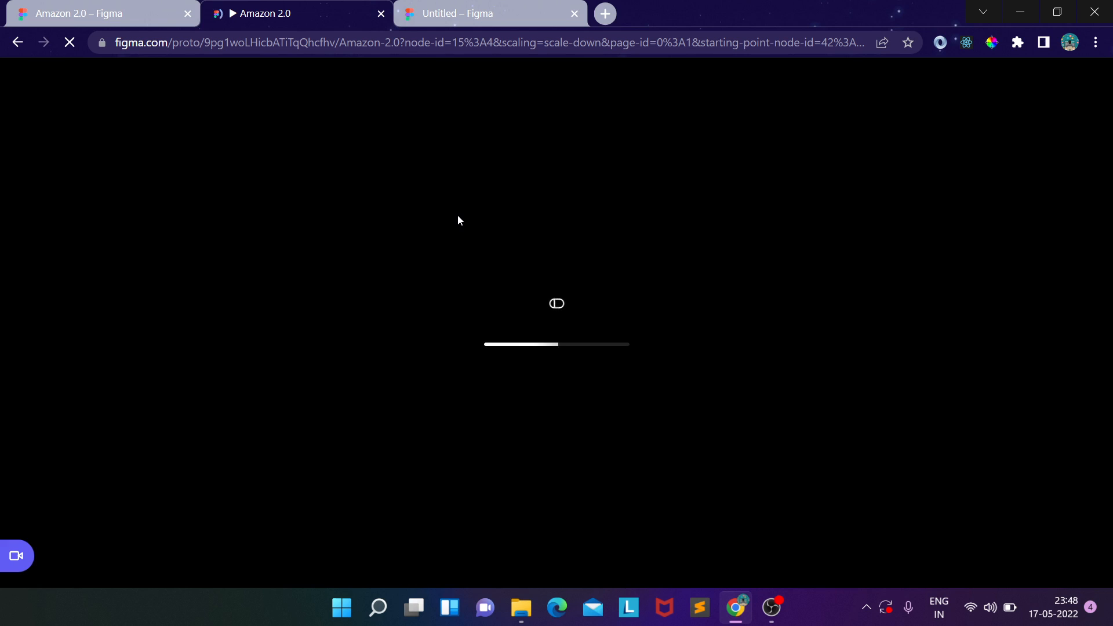
left_click(487, 15)
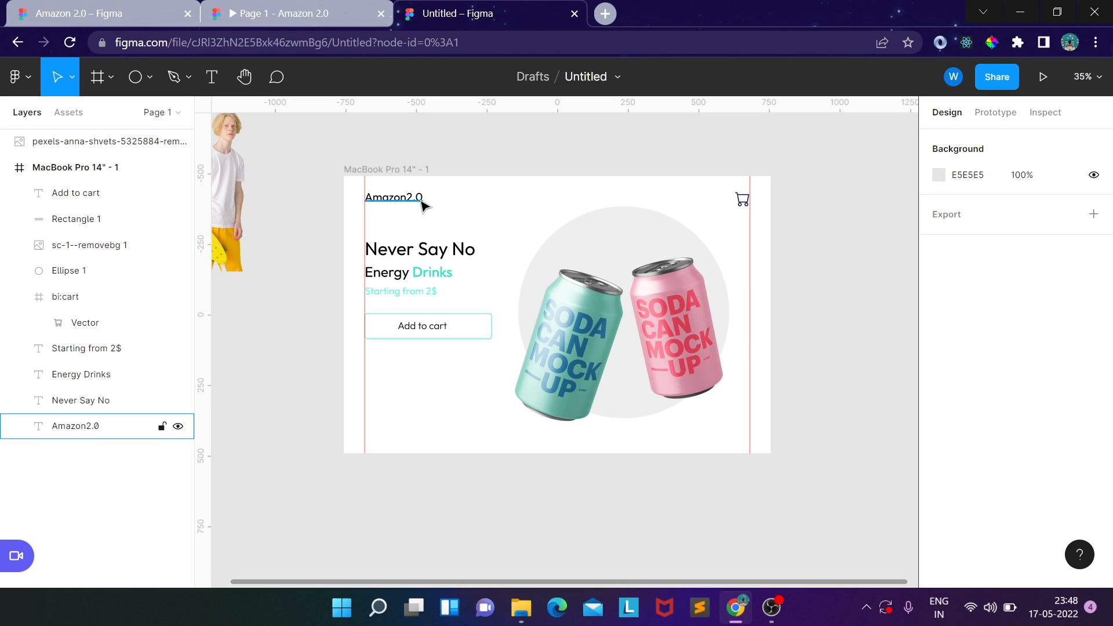
right_click(481, 148)
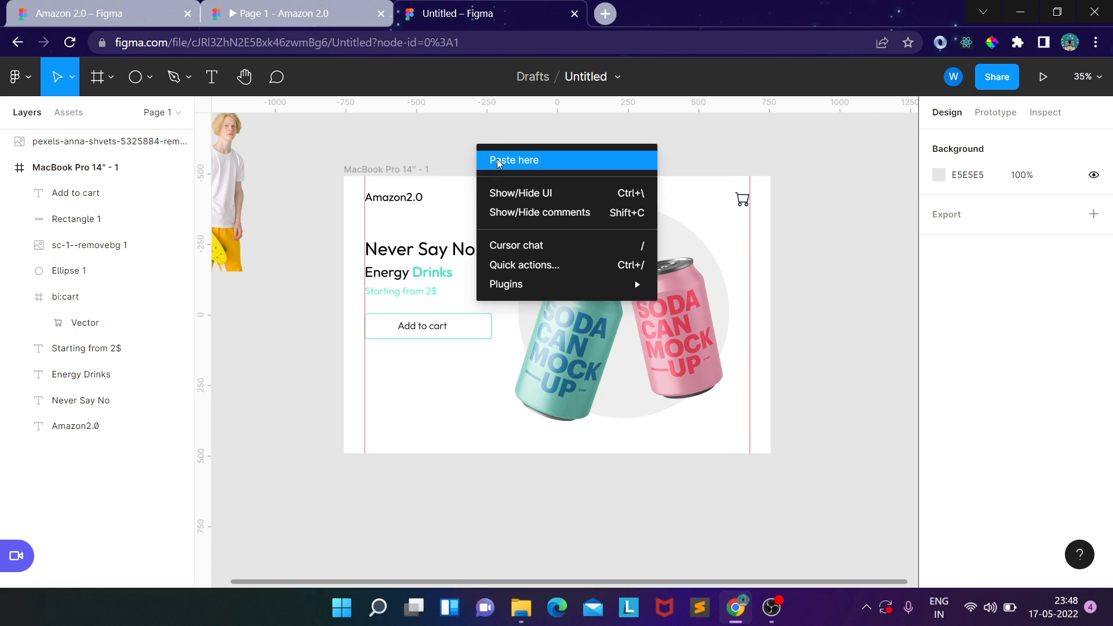
mouse_move(614, 284)
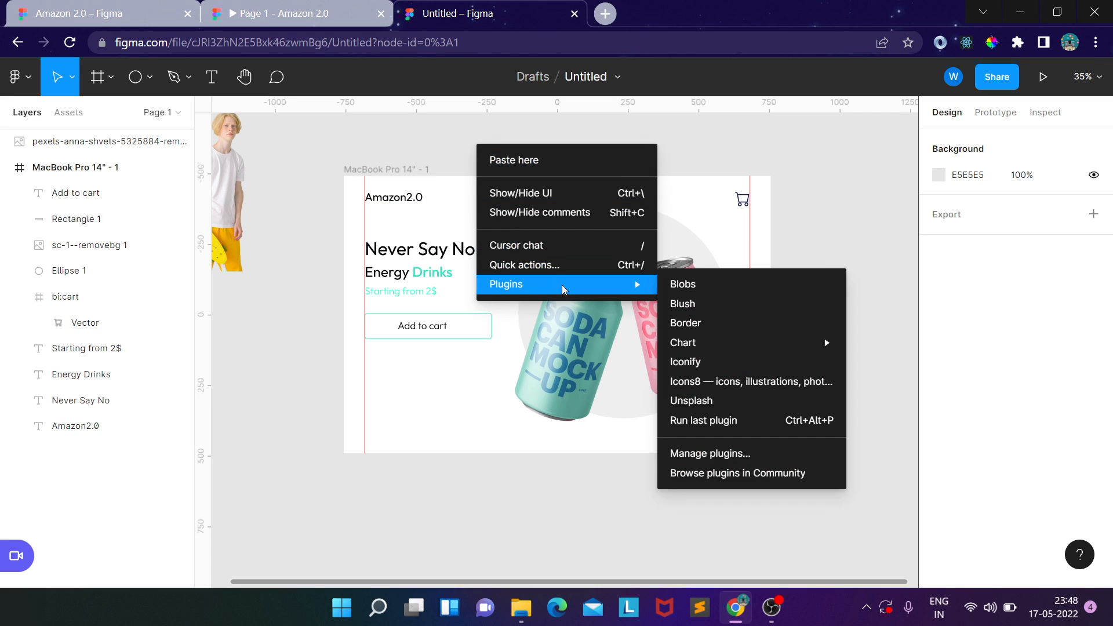
left_click(711, 366)
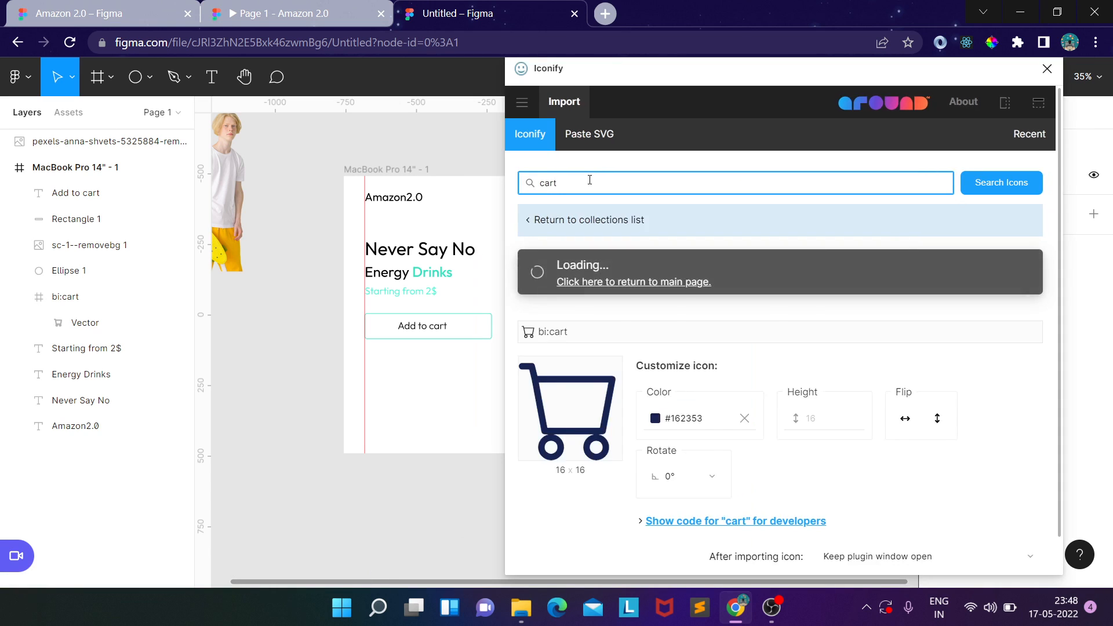
type("market")
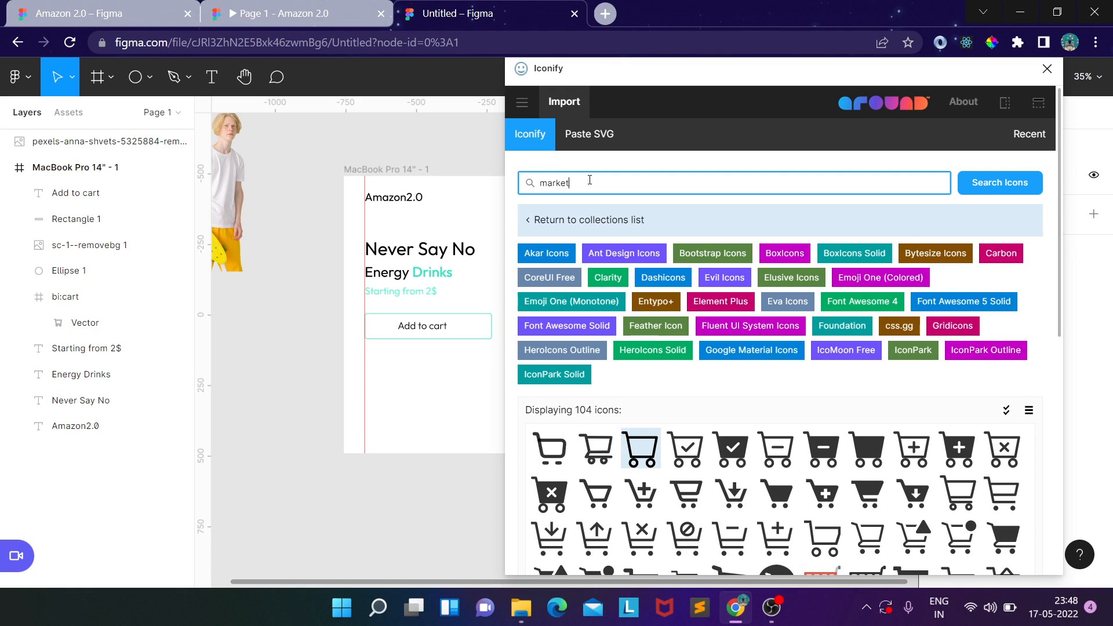
type("ing")
key("Return")
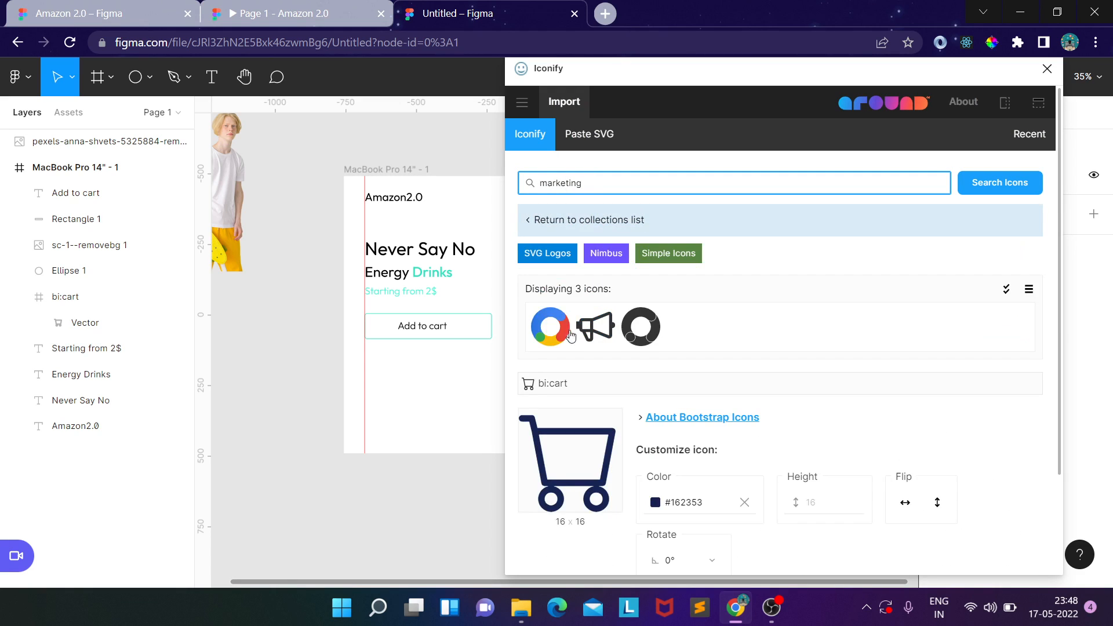
Step: Import the multicoloured Google Marketing Platform ring icon, close Iconify, and place the icon between the Amazon2.0 logo and the headline
left_click(564, 328)
left_click_drag(564, 328, 370, 160)
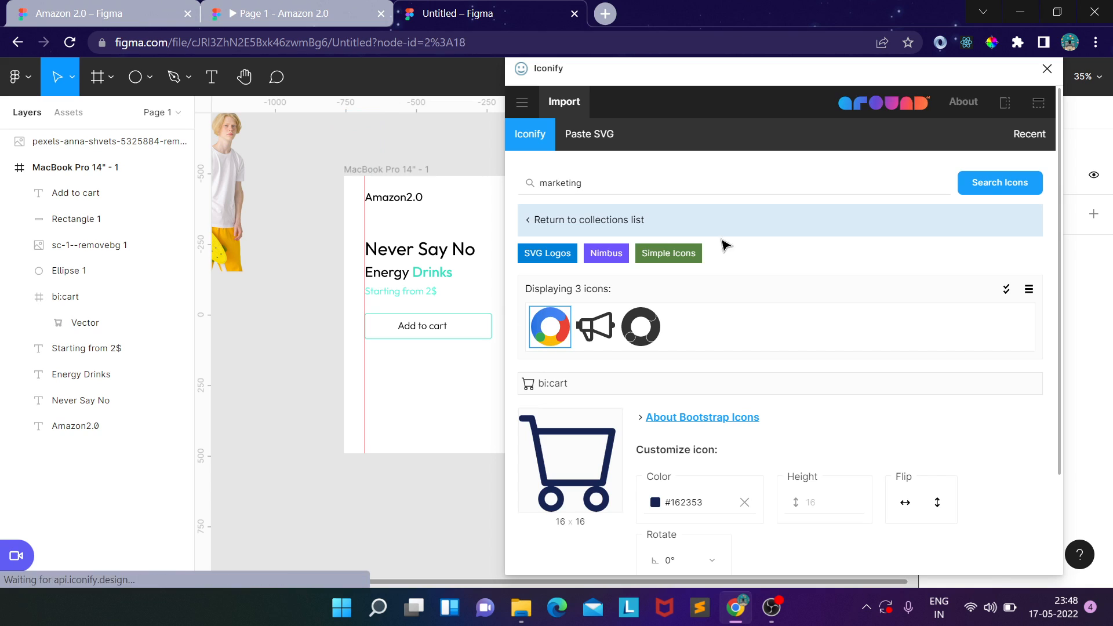
left_click(1046, 69)
left_click_drag(369, 152, 494, 227)
Step: Delete the final 0 from the Amazon2.0 logo text and place the multicoloured ring icon in its place
left_click(417, 198)
left_click(418, 196)
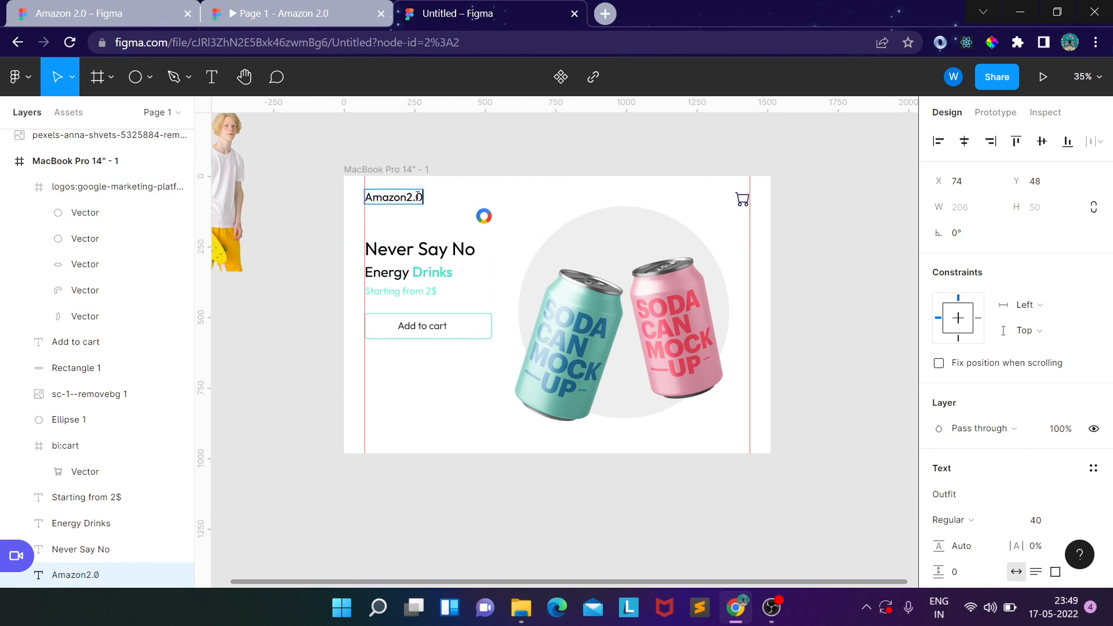
left_click_drag(484, 220, 424, 201)
left_click(513, 135)
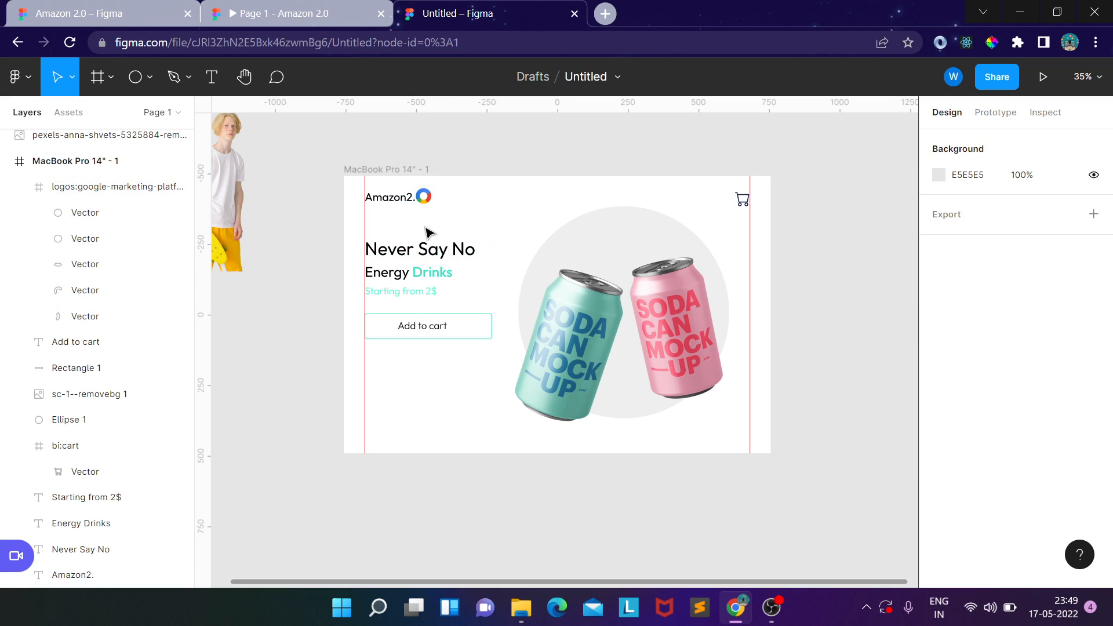
Step: Scale the ring icon down to match the height of the "Amazon2." text and align it beside the dot
scroll(400, 217, "up", 3)
left_click(451, 193)
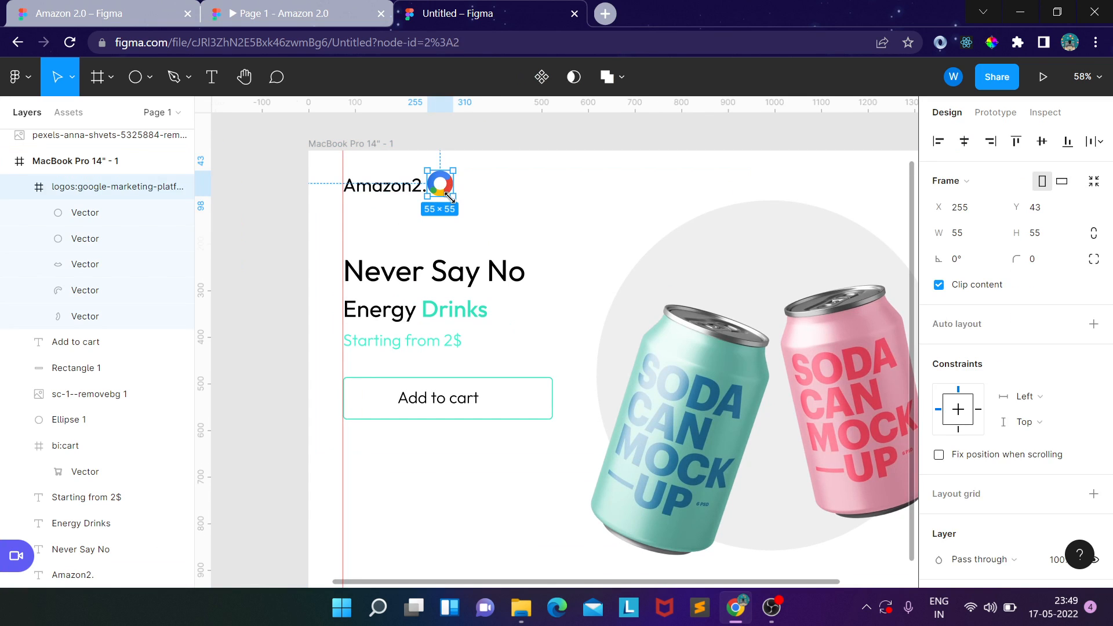
left_click_drag(443, 196, 439, 180)
left_click(496, 213)
scroll(496, 214, "down", 1)
left_click_drag(544, 213, 525, 197)
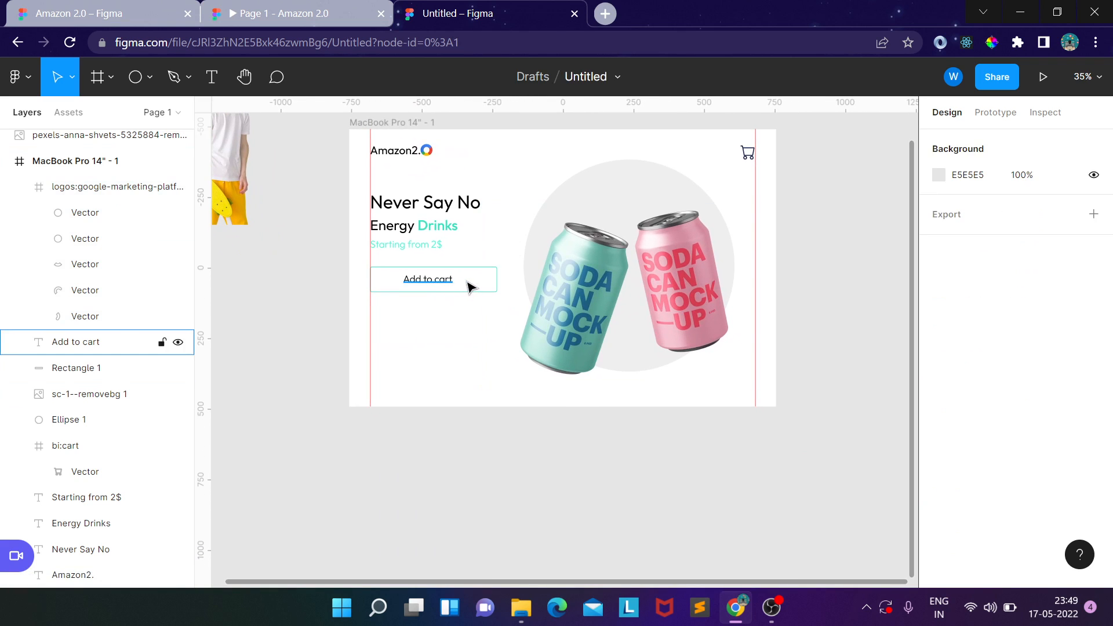
Step: Move the outlined rectangle and its "Add to cart" text together slightly up, closer to the "Starting from 2$" text
left_click(453, 286)
left_click(443, 284, "shift")
left_click_drag(442, 285, 440, 280)
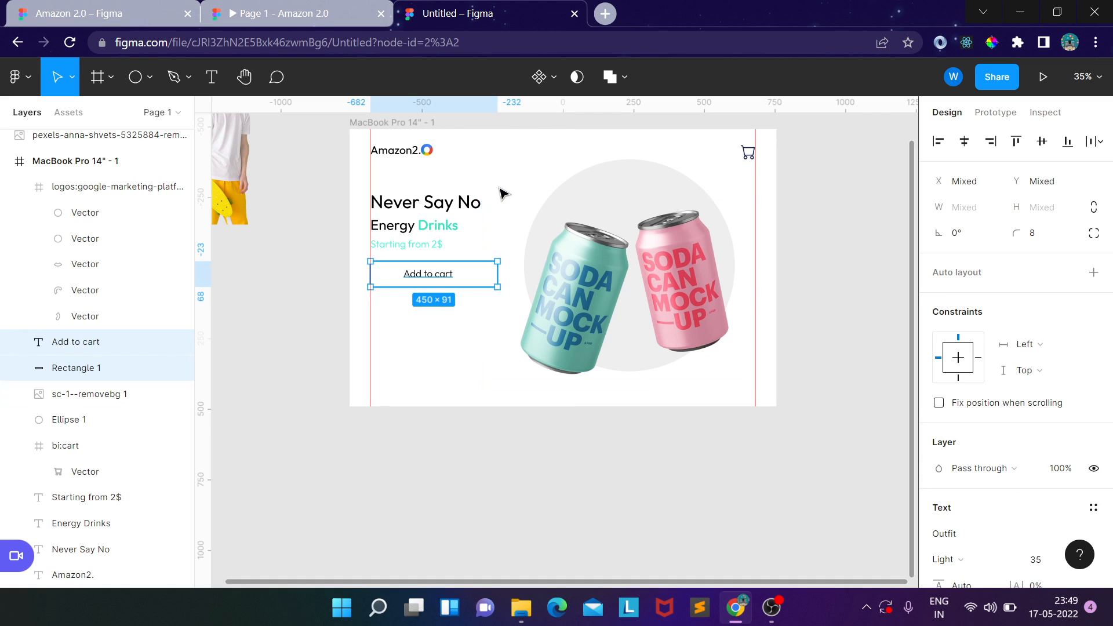
Step: Review the hero slides in the Amazon 2.0 prototype back to the energy drinks slide, and return to the Untitled file
left_click(267, 14)
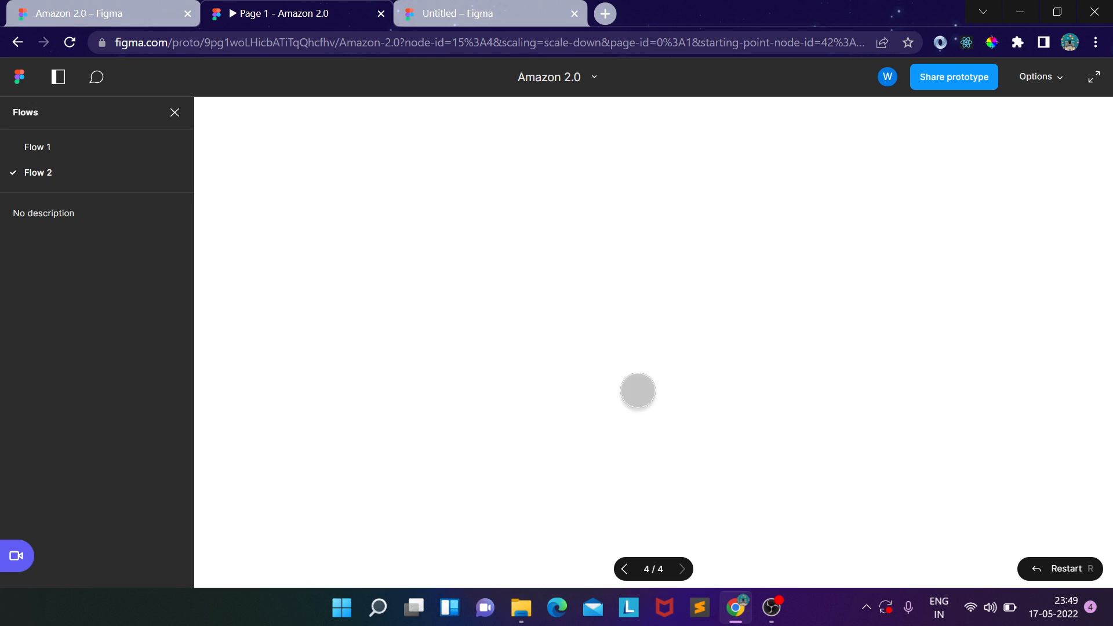
left_click(625, 570)
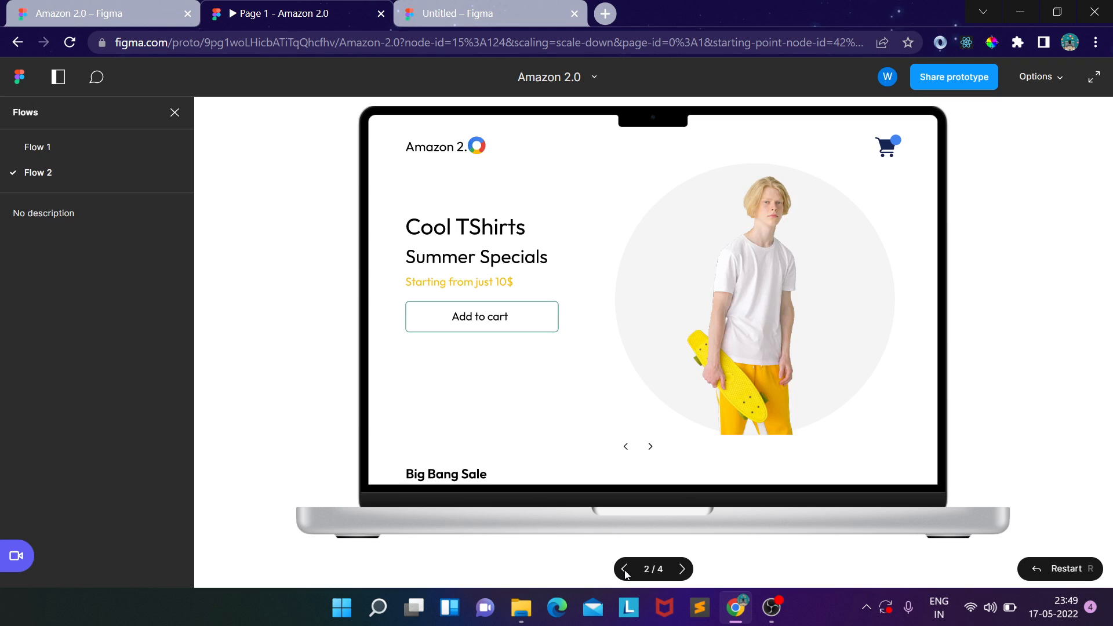
left_click(625, 570)
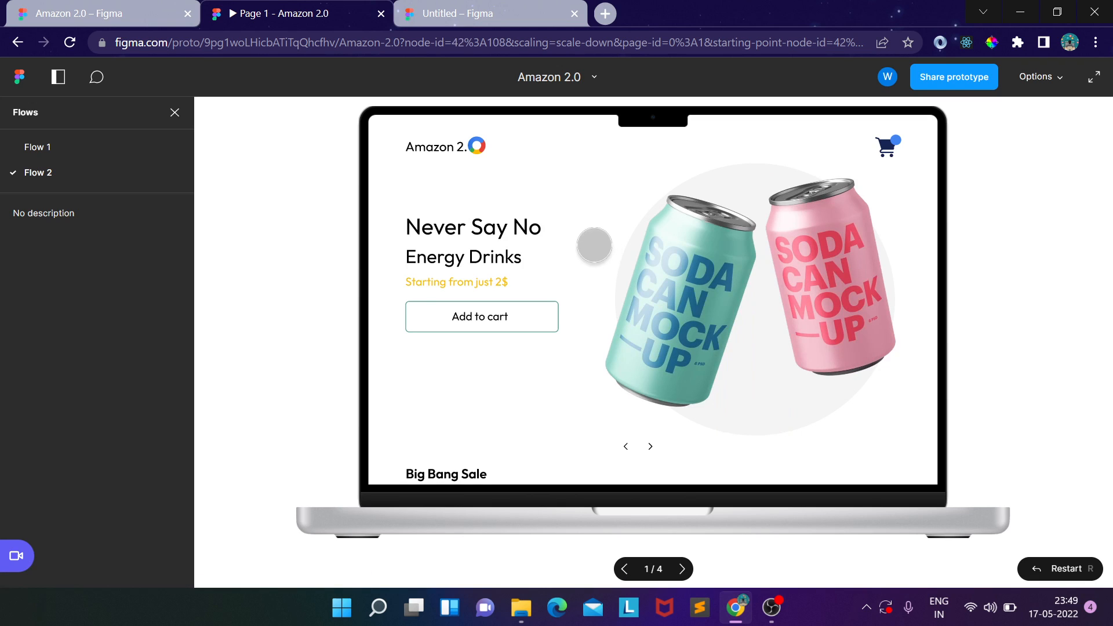
left_click(502, 8)
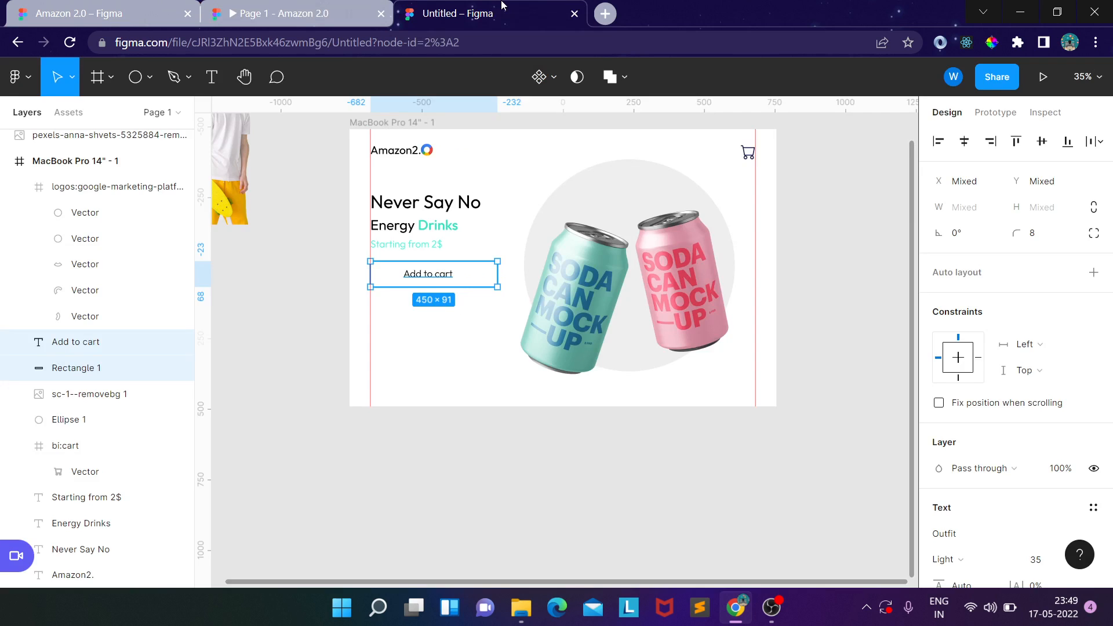
Step: Recolour the "Starting from 2$" text with the yellow document colour FBBC04
left_click(434, 250)
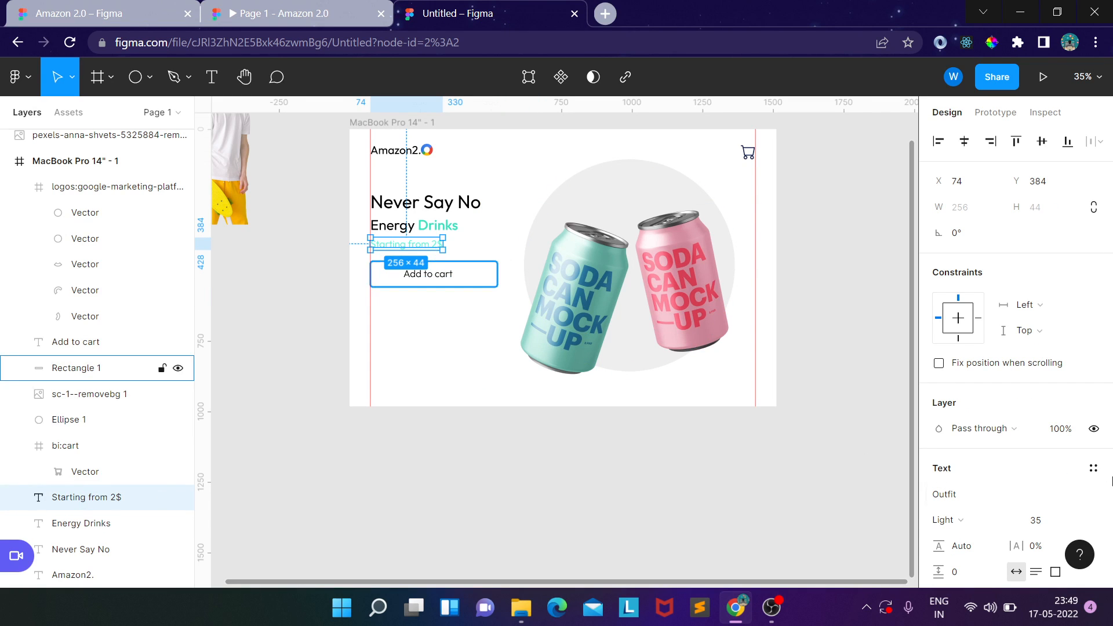
scroll(1027, 475, "down", 2)
scroll(1029, 479, "down", 3)
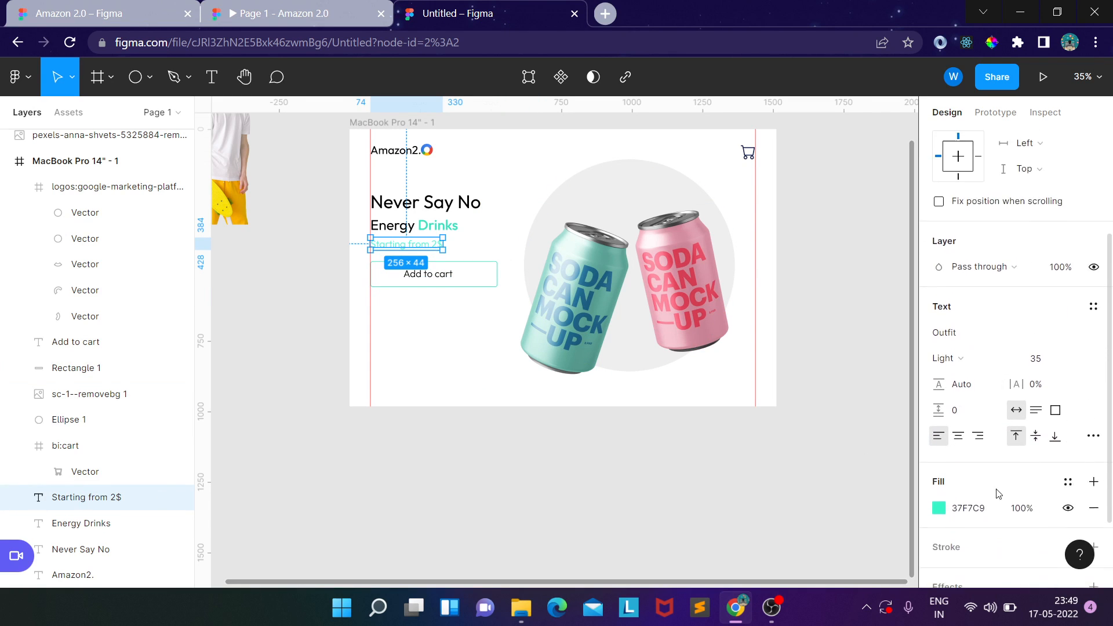
left_click(939, 508)
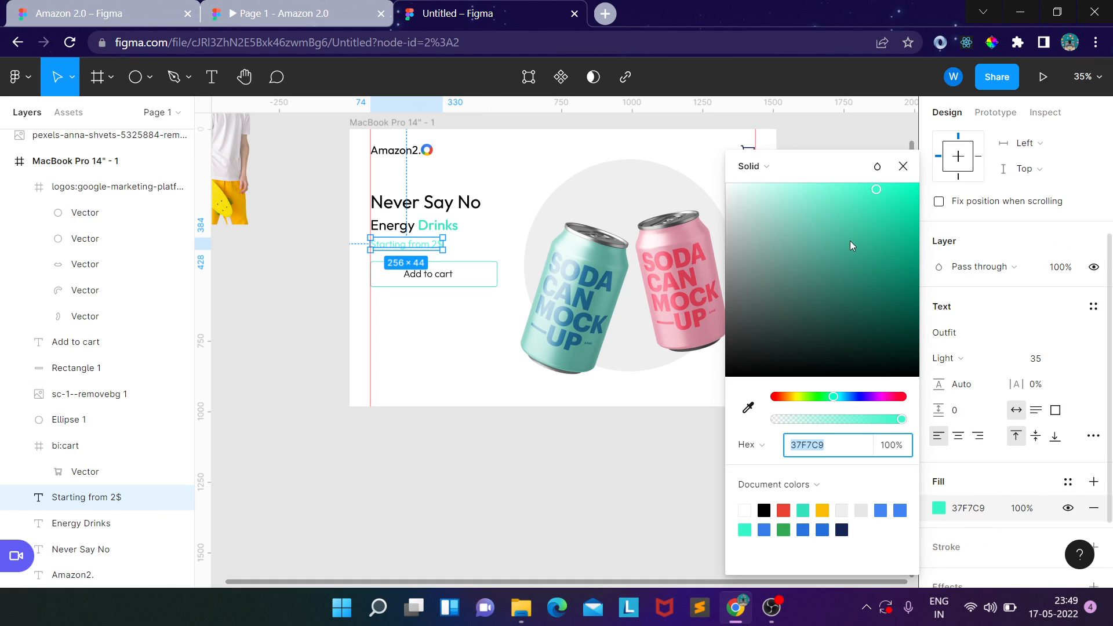
left_click(859, 397)
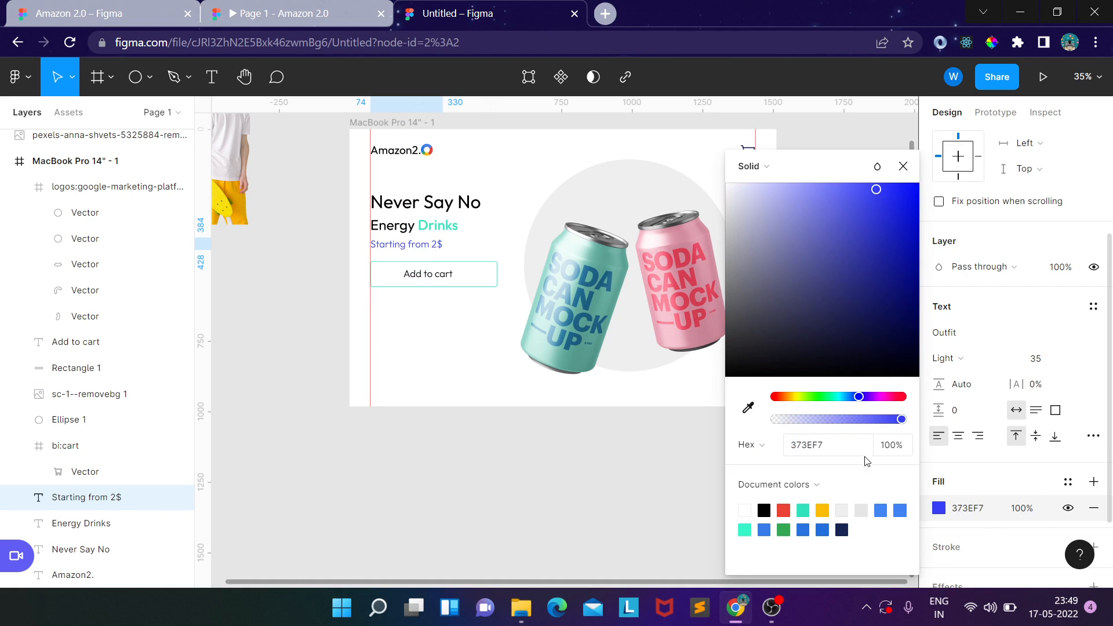
left_click(840, 510)
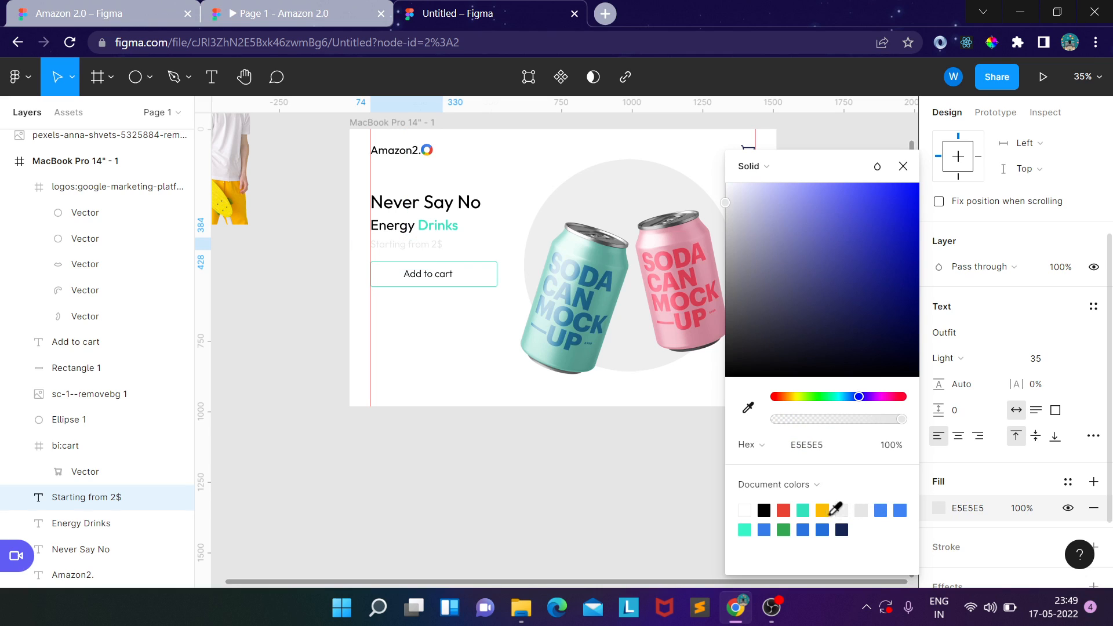
left_click(804, 511)
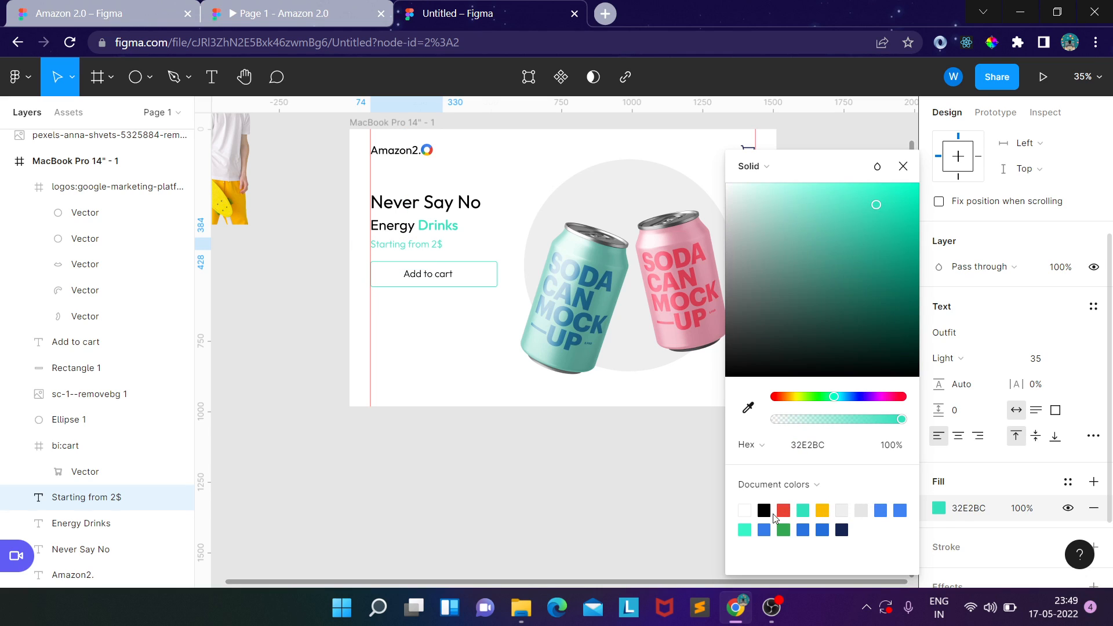
left_click(823, 510)
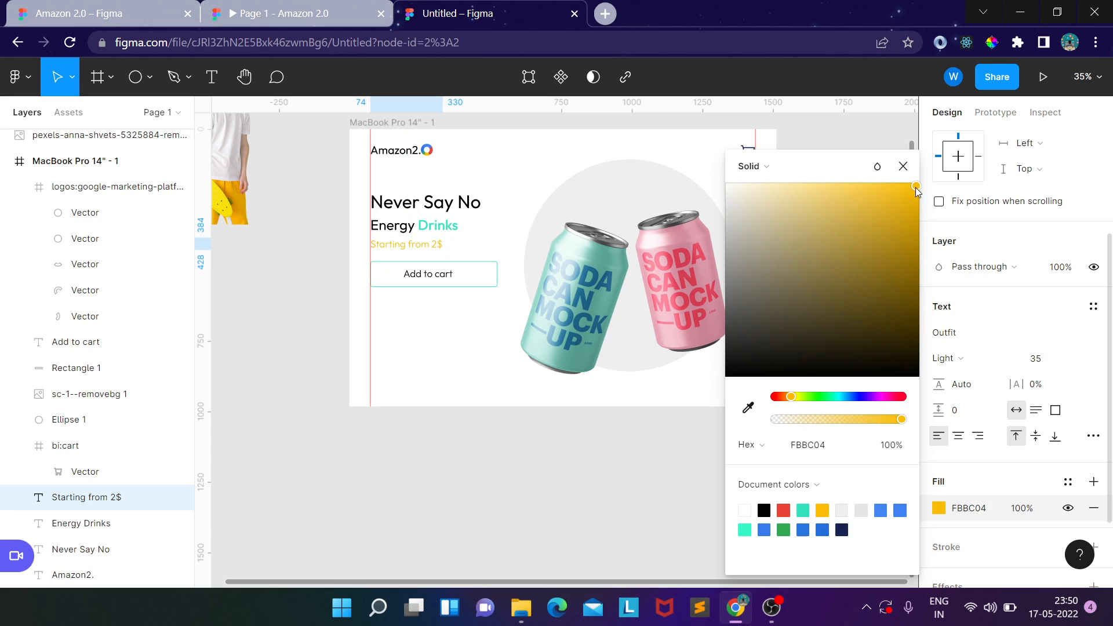
Step: Nudge the outlined button rectangle and its "Add to cart" text together slightly up, closer to the price text
left_click(436, 284)
left_click(438, 285)
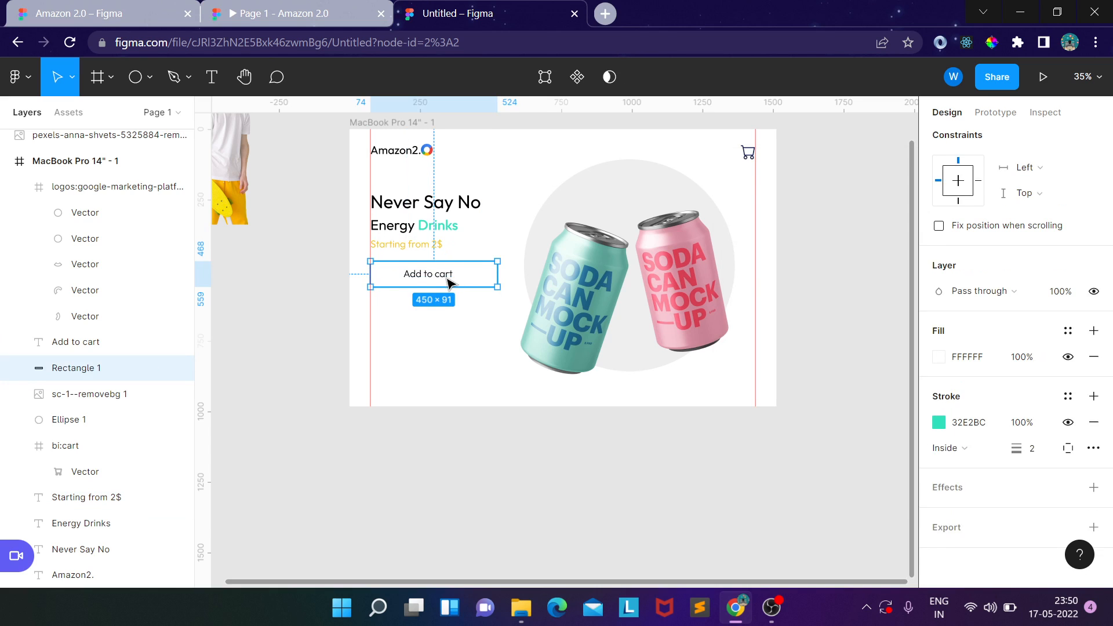
left_click(447, 282, "shift")
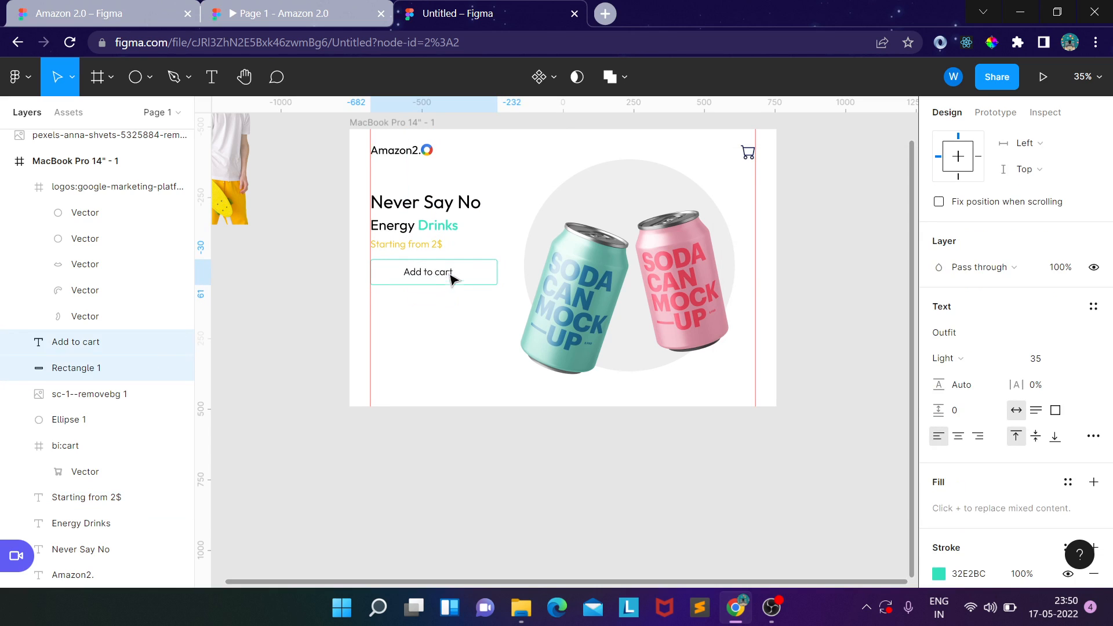
left_click(499, 168)
scroll(507, 232, "up", 3)
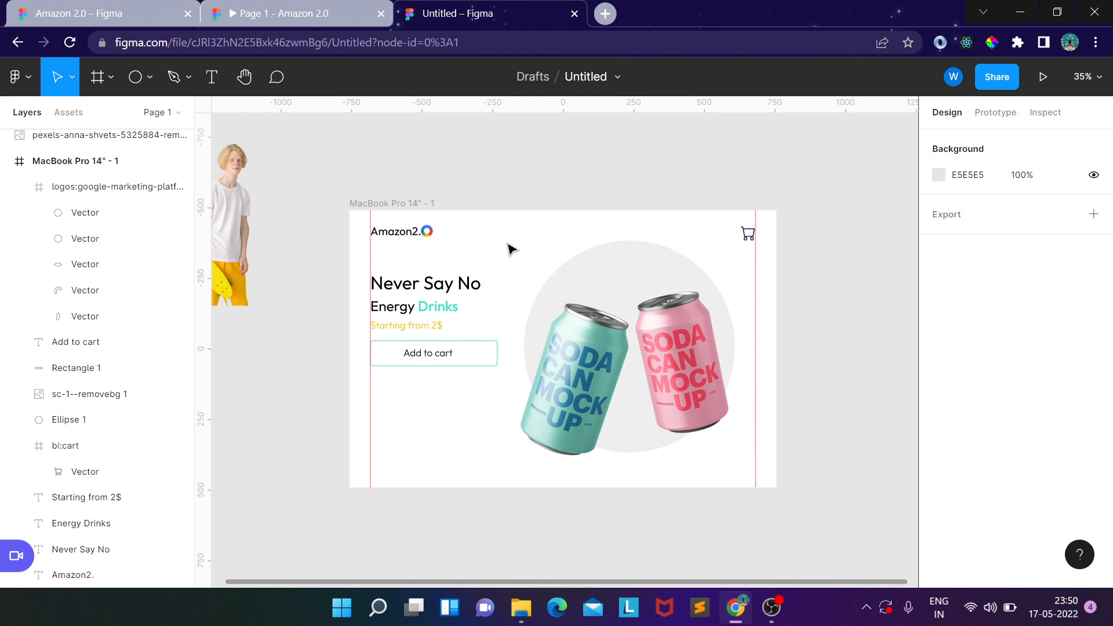
Step: Extend the MacBook Pro 14" frame downward to a height of about 1629
left_click(439, 201)
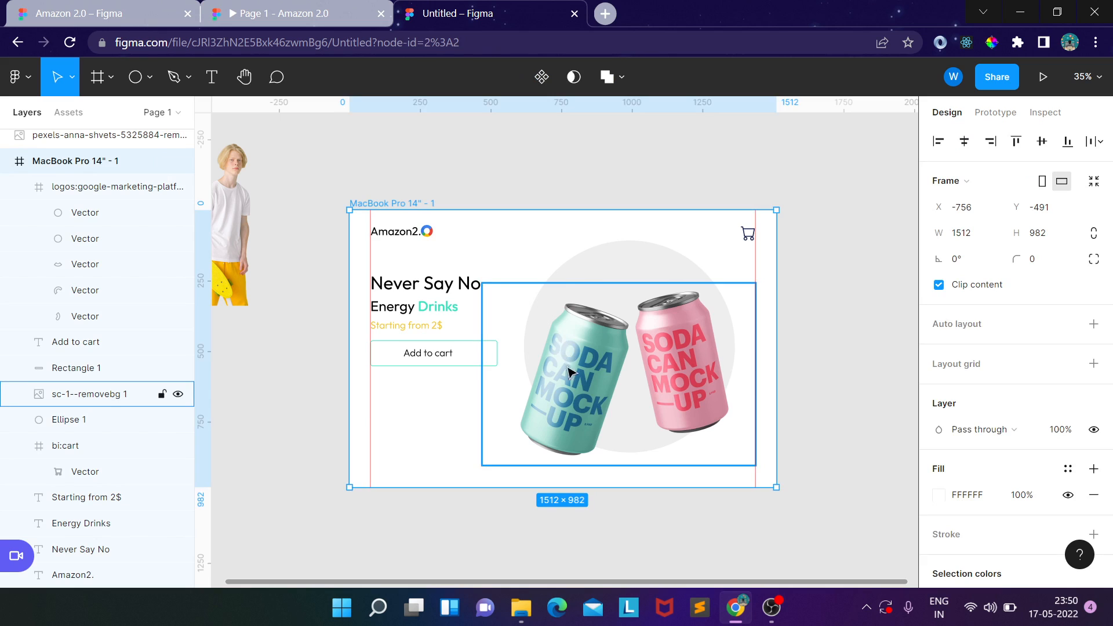
left_click_drag(598, 487, 600, 573)
left_click_drag(631, 492, 619, 452)
scroll(619, 434, "up", 3)
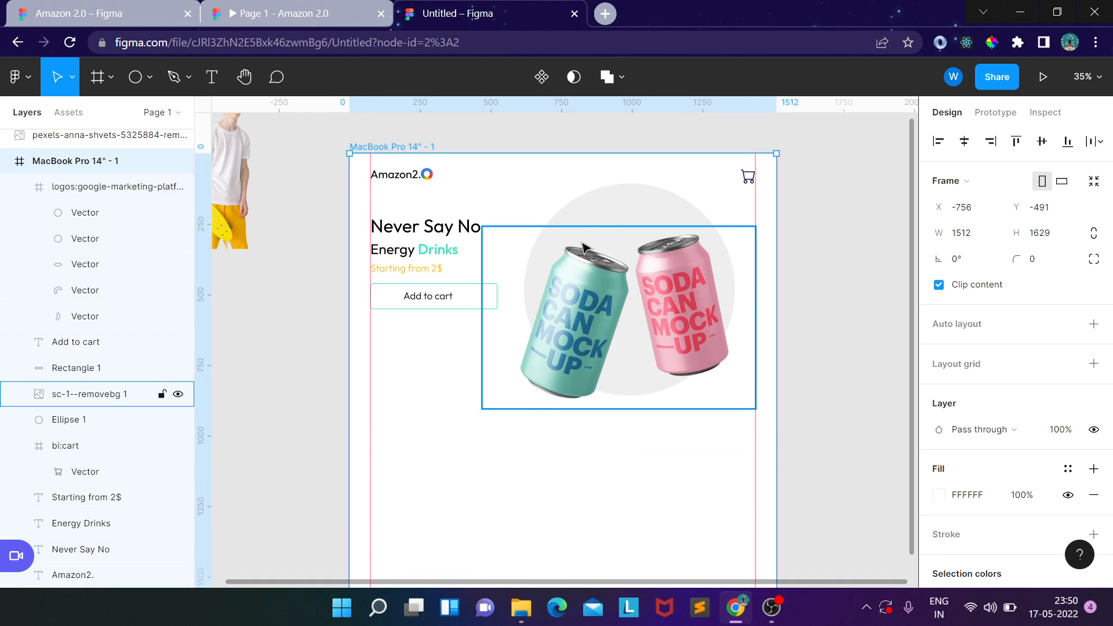
Step: Duplicate the grey circle behind the cans, place the copy below the hero section, and scale it to about 318 × 320
left_click(609, 206)
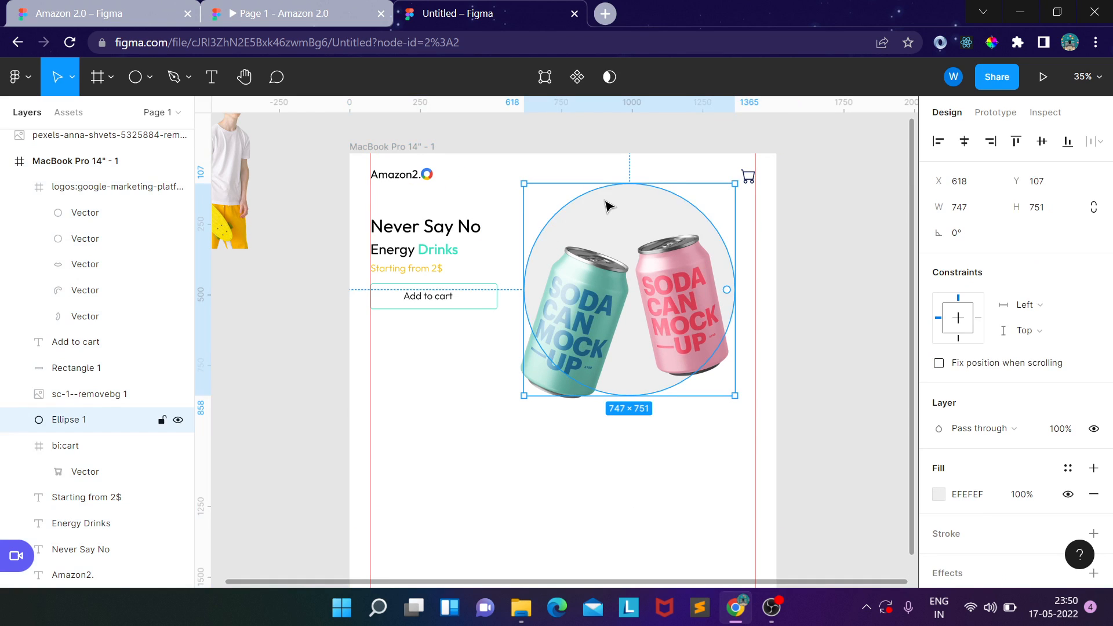
key("ctrl+v")
left_click_drag(658, 211, 526, 432)
scroll(555, 341, "down", 3)
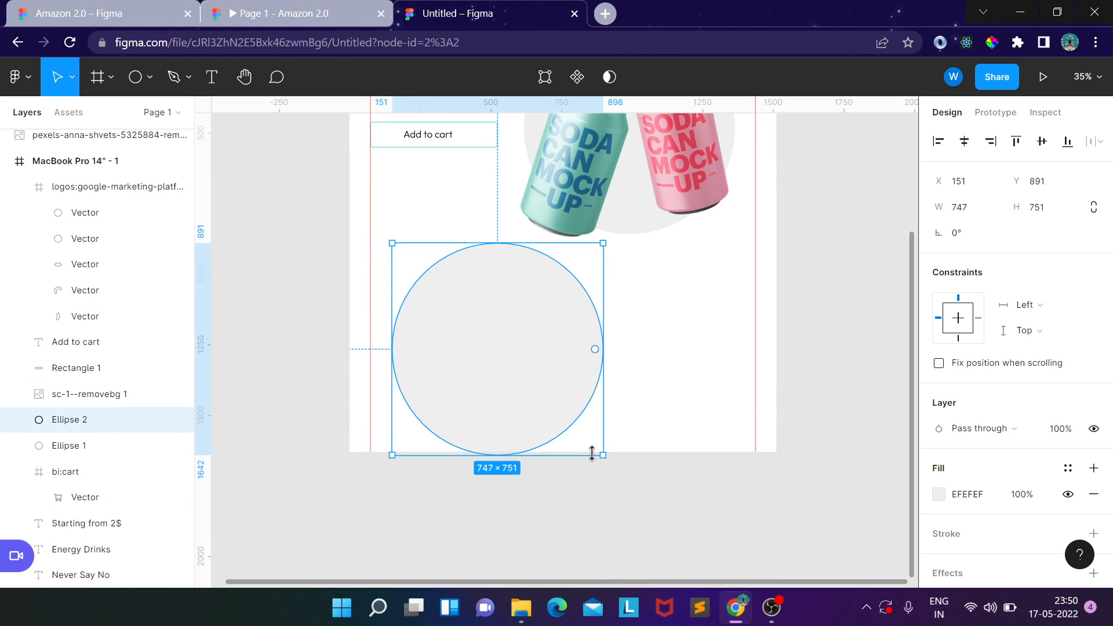
left_click_drag(603, 460, 482, 335)
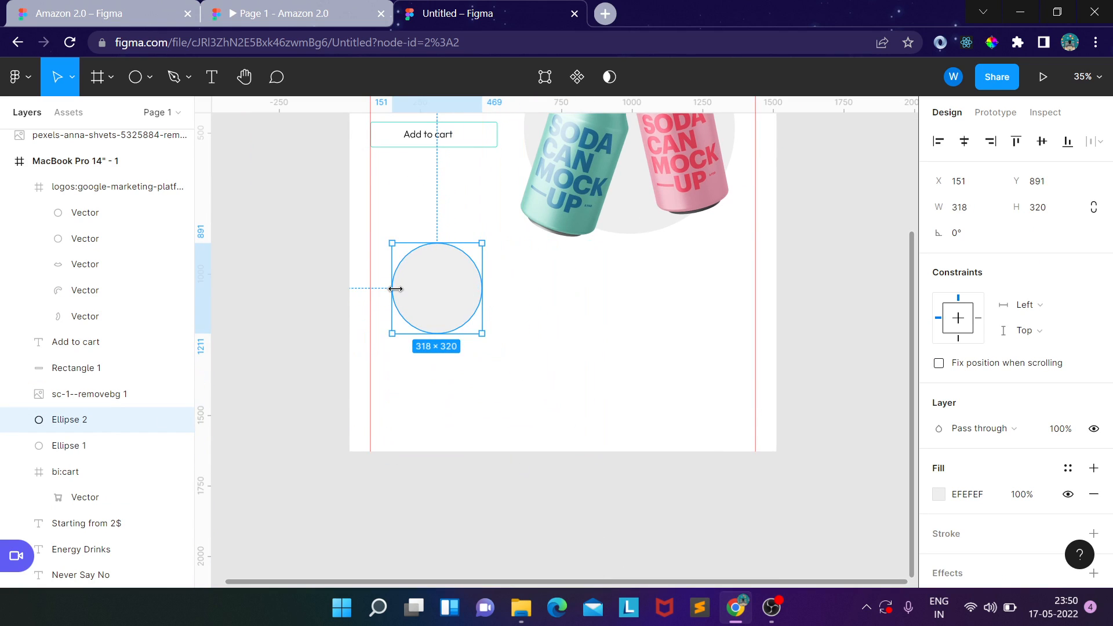
Step: Align the small grey circle with the left margin guide and add two copies in a row beside it
left_click_drag(426, 298, 706, 357)
key("ctrl+v")
key("ctrl+v")
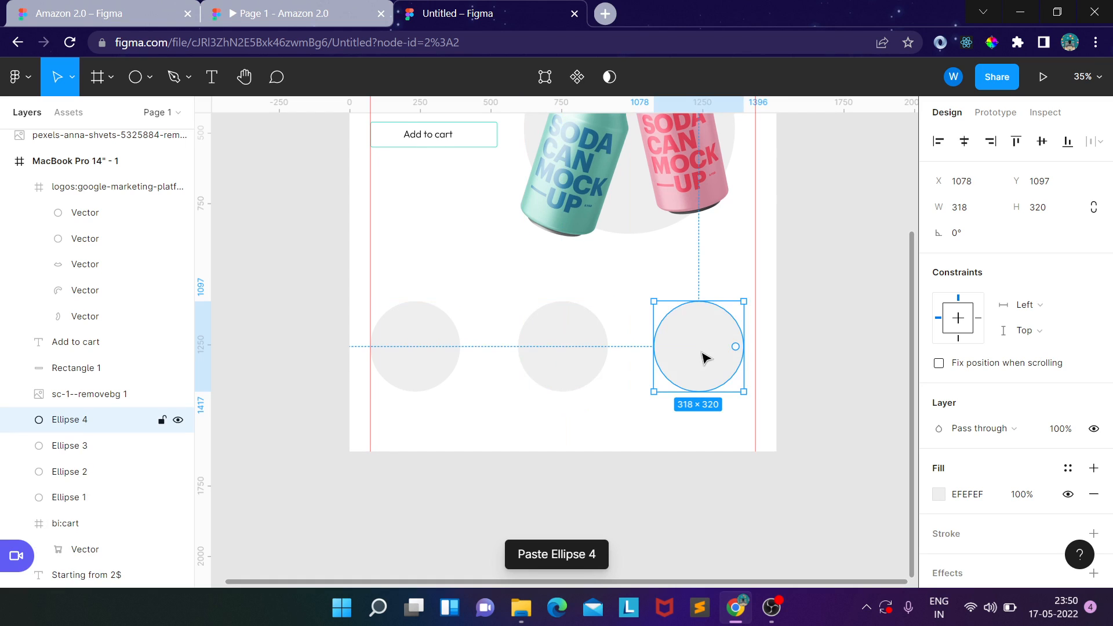
Step: Try enlarging the three circles, the left one to about 395 × 397 and the right one to about 411 × 414
left_click(436, 353)
mouse_move(460, 390)
left_mouse_down()
mouse_move(489, 410)
mouse_move(481, 395)
left_mouse_up()
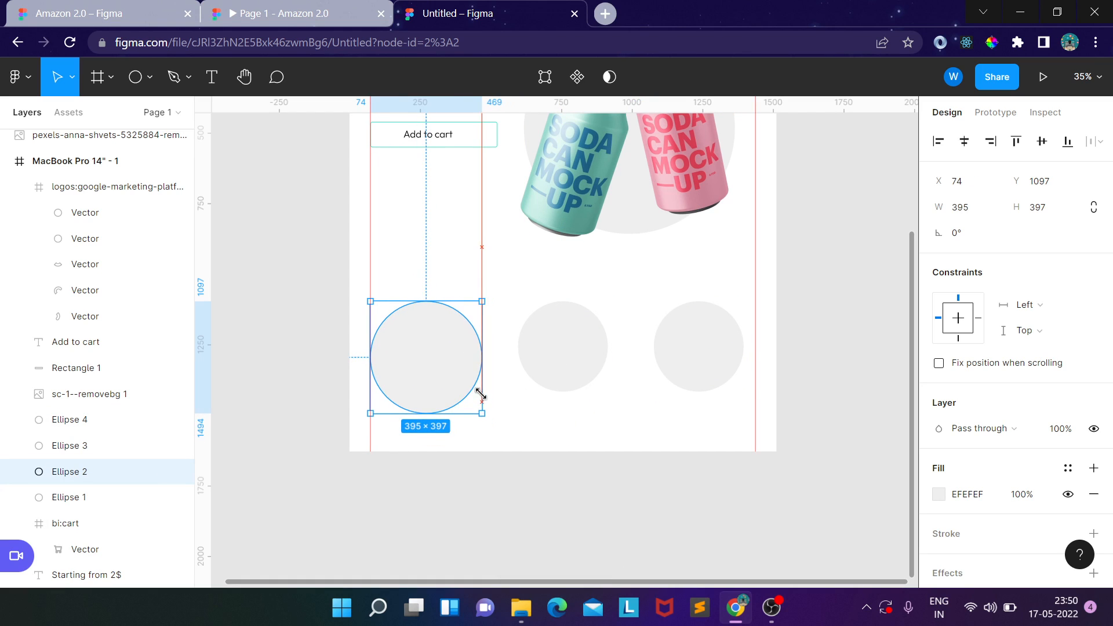
left_click(583, 341)
left_click_drag(611, 394, 634, 418)
left_click(695, 378)
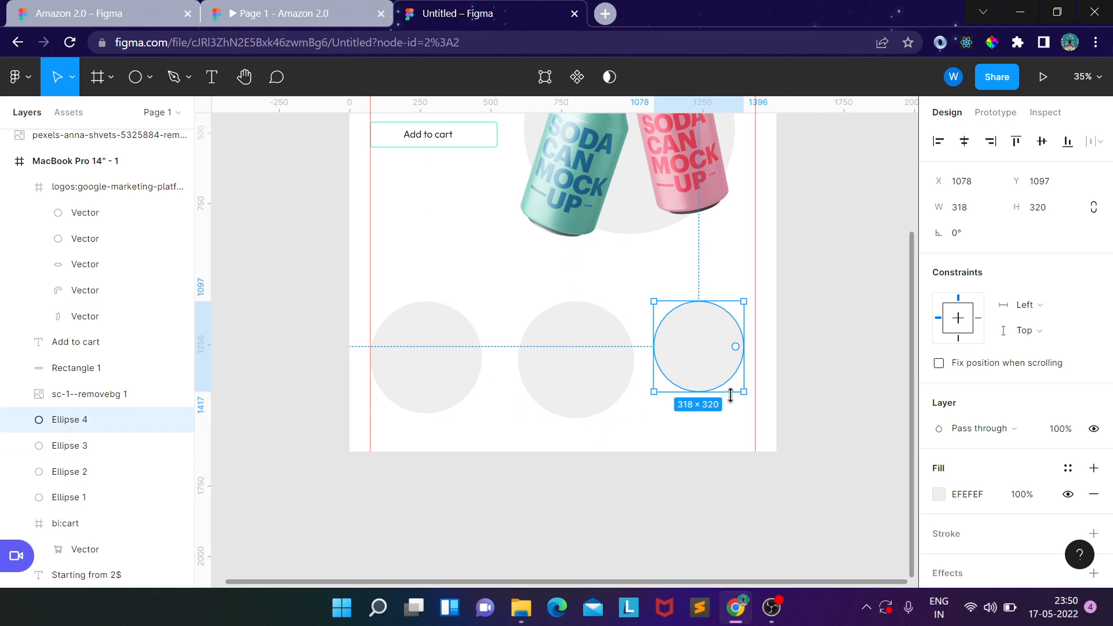
left_click_drag(742, 393, 757, 419)
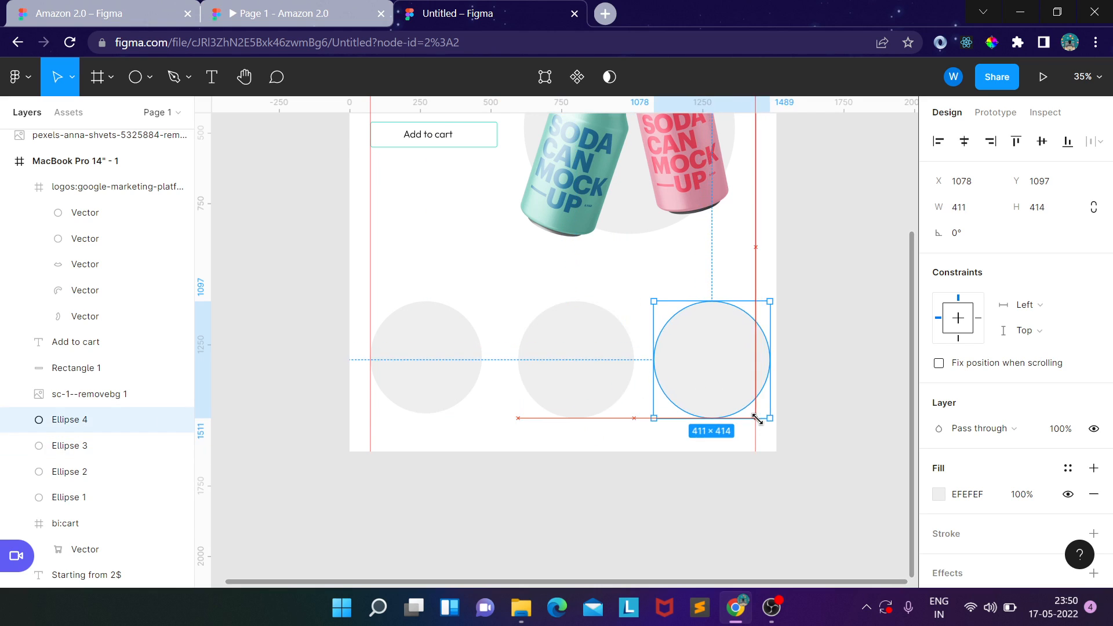
Step: Scale the left circle to about 347 × 349 and delete the middle and right circles
left_click(455, 372)
left_click_drag(487, 417, 470, 387)
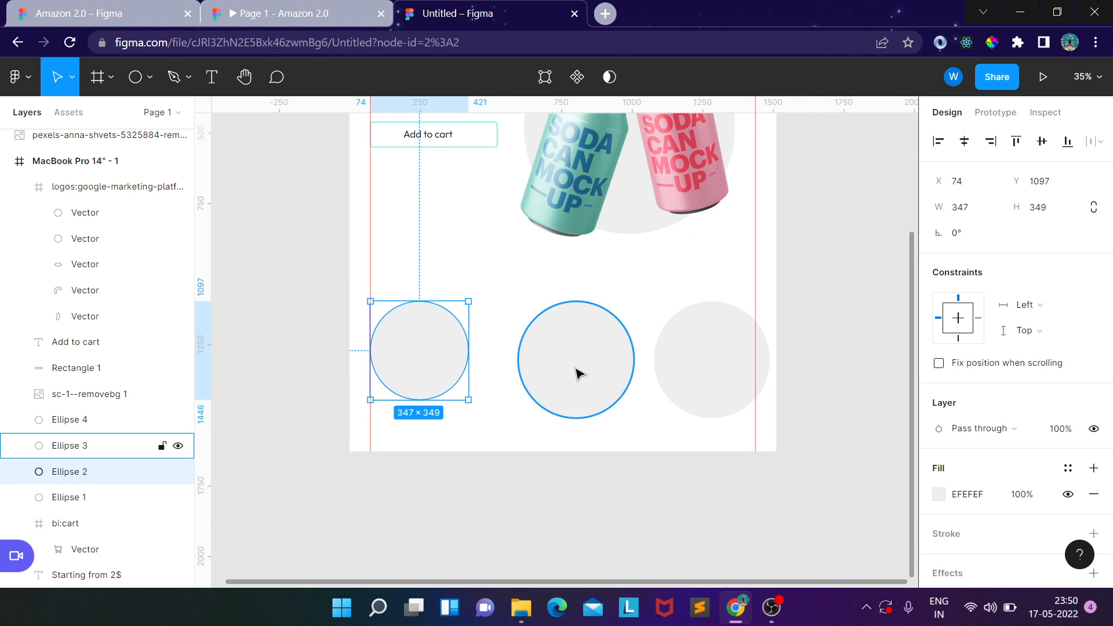
left_click(577, 373)
key("Delete")
left_click(694, 371)
key("Delete")
Step: Duplicate the left circle twice in a row, ending near the right margin guide, and shift the middle copy to about X 595
left_click(450, 371)
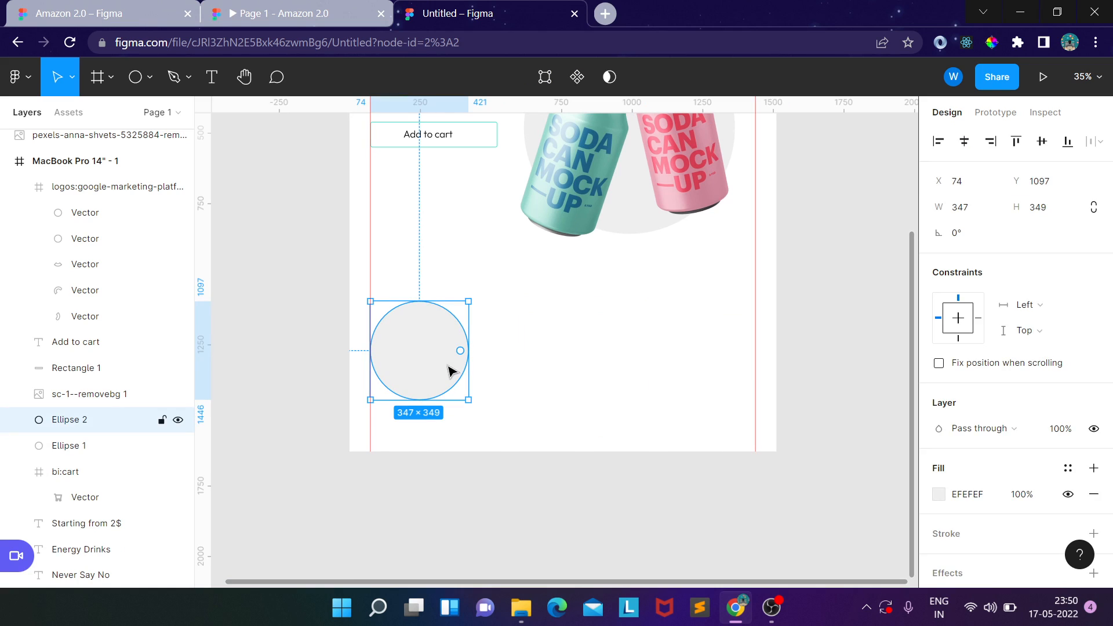
key("ctrl+v")
left_click_drag(450, 371, 728, 368)
key("ctrl+v")
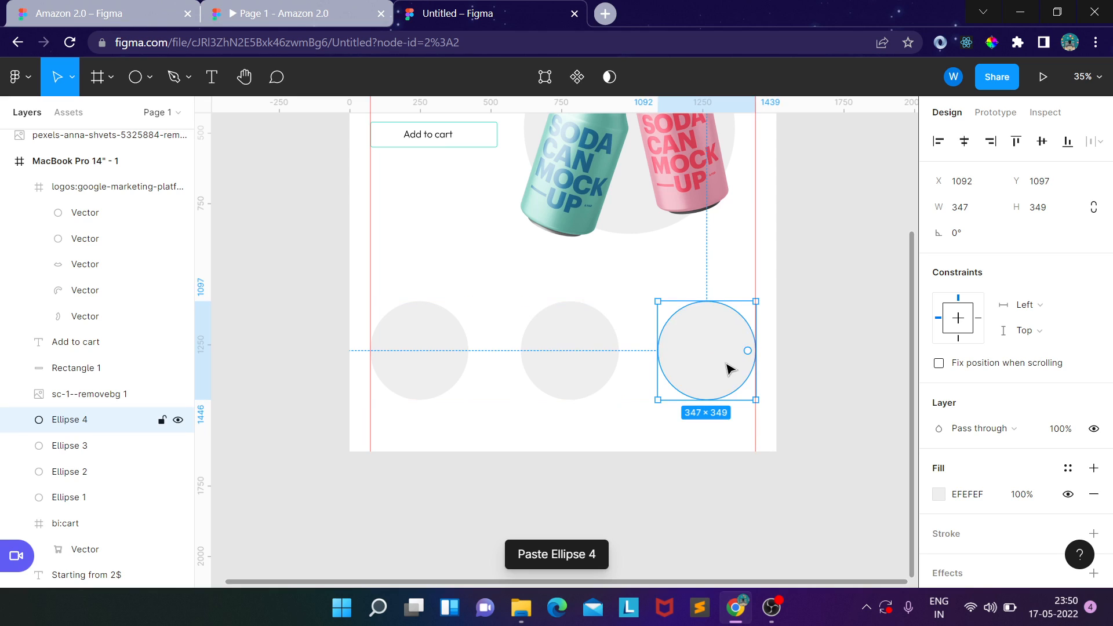
left_click(568, 368)
left_click_drag(567, 366, 566, 368)
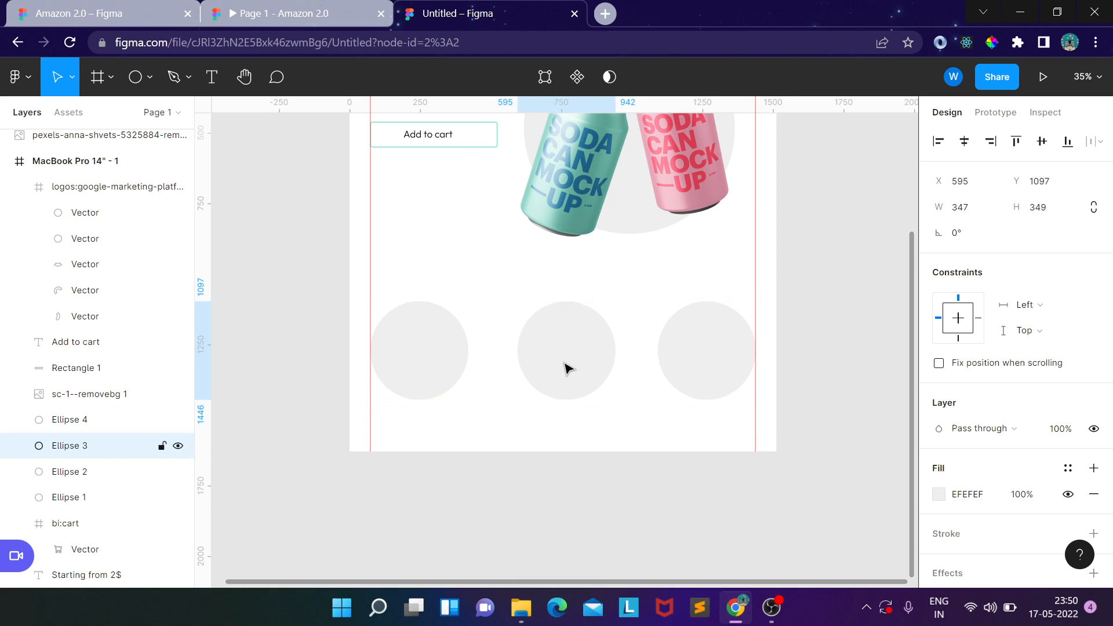
Step: Insert the pink smartwatch image from the Assets folder and centre it on the left circle at about 284 × 284
key("alt+Tab")
left_click(481, 280)
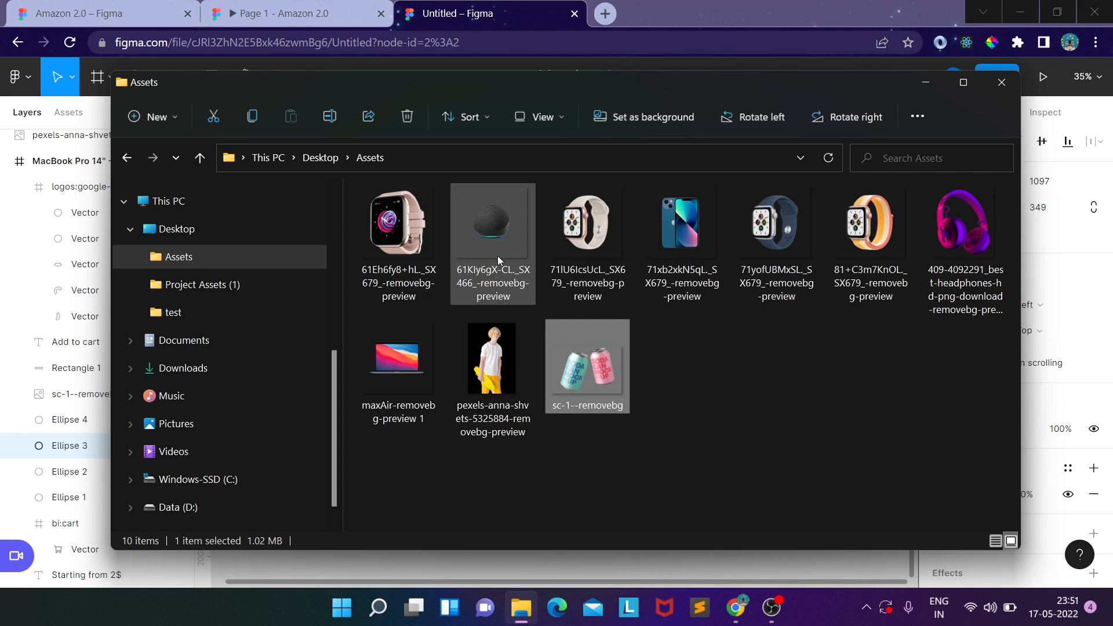
left_click(400, 237)
key("alt+Tab")
left_click_drag(528, 323, 429, 390)
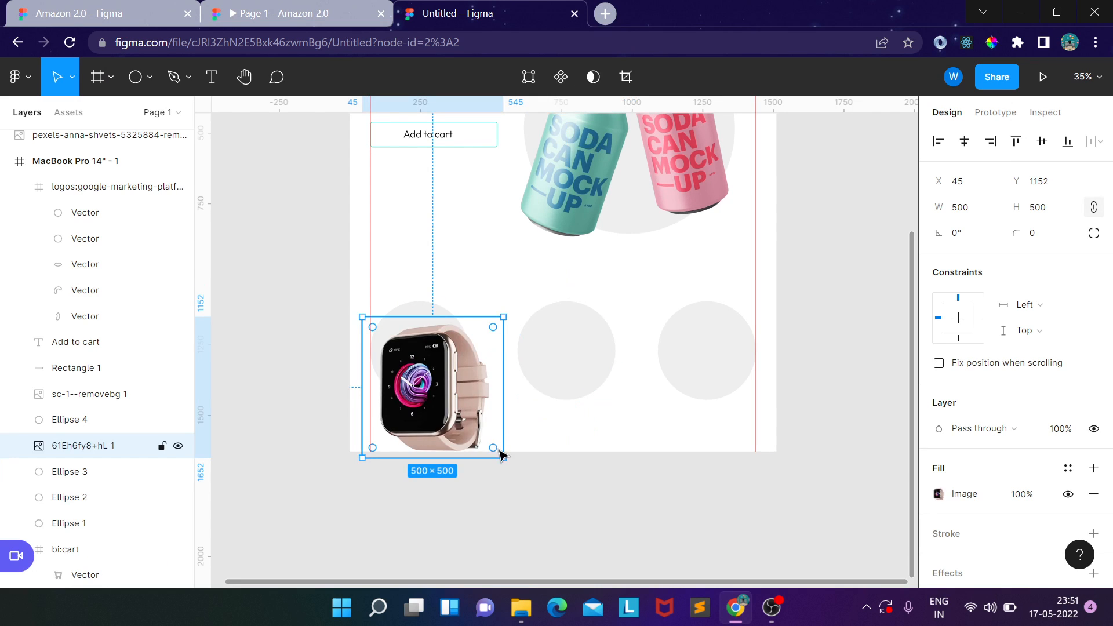
left_click_drag(503, 457, 436, 372)
Step: Insert the blue phone image from the Assets folder and centre it on the middle circle at about 268 × 311
key("alt+Tab")
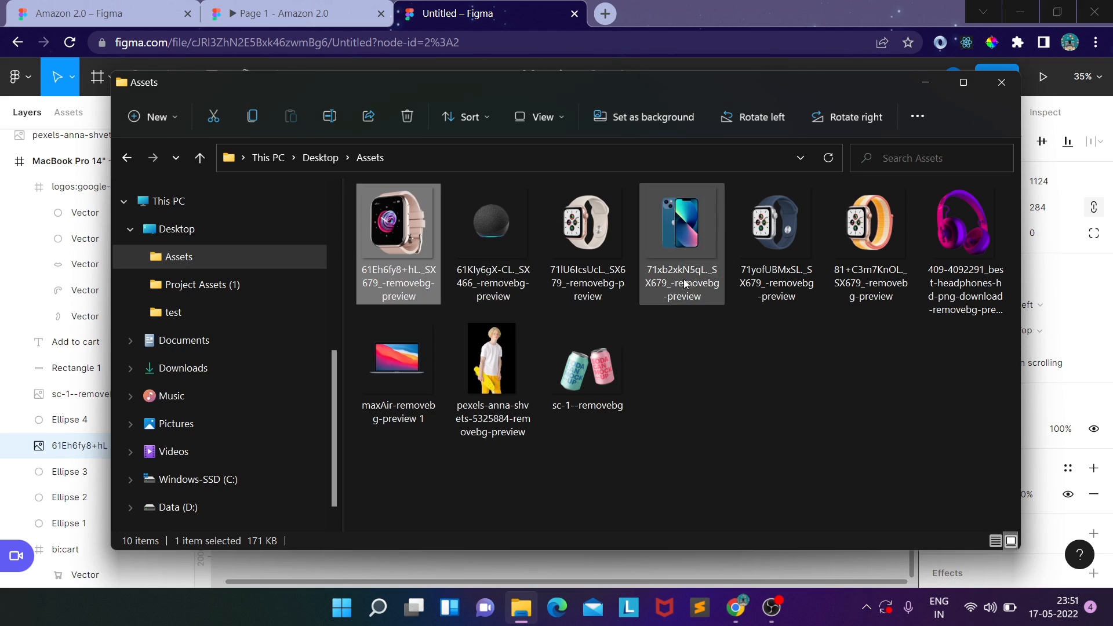
left_click(695, 222)
key("alt+Tab")
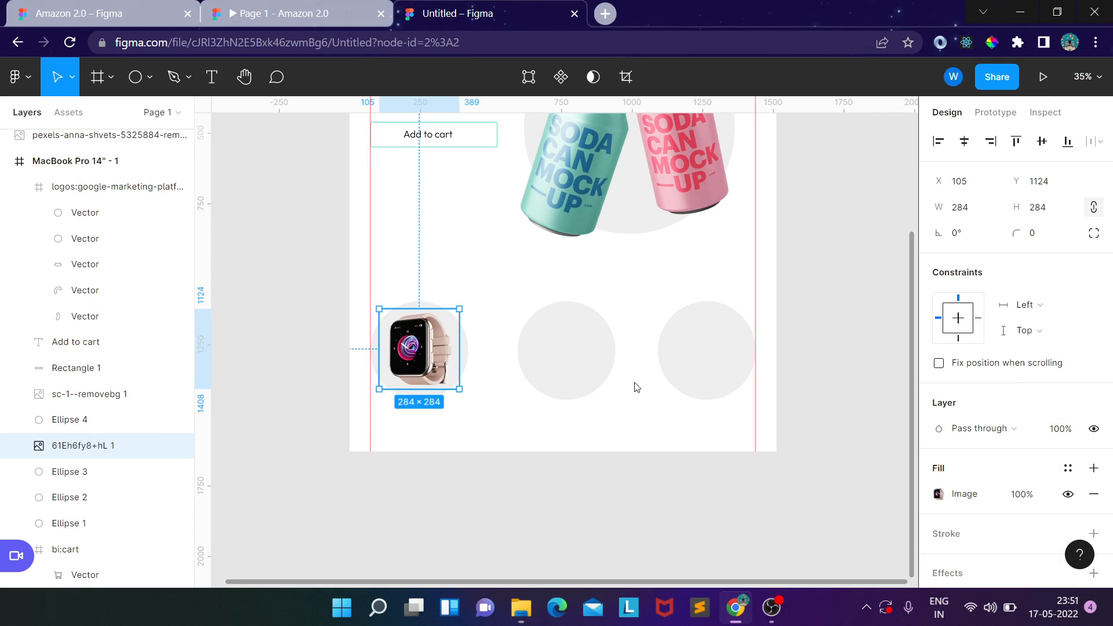
key("ctrl+v")
left_click_drag(659, 410, 596, 331)
left_click_drag(569, 303, 580, 346)
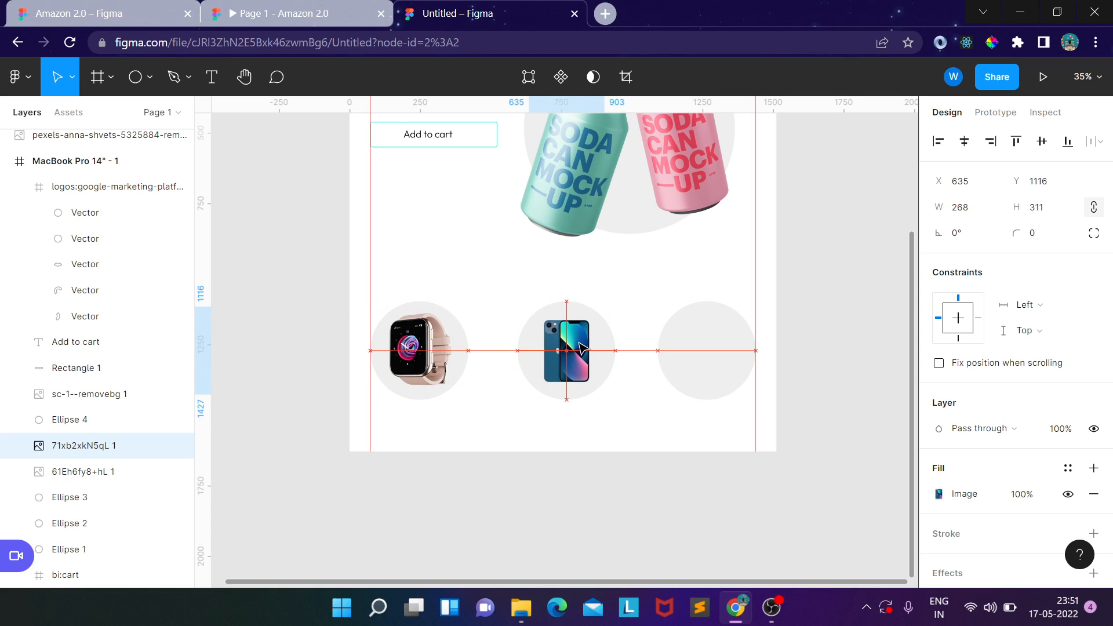
Step: Insert the purple headphones image from the Assets folder near the right circle and scale it to about 305 × 341
key("alt+Tab")
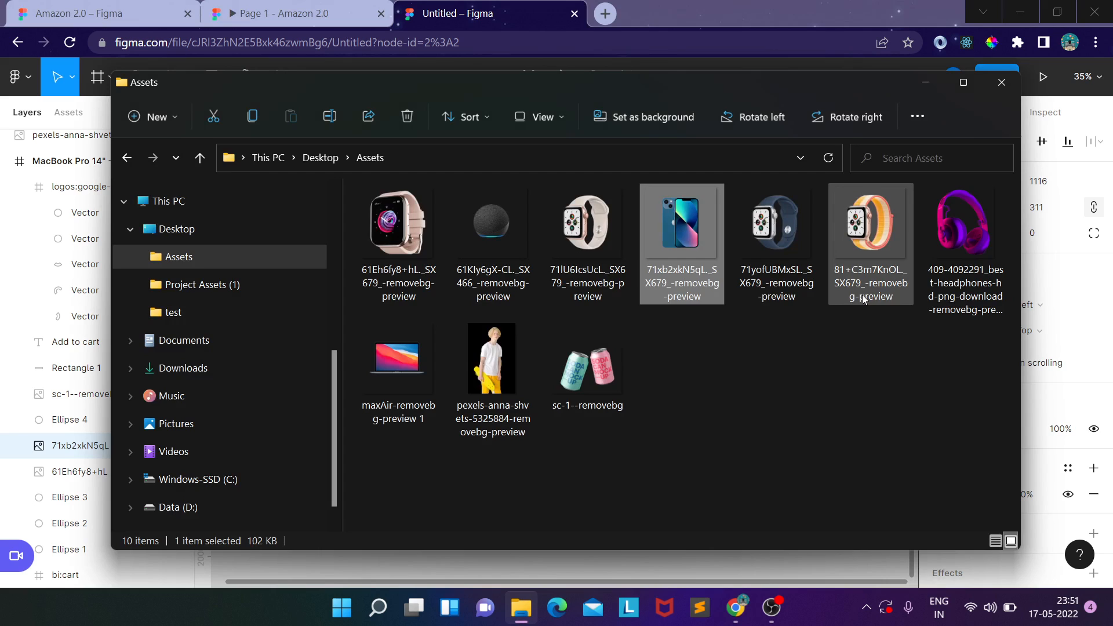
key("alt+Tab")
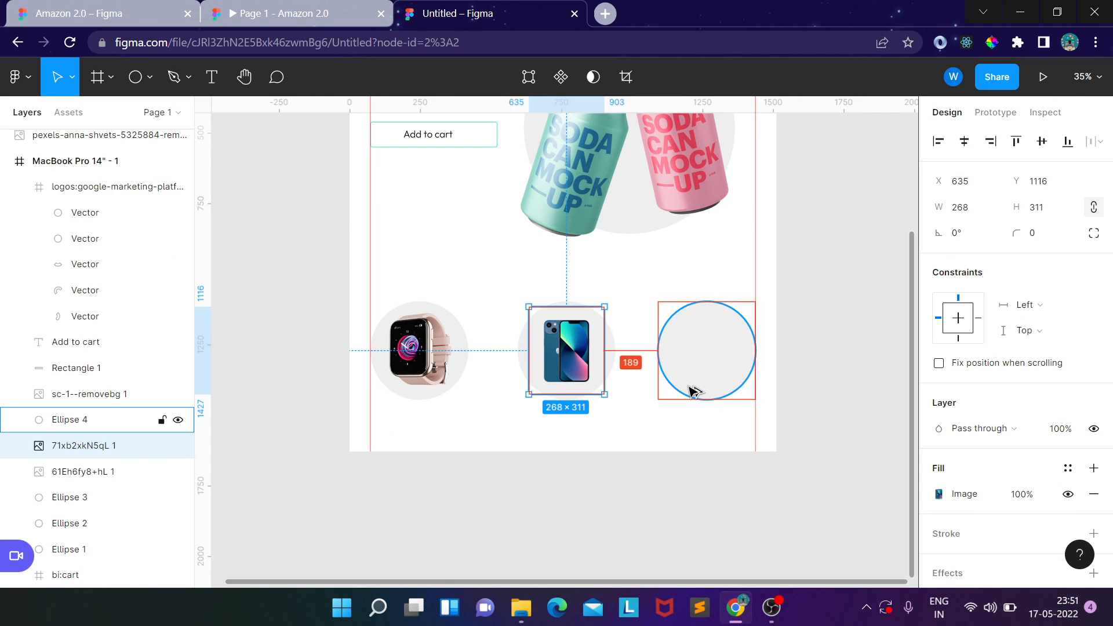
key("alt+Tab")
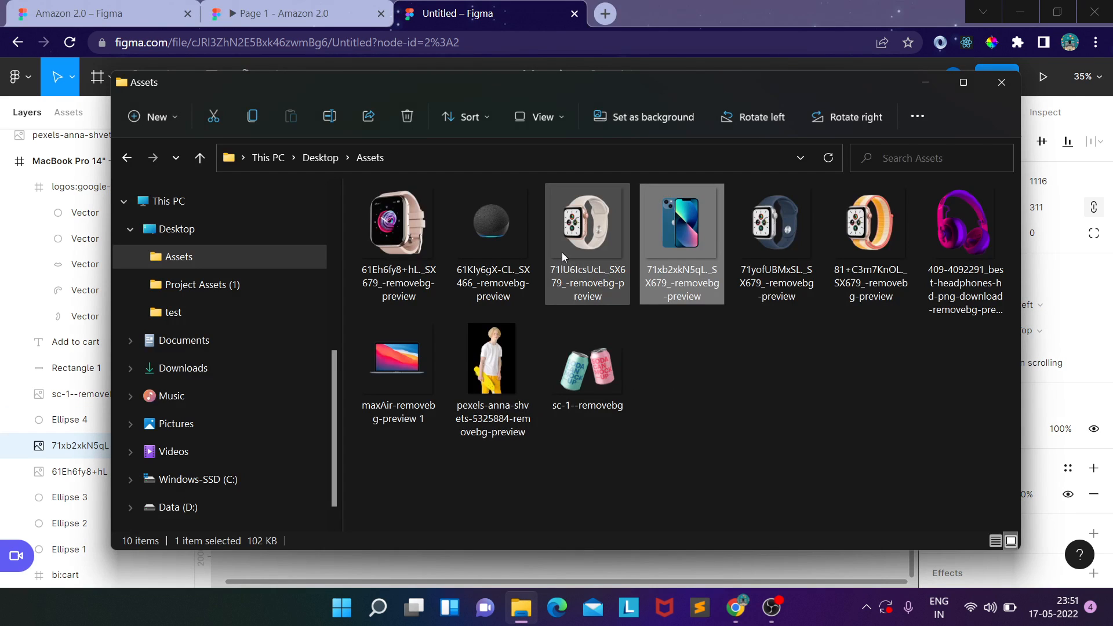
left_click(961, 233)
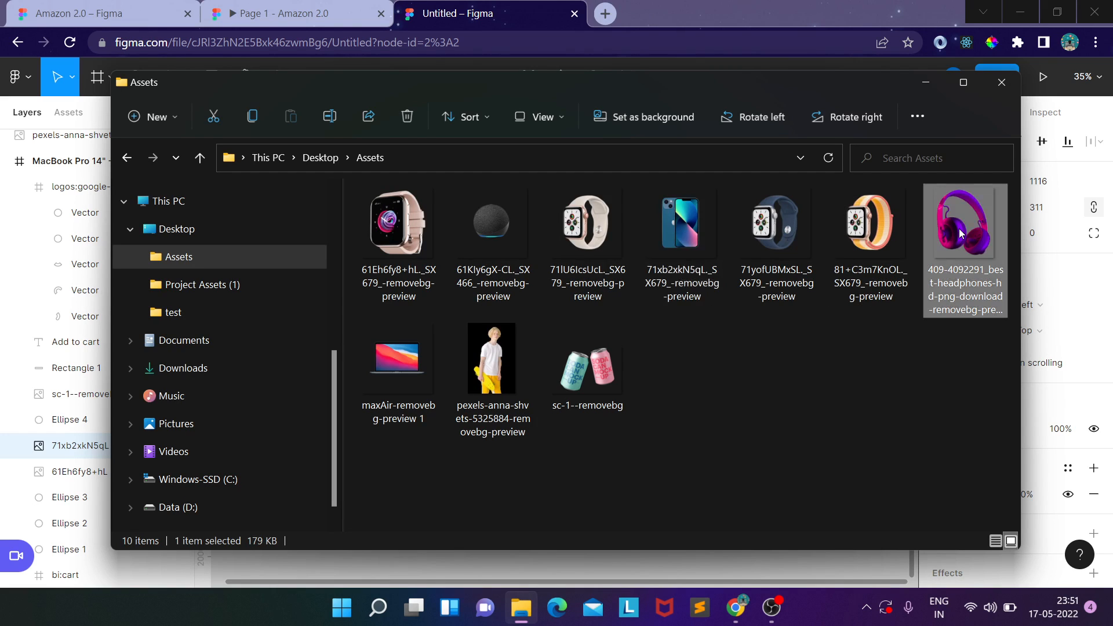
key("alt+Tab")
left_click_drag(804, 391, 709, 393)
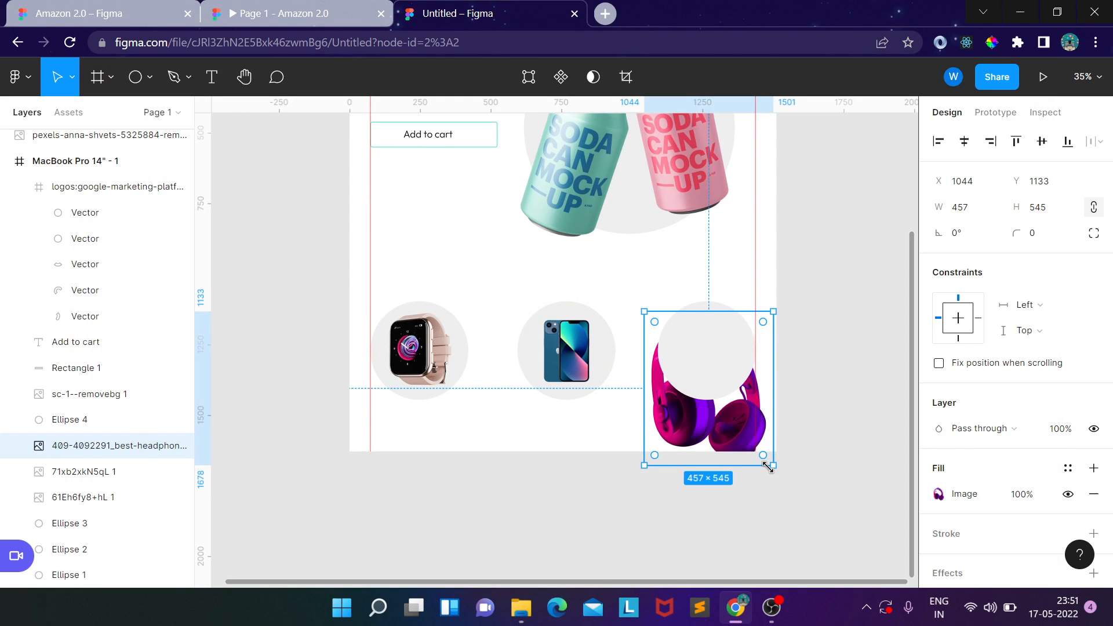
left_click_drag(708, 386, 661, 407)
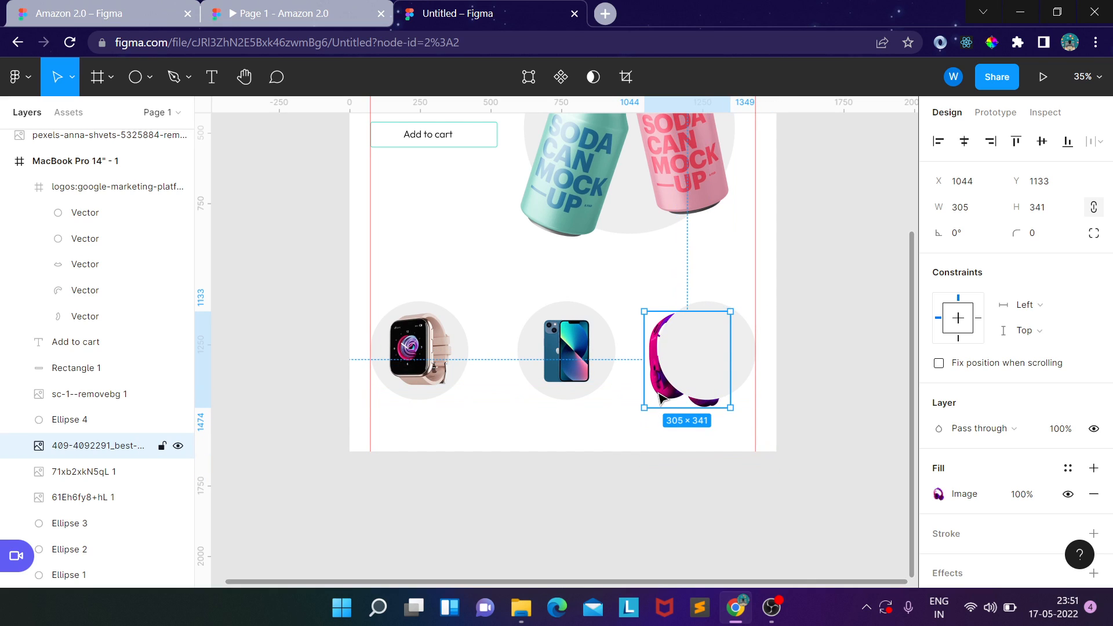
Step: Bring the headphones image to the front, centre it on the right circle and shrink it to fit inside
right_click(660, 394)
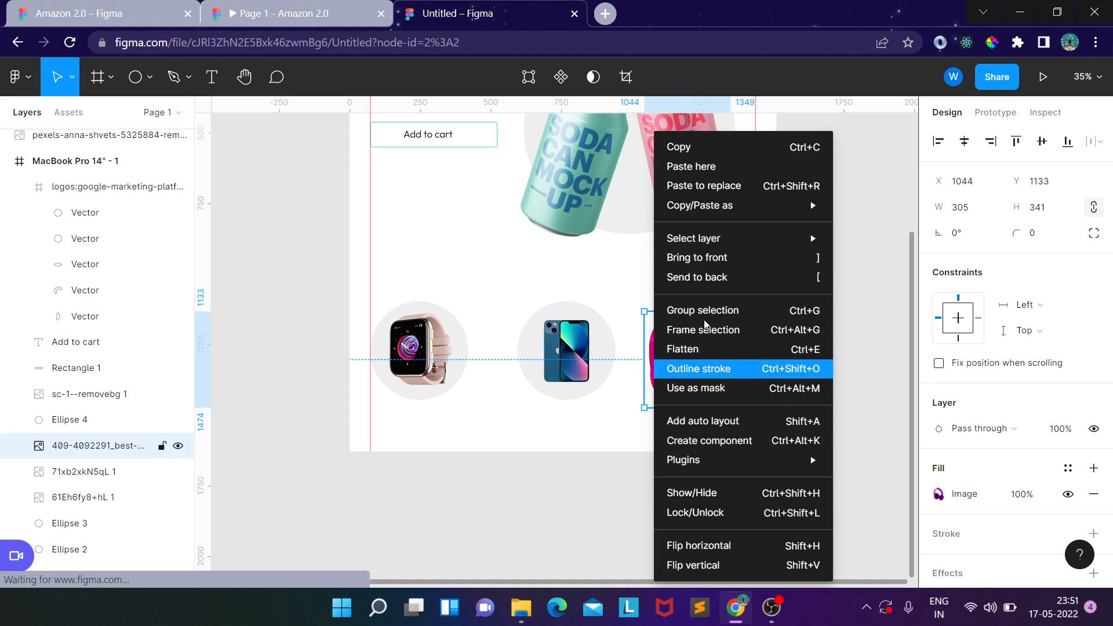
left_click(722, 257)
left_click_drag(685, 364, 708, 365)
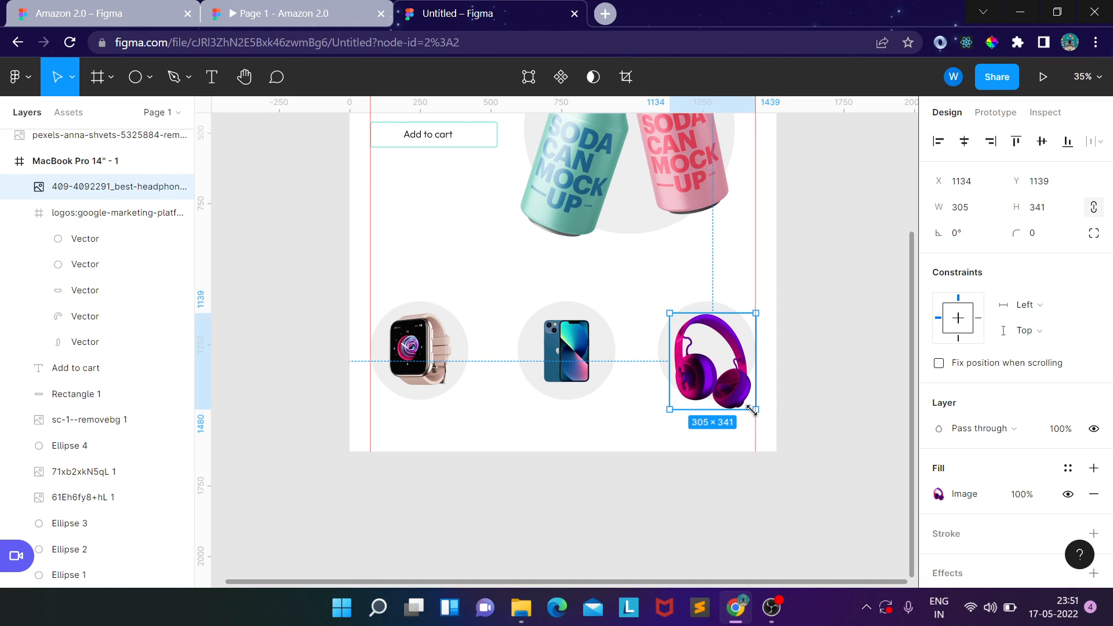
left_click_drag(753, 410, 718, 383)
left_click(799, 316)
scroll(802, 318, "up", 3)
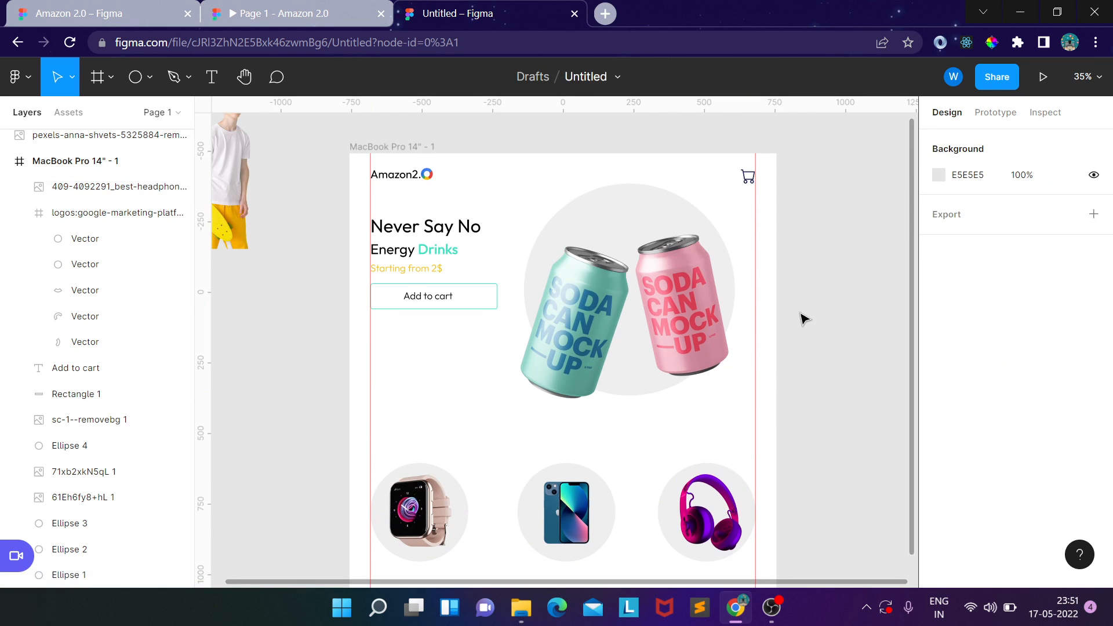
Step: Add the text "Big Bang sale" above the smartwatch circle at about X 131, Y 975
scroll(803, 319, "down", 2)
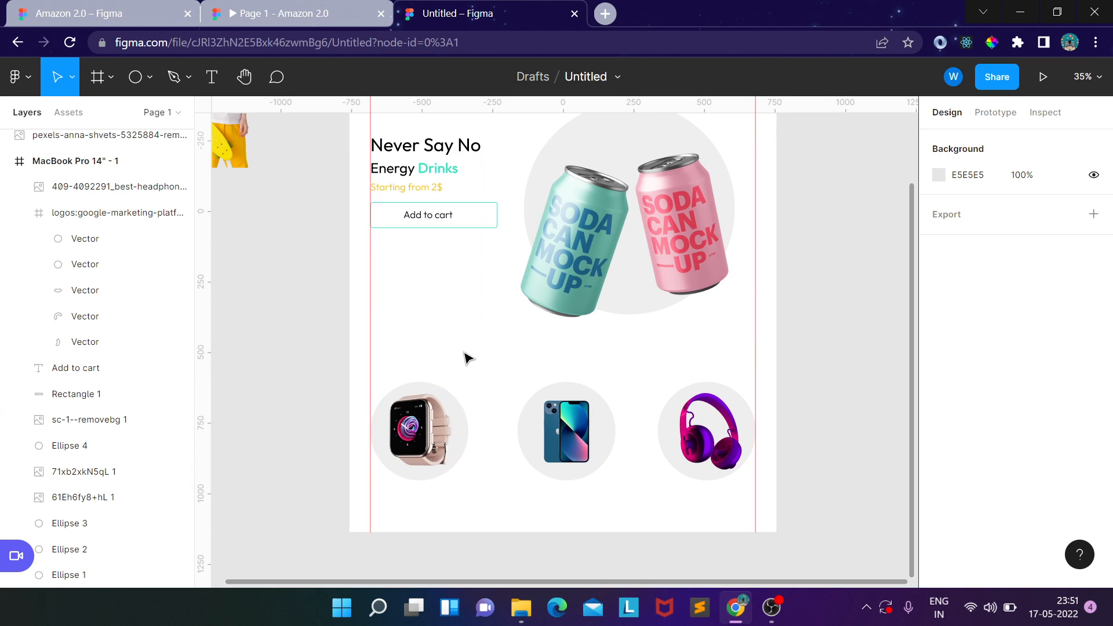
scroll(508, 244, "up", 2)
left_click(444, 232)
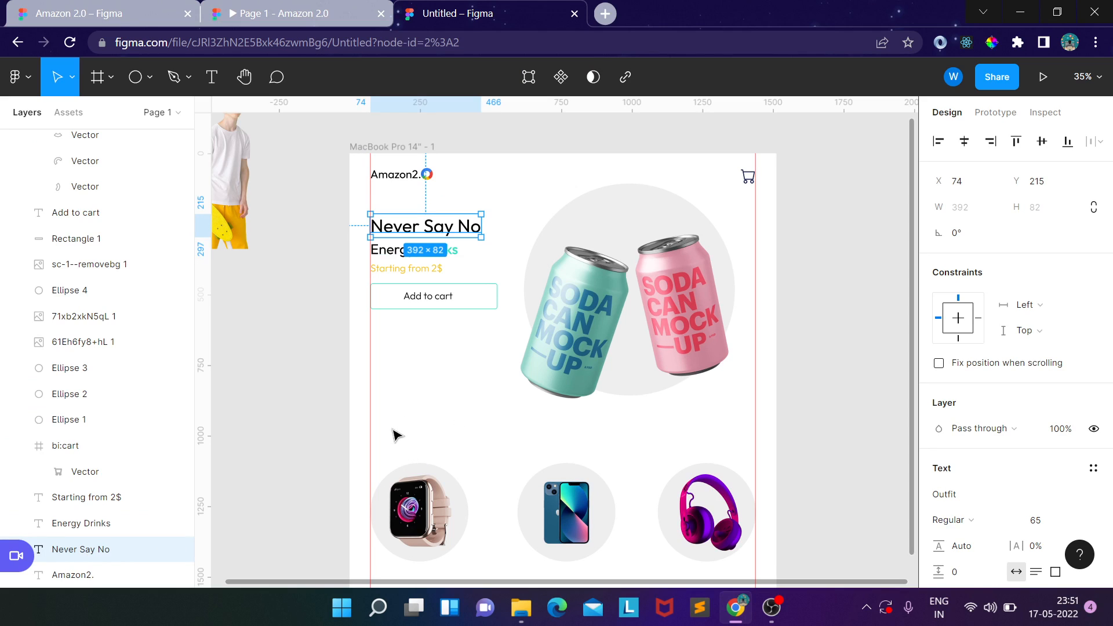
key("Return")
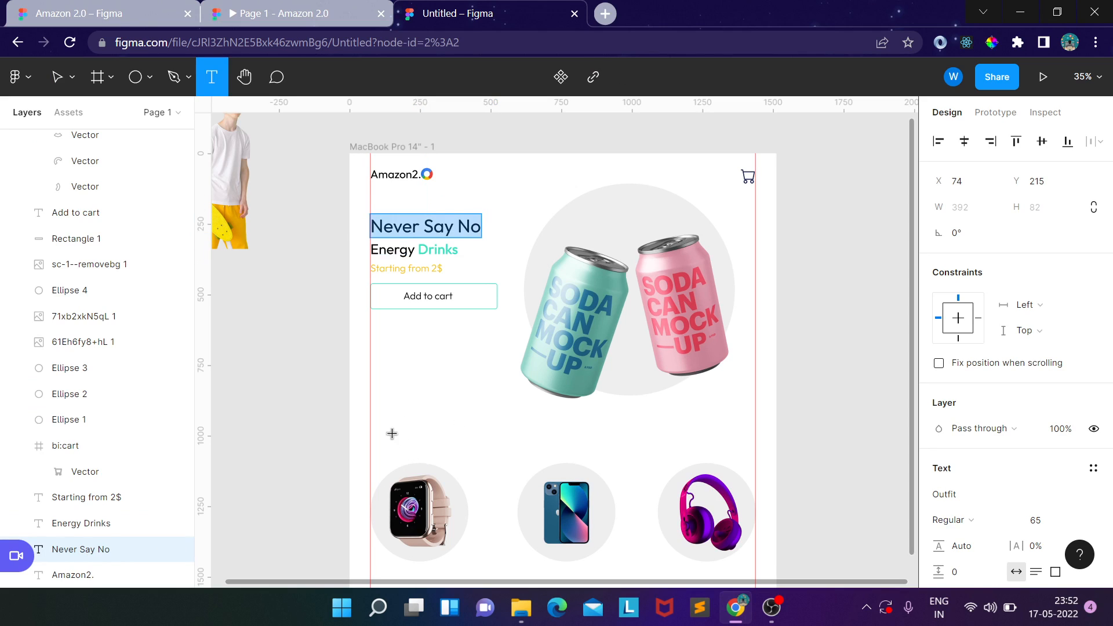
left_click(387, 430)
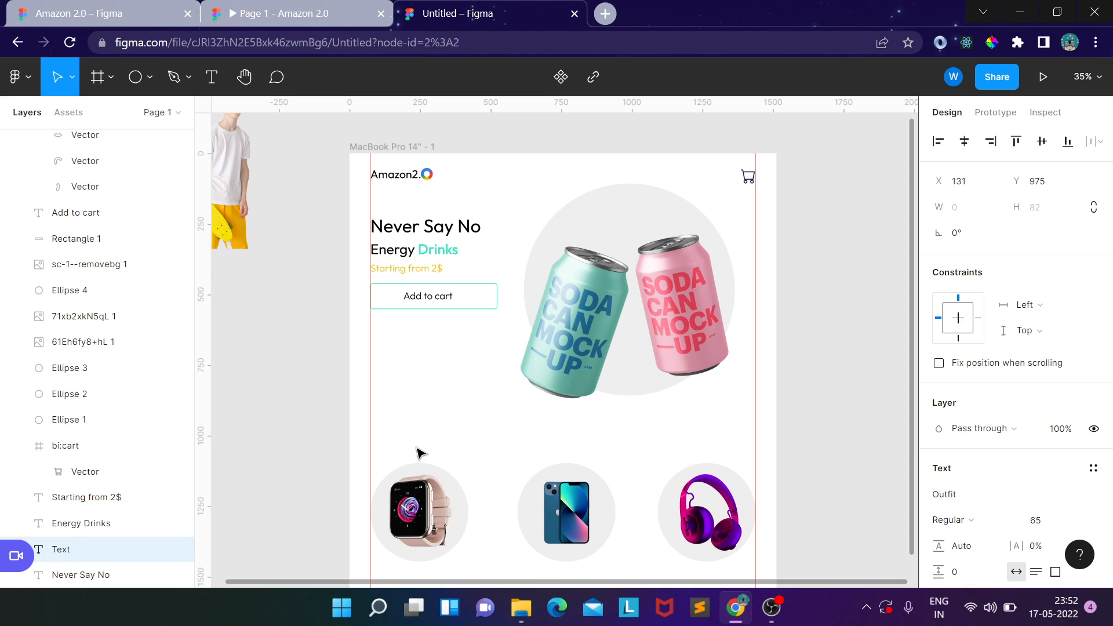
type("Big bang sale")
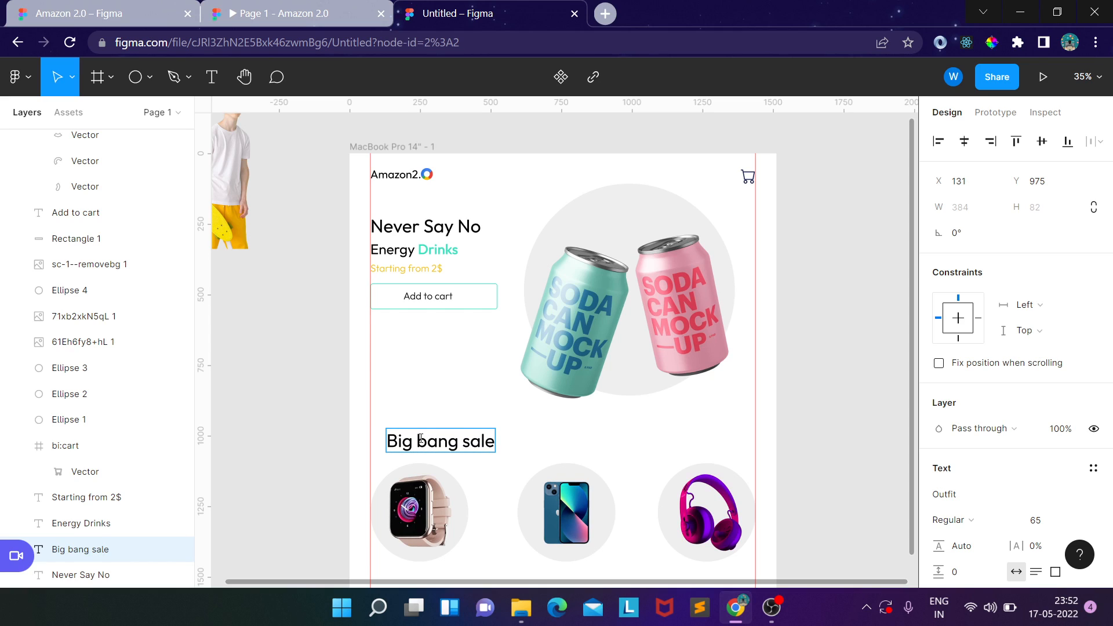
double_click(424, 438)
left_click(430, 435)
key("BackSpace")
type("B")
key("Escape")
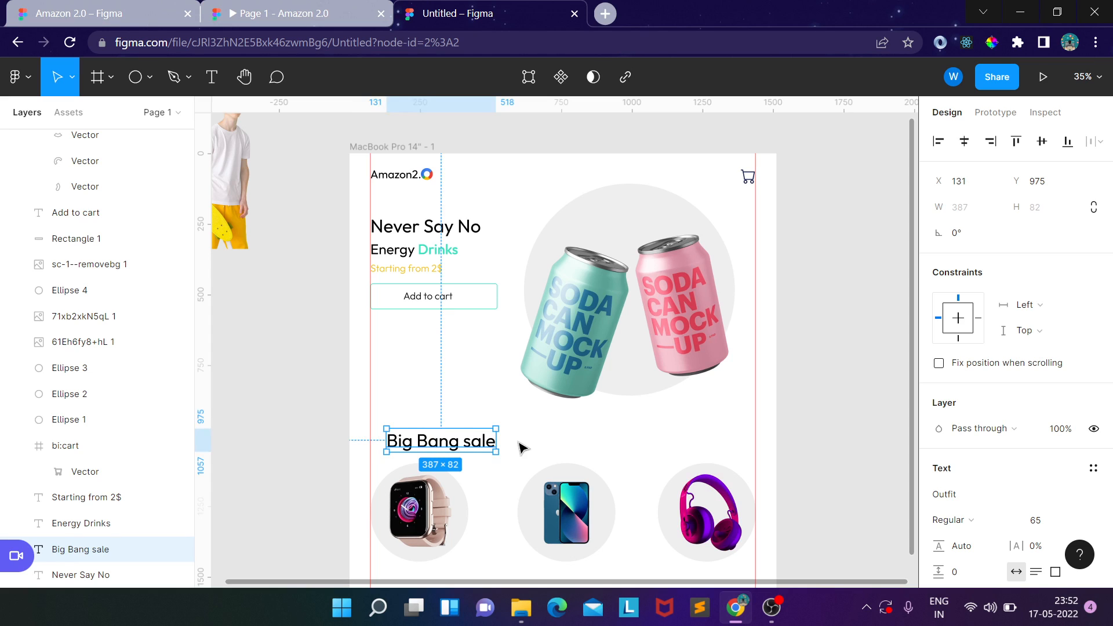
Step: Set the "Big Bang sale" heading's font size to 35 and align it to the left margin guide at X 74, Y 980
left_click_drag(466, 449, 451, 440)
left_click(1042, 522)
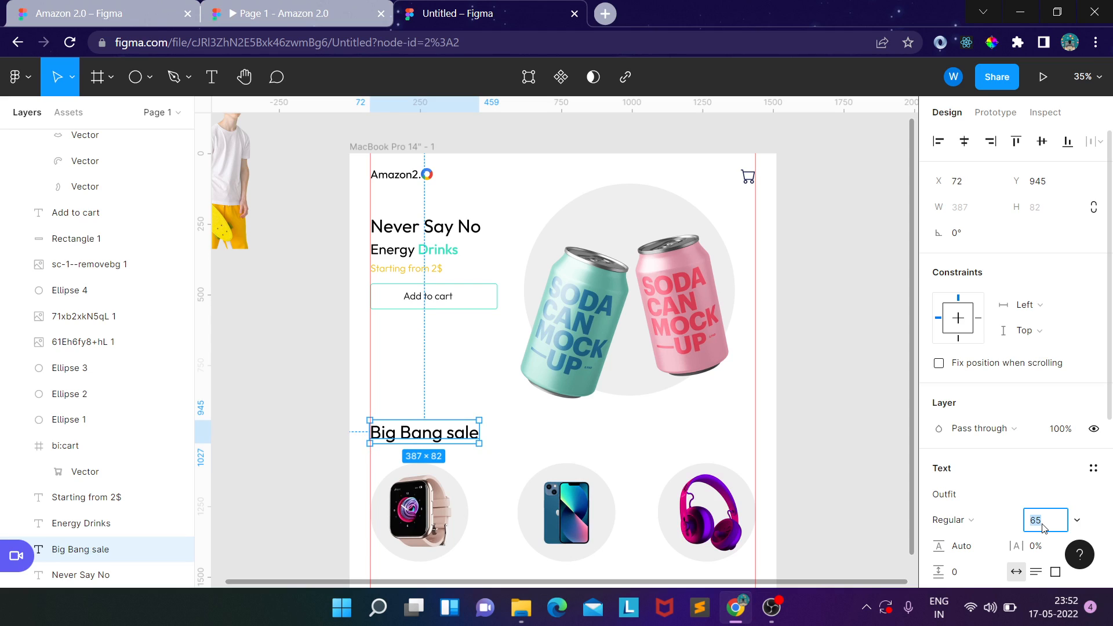
left_click(1044, 528)
type("35")
key("Return")
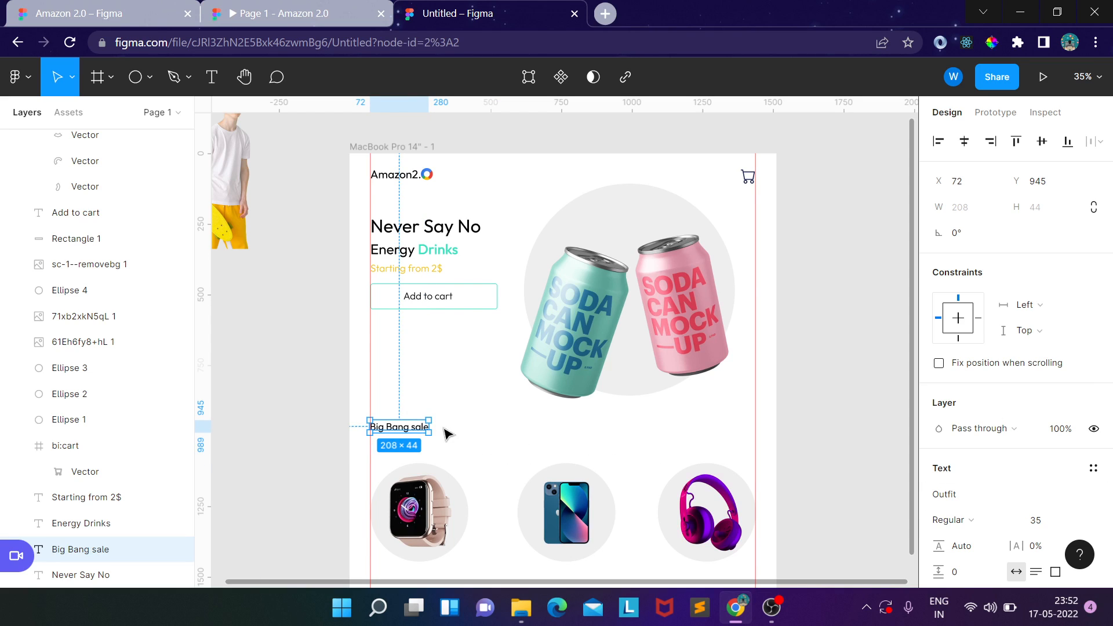
left_click_drag(426, 432, 424, 430)
Step: Change the "Big Bang sale" heading's font weight to Medium
left_click(980, 520)
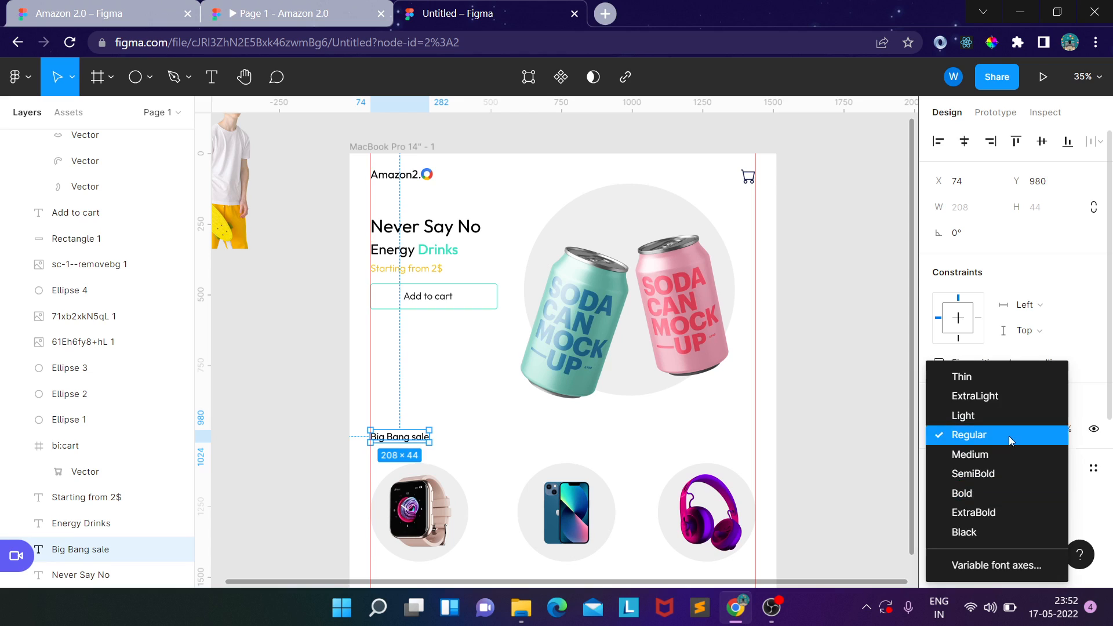
left_click(1007, 456)
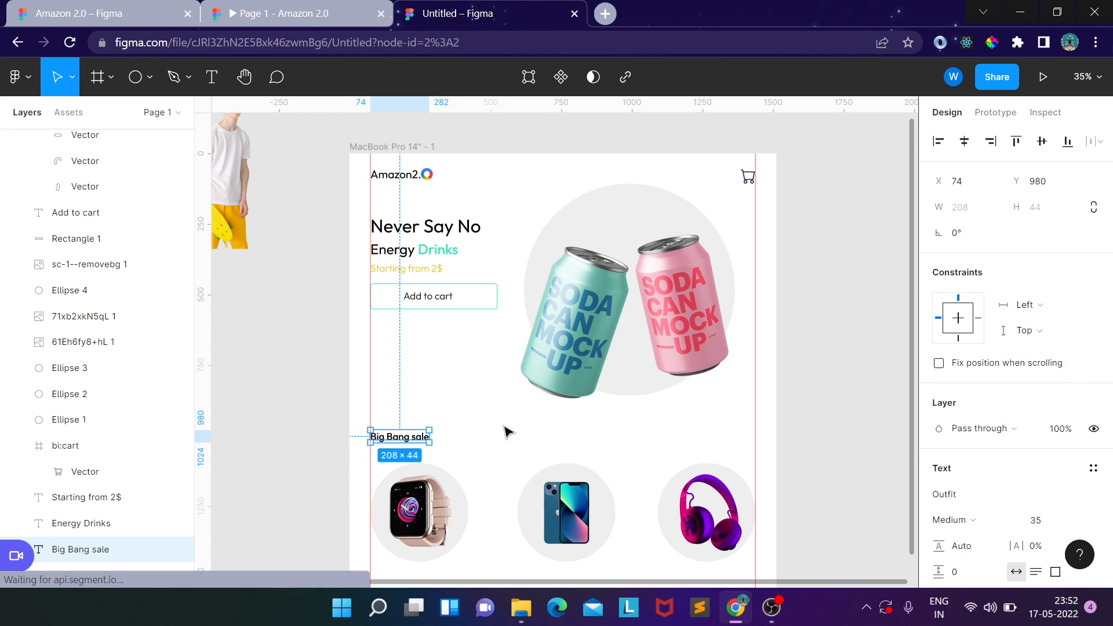
left_click(507, 432)
scroll(527, 394, "down", 2)
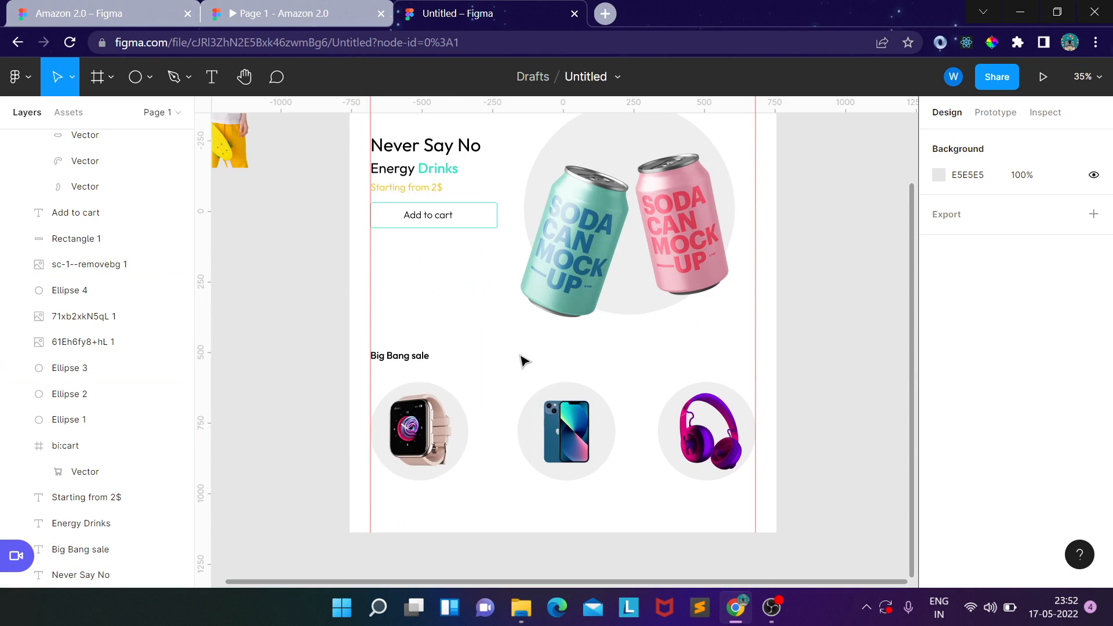
scroll(502, 368, "up", 2)
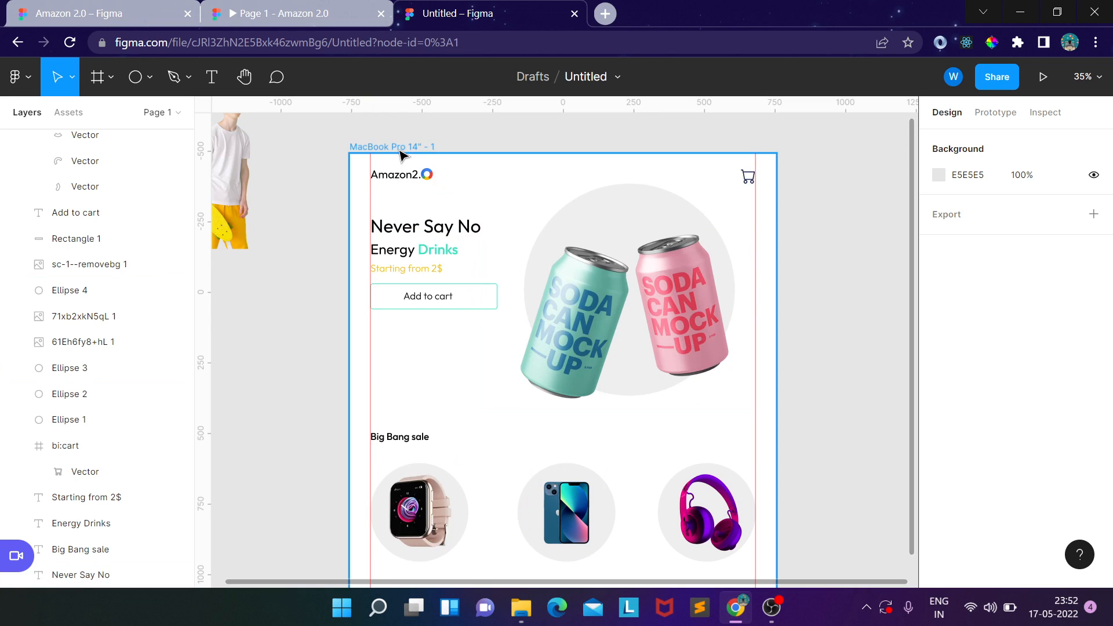
Step: Extend the MacBook Pro 14" frame downwards to a height of about 2067
left_click(468, 189)
scroll(571, 249, "down", 2)
scroll(571, 249, "down", 4)
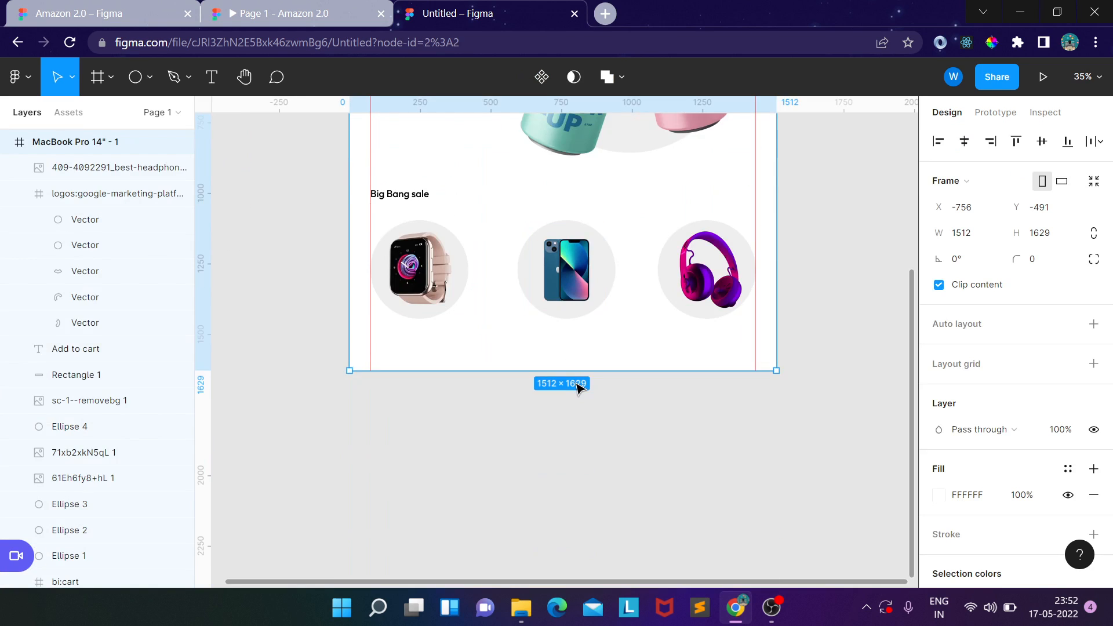
left_click_drag(575, 401, 582, 497)
scroll(837, 313, "up", 2)
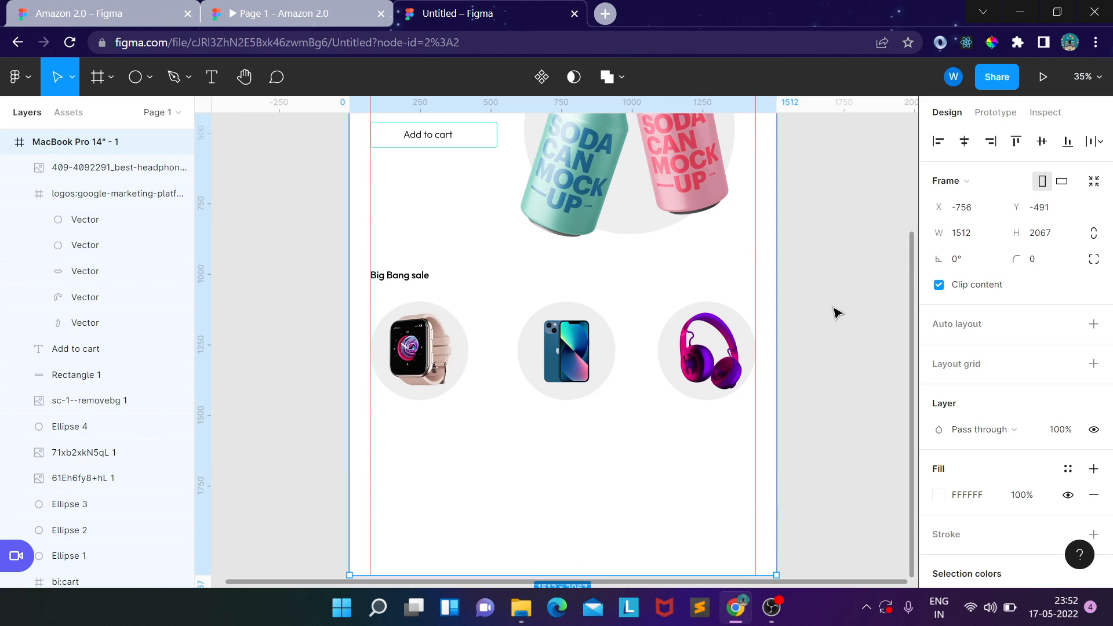
scroll(837, 313, "up", 4)
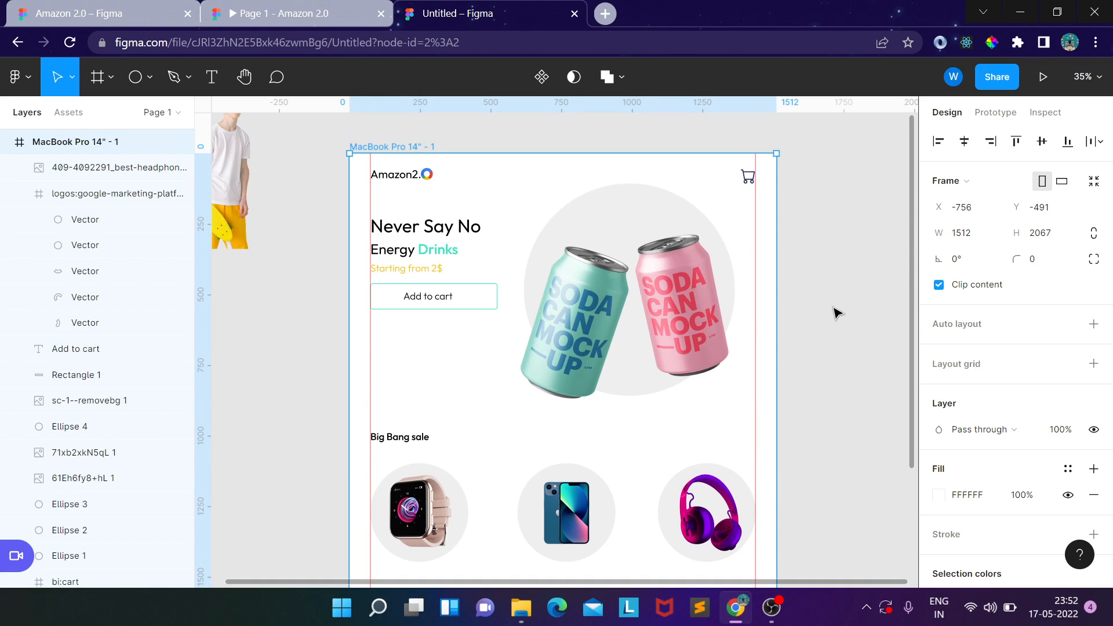
scroll(837, 313, "down", 4)
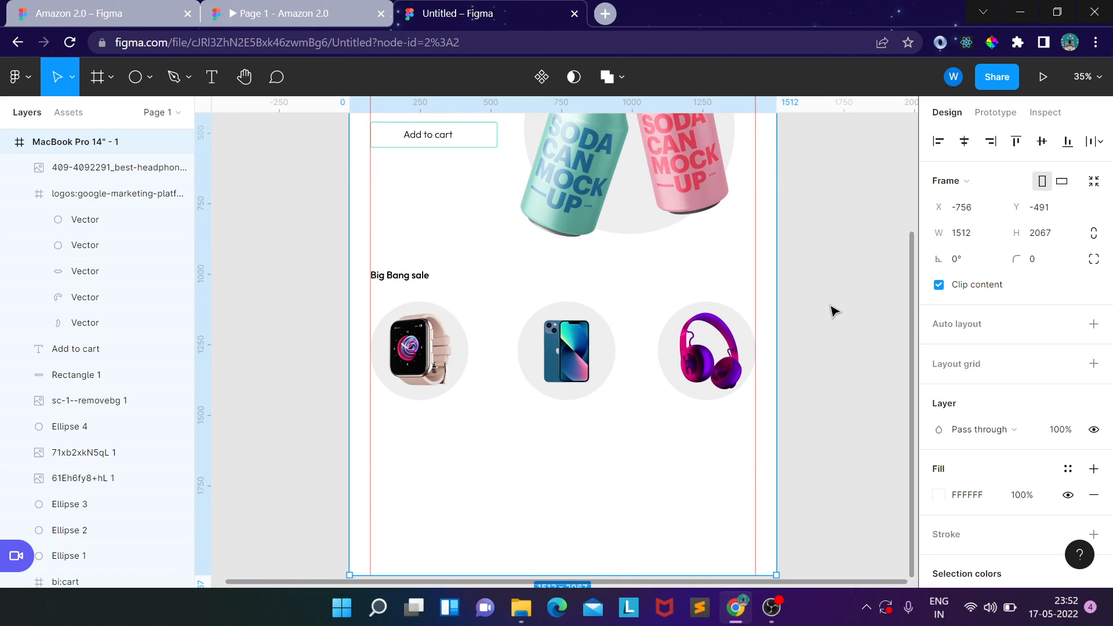
Step: Check the prototype's MacBook Air banner and draw a rectangle about 1365 × 450 between the margin guides below the product circles
left_click(377, 6)
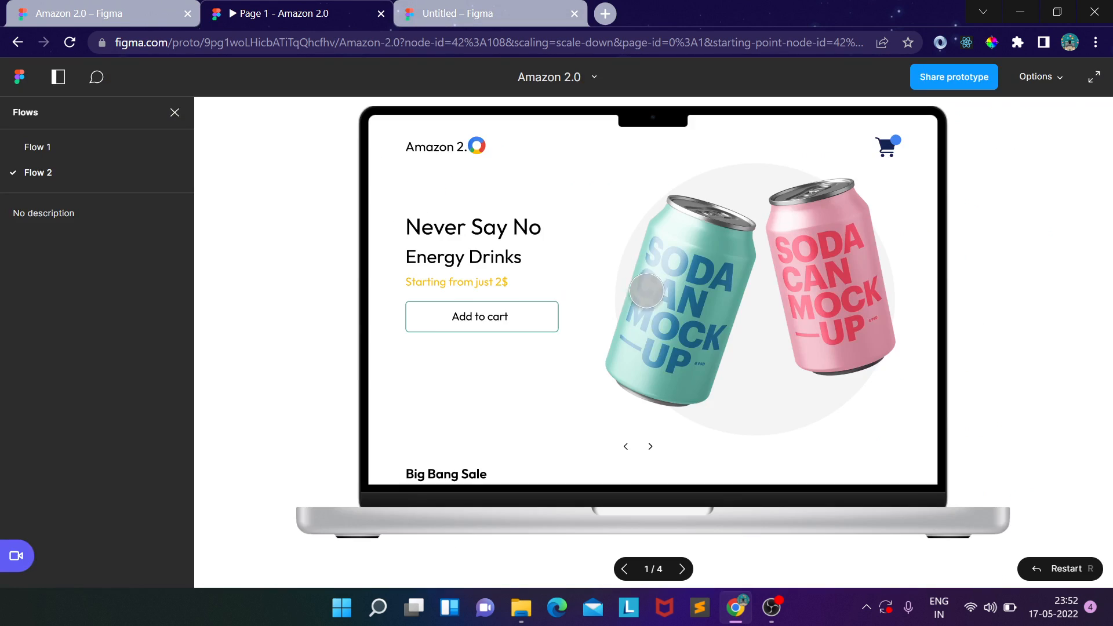
scroll(649, 296, "down", 5)
scroll(650, 295, "down", 1)
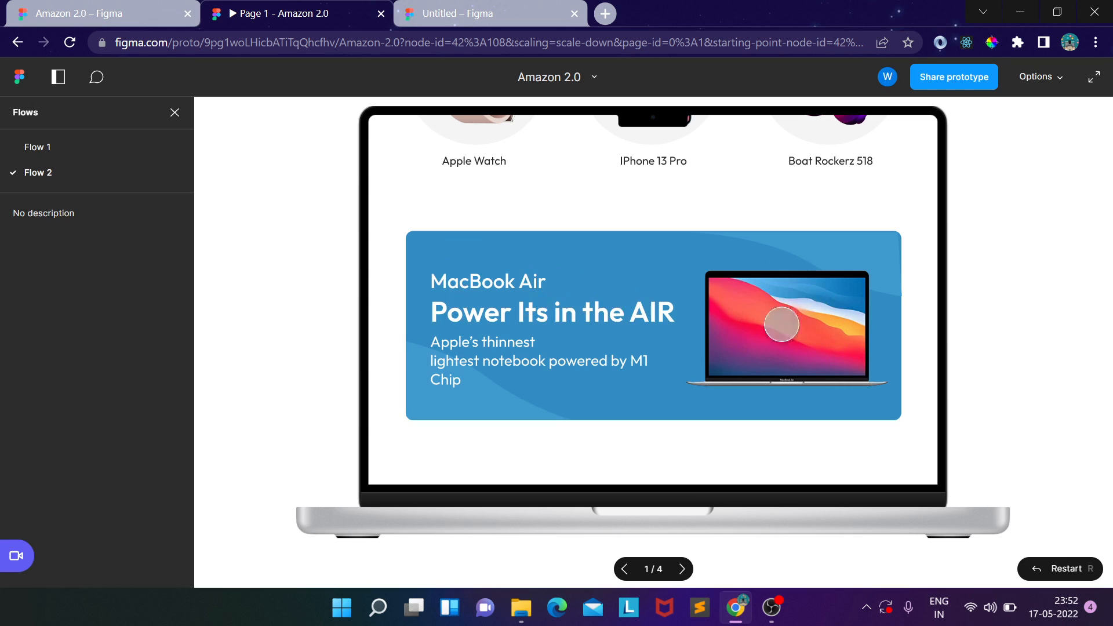
left_click(494, 6)
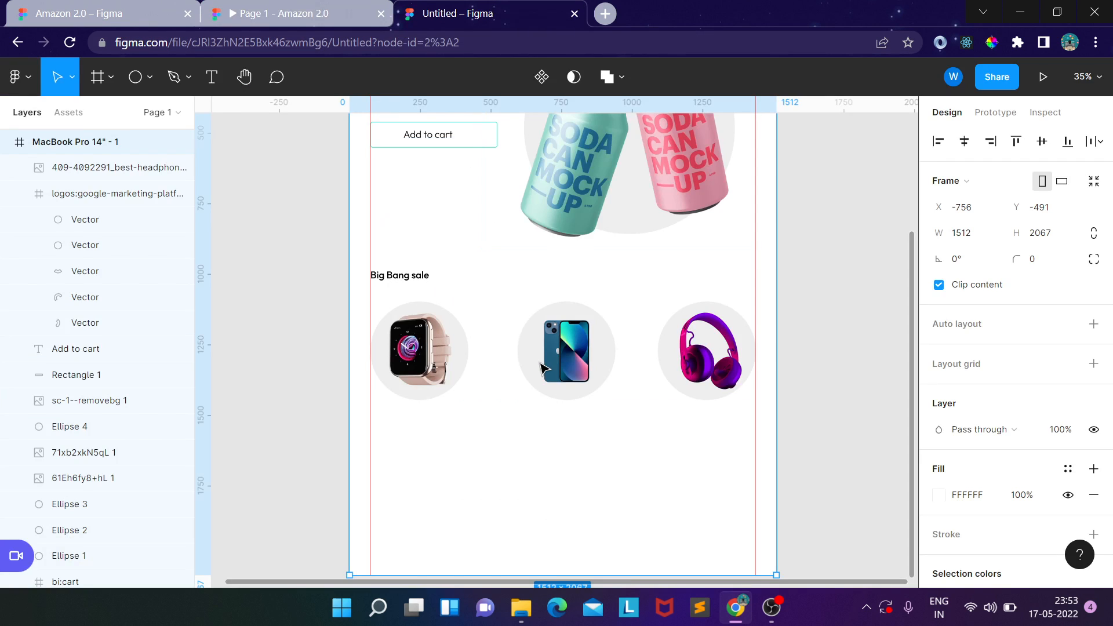
scroll(542, 399, "down", 3)
key("r")
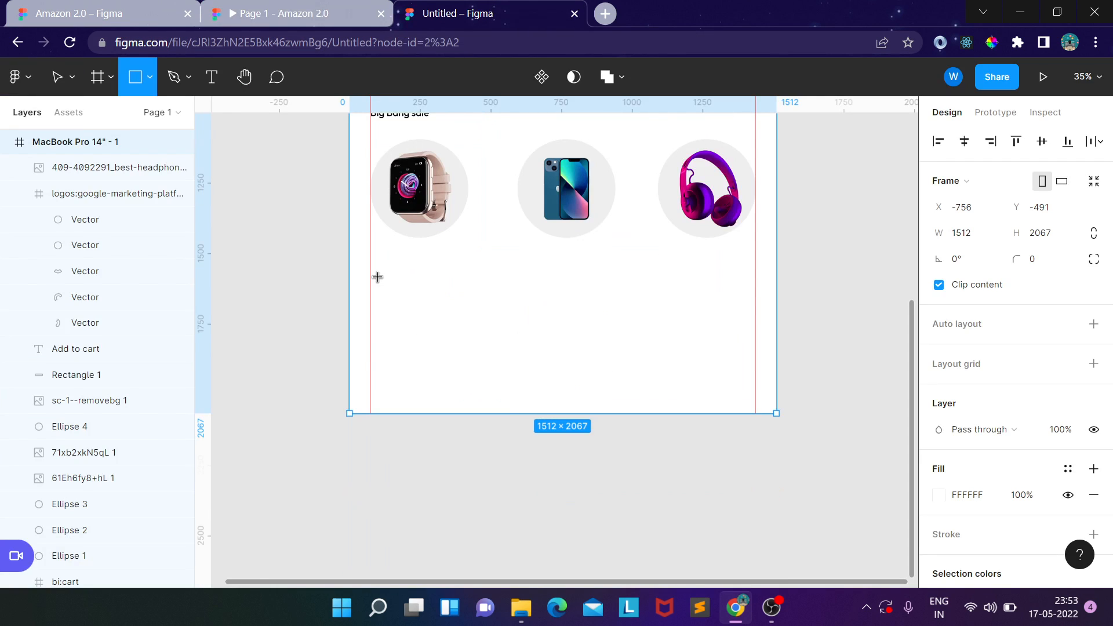
mouse_move(372, 272)
left_mouse_down()
mouse_move(445, 360)
mouse_move(566, 383)
mouse_move(698, 383)
mouse_move(759, 403)
left_mouse_up()
Step: Set the banner rectangle's corner radius to 10 and its fill to the blue document colour 3F83F2
left_click(1043, 240)
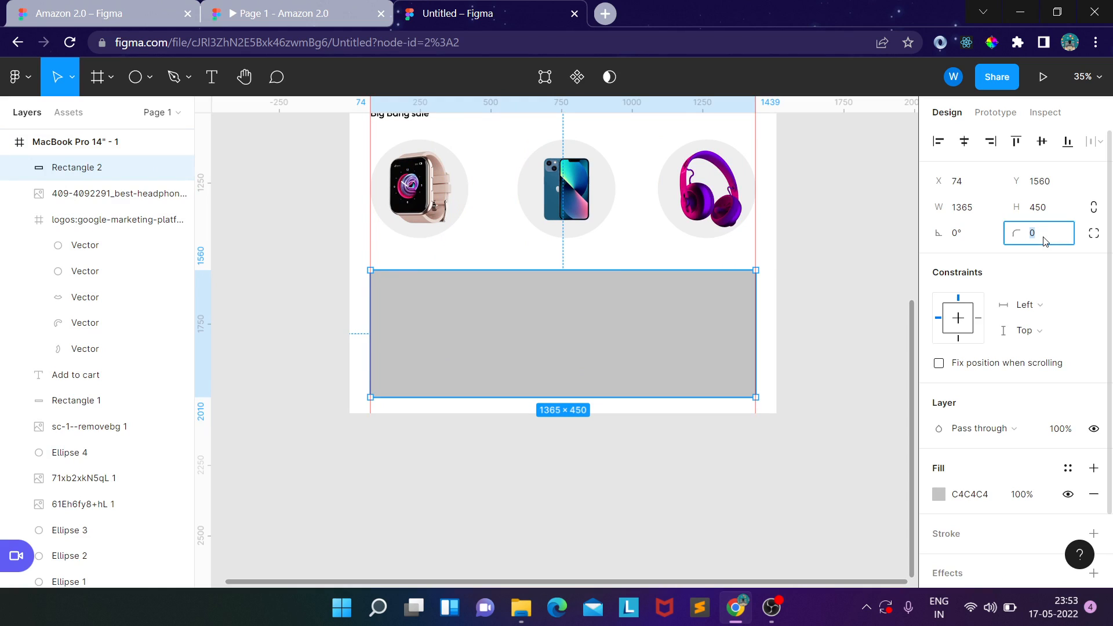
key("Return")
left_click(939, 496)
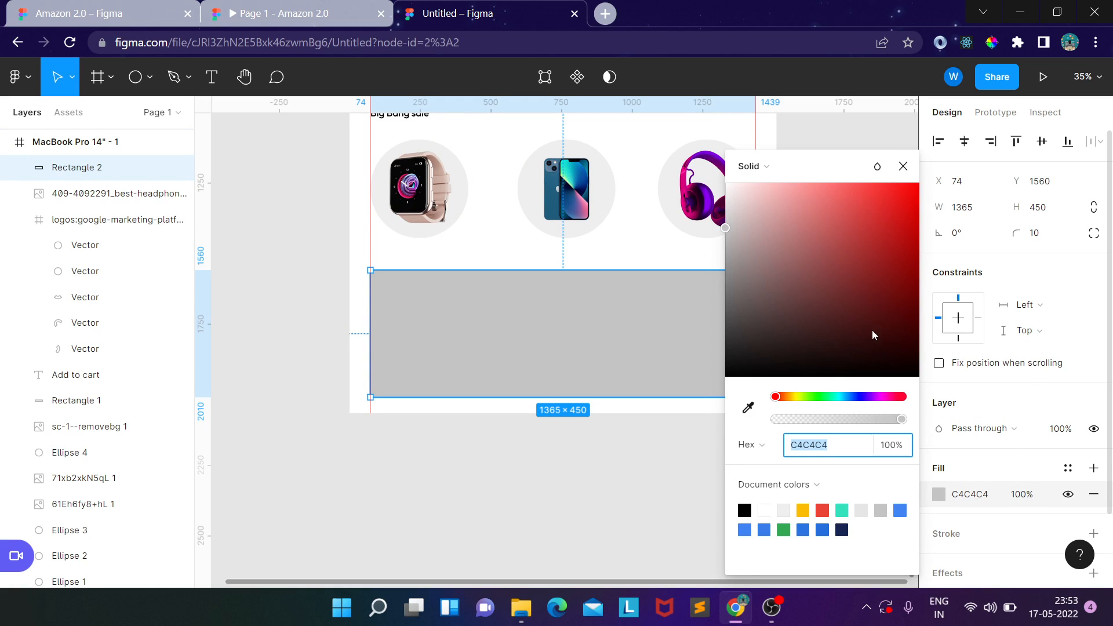
left_click_drag(747, 200, 726, 200)
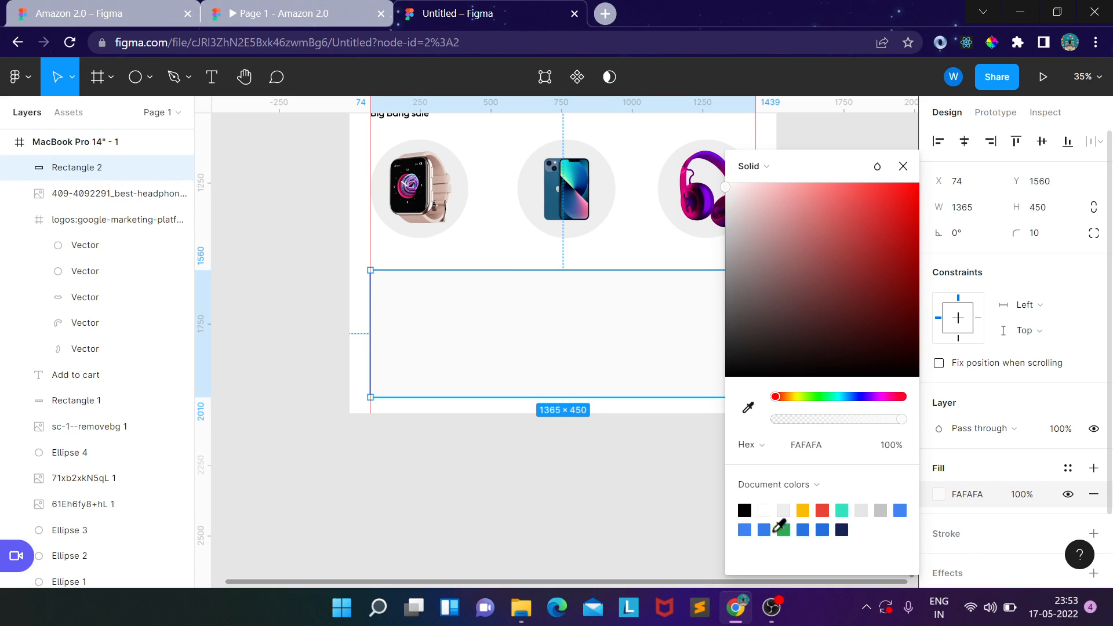
left_click(748, 531)
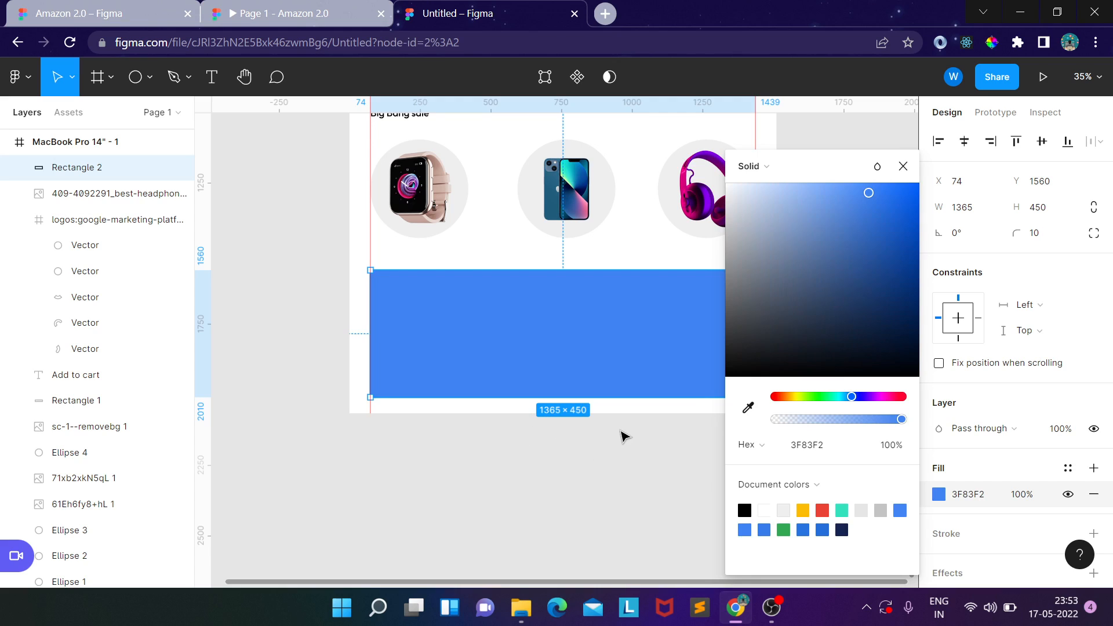
left_click(630, 447)
left_click(584, 371)
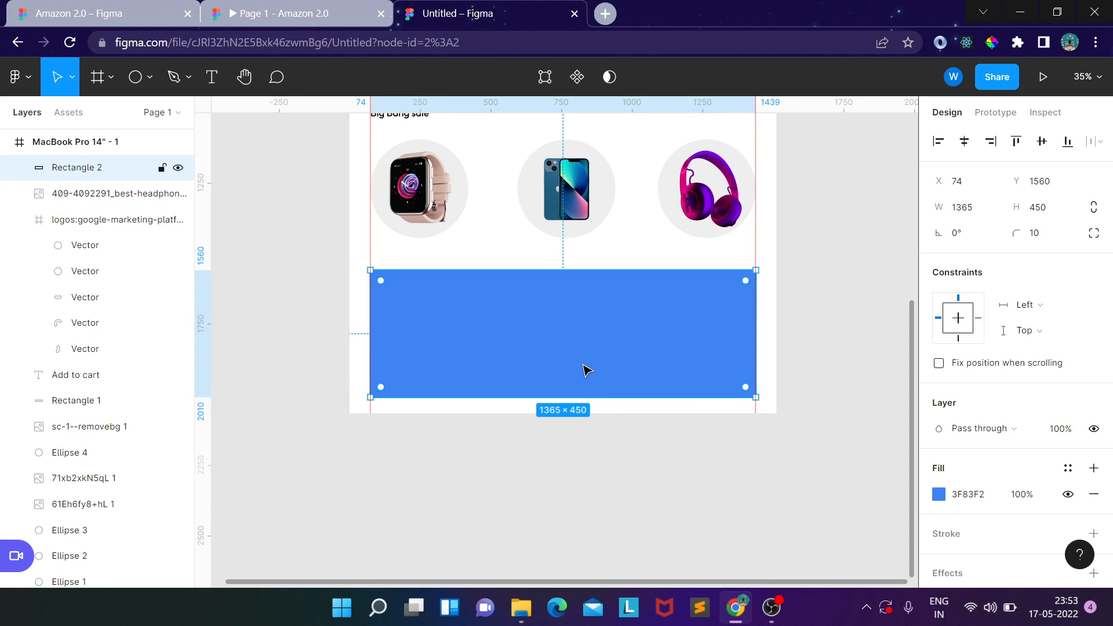
Step: Place the maxAir-removebg-preview 1 image from the Assets folder on the banner's right half and scale it to about 718 × 717
key("alt+Tab")
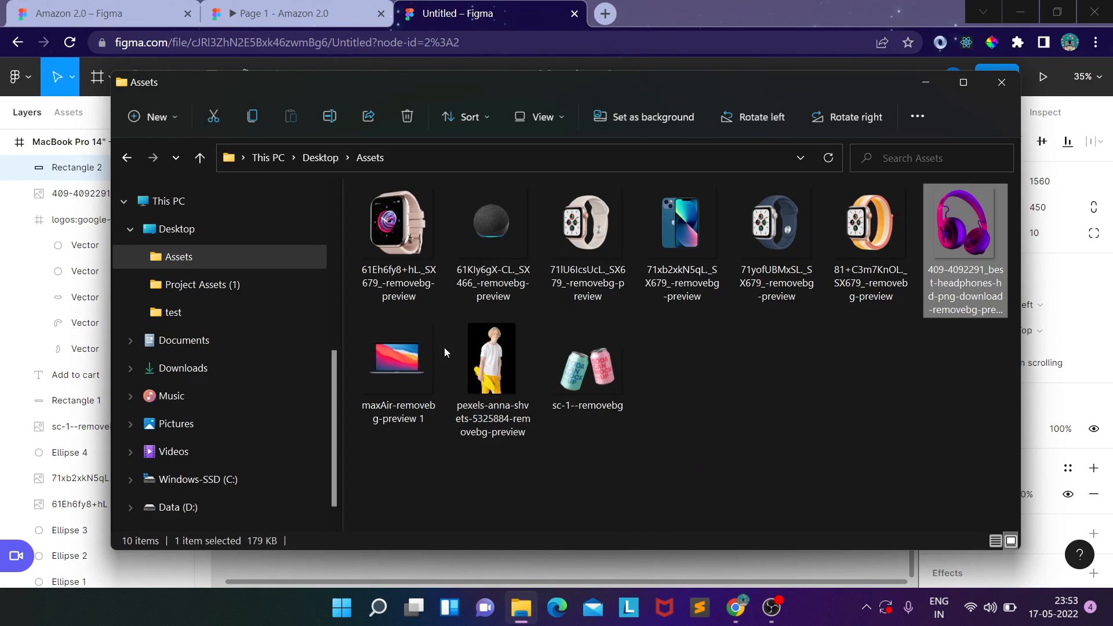
left_click(412, 347)
left_click_drag(571, 398, 671, 353)
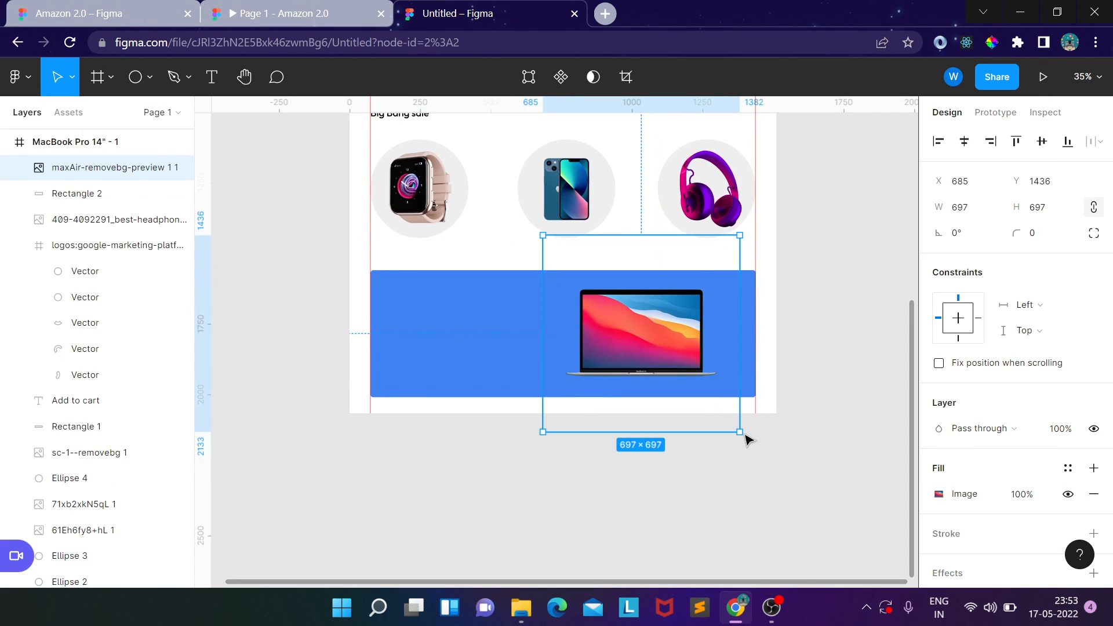
left_click_drag(740, 432, 742, 436)
Step: Check the prototype banner's wording and add the two-line heading "MacBook AIR / Power Its In The AIR" on the blue banner's left side
left_click(442, 295)
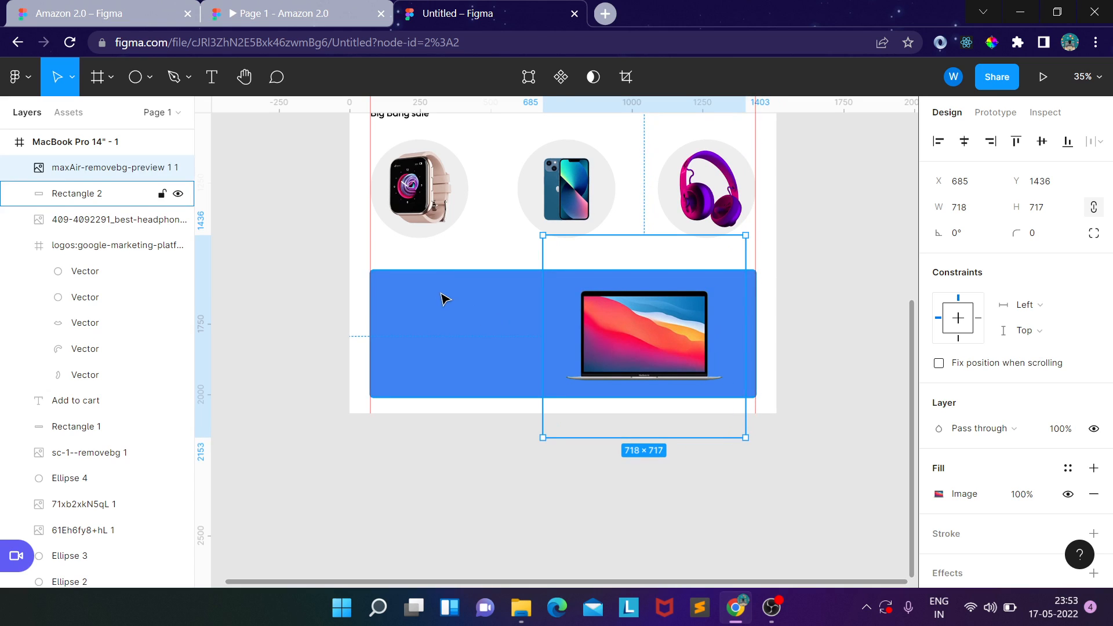
scroll(443, 299, "up", 3)
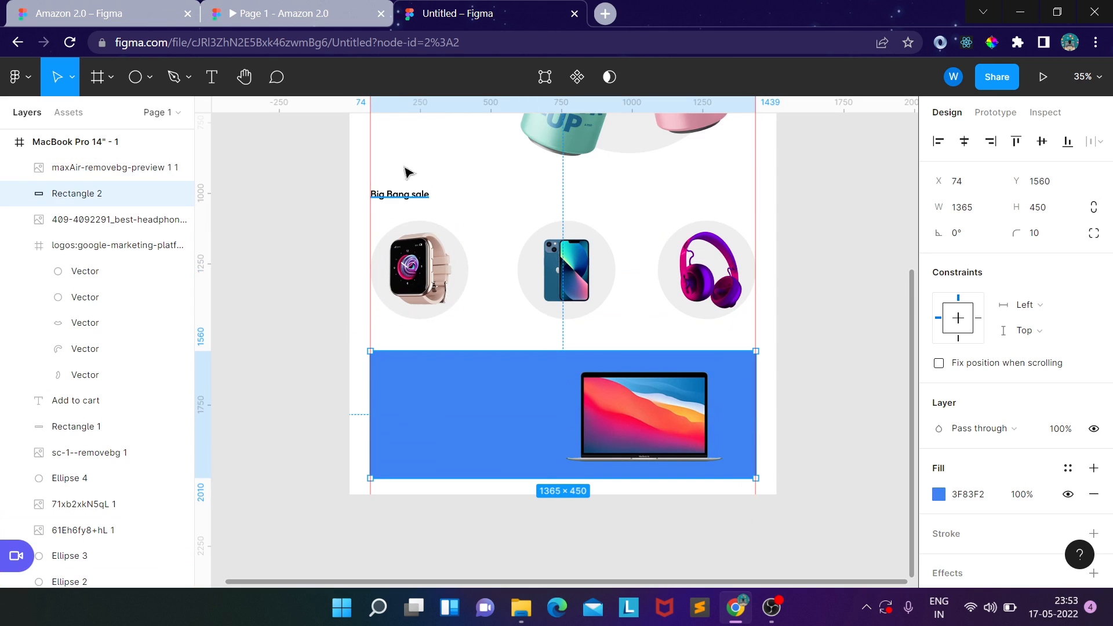
left_click(86, 4)
left_click(242, 7)
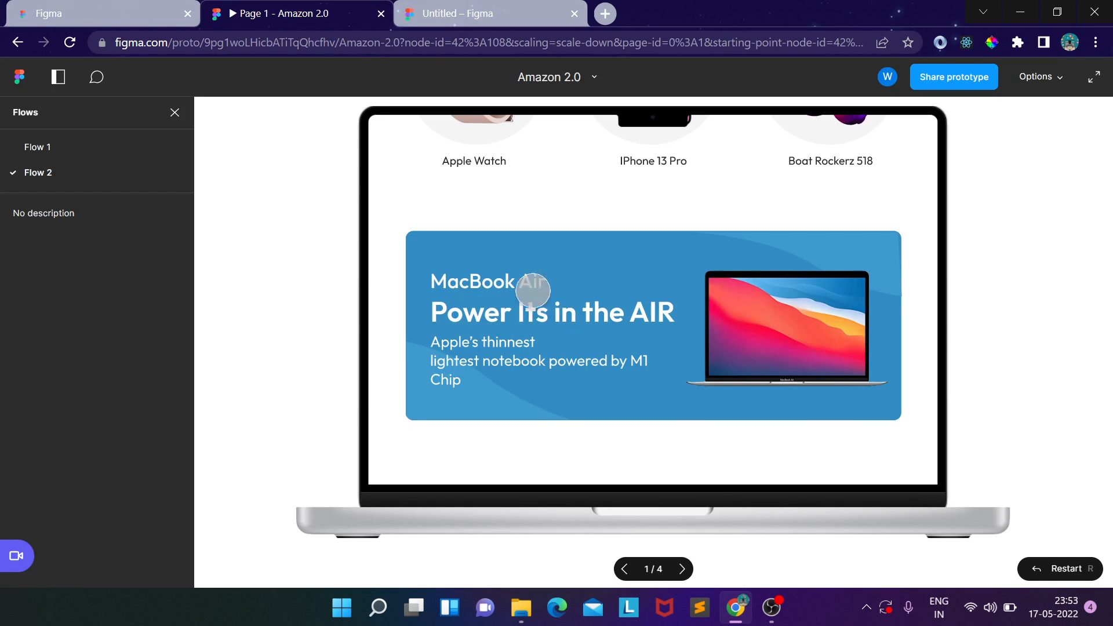
left_click(497, 6)
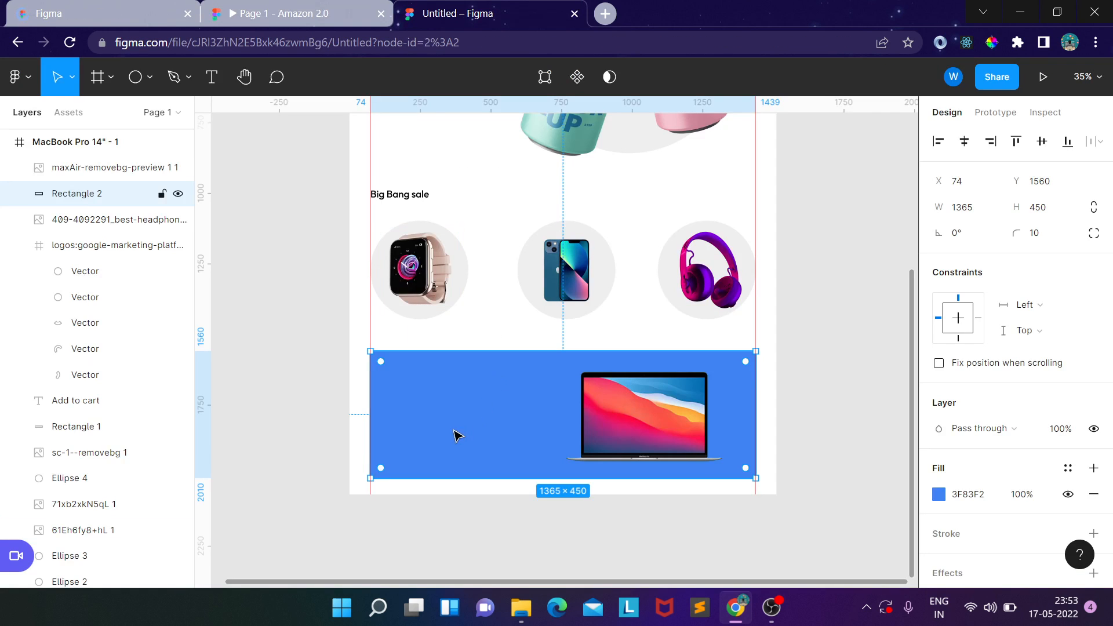
key("t")
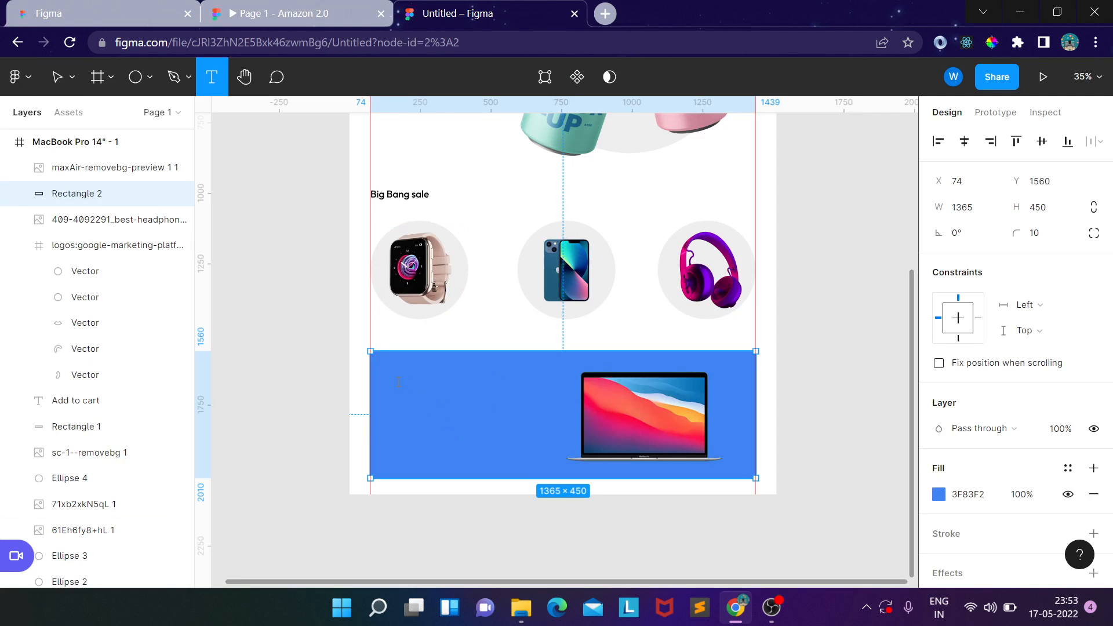
left_click(398, 381)
type("MacB")
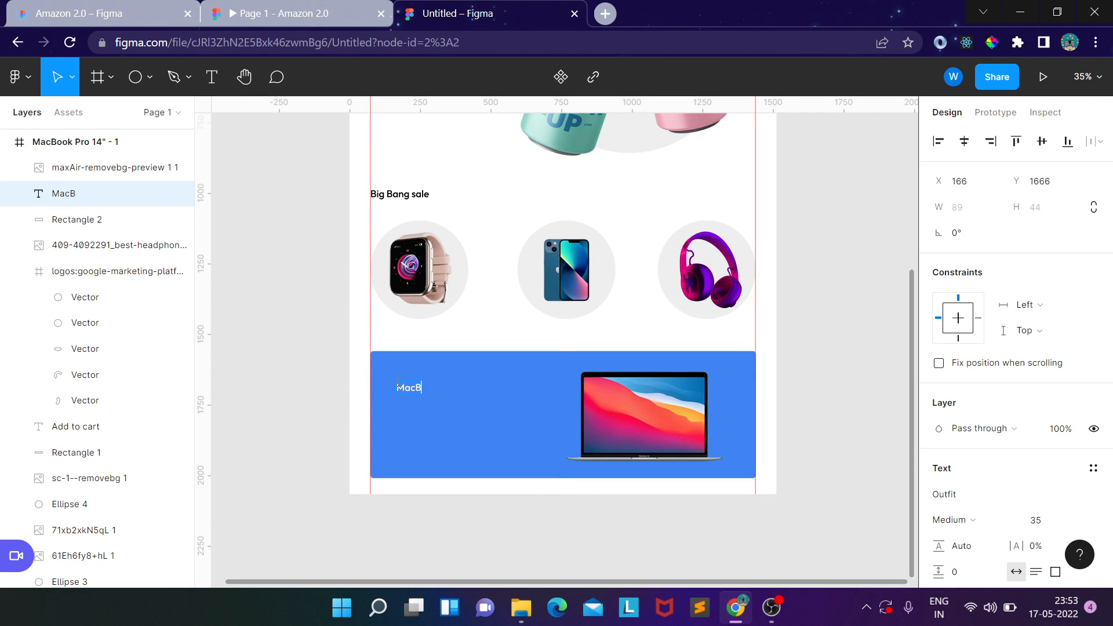
type("ook AIR")
key("Return")
type("Power IT")
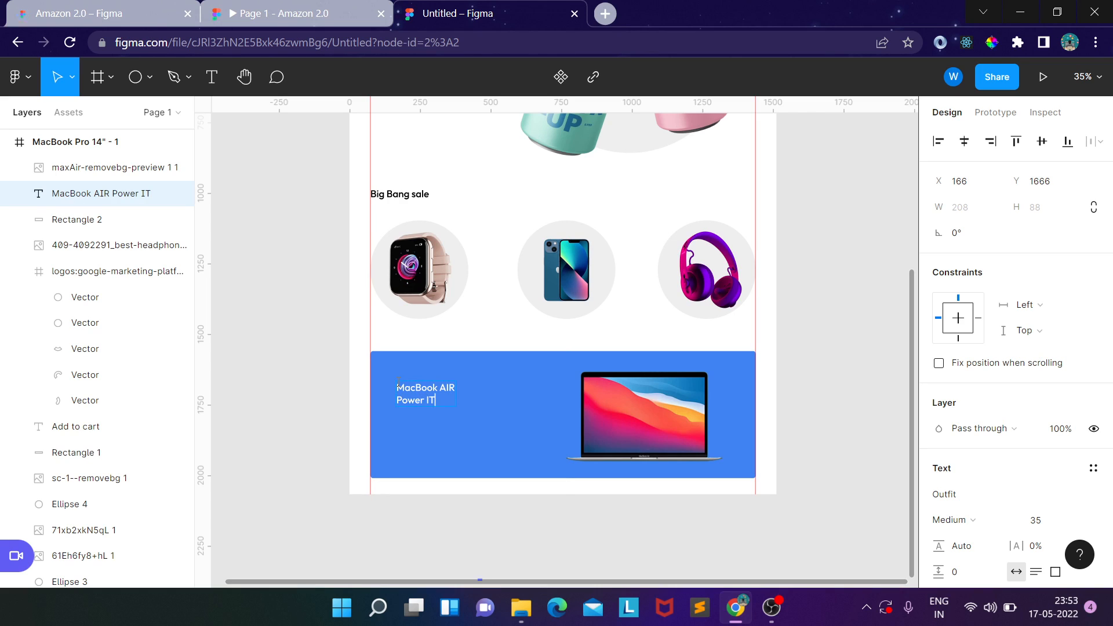
type(" I\\ts on THE")
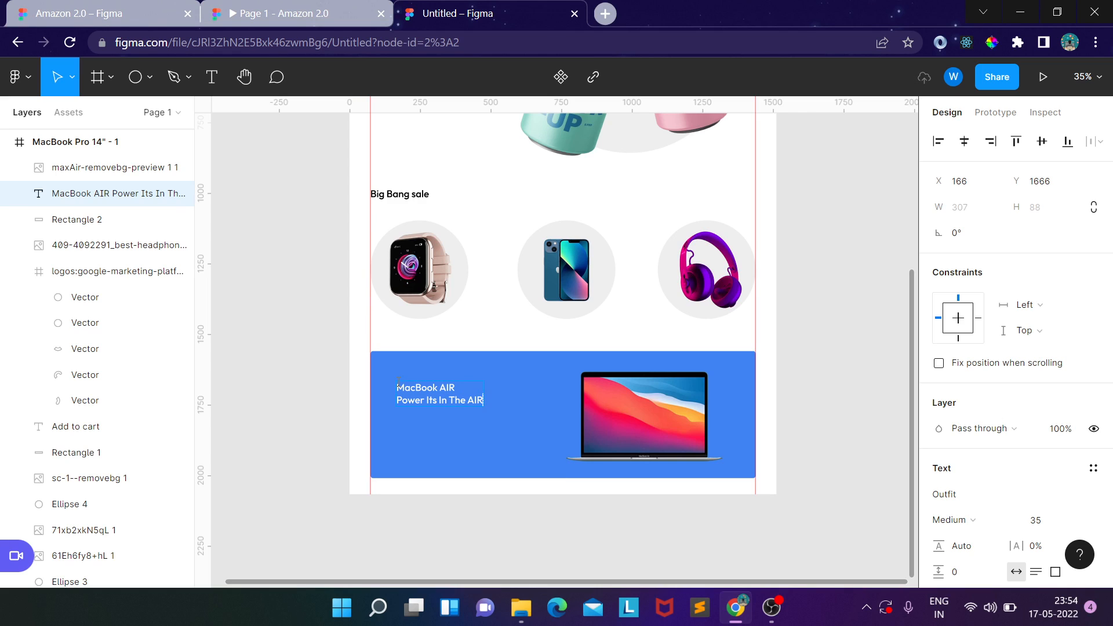
key("Escape")
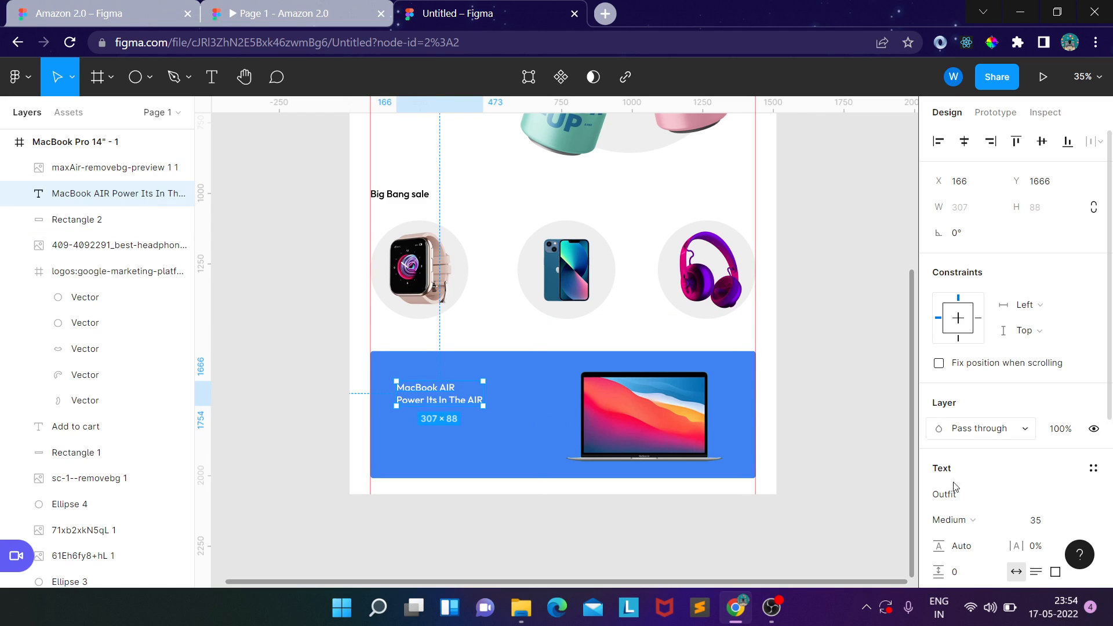
Step: Set the banner heading's font size to 55 and move it to about X 153, Y 1638
left_click(1041, 523)
type("55")
key("Return")
left_click_drag(474, 401, 475, 394)
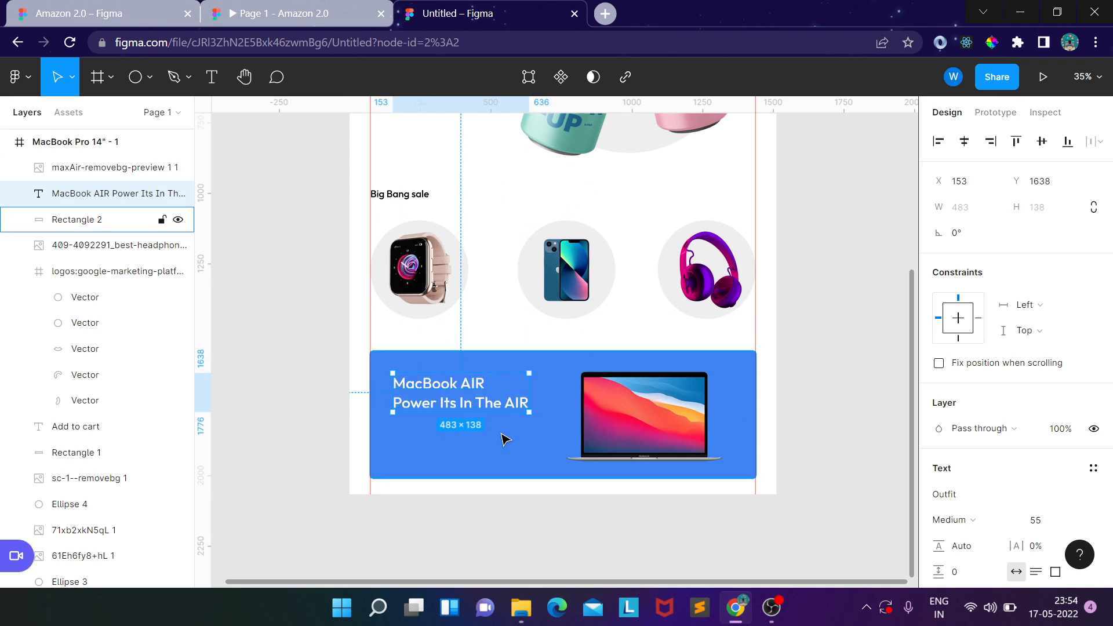
Step: Check the prototype's tagline, place a copy of the heading directly below it and replace the copy's text with "Apple's thinnest notebook"
left_click(268, 8)
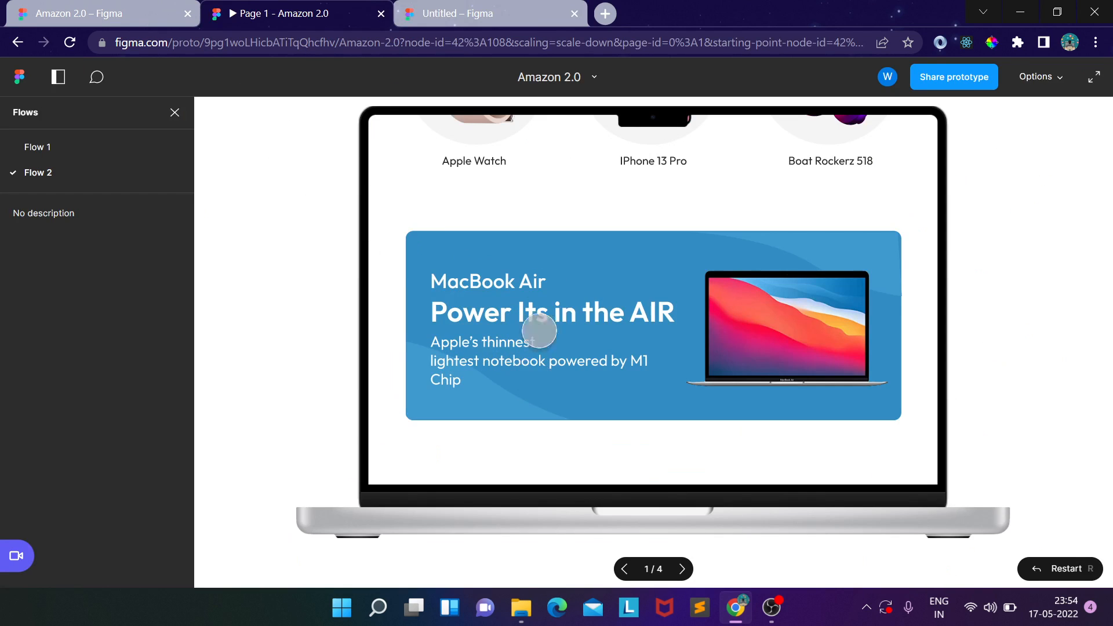
left_click(507, 8)
key("ctrl+v")
left_click_drag(464, 411, 467, 446)
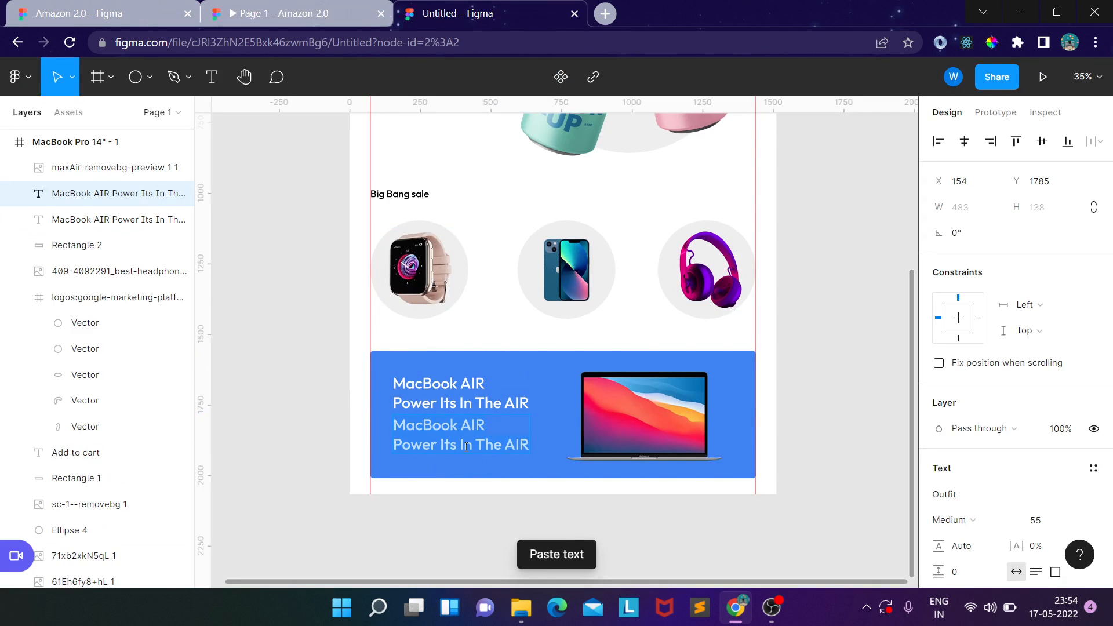
key("Return")
type("Apple's thinnest notebook")
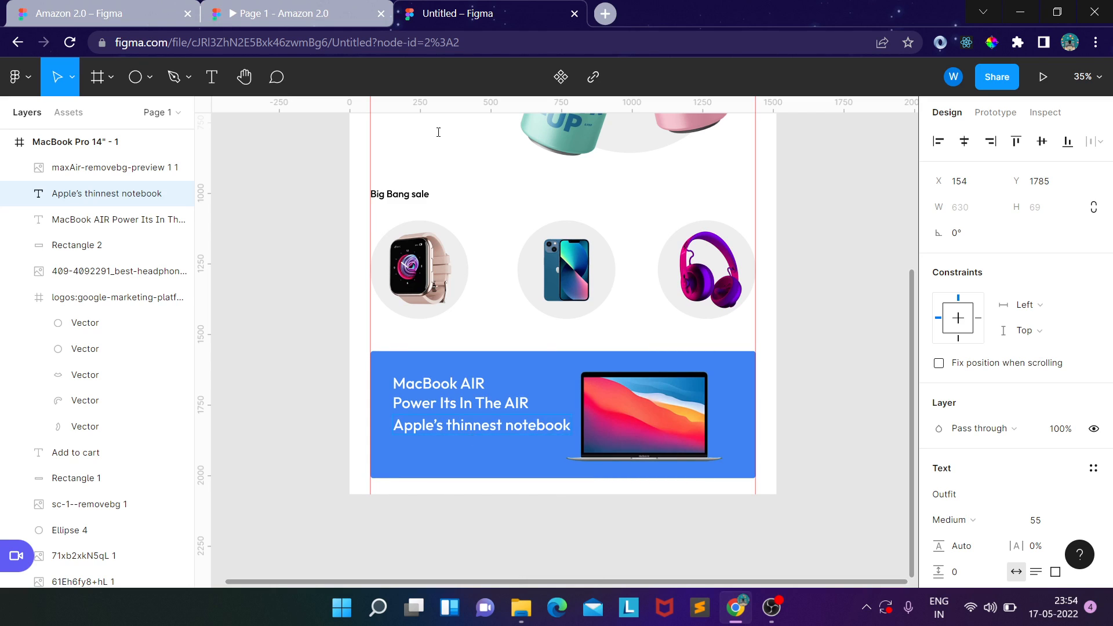
Step: Complete the tagline from the prototype as "Apple's thinnest lightest notebook" with "powered by M1 Chip" on a second line
left_click(342, 5)
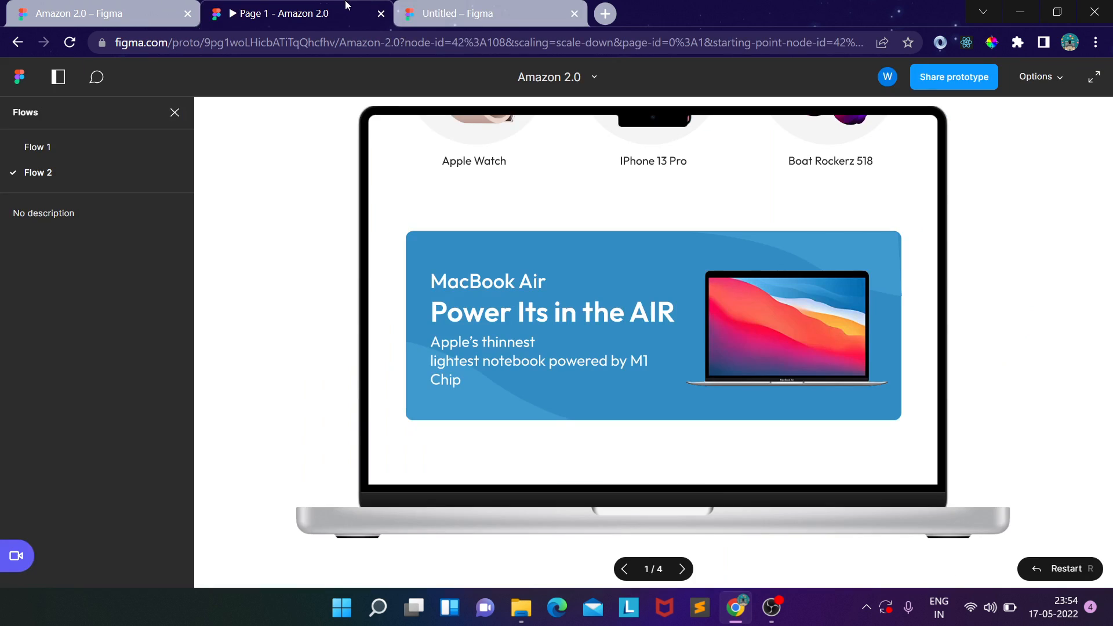
left_click(535, 6)
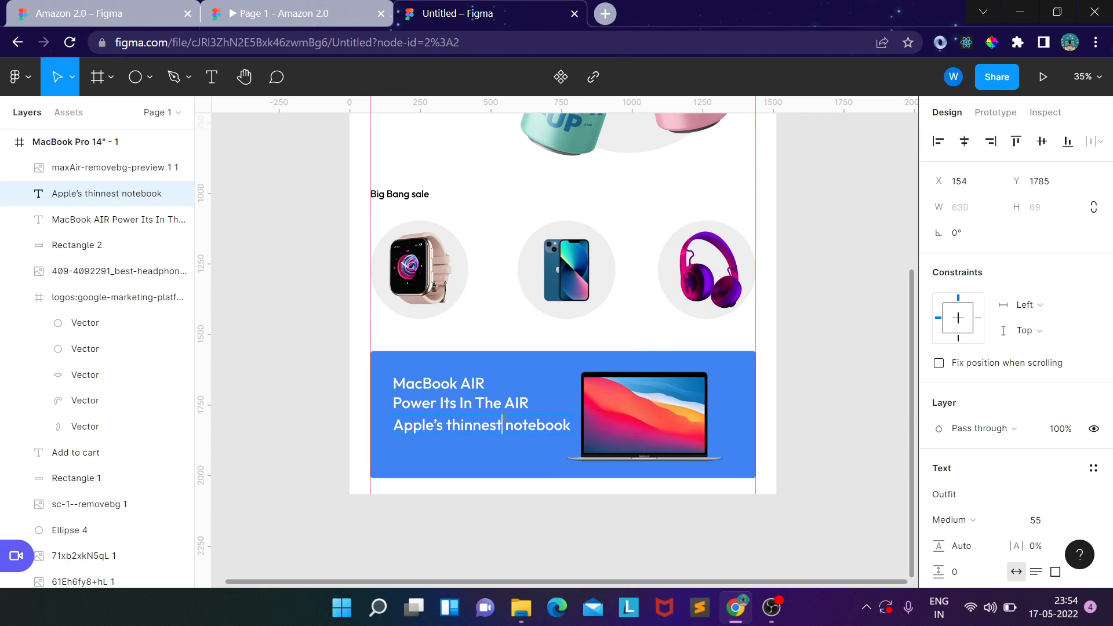
left_click(506, 425)
type("lightest")
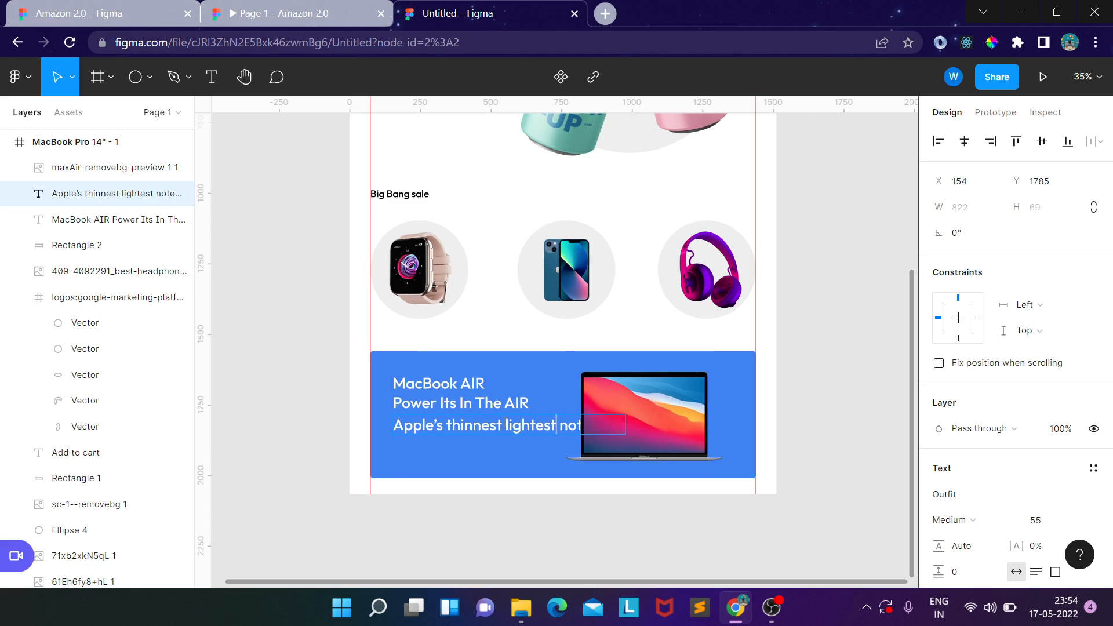
key("Right")
key("Right")
key("Right")
key("Right")
key("Right")
key("Right")
key("Right")
key("Right")
key("Right")
key("Right")
key("Right")
key("Right")
key("Right")
key("Right")
key("Return")
type("powered")
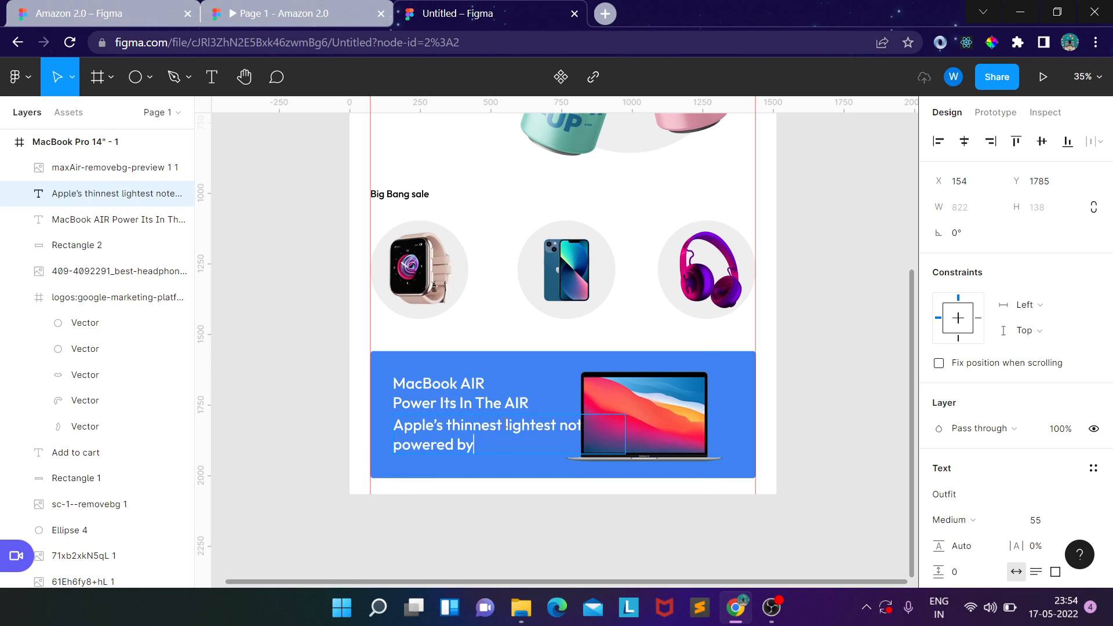
left_click(359, 4)
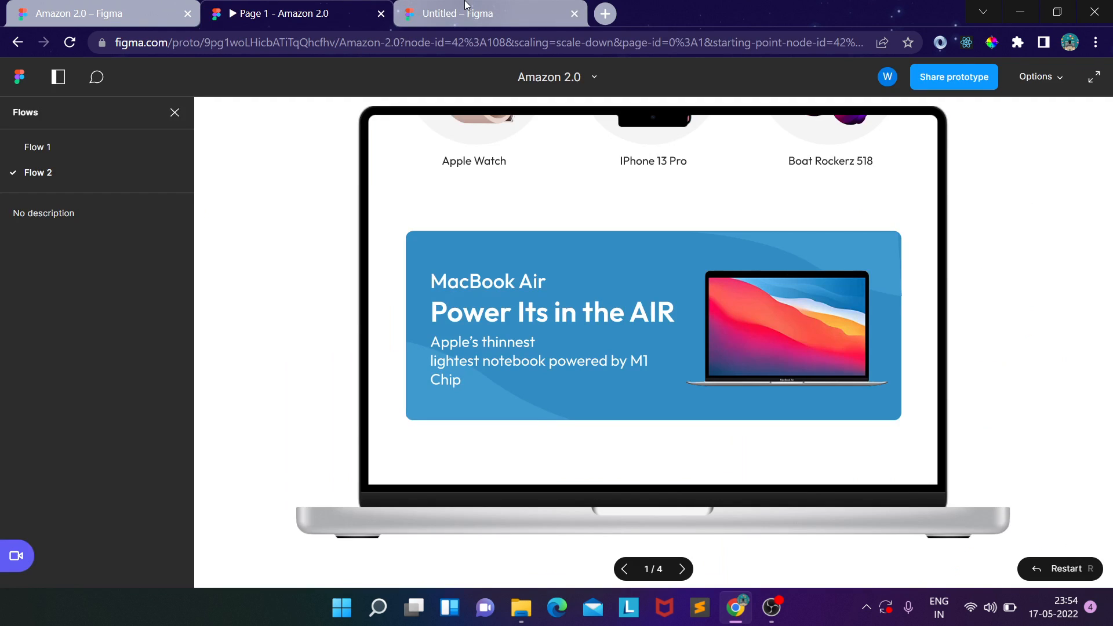
key("ctrl+Tab")
type("by M! Chip")
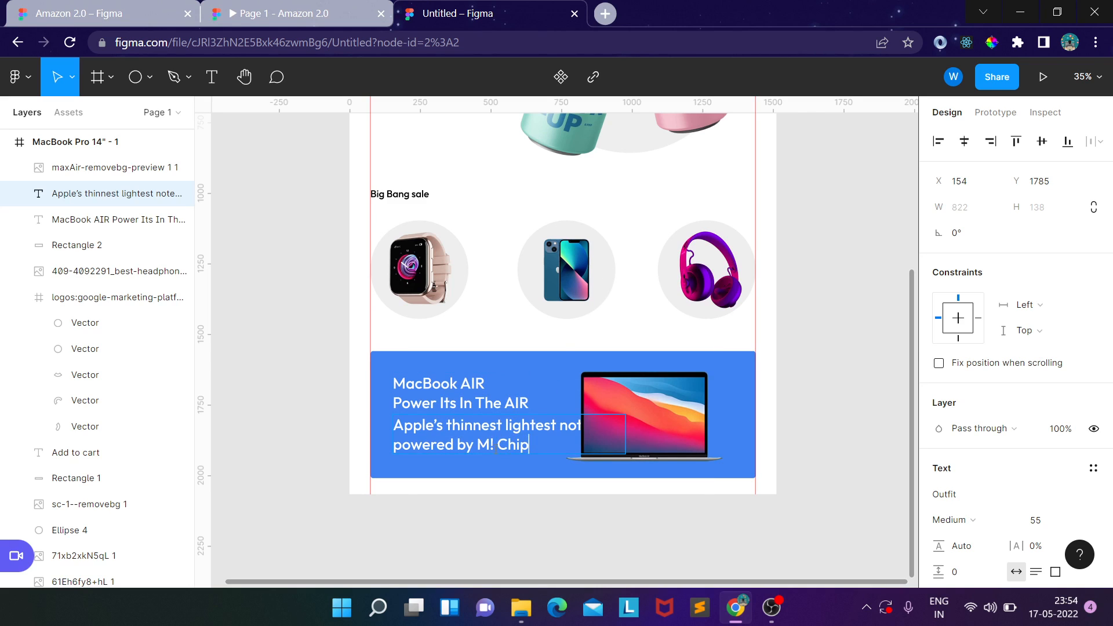
key("BackSpace")
type("1")
key("Escape")
Step: Set the tagline's font size to 35
left_click(1050, 521)
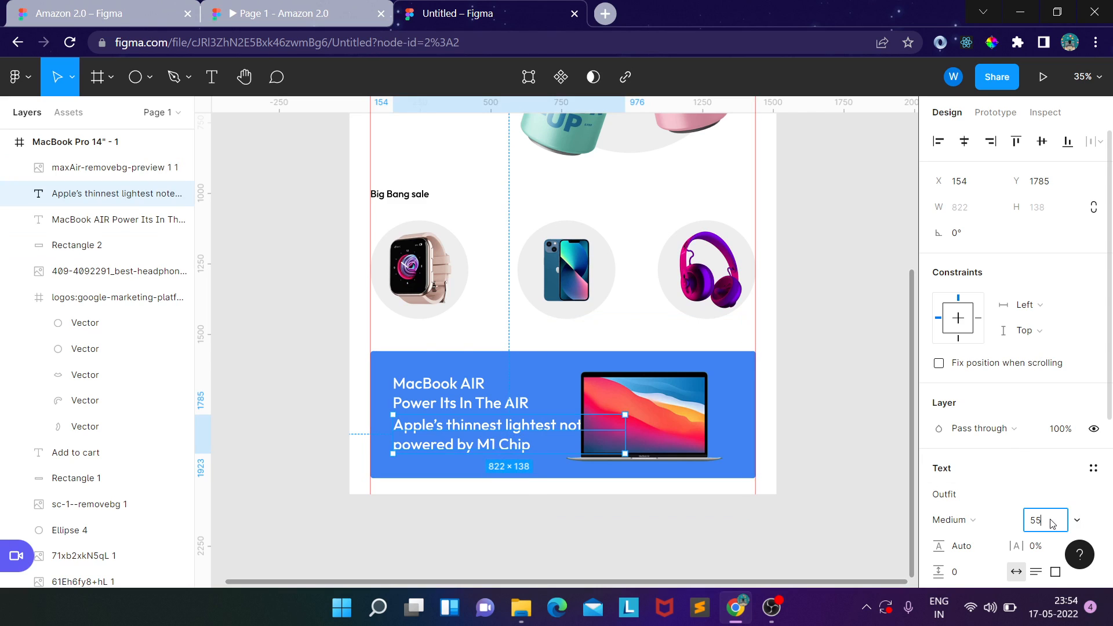
type("30")
key("Return")
left_click(1050, 521)
type("35")
key("Return")
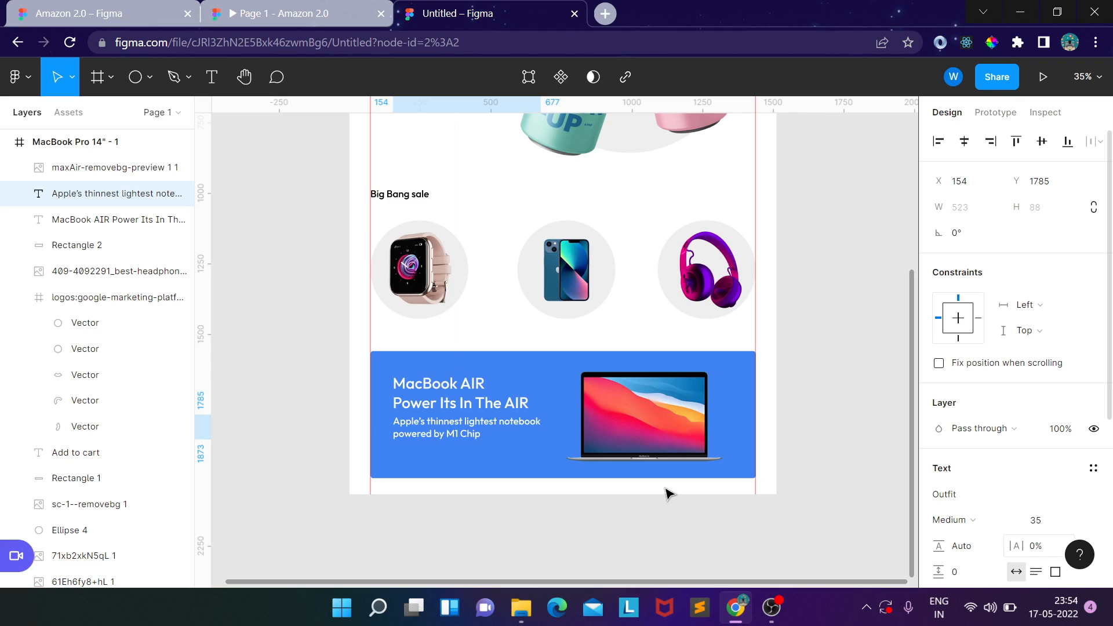
Step: Nudge the tagline slightly down to Y 1788, just under the banner heading
key("Down")
key("Down")
key("Down")
key("Down")
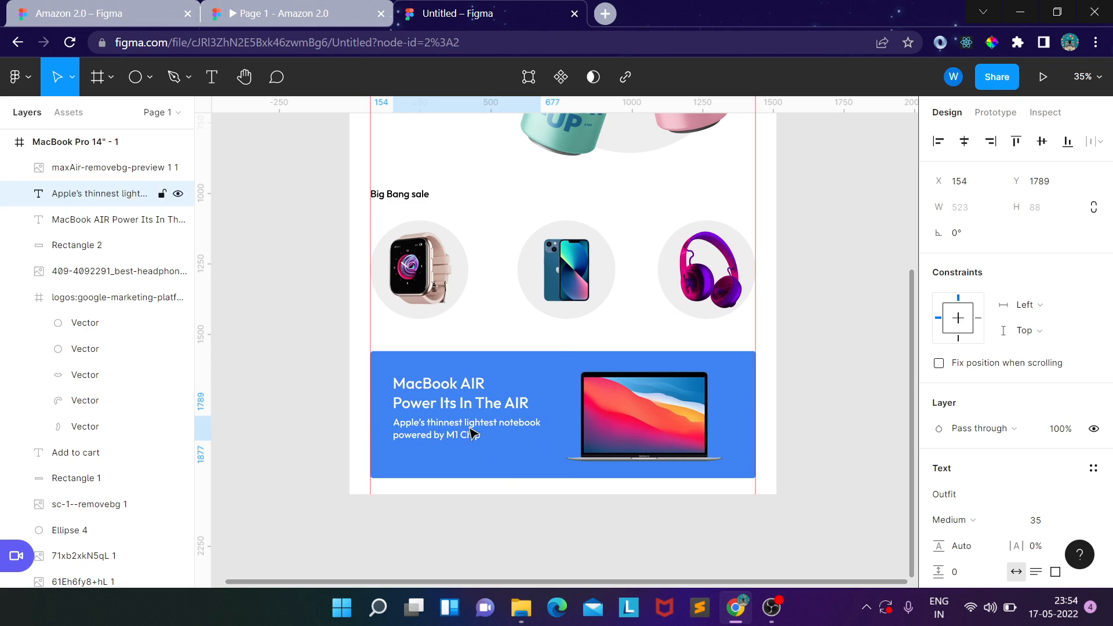
key("Up")
key("Up")
key("Up")
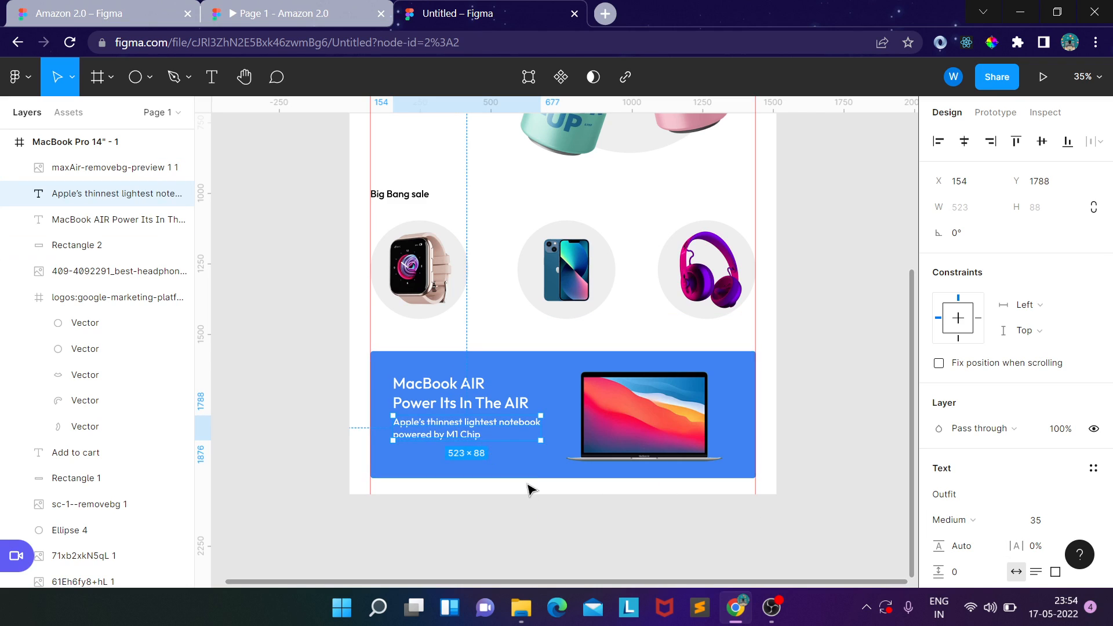
left_click(824, 393)
Step: Nudge the MacBook image slightly right within the banner to X 693
left_click(692, 404)
key("Right")
key("Right")
key("Right")
key("Right")
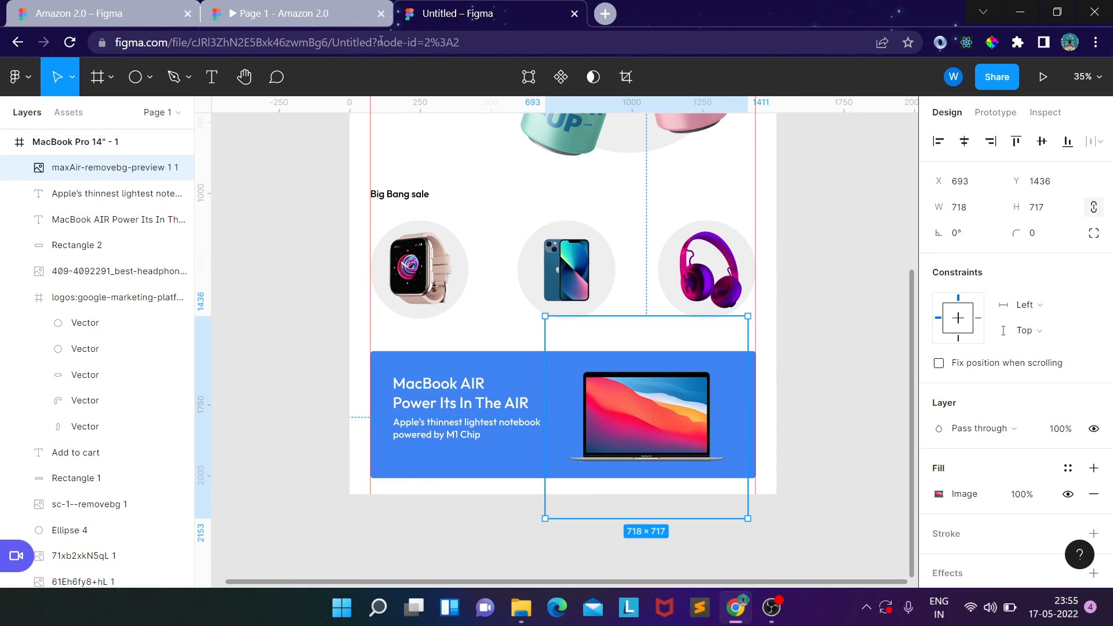
Step: Sample the prototype banner's blue with ColorPick Eyedropper and set the banner rectangle's fill to 328DC4
left_click(342, 13)
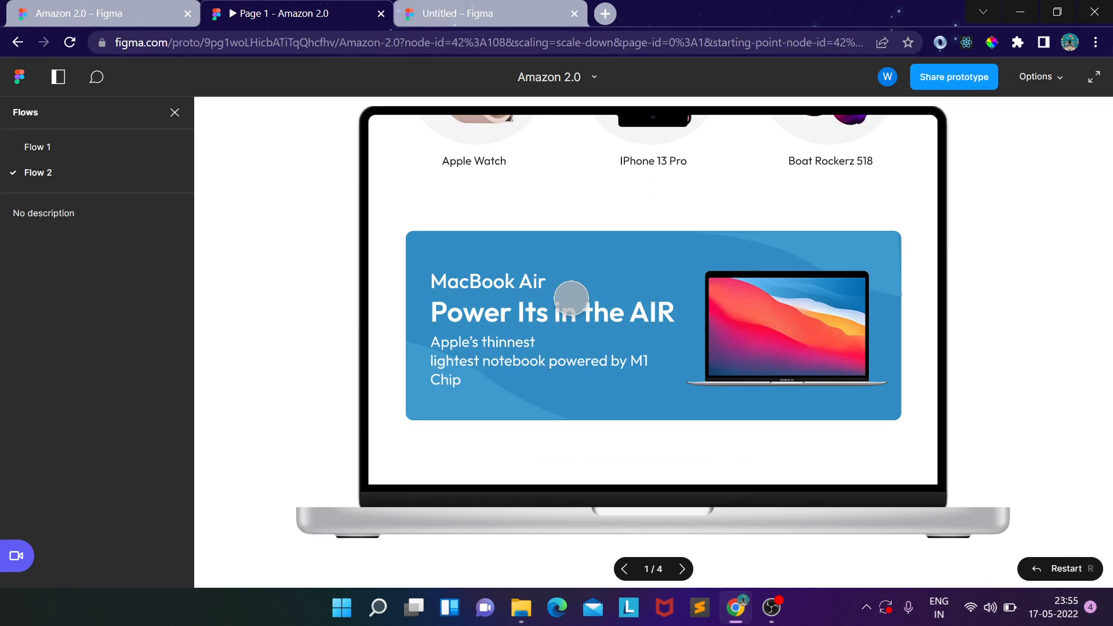
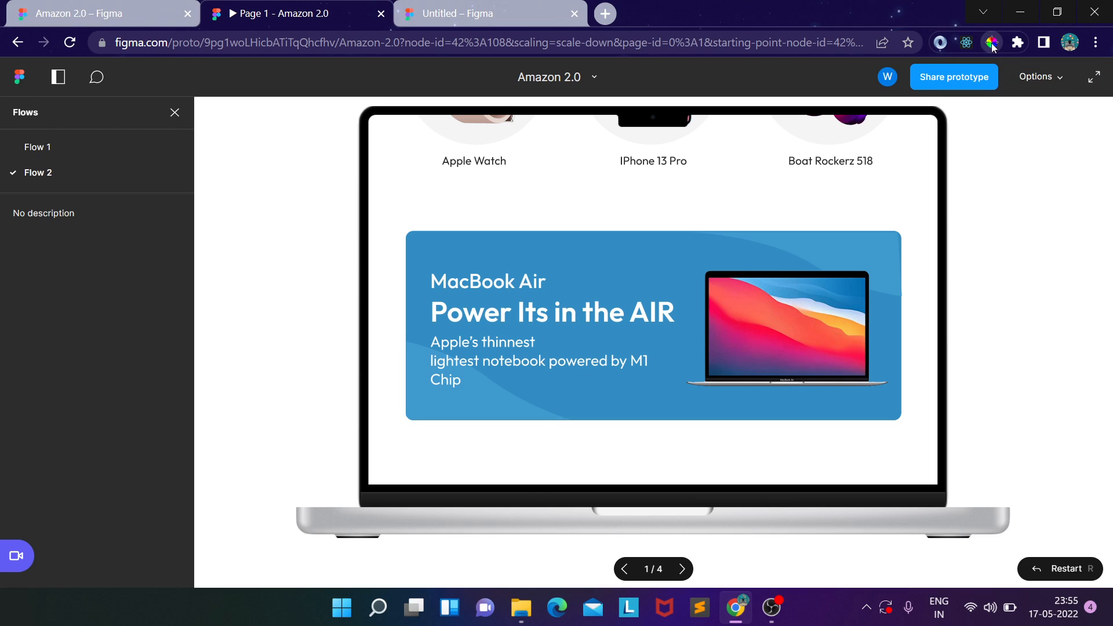
left_click(992, 41)
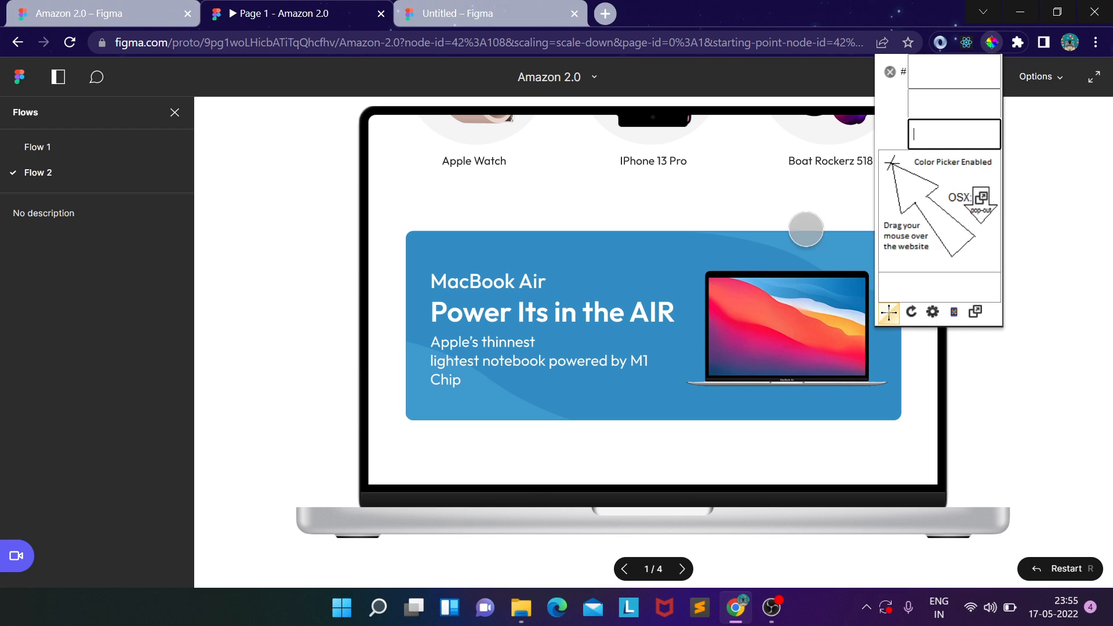
left_click(651, 263)
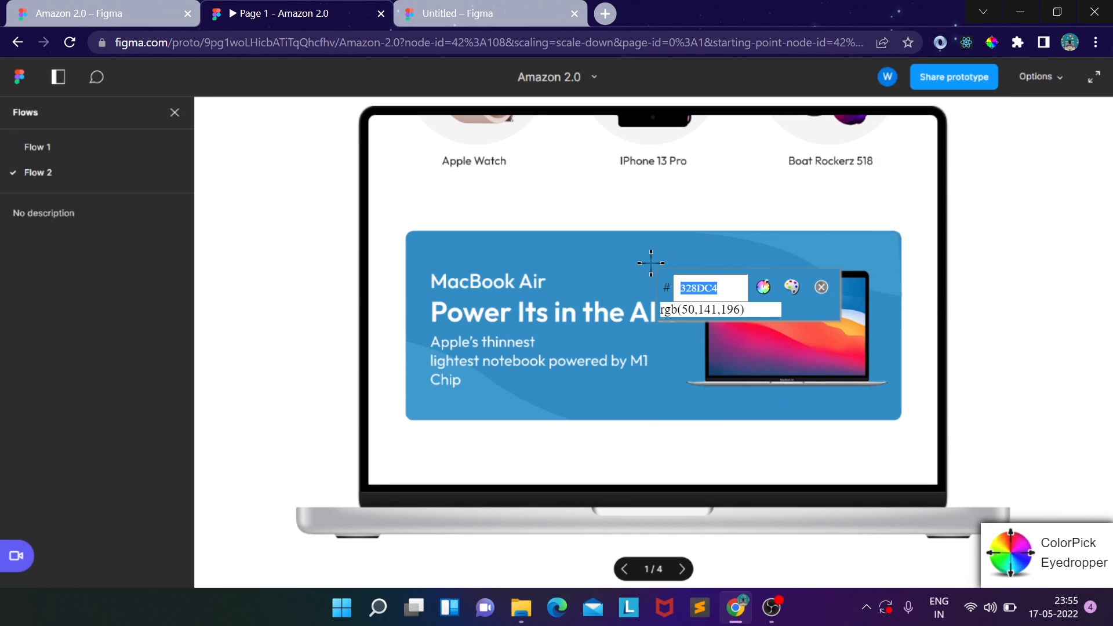
left_click(551, 13)
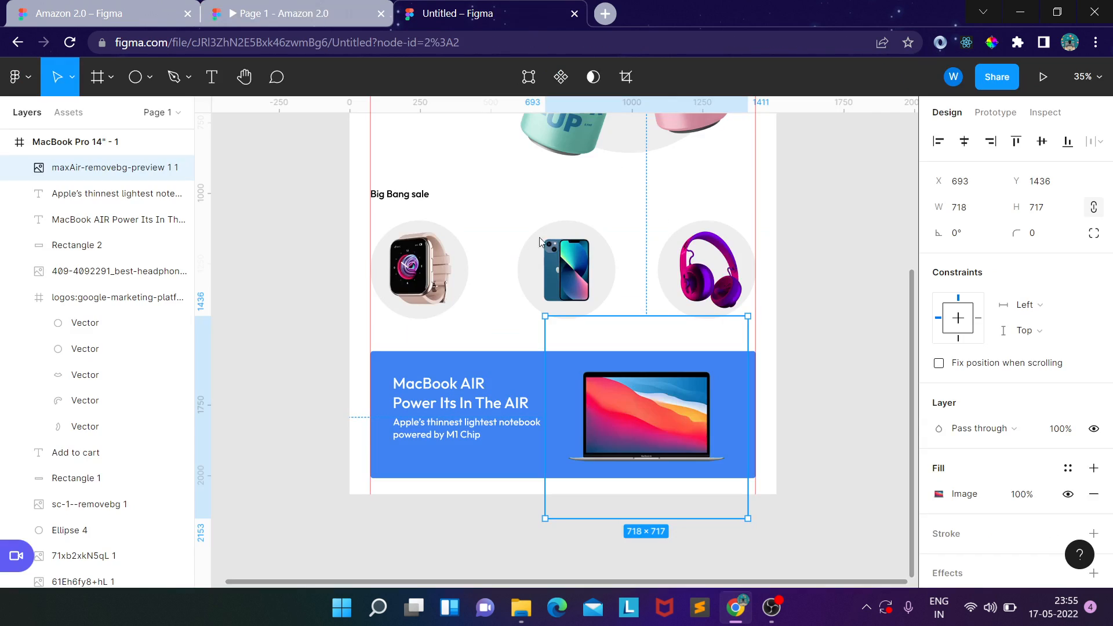
left_click(533, 384)
left_click(965, 495)
type("3184C4")
key("Return")
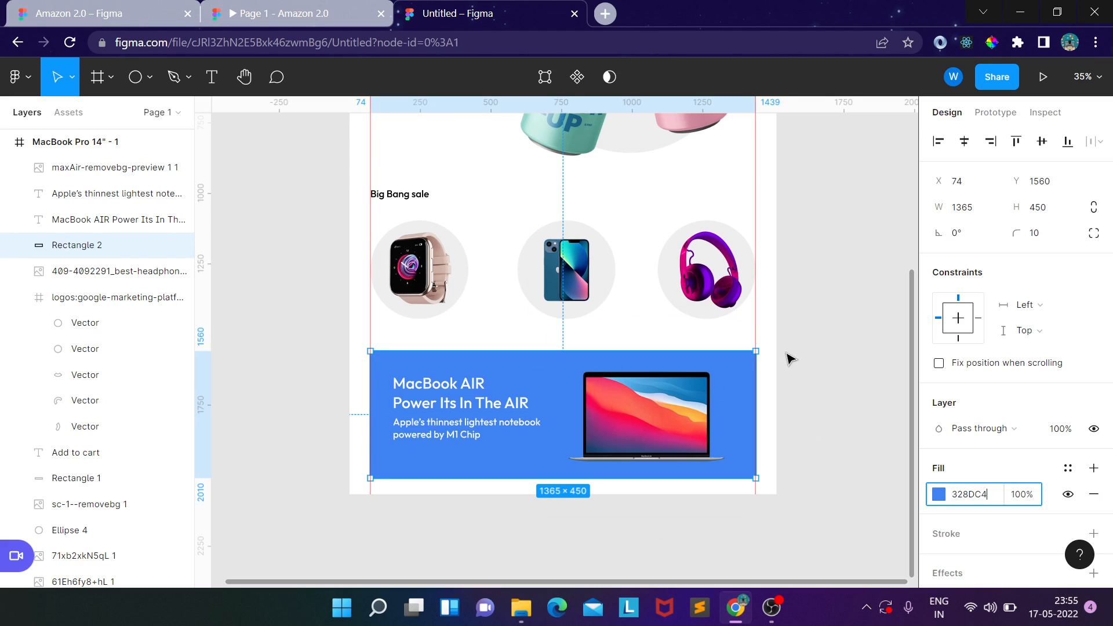
left_click(787, 358)
Step: Compare the recoloured banner with the prototype's MacBook Air banner
scroll(763, 367, "down", 2)
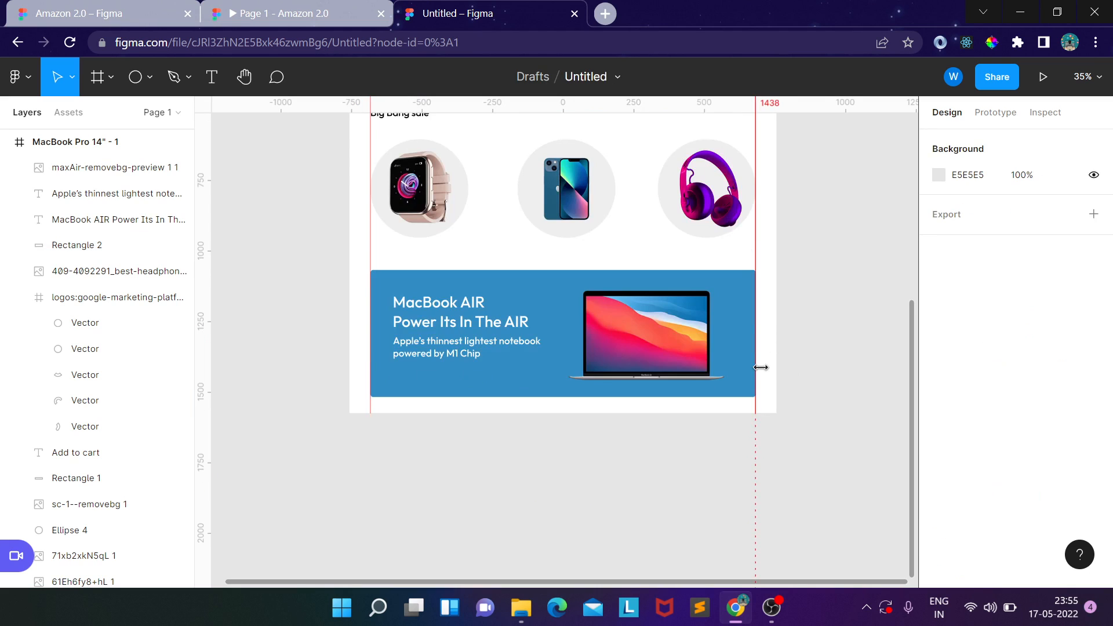
left_click(316, 12)
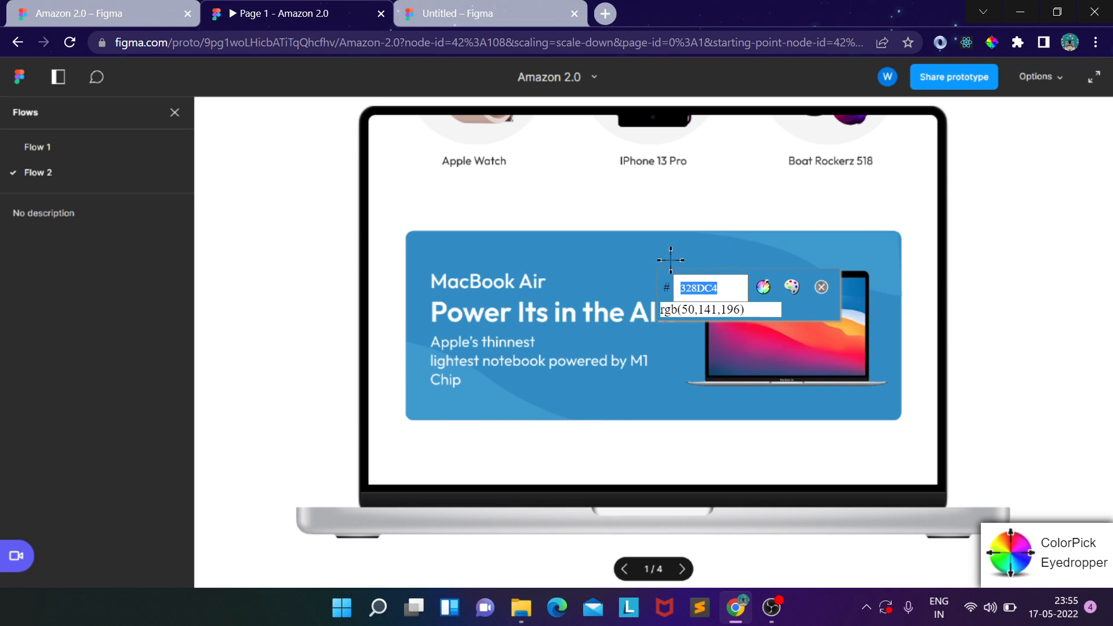
left_click(510, 13)
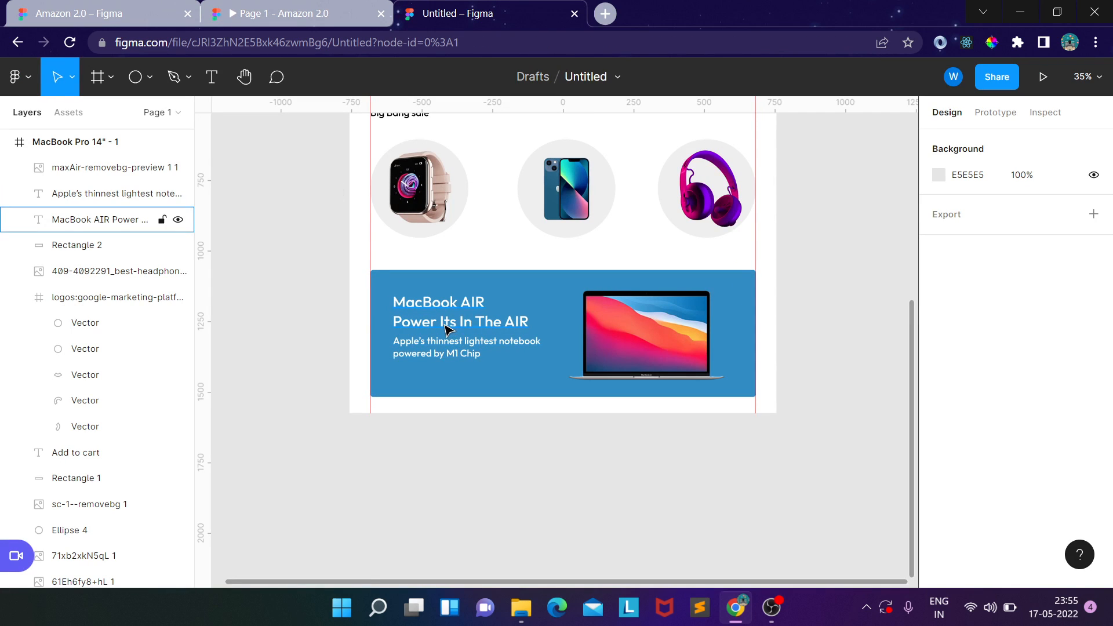
Step: Set the heading line "Power Its In The AIR" in the blue banner to Bold weight
left_click(446, 323)
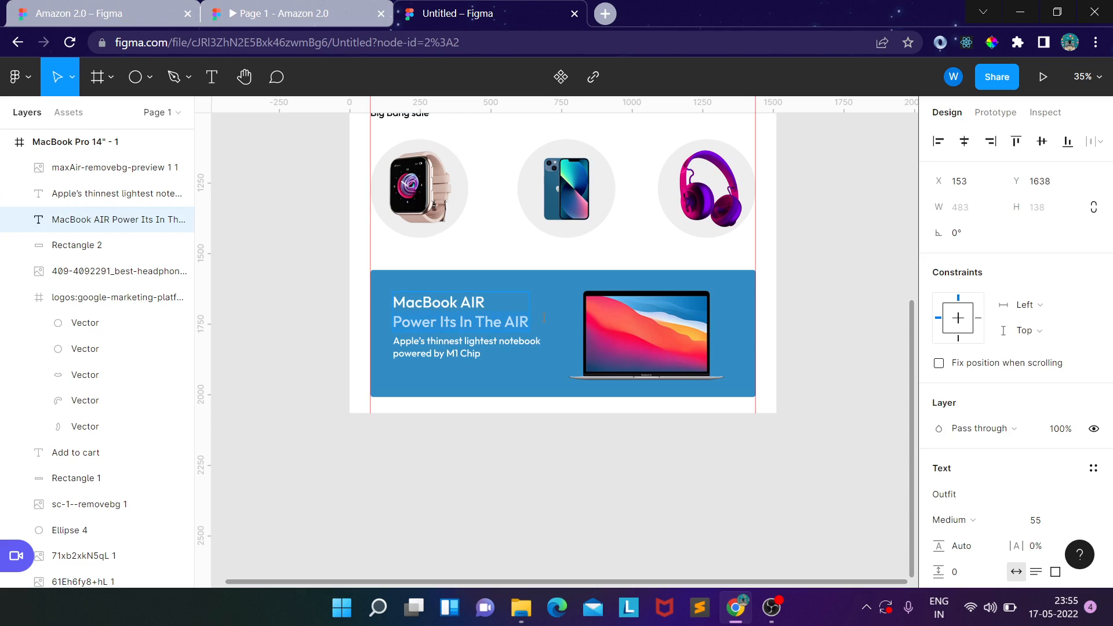
left_click(1019, 522)
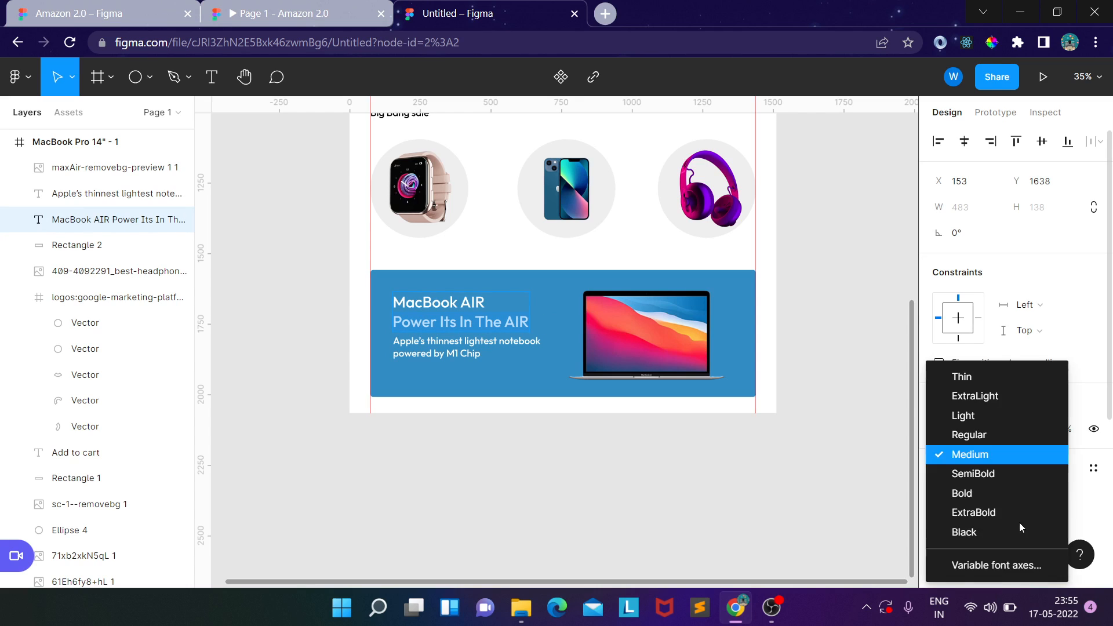
left_click(1012, 475)
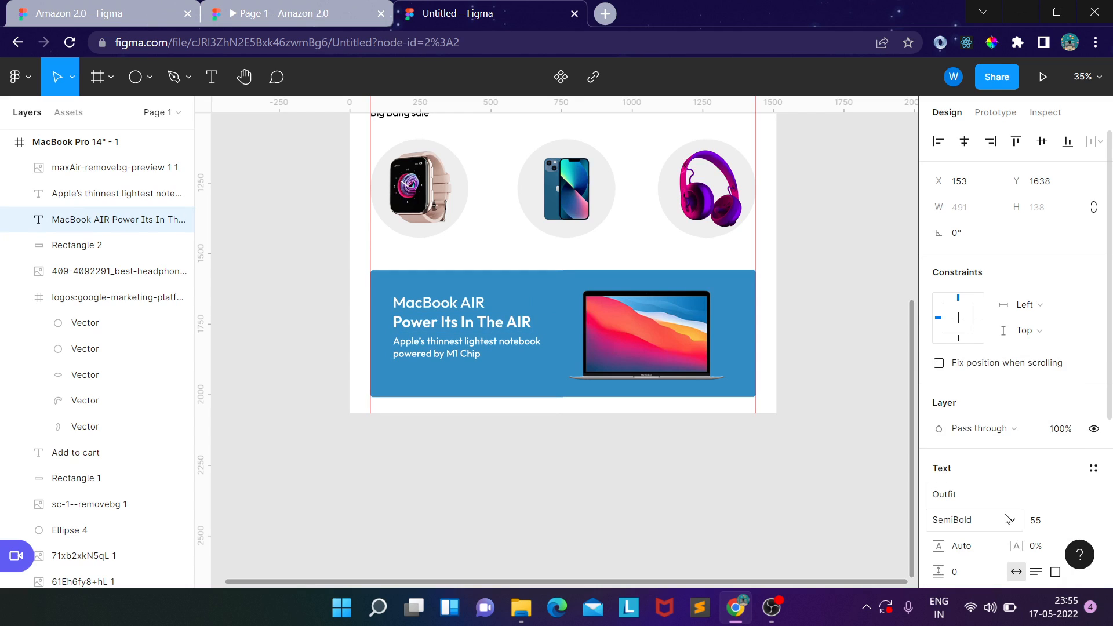
left_click(1011, 520)
left_click(1000, 495)
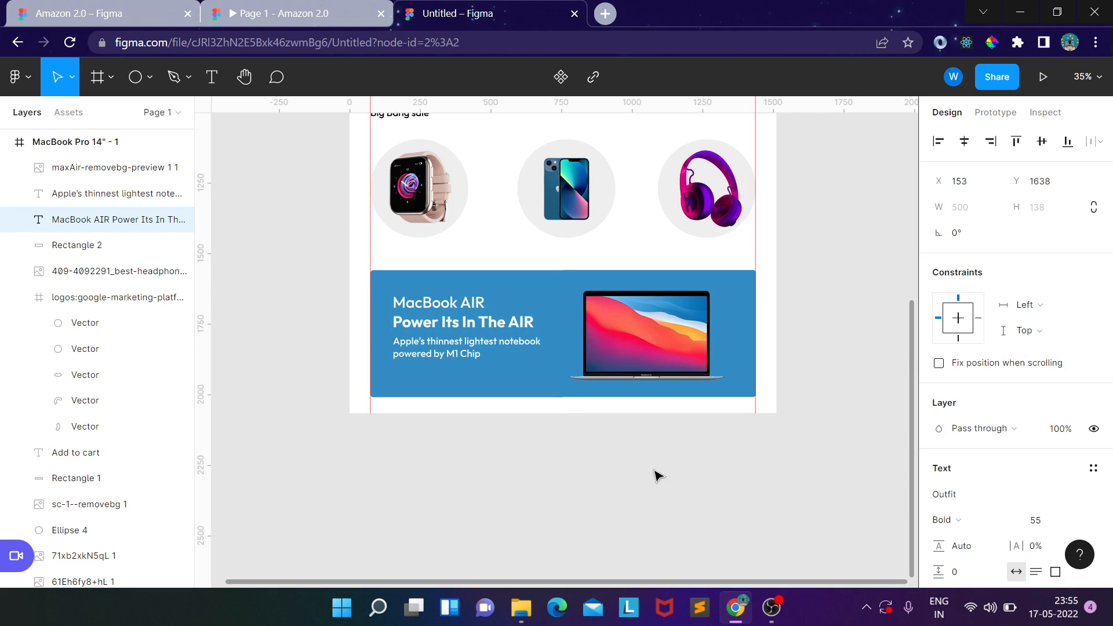
Step: Set the heading line "MacBook AIR" in the banner to Regular weight
double_click(456, 303)
double_click(441, 303)
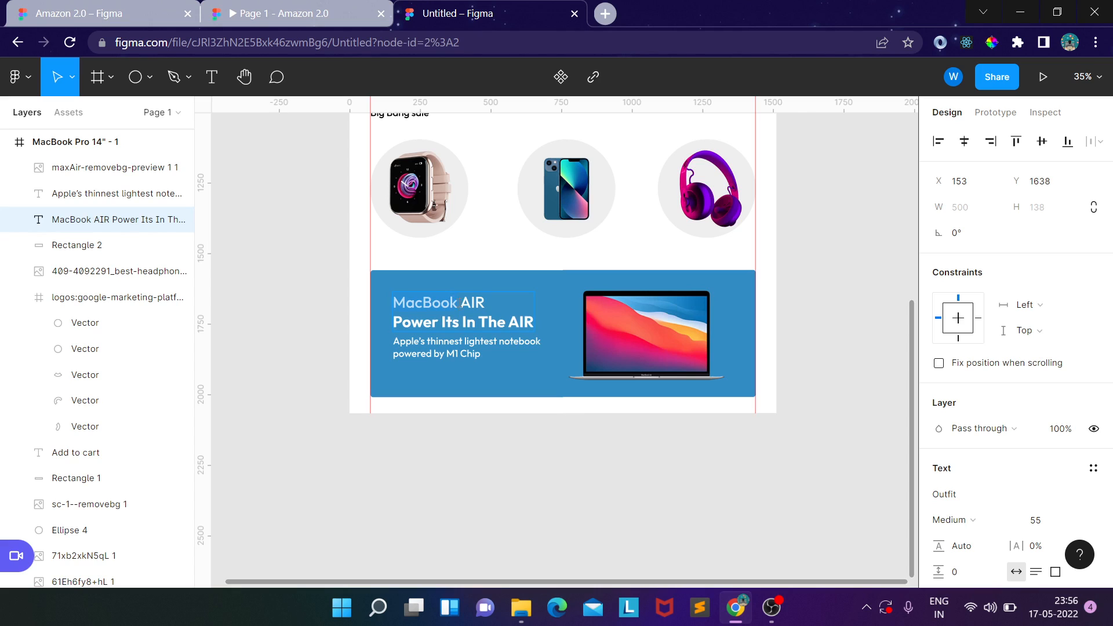
left_click_drag(485, 303, 378, 307)
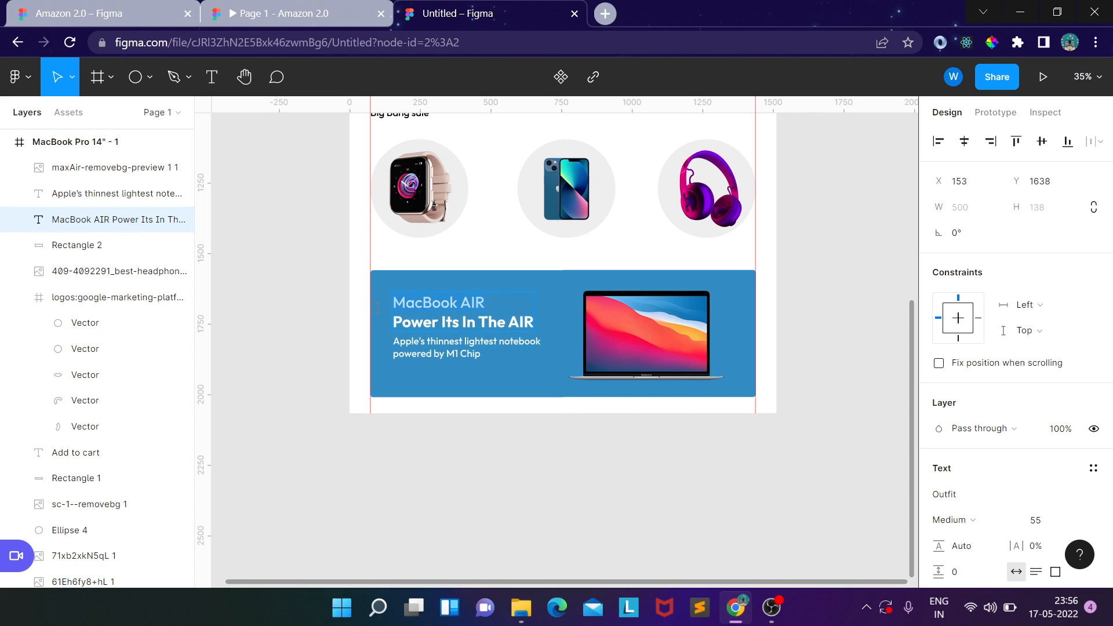
left_click(1007, 522)
left_click(976, 435)
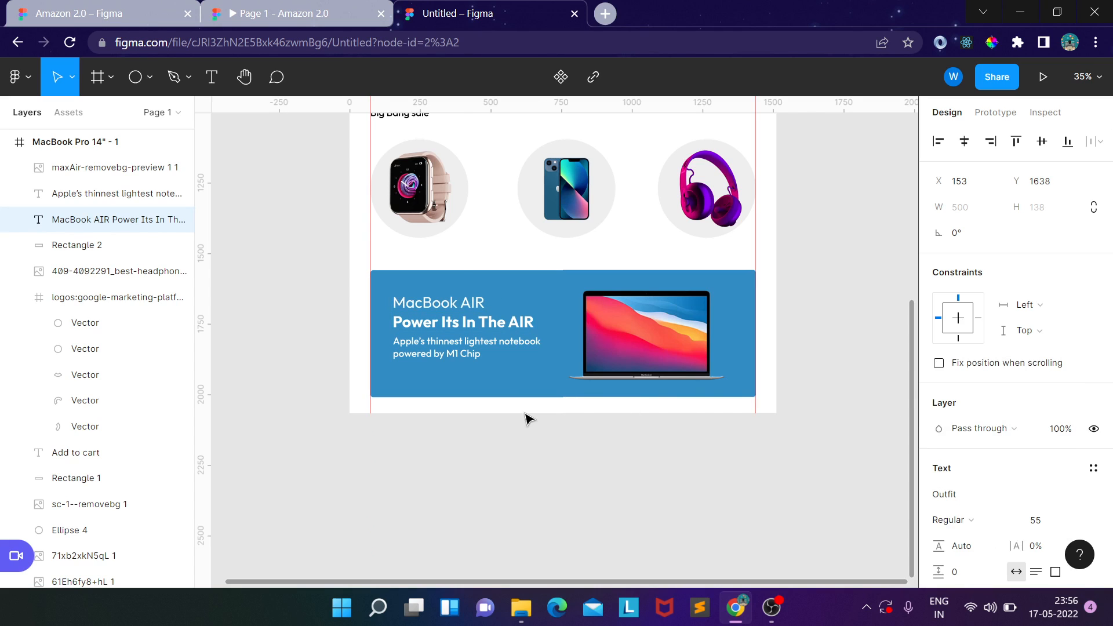
left_click(489, 411)
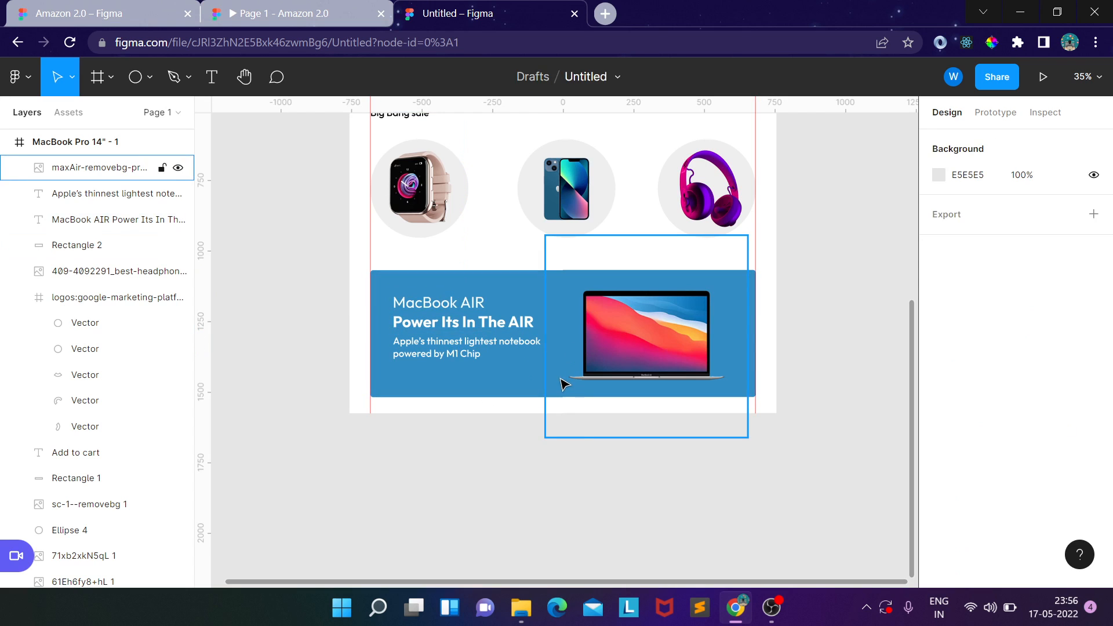
Step: Nudge the banner rectangle, its heading and the MacBook image together slightly down, away from the Big Bang sale row
scroll(564, 384, "up", 5)
scroll(584, 514, "down", 4)
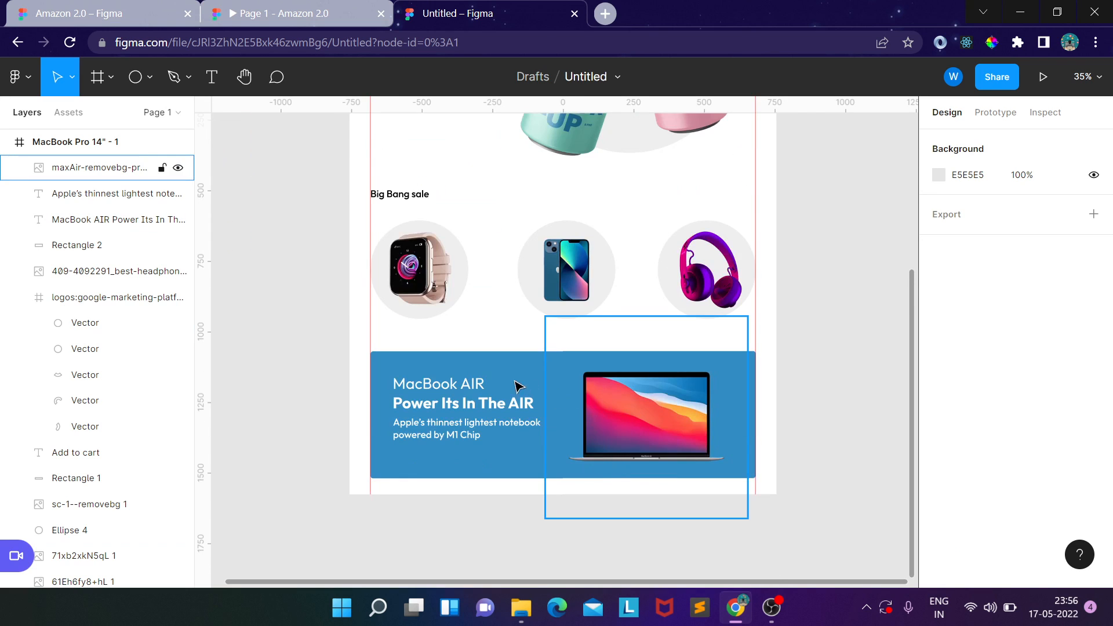
left_click(461, 364)
left_click(453, 396, "shift")
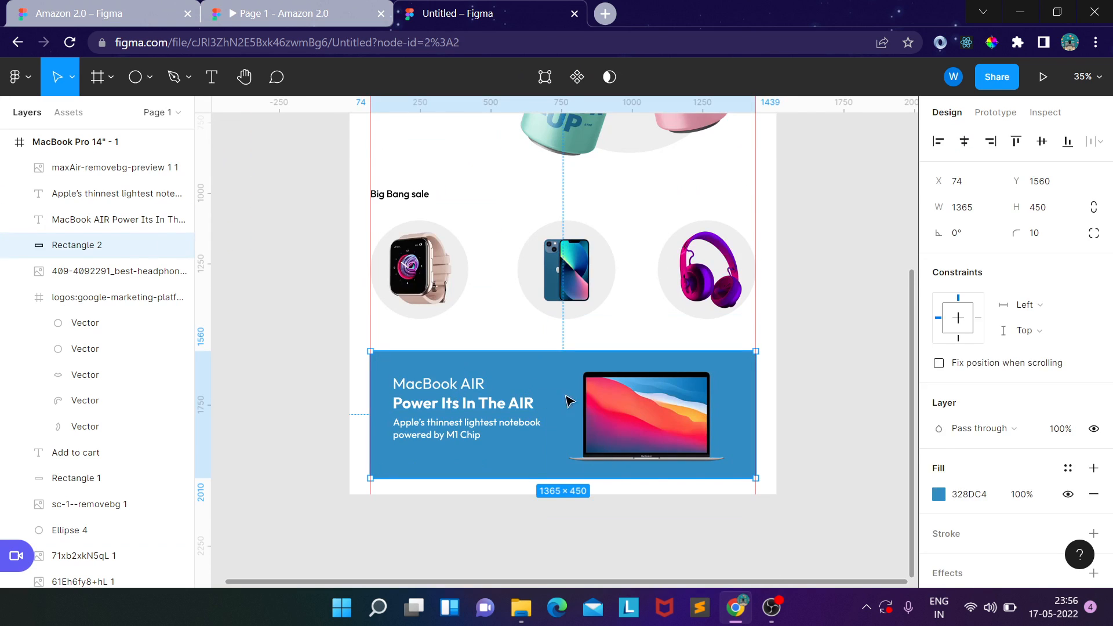
left_click(616, 400, "shift")
key("Down")
key("Down")
key("Down")
key("Down")
key("Down")
key("Down")
key("Down")
key("Down")
key("Down")
key("Down")
key("Down")
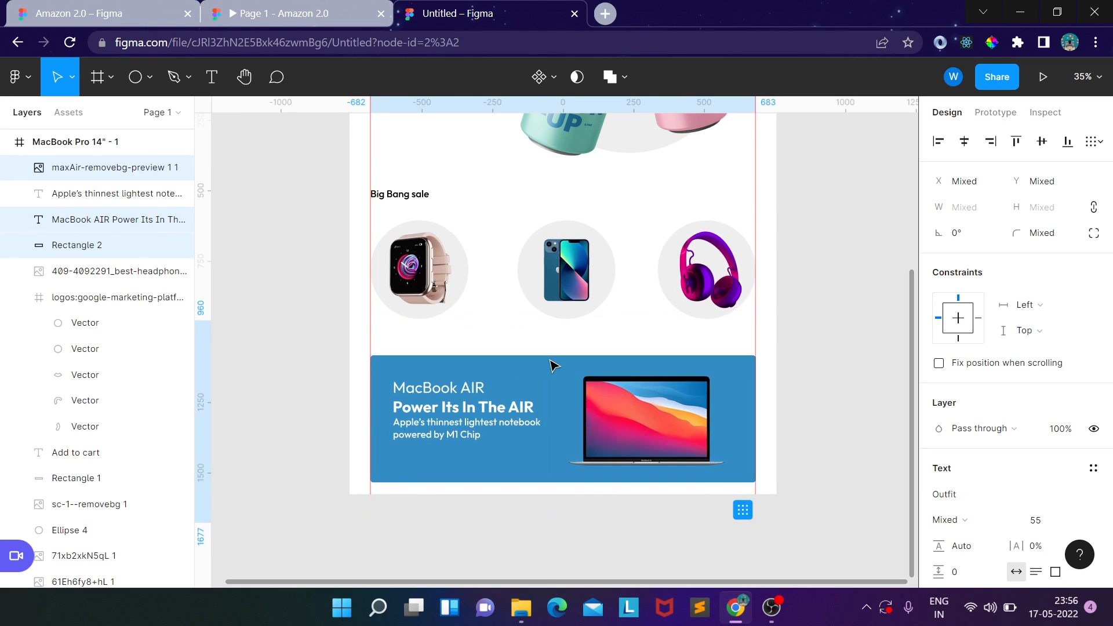
Step: Nudge the banner tagline down to Y 1796, just below the heading
scroll(551, 364, "down", 3)
left_click(462, 279)
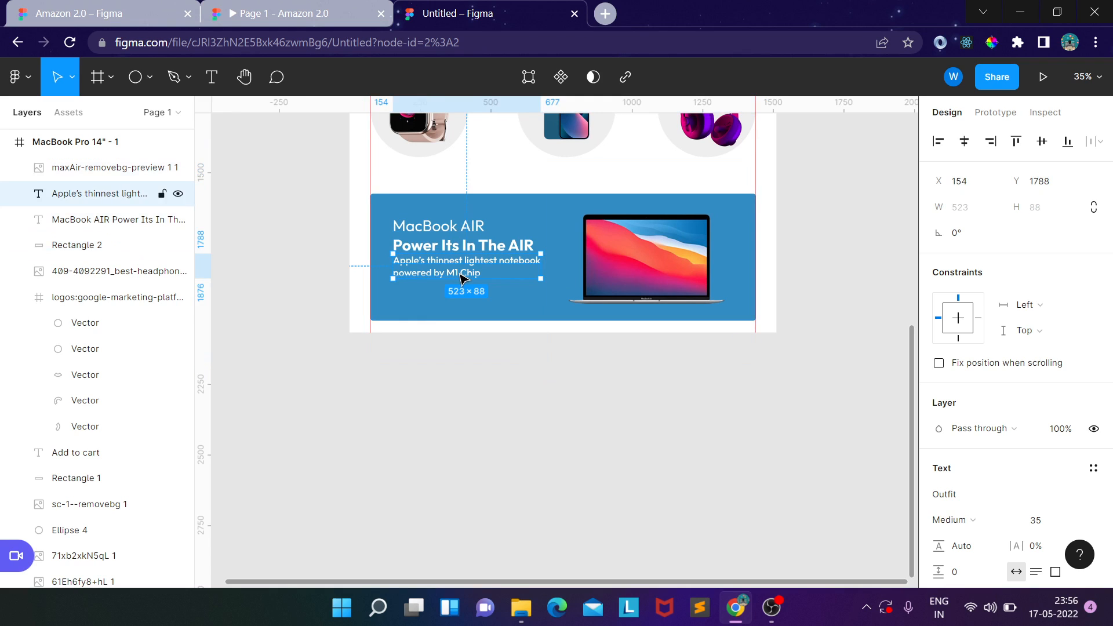
key("Down")
key("Down")
key("Down")
key("Down")
key("Down")
key("Down")
key("Down")
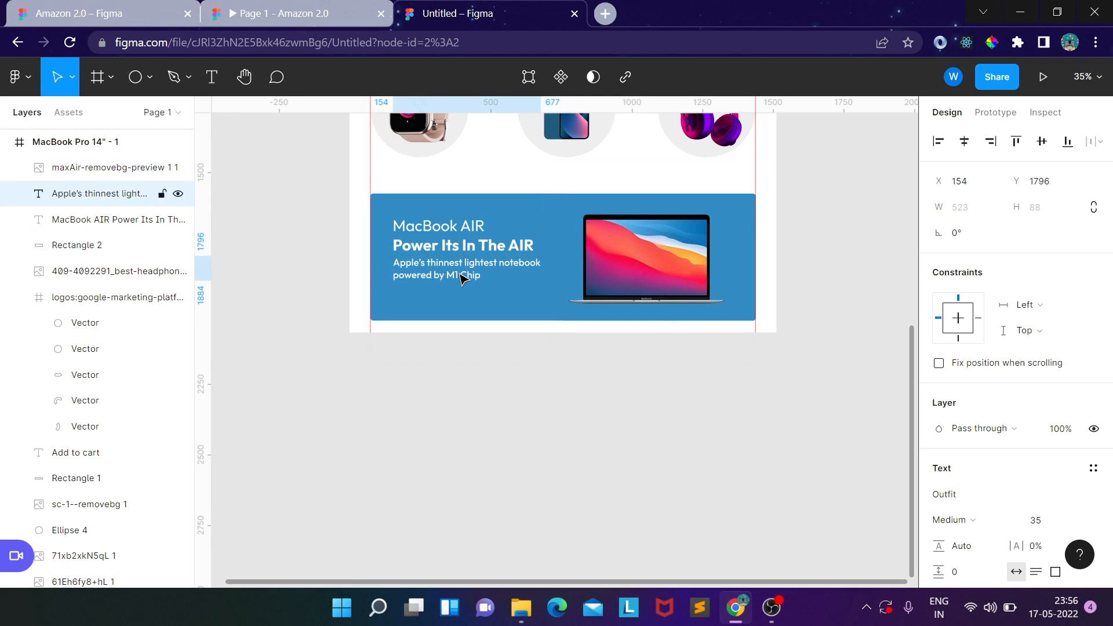
Step: Extend the MacBook Pro 14" frame downward to a height of 2168
scroll(462, 278, "up", 7)
left_click(393, 146)
scroll(561, 313, "down", 7)
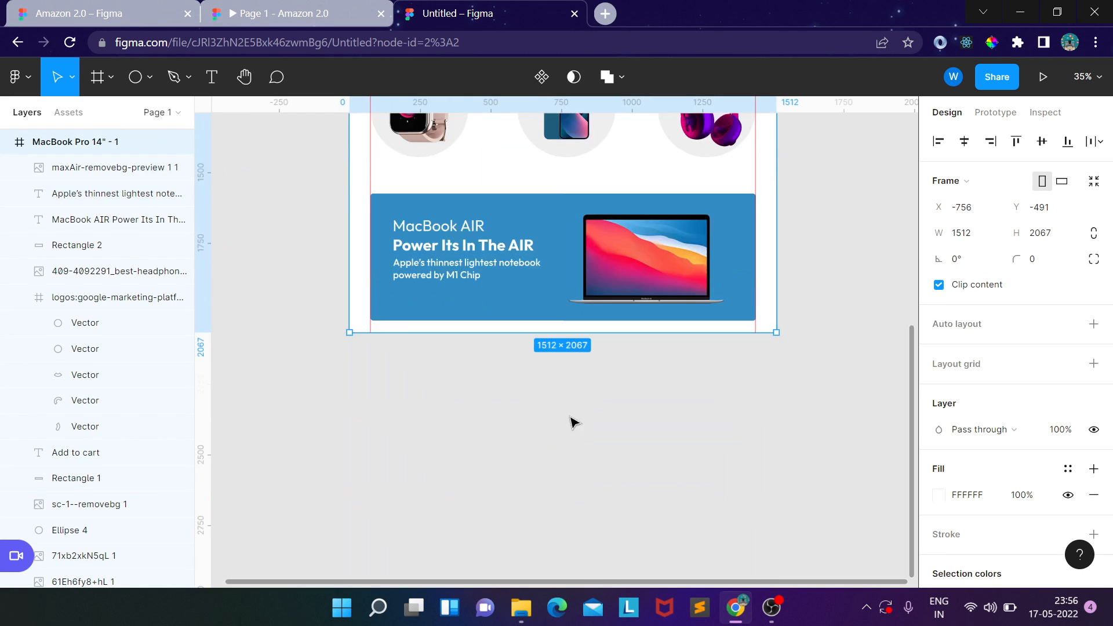
left_click_drag(570, 333, 580, 360)
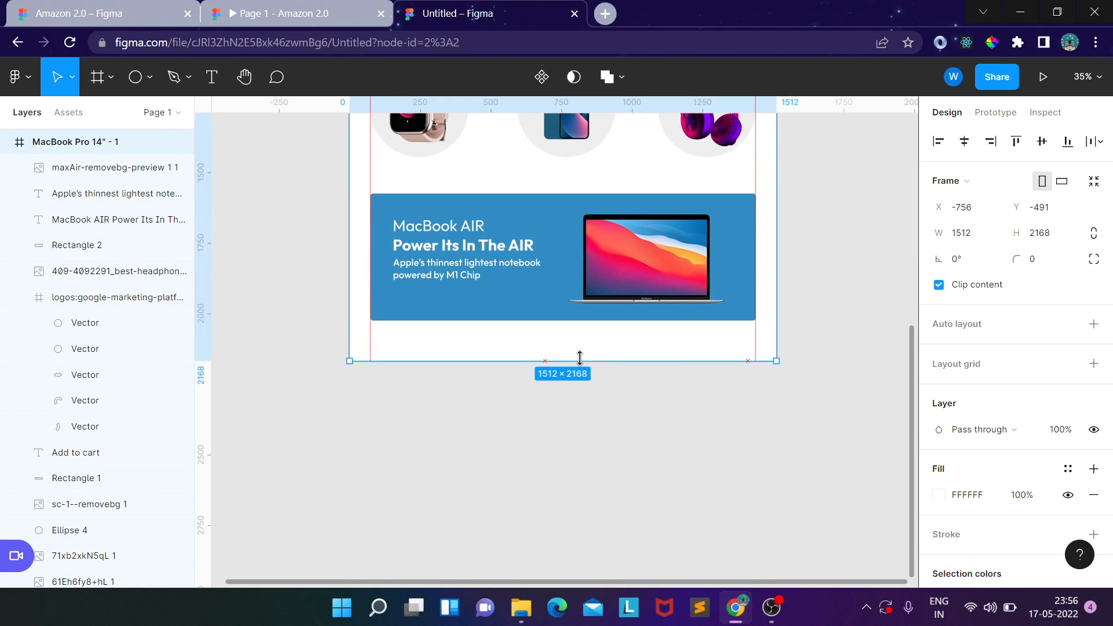
left_click(849, 284)
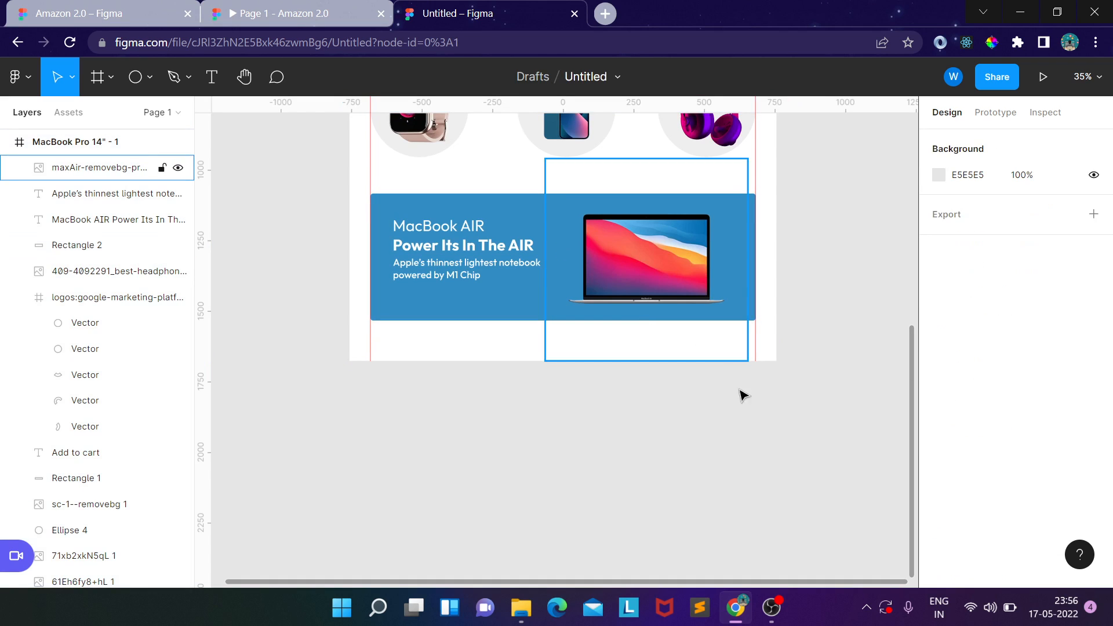
Step: Draw a closed wavy corner shape about 255 × 133 with the Pen tool in the banner's lower-left corner
left_click(173, 79)
scroll(393, 324, "up", 3)
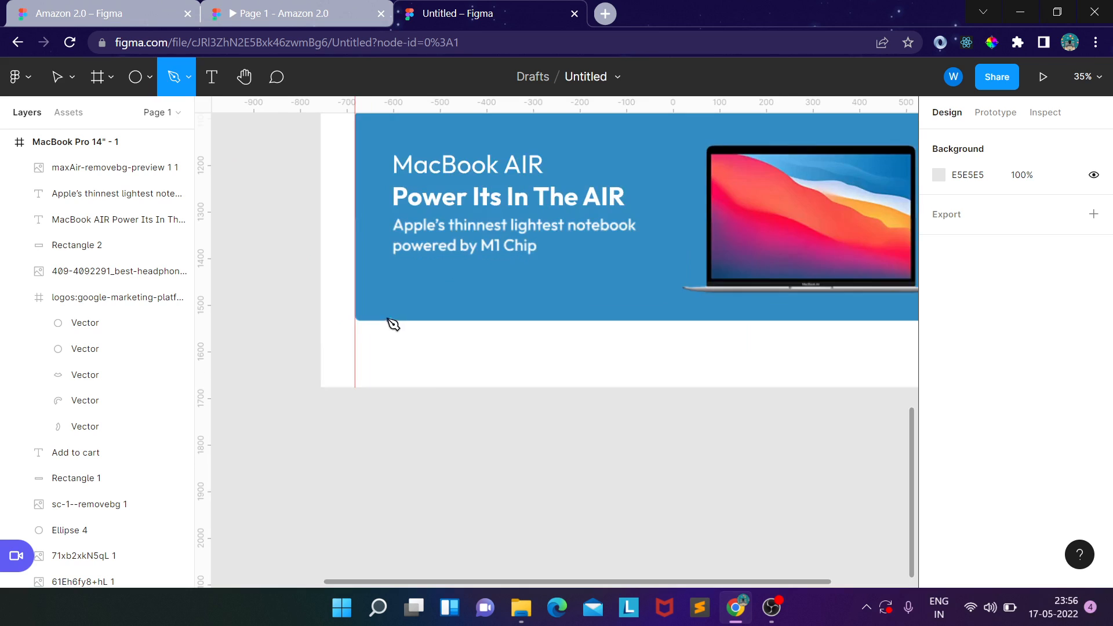
scroll(374, 299, "up", 3)
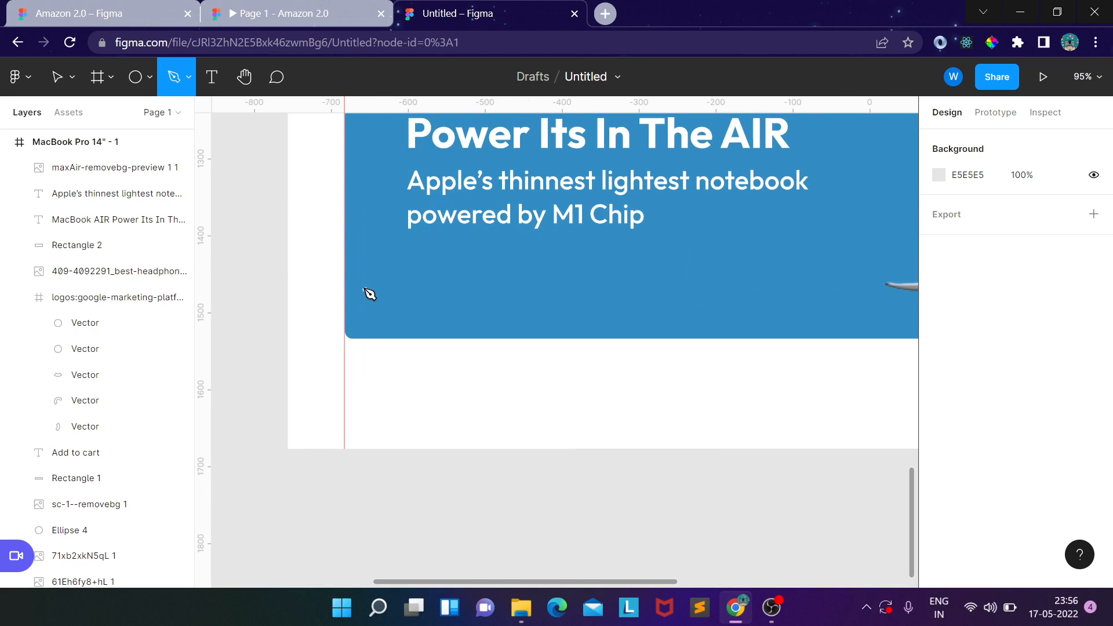
left_click(346, 235)
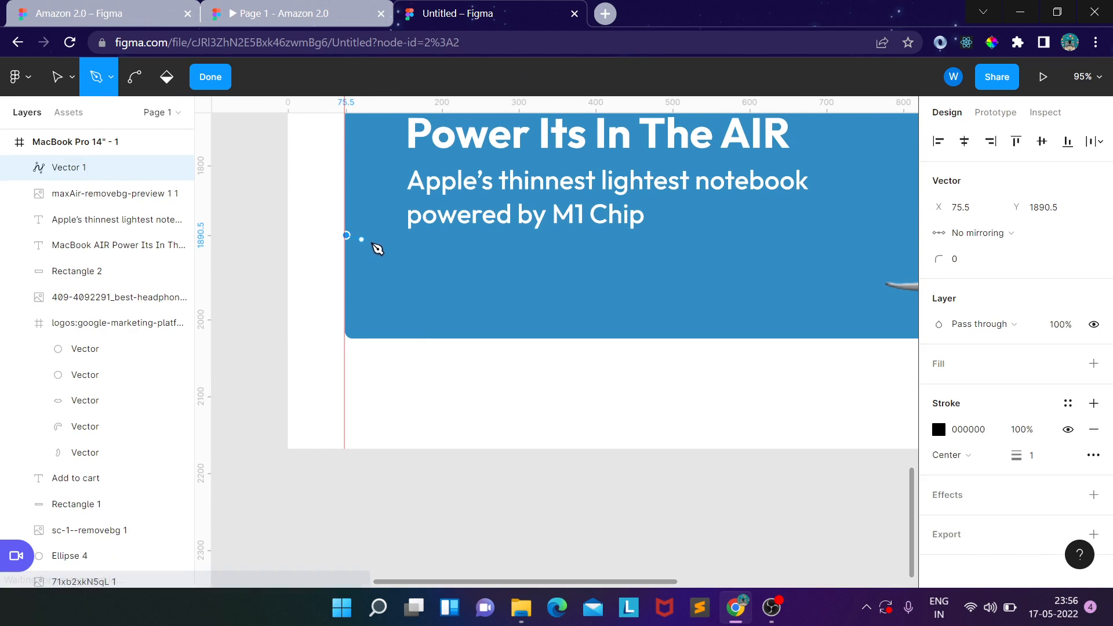
left_click(444, 272)
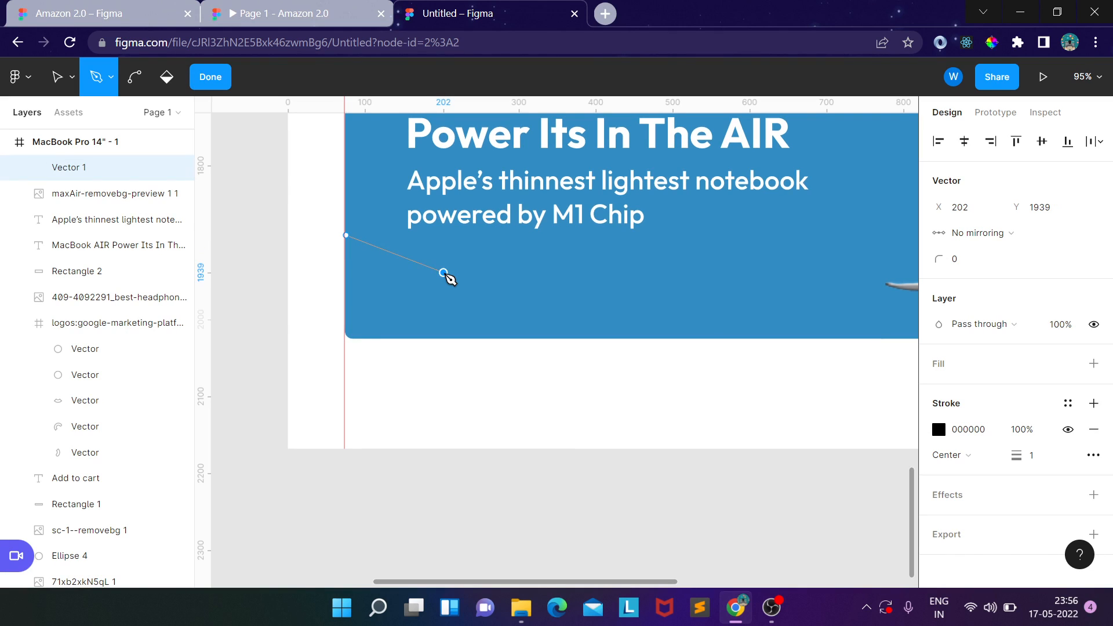
left_click_drag(444, 273, 471, 302)
left_click(542, 338)
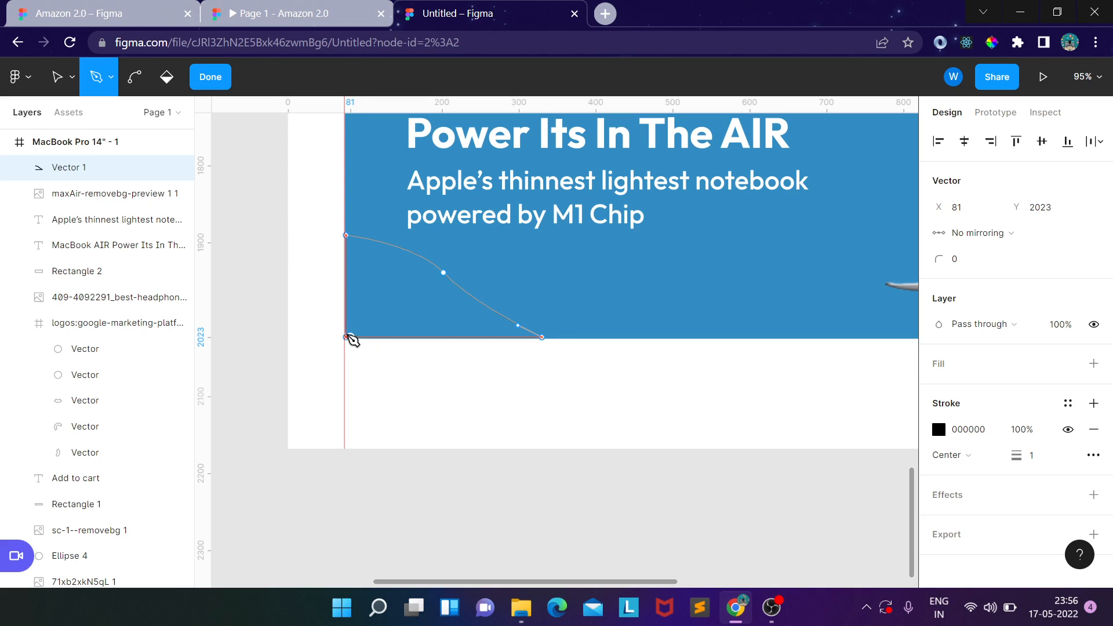
left_click(346, 331)
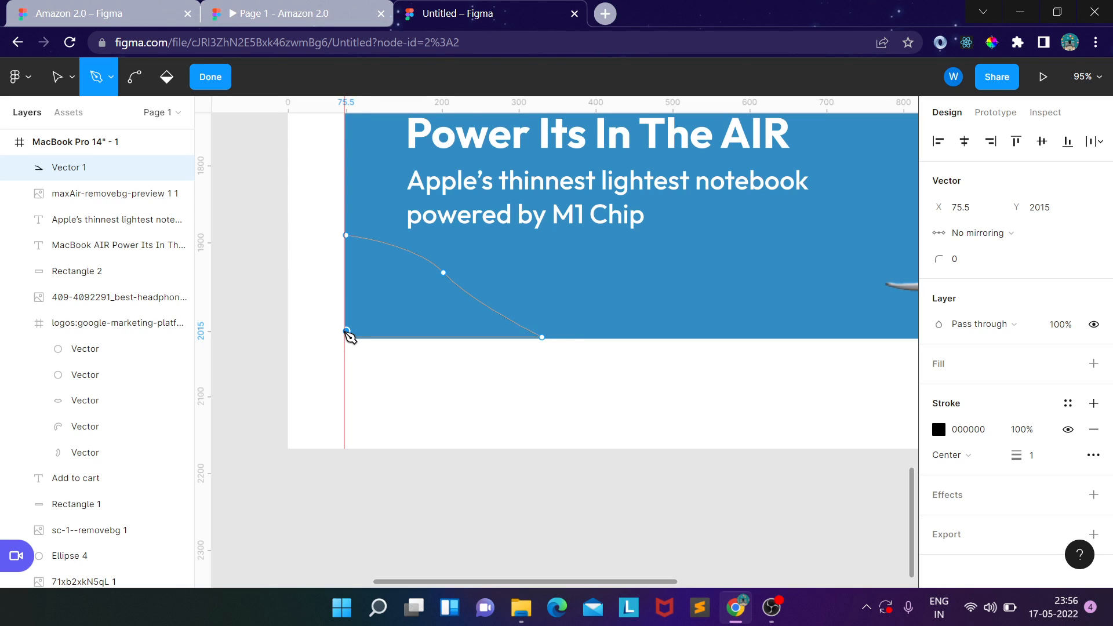
left_click(350, 239)
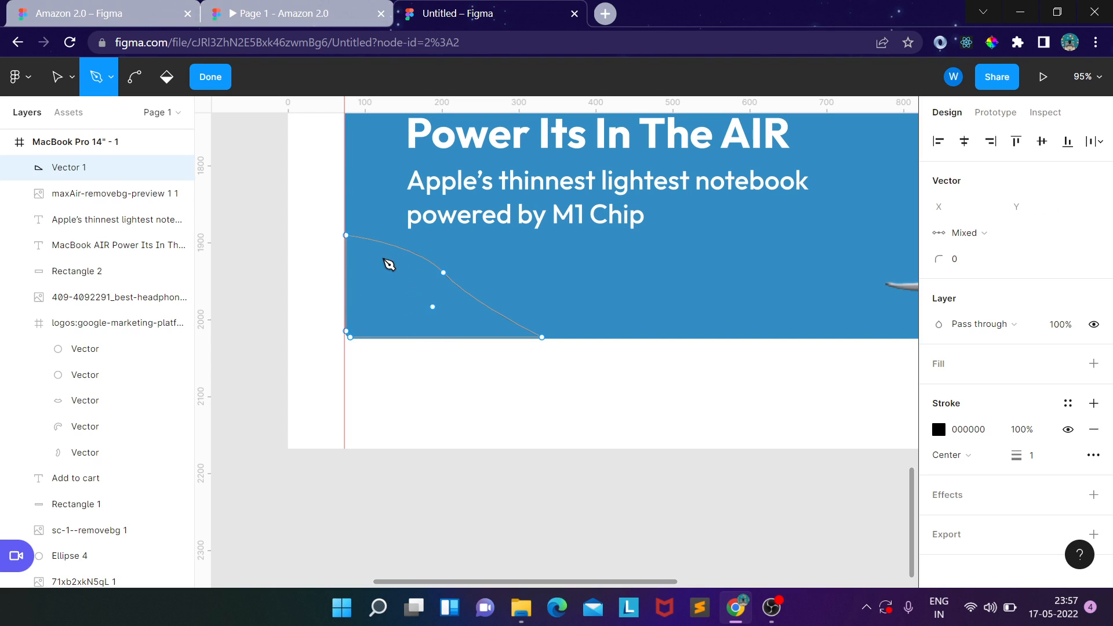
left_click(721, 367)
scroll(730, 369, "down", 5)
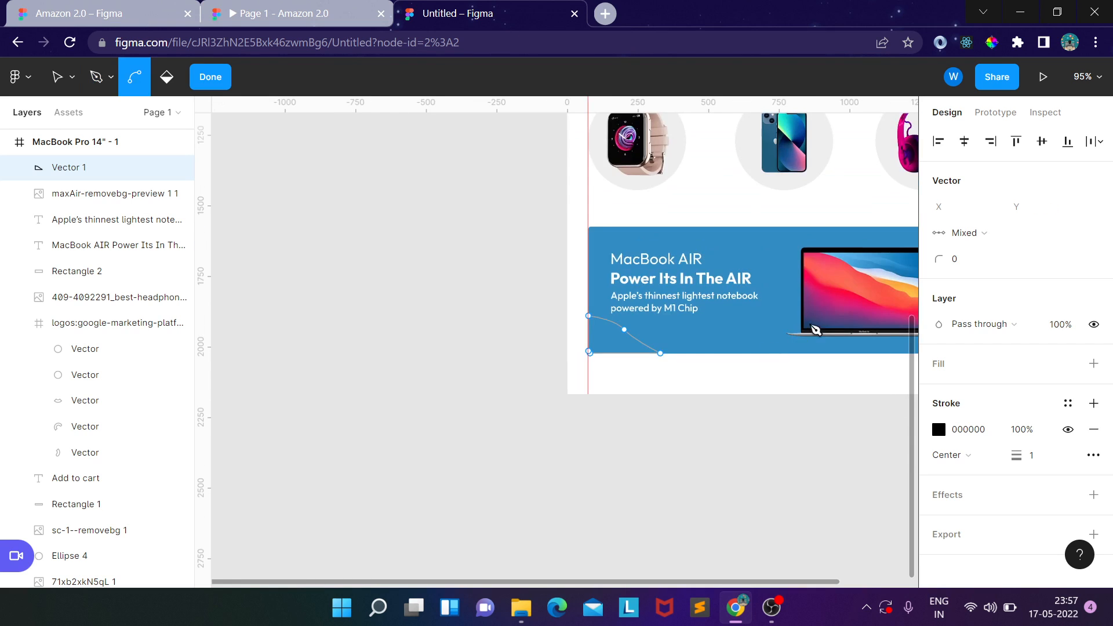
scroll(676, 263, "up", 5)
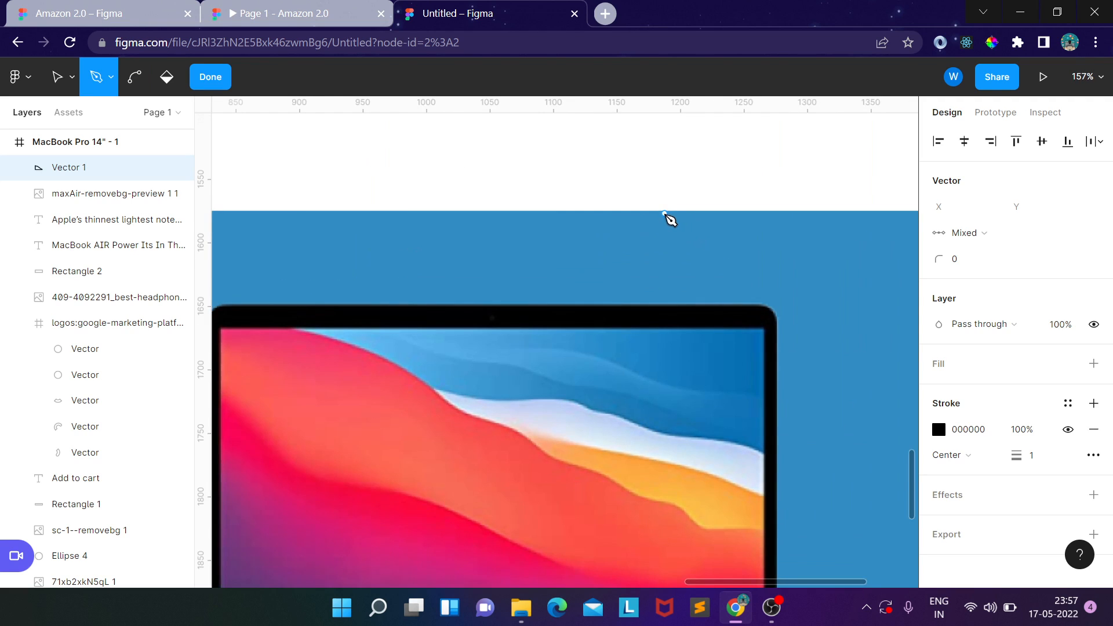
left_click(210, 78)
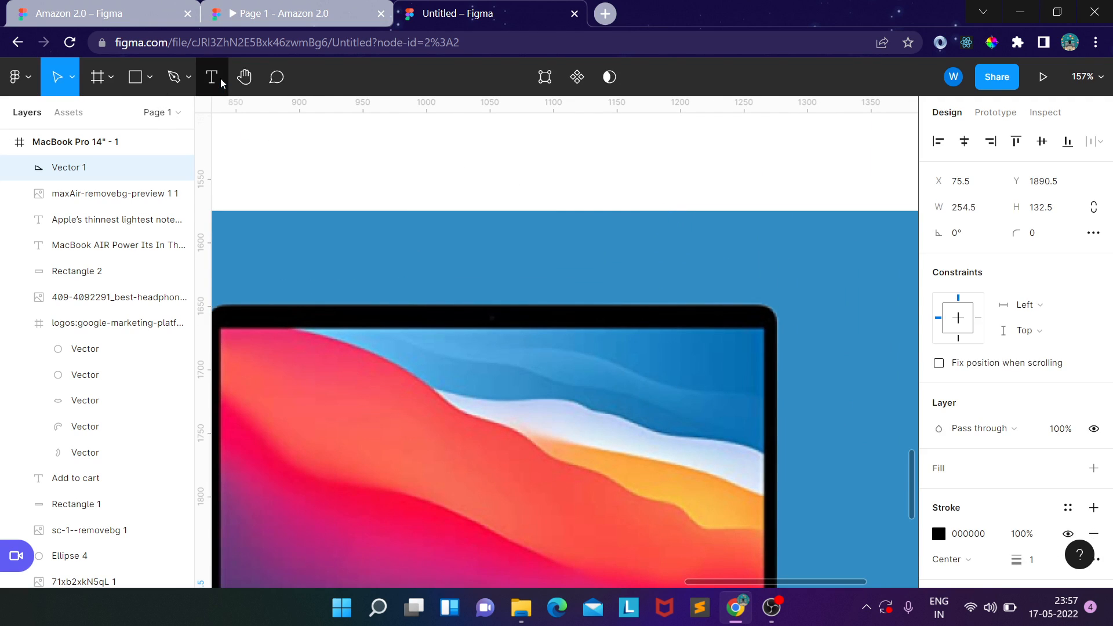
Step: Draw a closed wavy corner shape about 263 × 112 with the Pen tool in the banner's upper-right corner
left_click(176, 77)
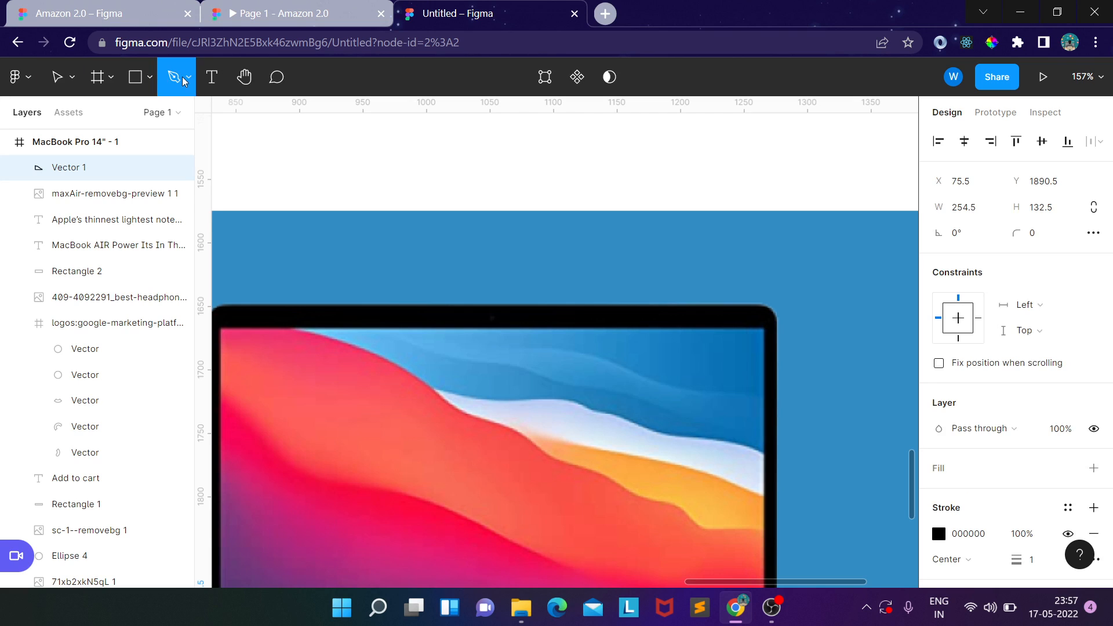
scroll(766, 255, "down", 5)
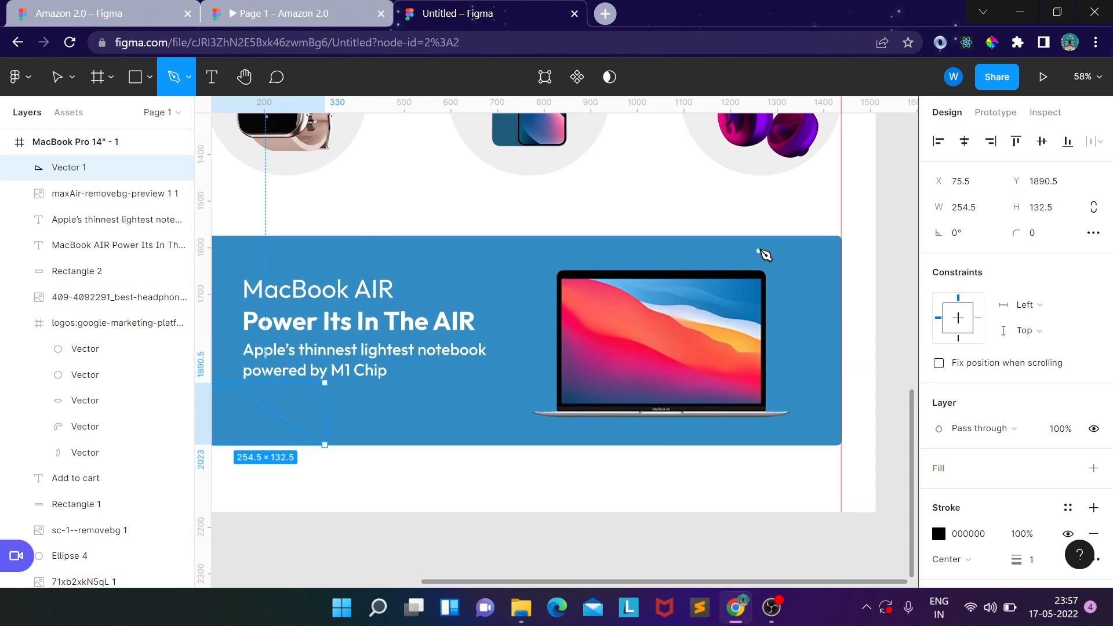
scroll(764, 256, "up", 3)
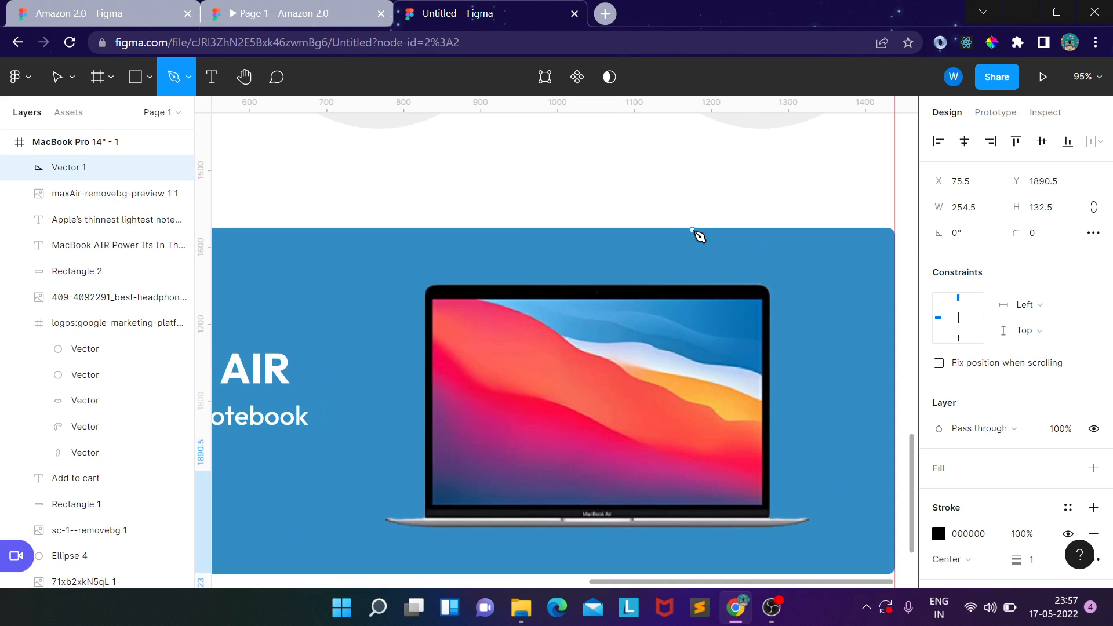
left_click(692, 230)
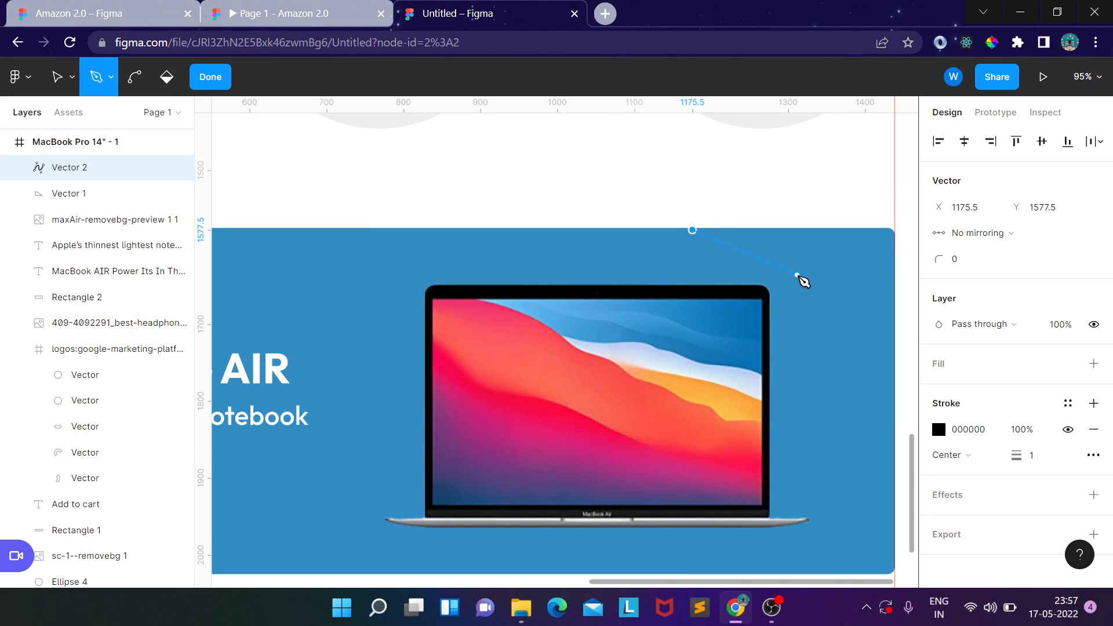
left_click_drag(797, 275, 850, 281)
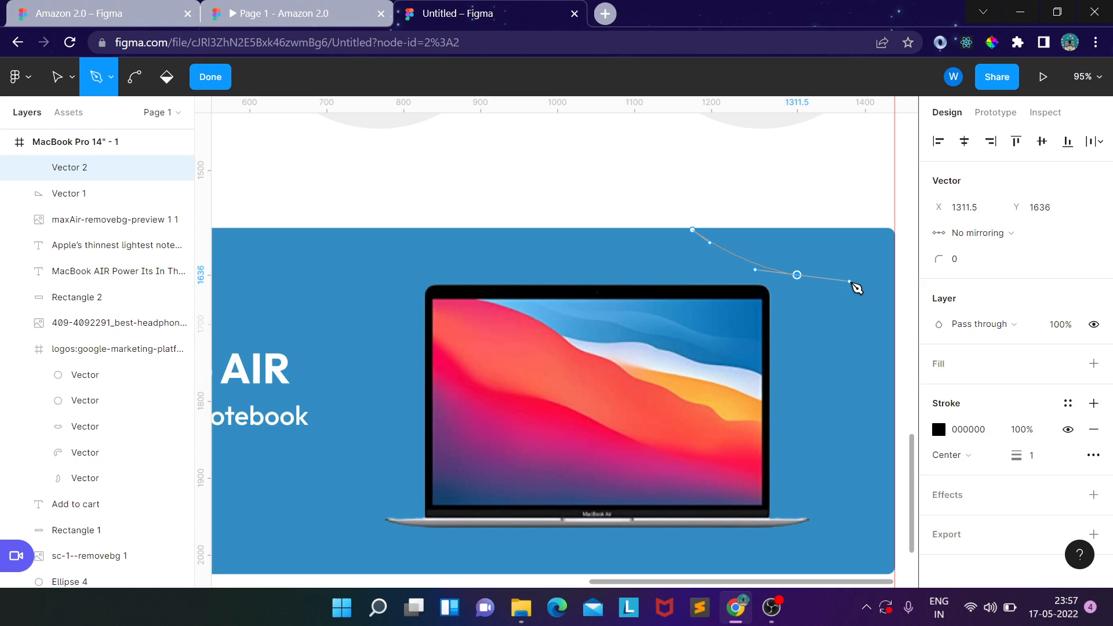
left_click(896, 316)
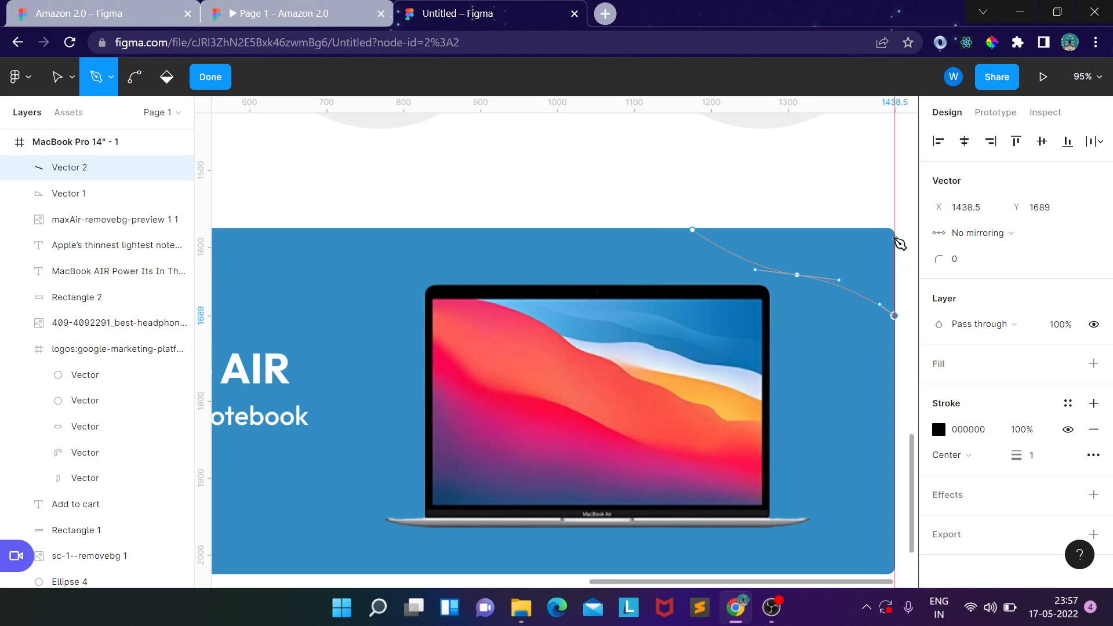
left_click_drag(886, 230, 701, 235)
scroll(667, 253, "down", 3)
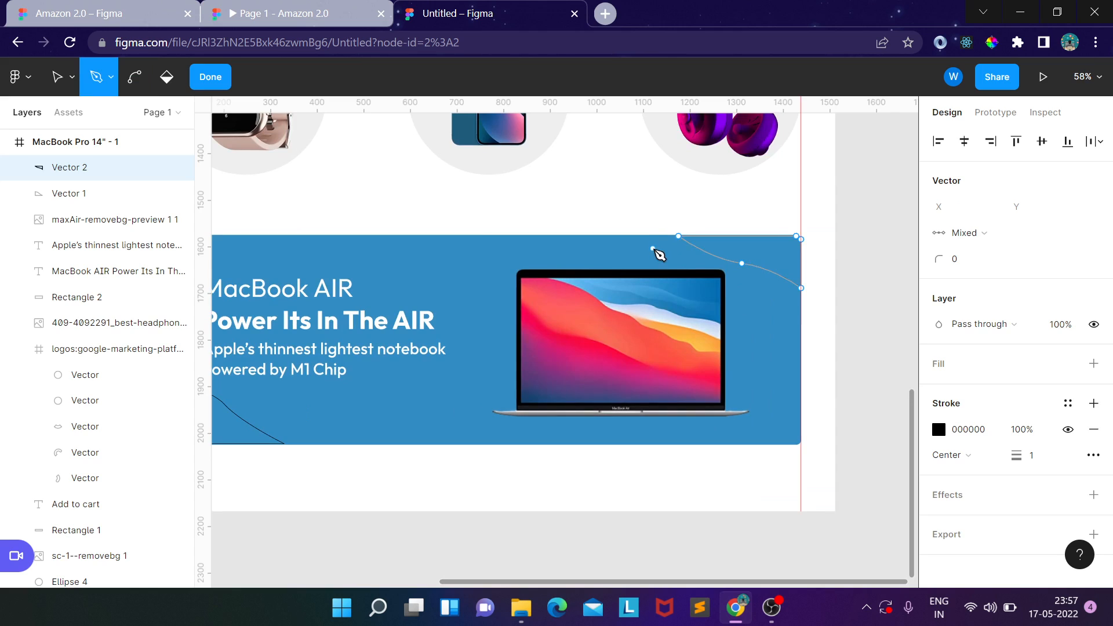
left_click(203, 81)
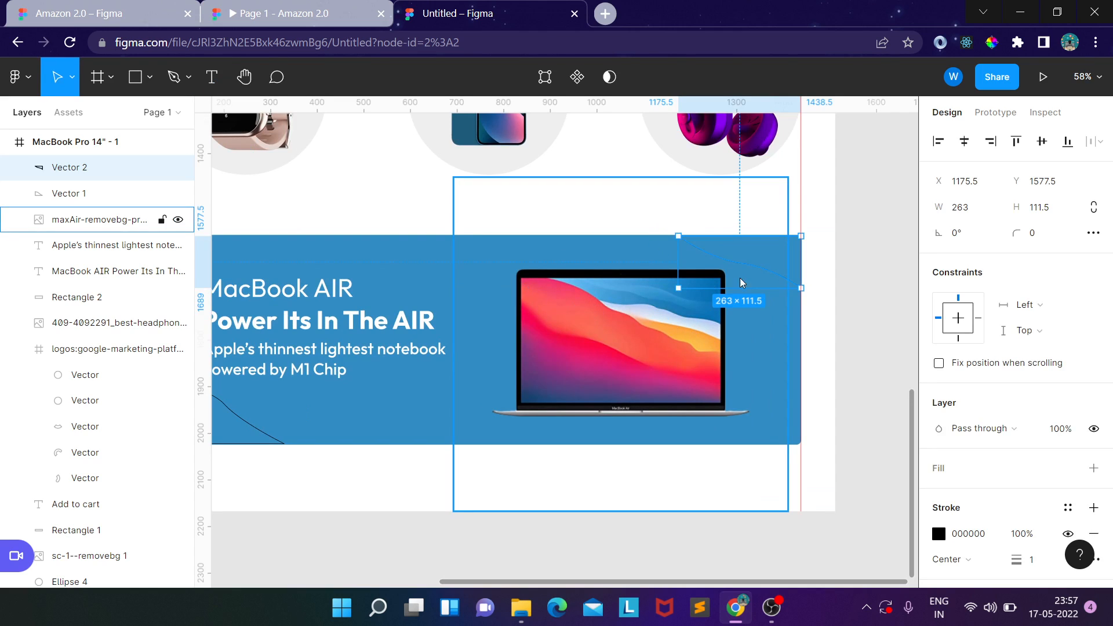
left_click(855, 277)
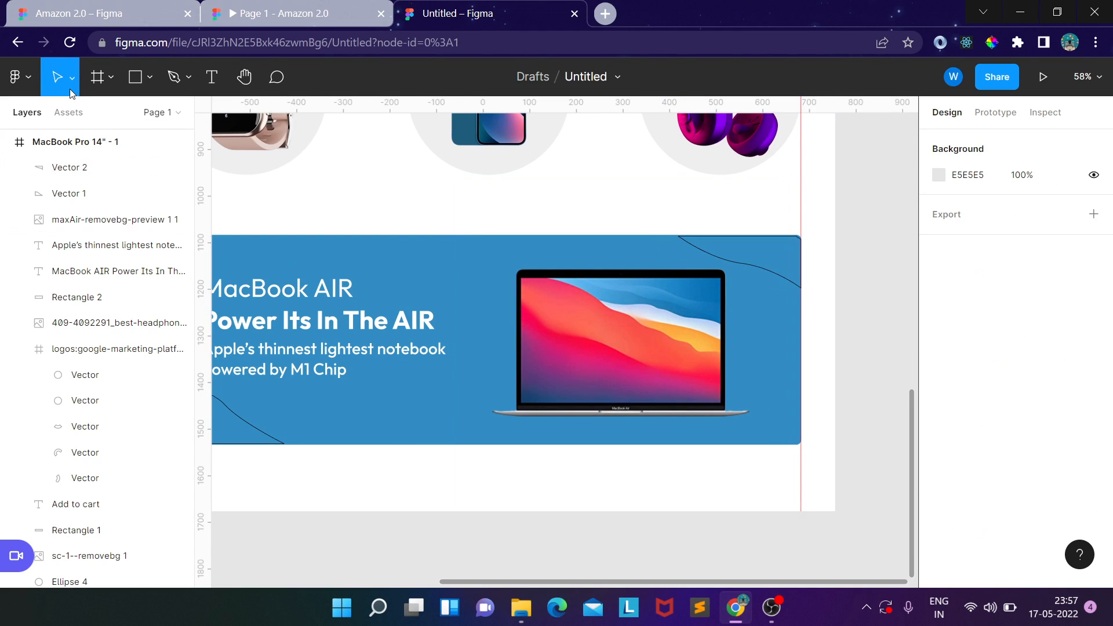
Step: Add a fill to the wavy corner shape in the banner's upper-right corner and remove its black stroke
left_click(741, 267)
scroll(979, 348, "down", 2)
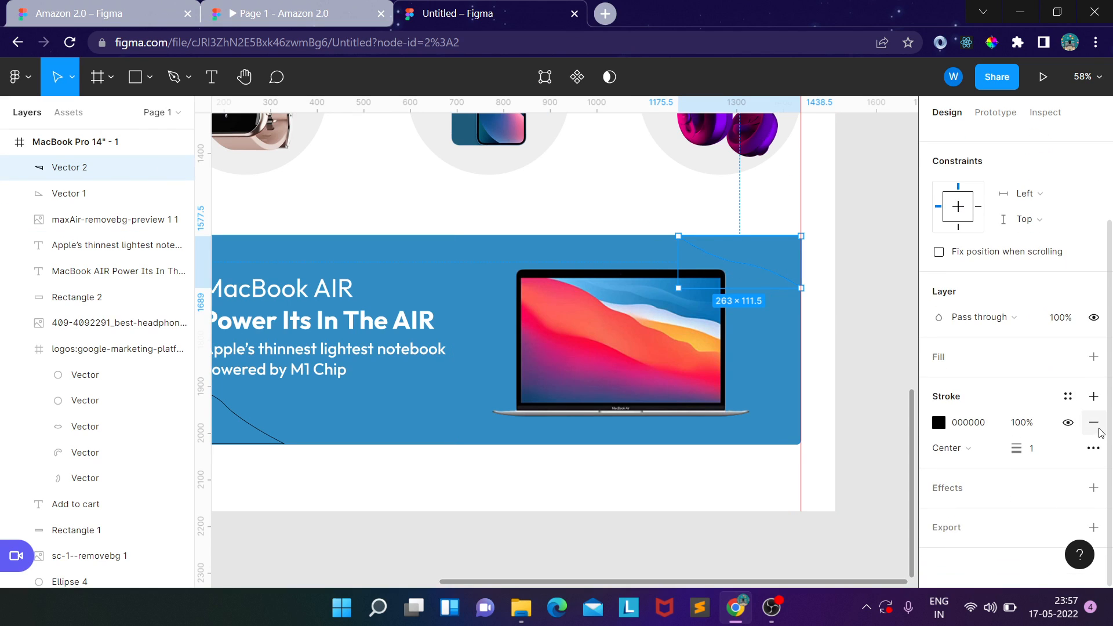
left_click(941, 358)
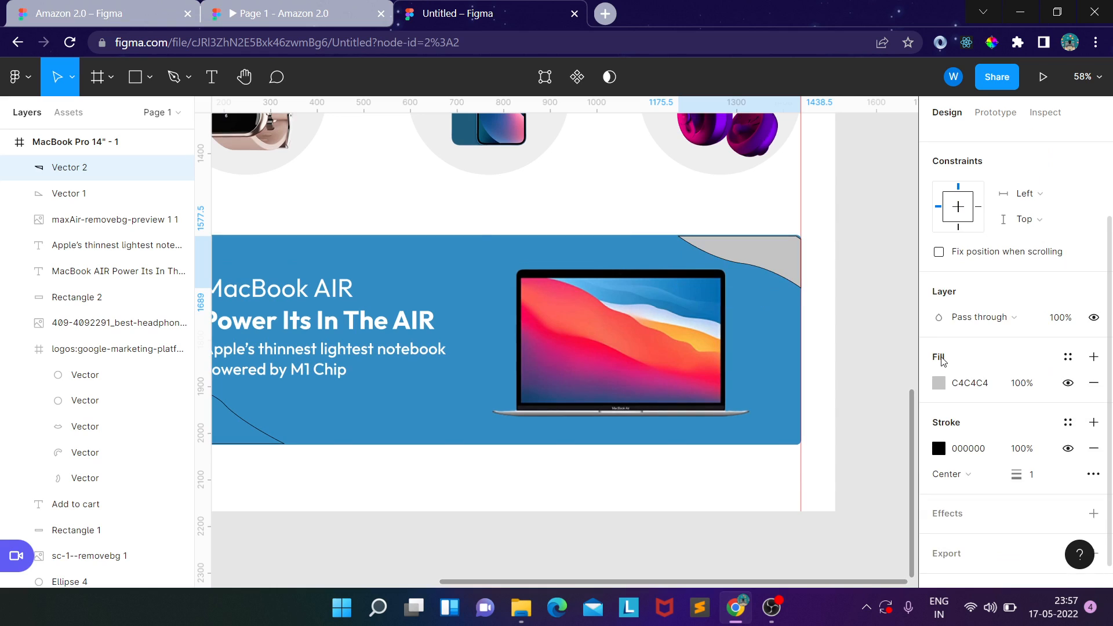
left_click(1094, 451)
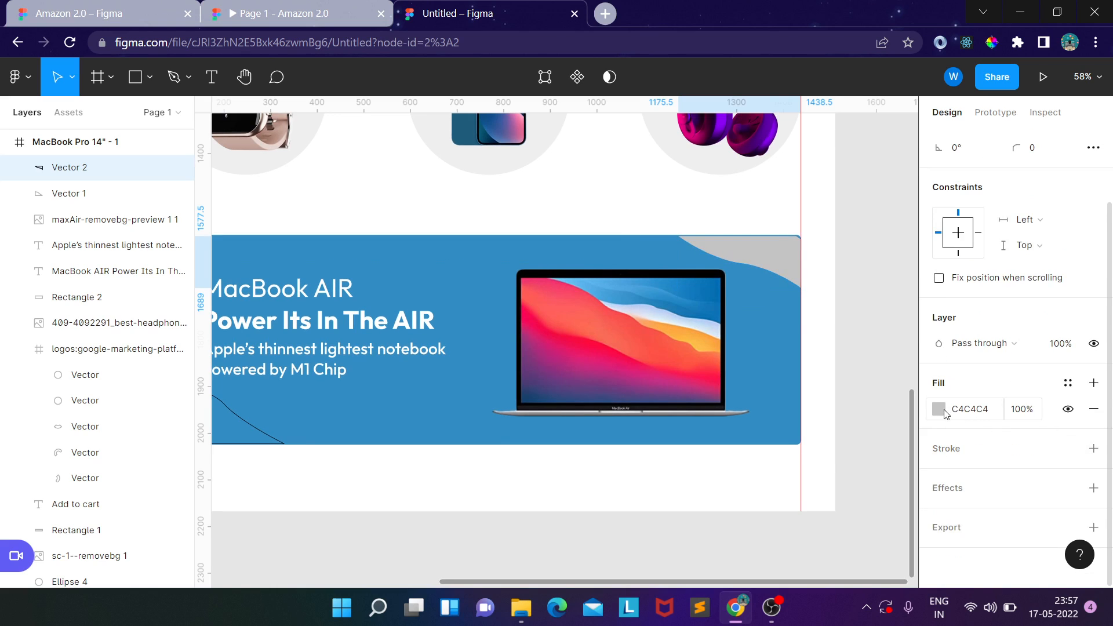
Step: Copy the banner rectangle's fill colour 328DC4 and apply it to the upper-right corner shape
left_click(426, 281)
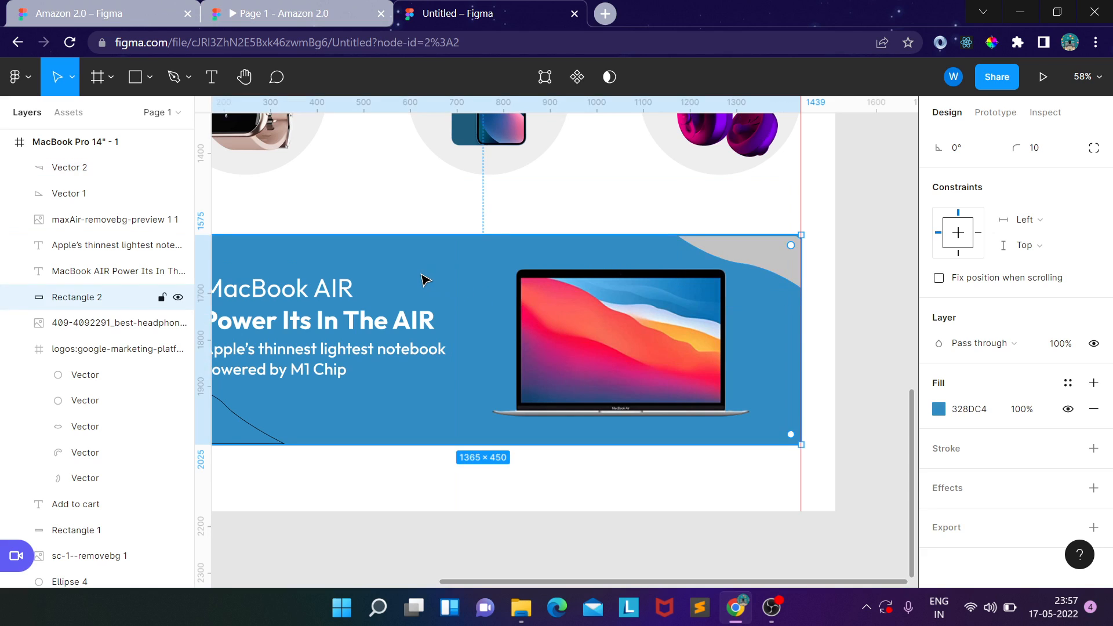
left_click(959, 412)
key("ctrl+c")
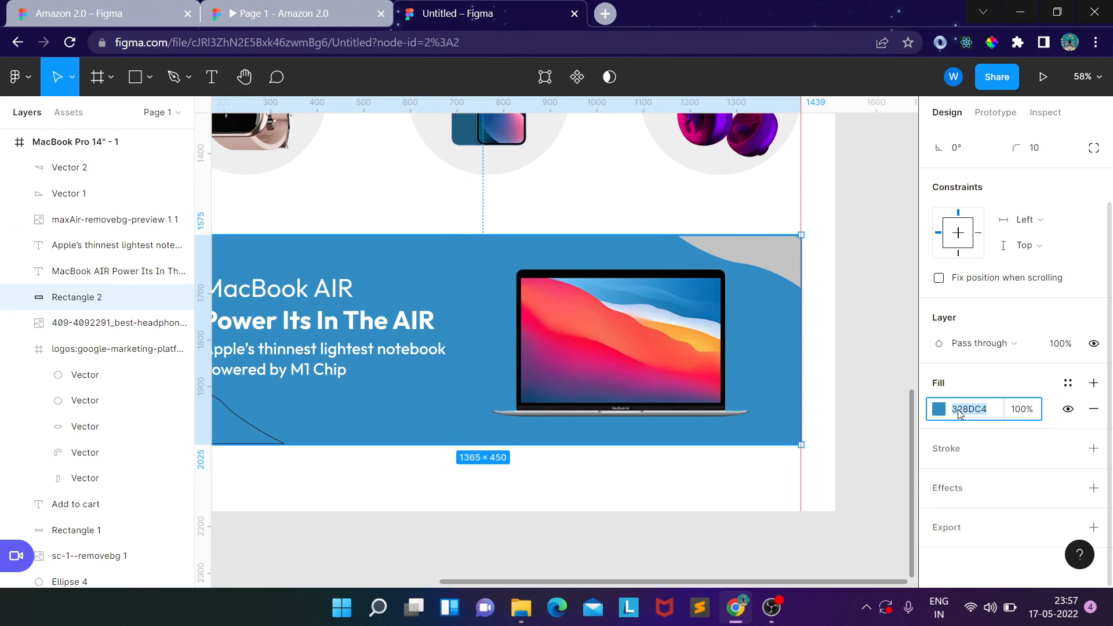
left_click(781, 268)
left_click(987, 416)
key("ctrl+v")
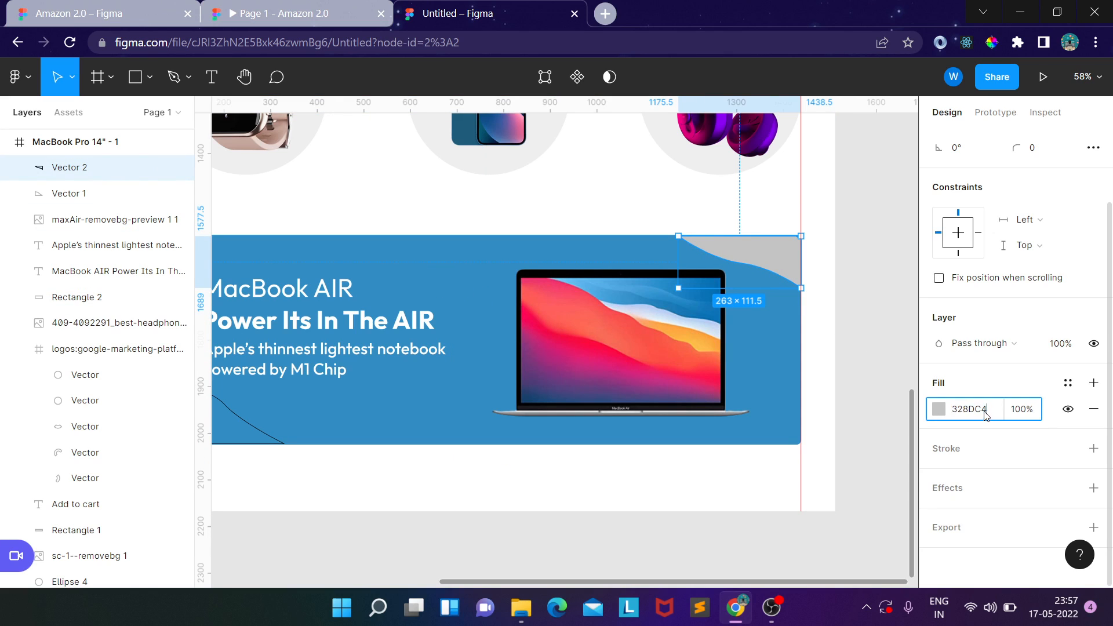
key("Return")
Step: Lighten the upper-right corner shape's fill to 45A1D9
left_click(939, 408)
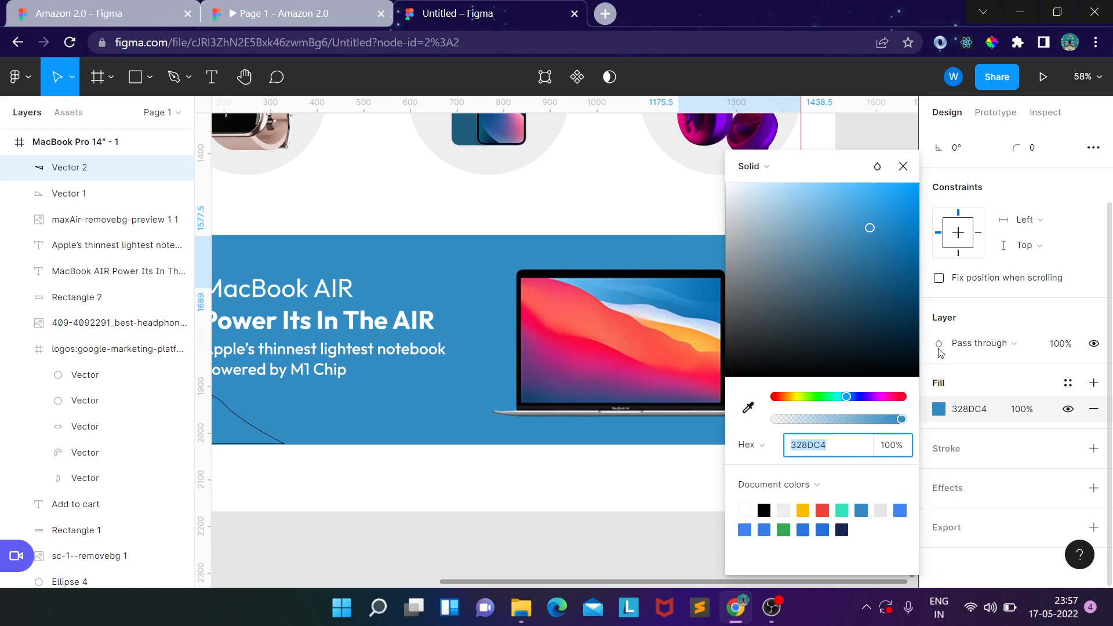
left_click_drag(868, 232, 858, 217)
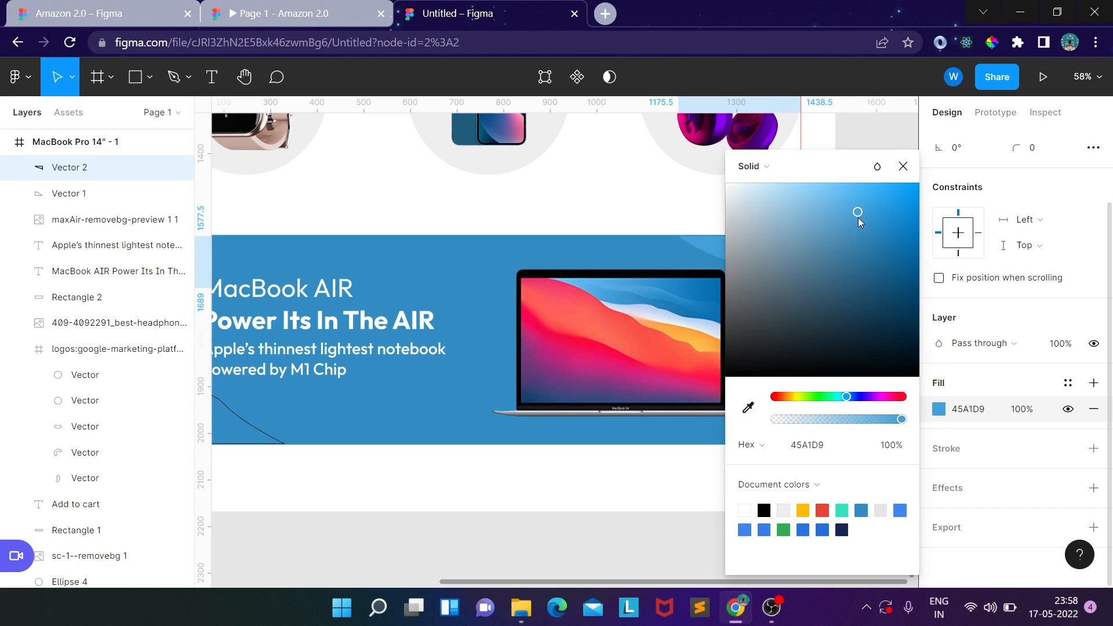
left_click(645, 218)
left_click(852, 284)
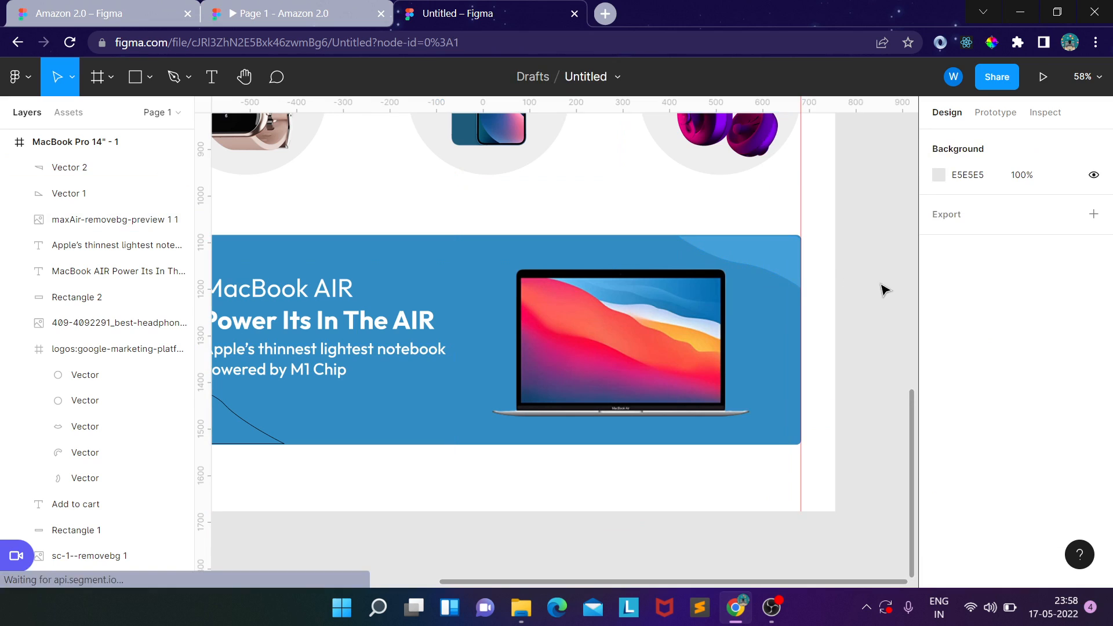
Step: Fill the banner's lower-left corner shape with 45A1D9, the colour of the upper-right corner shape
scroll(884, 289, "down", 3)
scroll(829, 258, "down", 3)
left_click(789, 204)
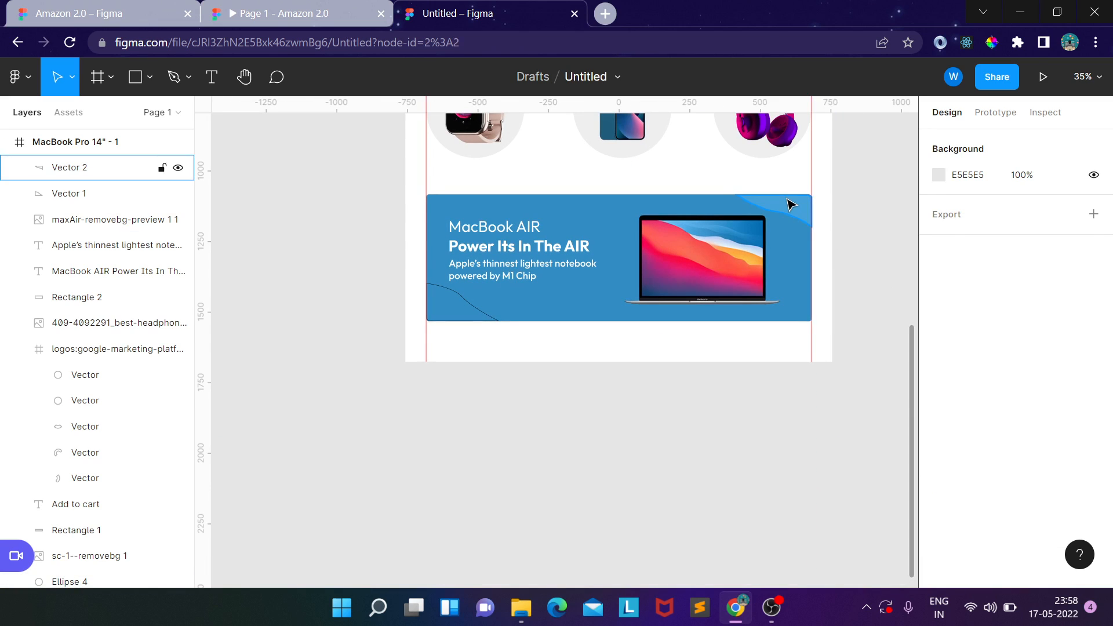
left_click(968, 494)
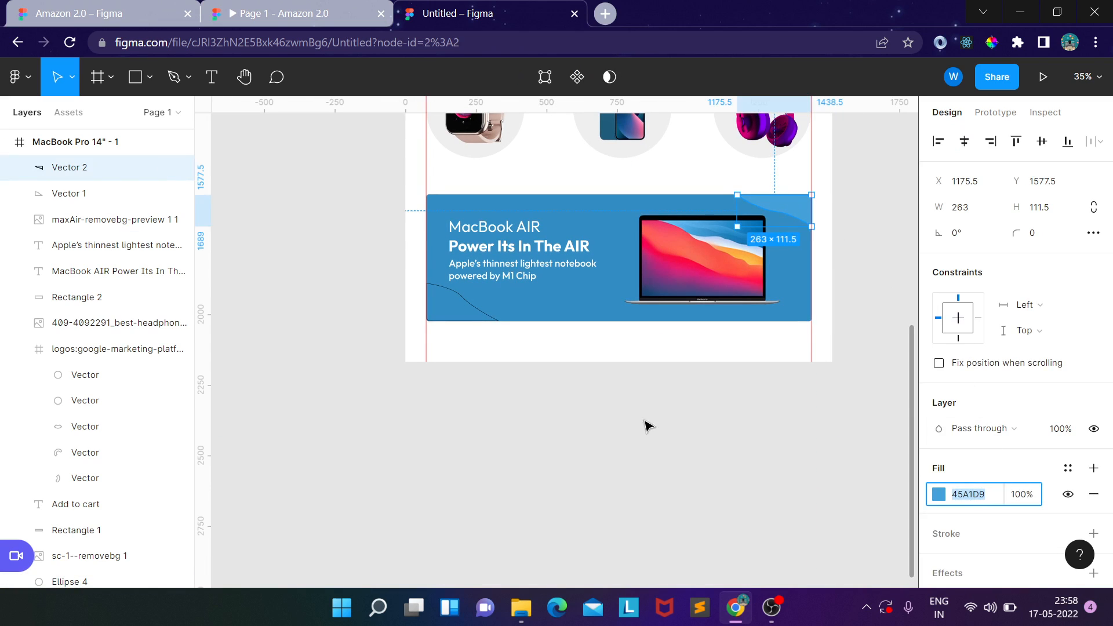
left_click(461, 315)
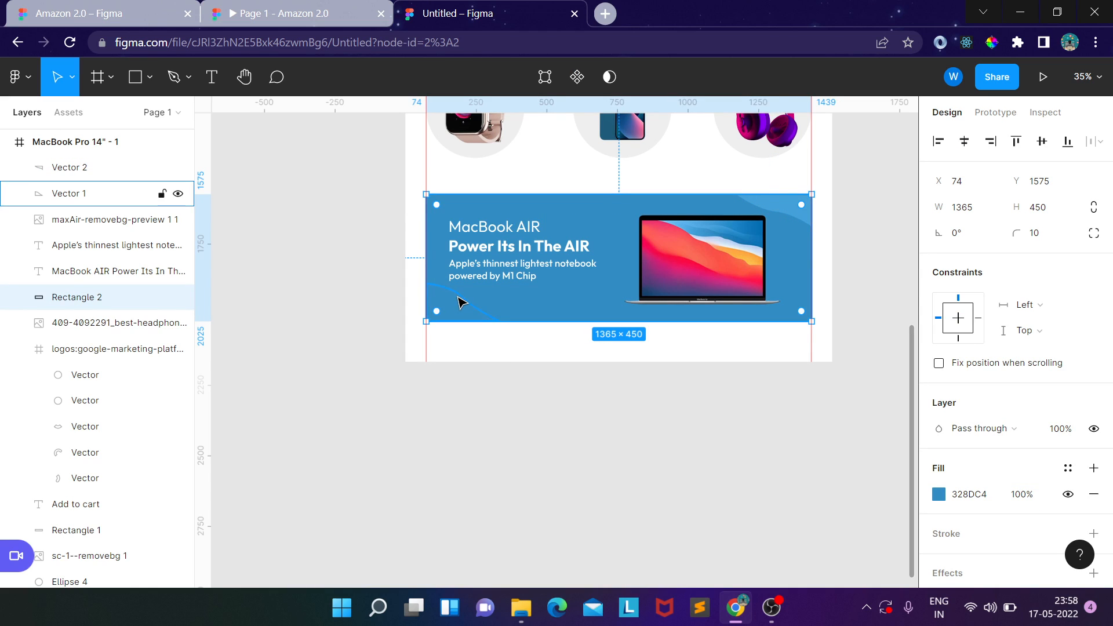
left_click(462, 302)
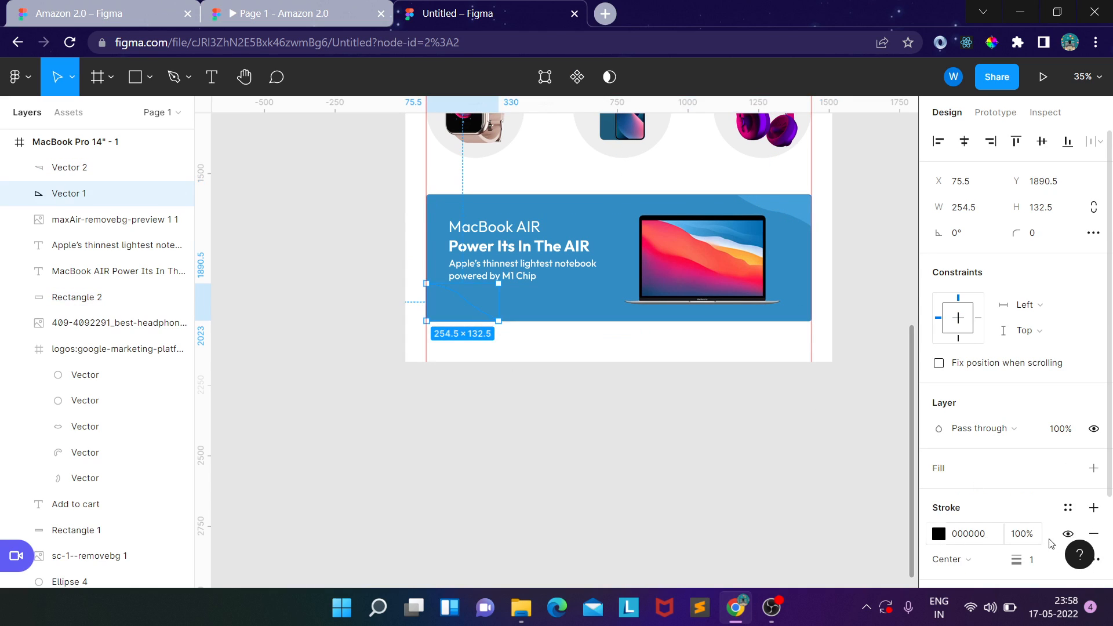
left_click(940, 470)
left_click(956, 496)
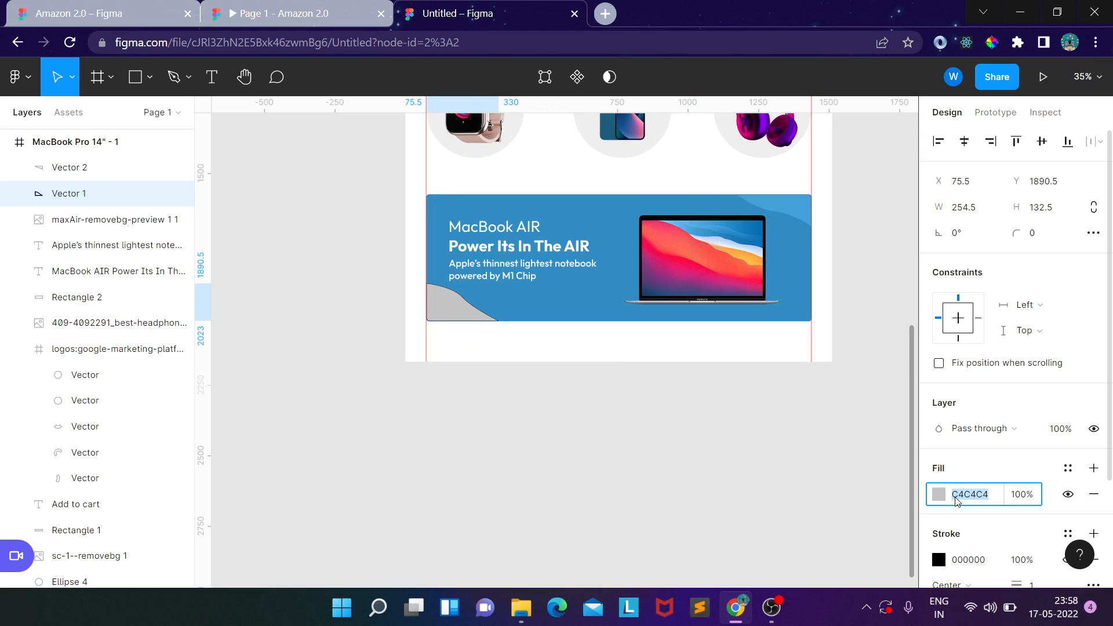
type("45A1D9")
key("Return")
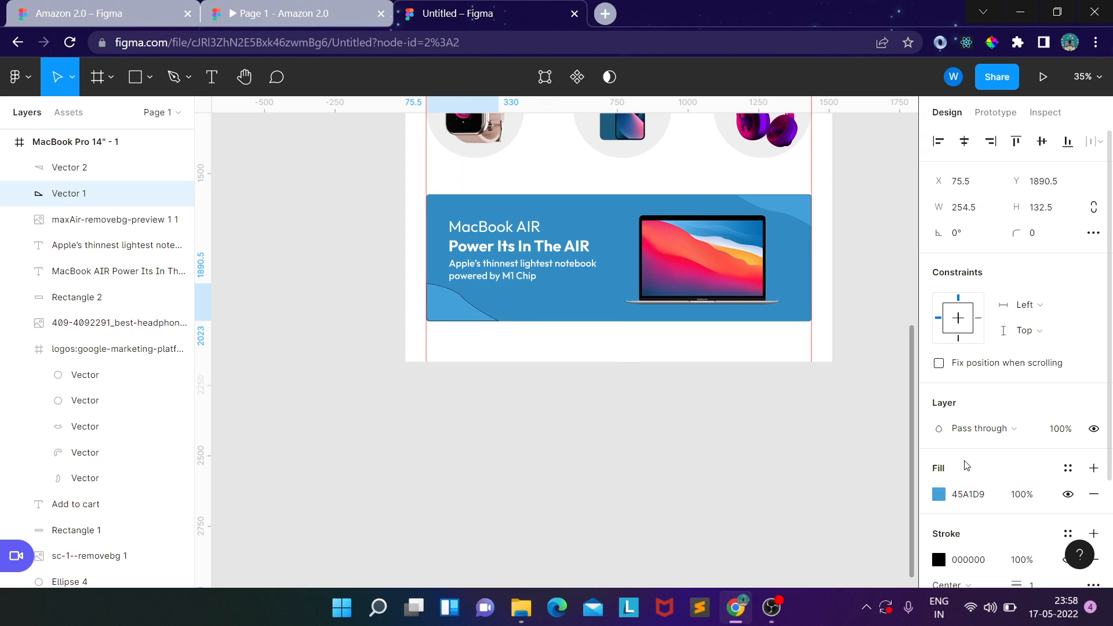
Step: Remove the black stroke from the lower-left corner shape
scroll(1044, 550, "down", 3)
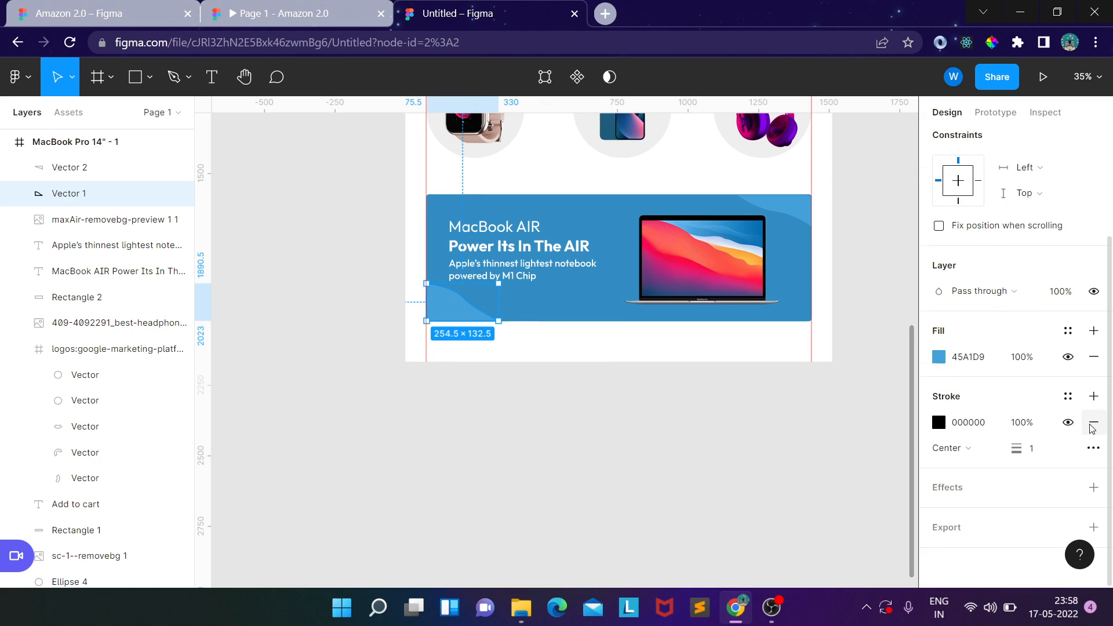
left_click(1094, 423)
left_click(610, 404)
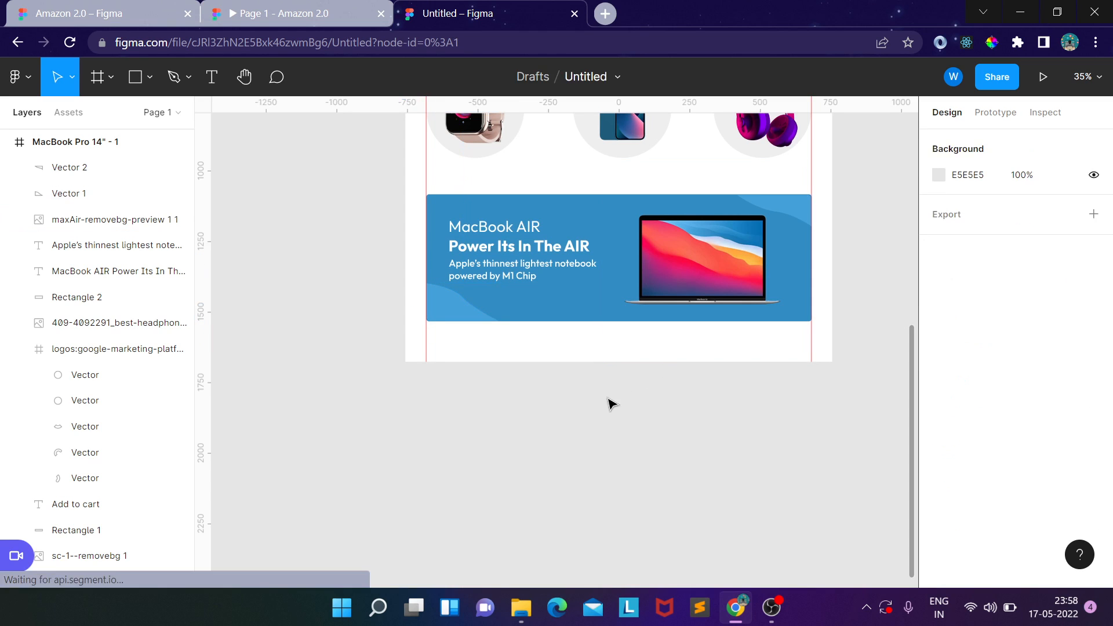
Step: Check the reference prototype's banner and enlarge the lower-left corner shape to about 404 × 213
left_click(338, 7)
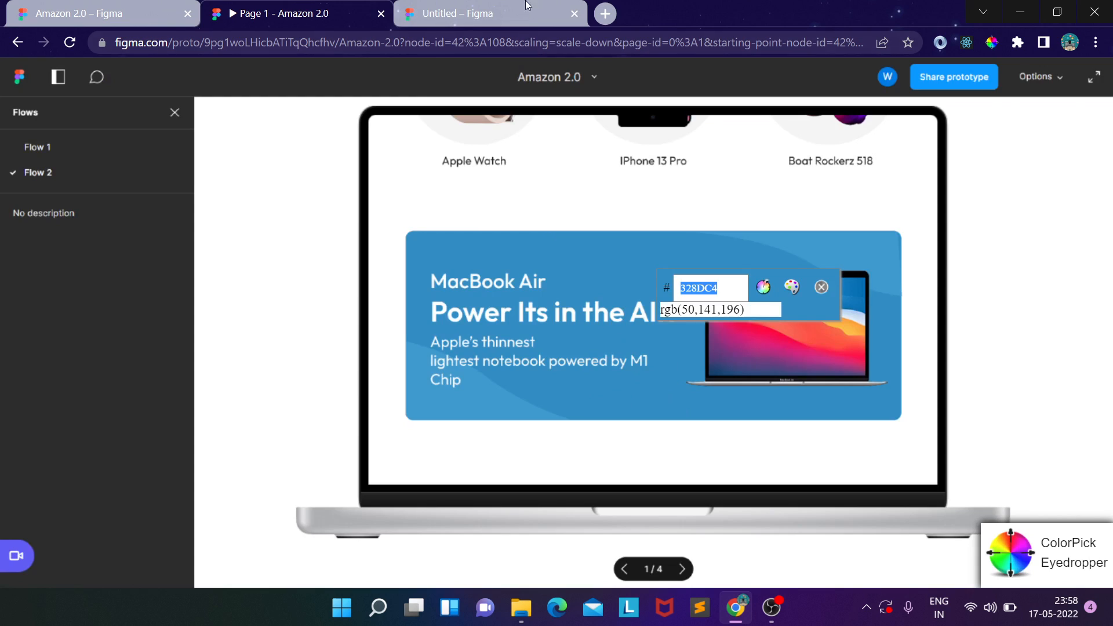
left_click(510, 12)
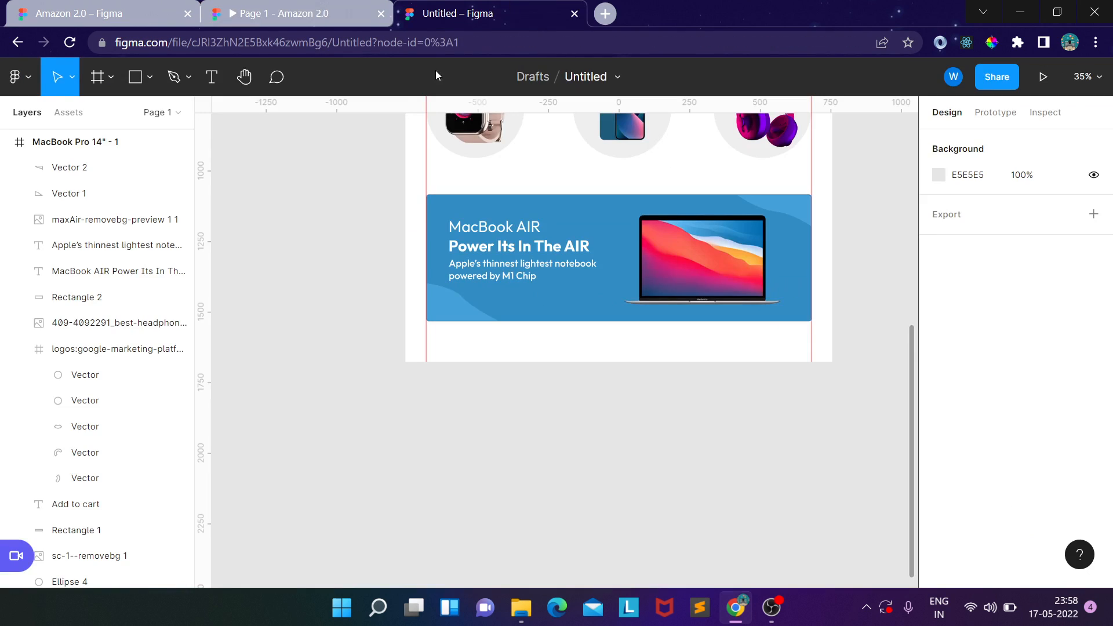
scroll(484, 321, "up", 3)
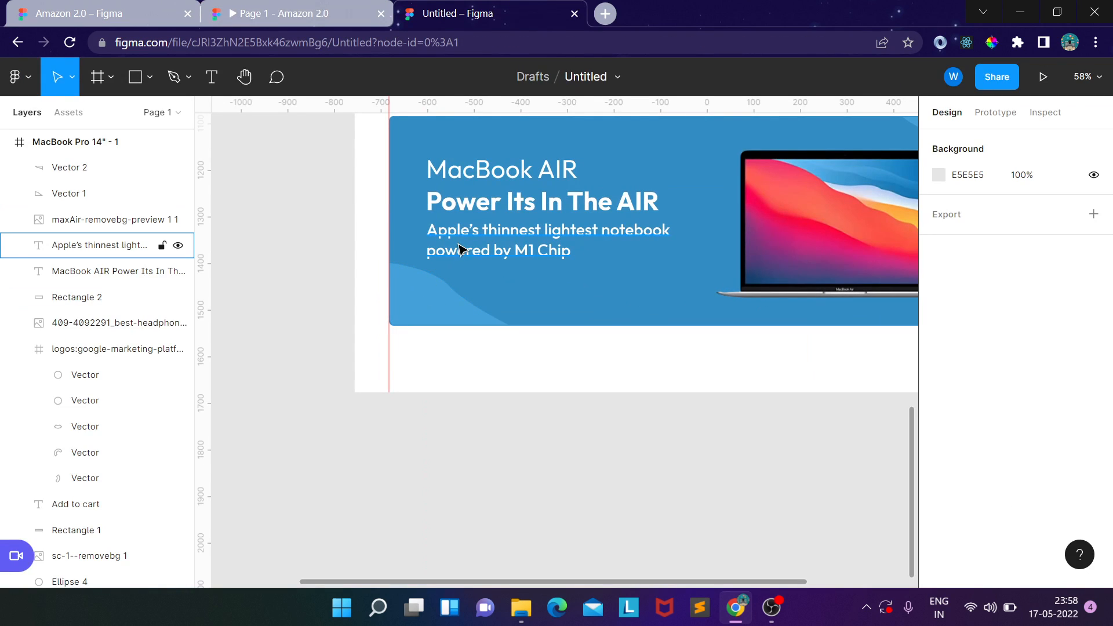
left_click(475, 247)
left_click(600, 468)
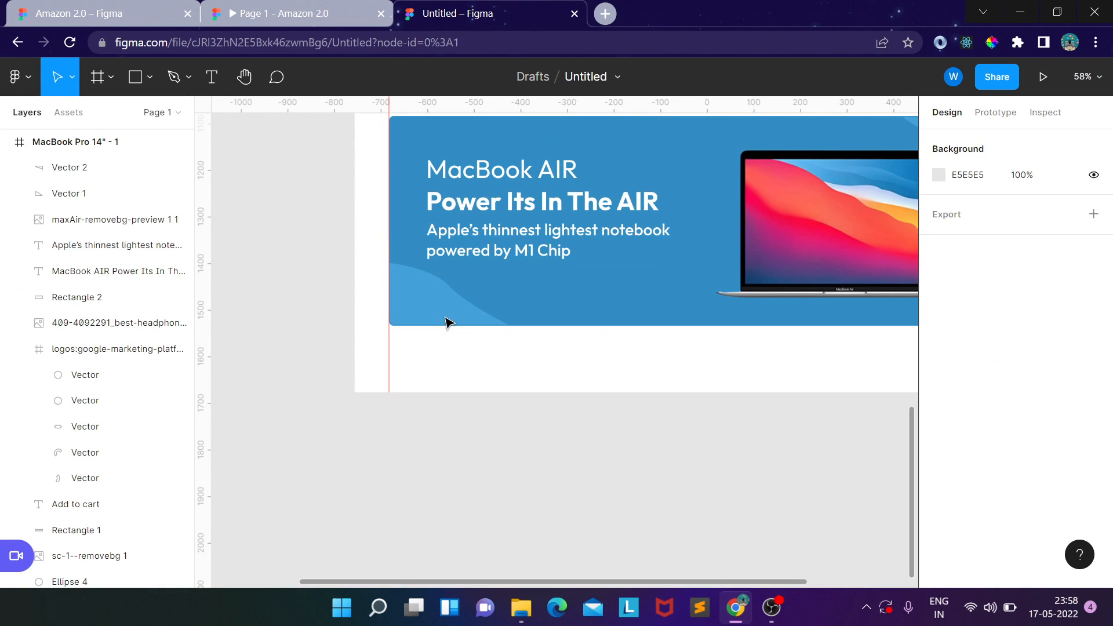
left_click(450, 293)
left_click_drag(510, 264, 579, 226)
Step: Recheck the reference banner and bring the tagline about the thinnest lightest notebook to the front, above the corner shape
left_click(339, 13)
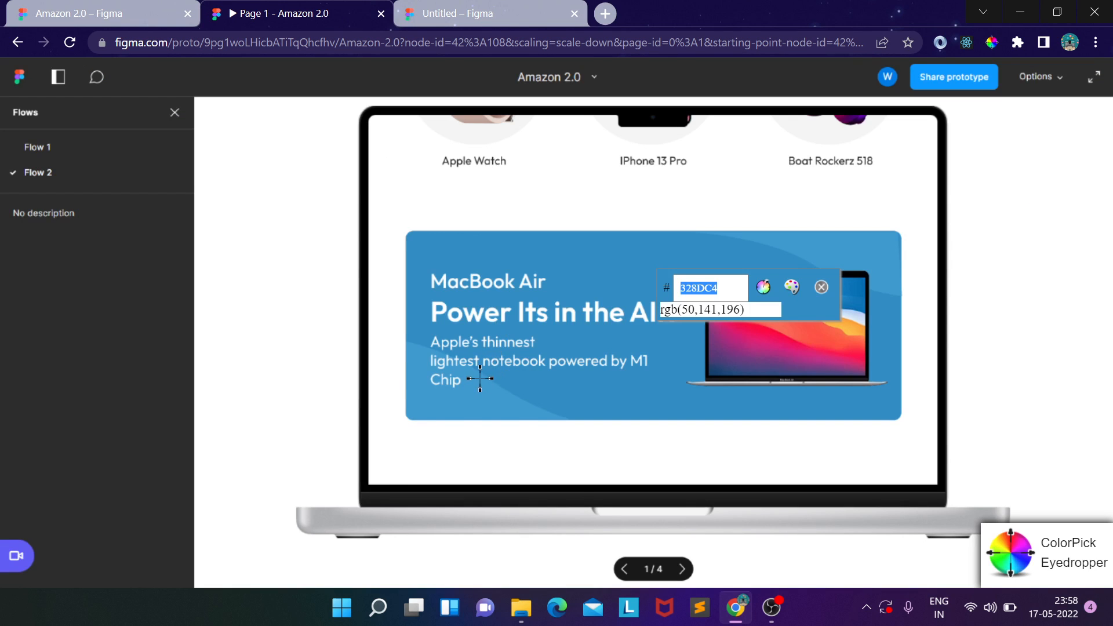
left_click(464, 13)
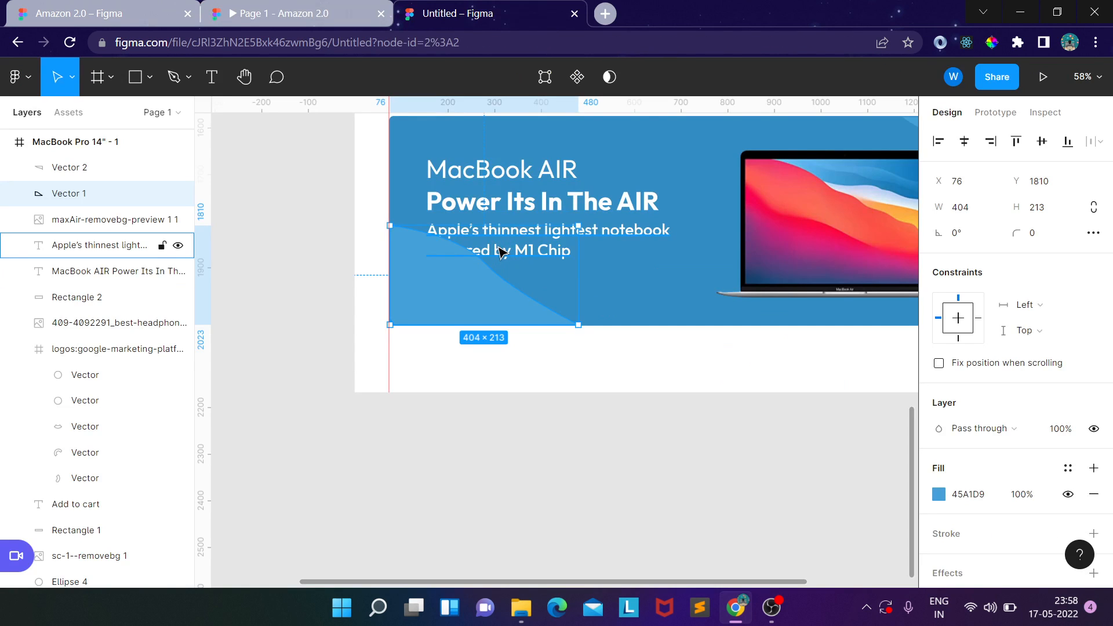
left_click(500, 248)
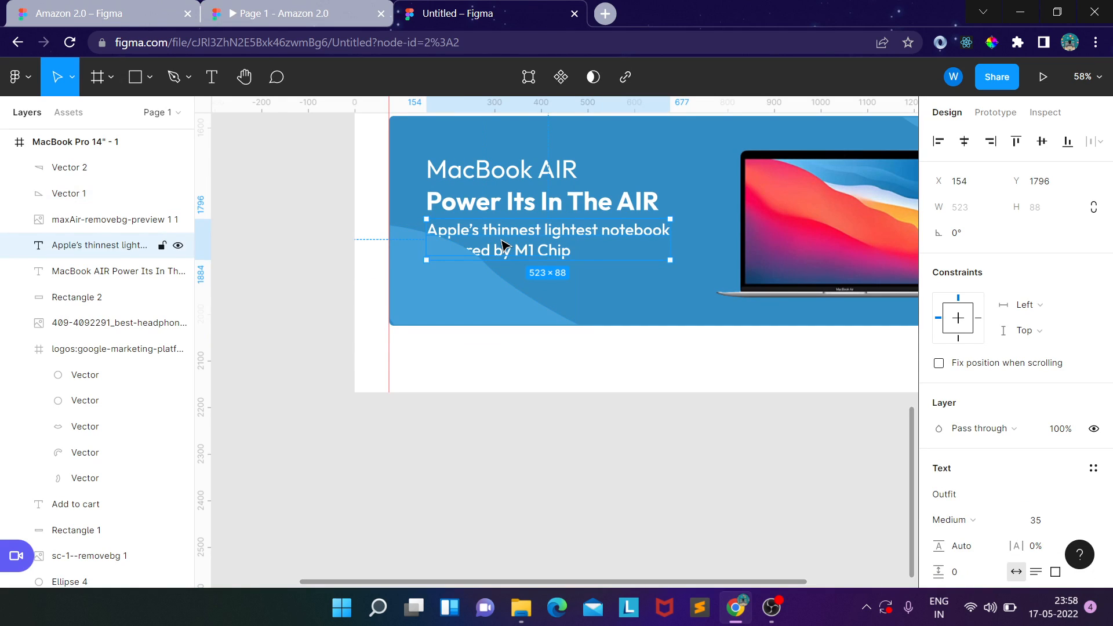
right_click(502, 241)
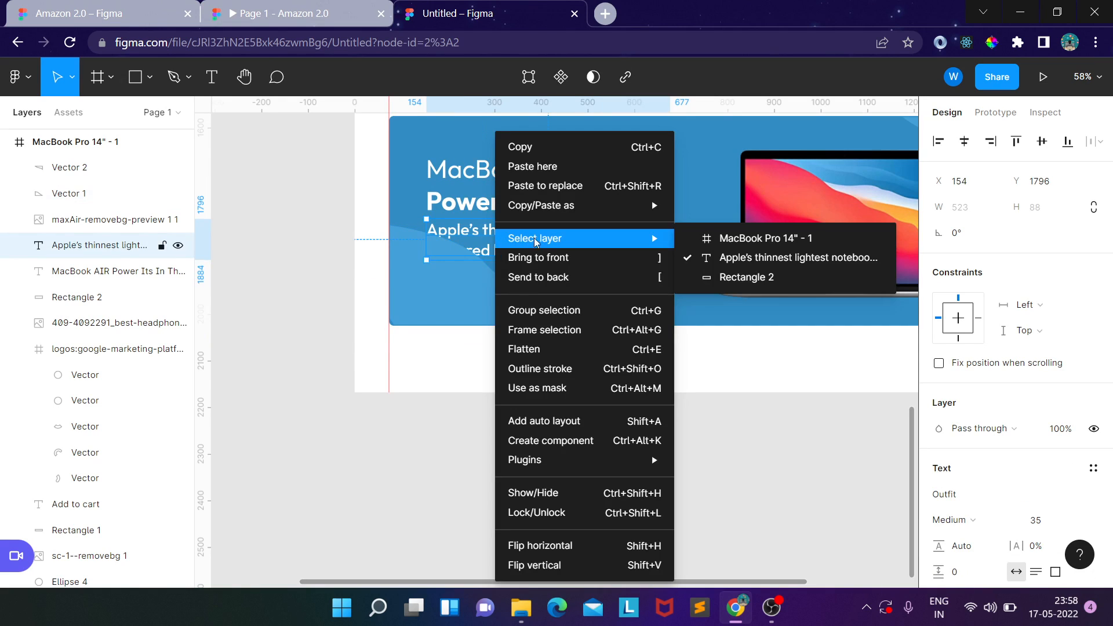
left_click(554, 259)
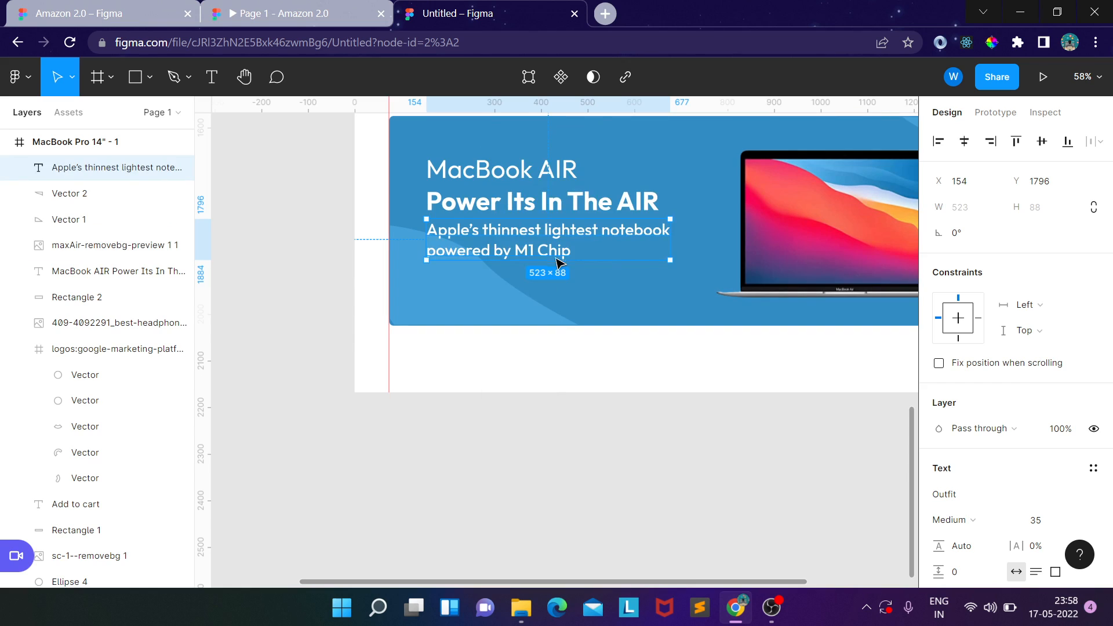
left_click(584, 480)
Step: Present the MacBook Pro 14" frame as a prototype
left_click_drag(609, 464, 487, 475)
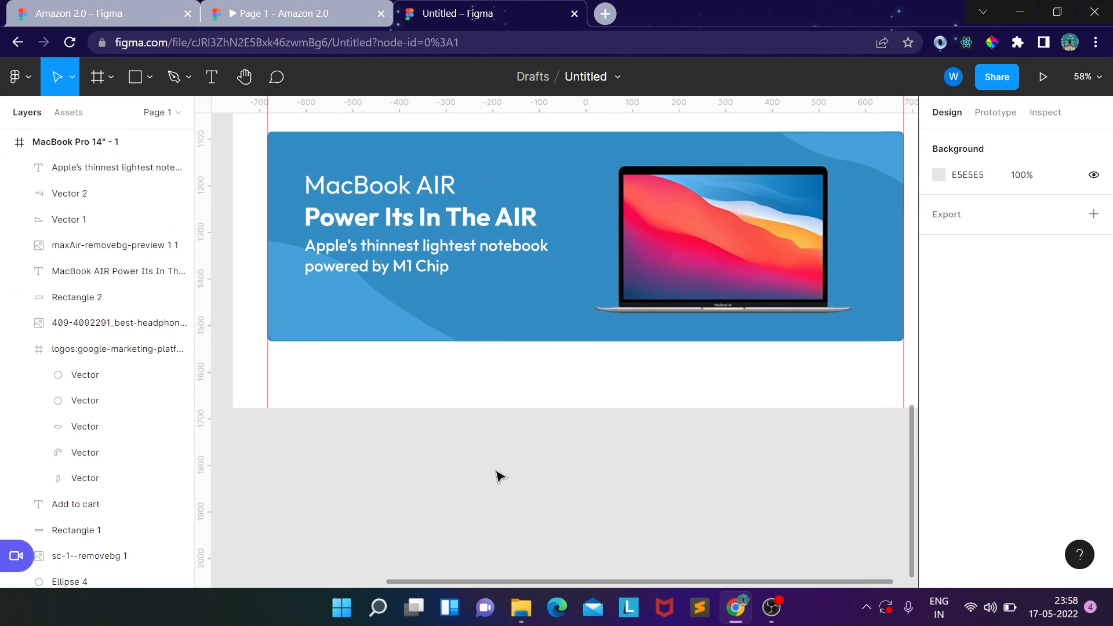
scroll(500, 476, "down", 3)
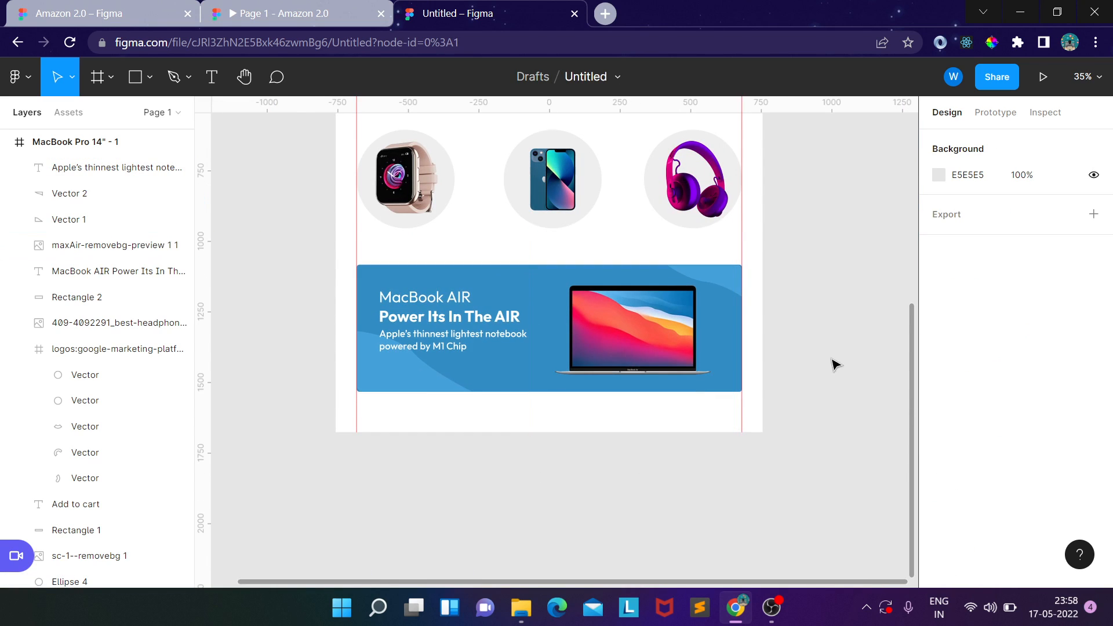
scroll(820, 301, "up", 7)
scroll(814, 321, "down", 2)
scroll(814, 321, "up", 2)
scroll(815, 321, "down", 1)
scroll(814, 321, "up", 1)
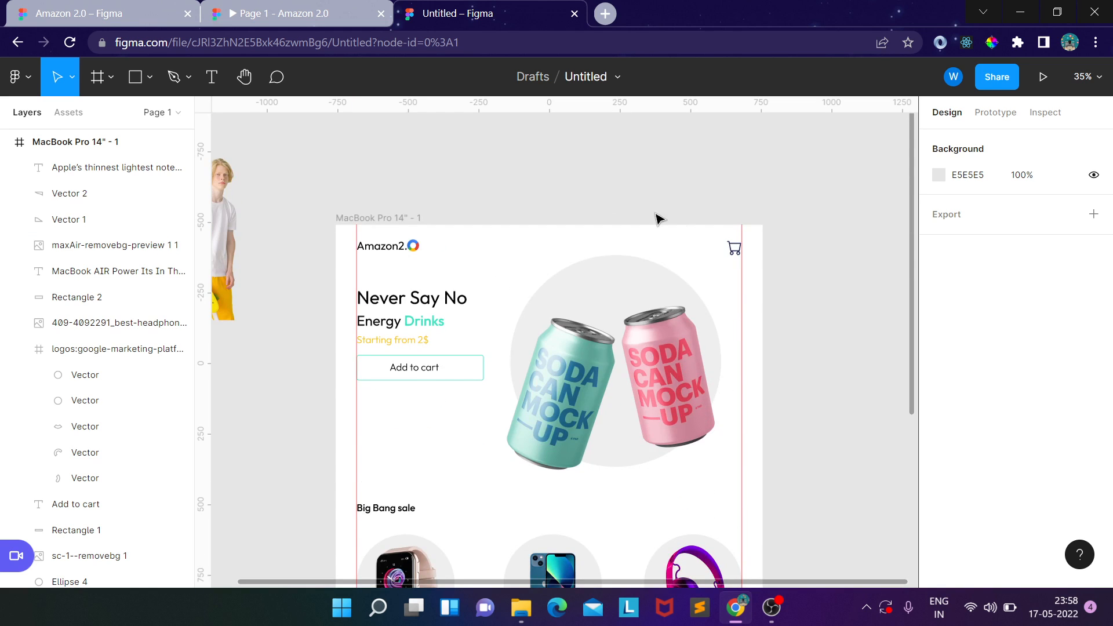
left_click(391, 219)
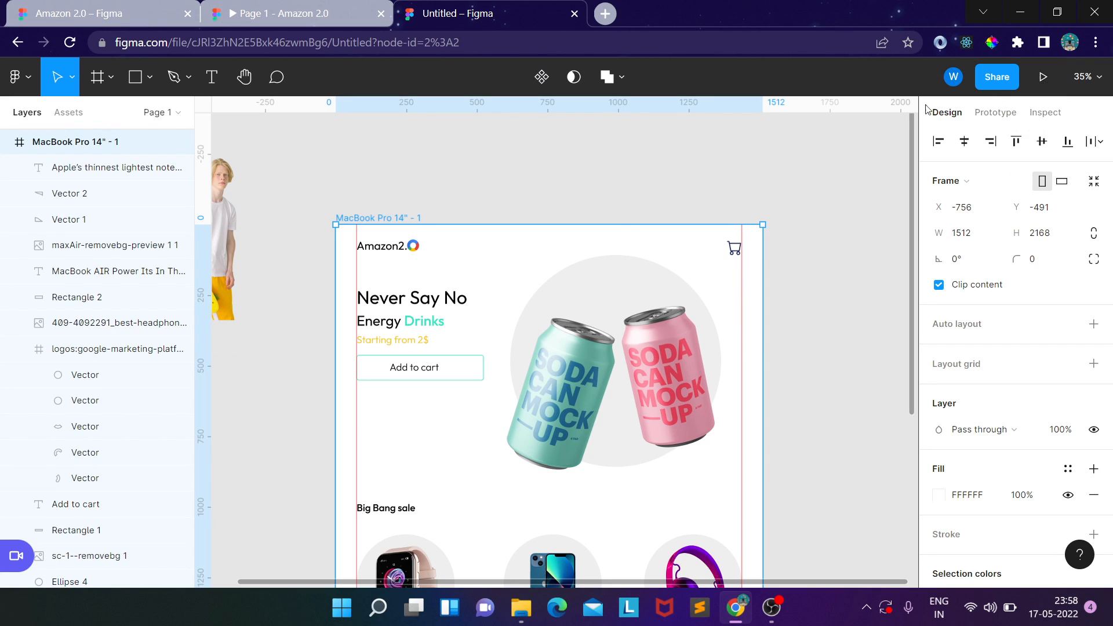
left_click(1042, 78)
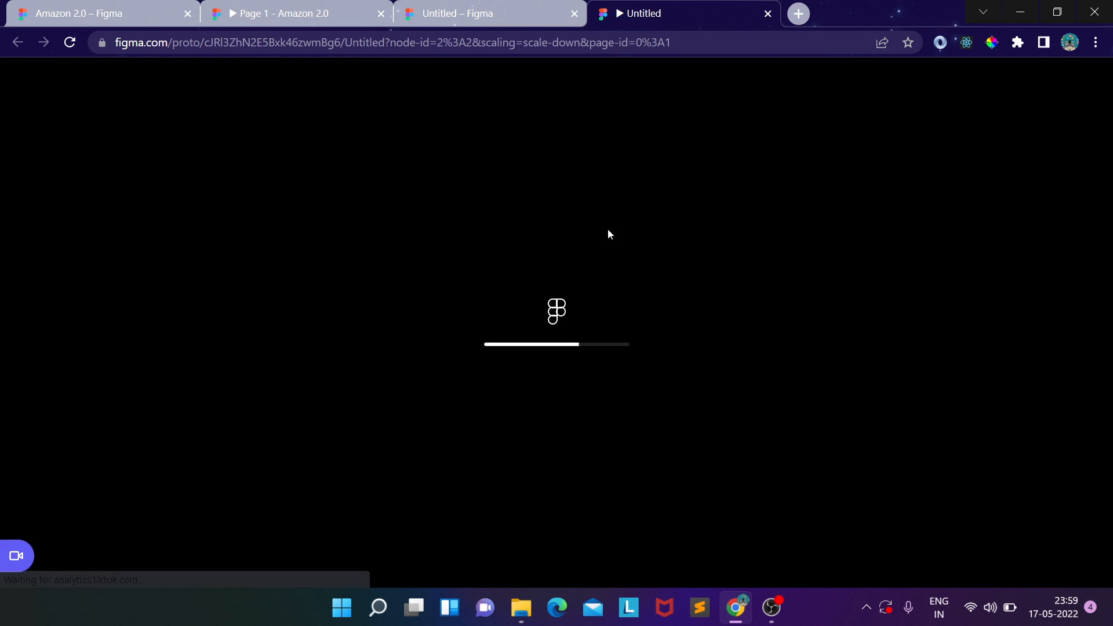
Step: Return to the design file and look up the desktop frame presets for the MacBook Pro 14" size
left_click(537, 7)
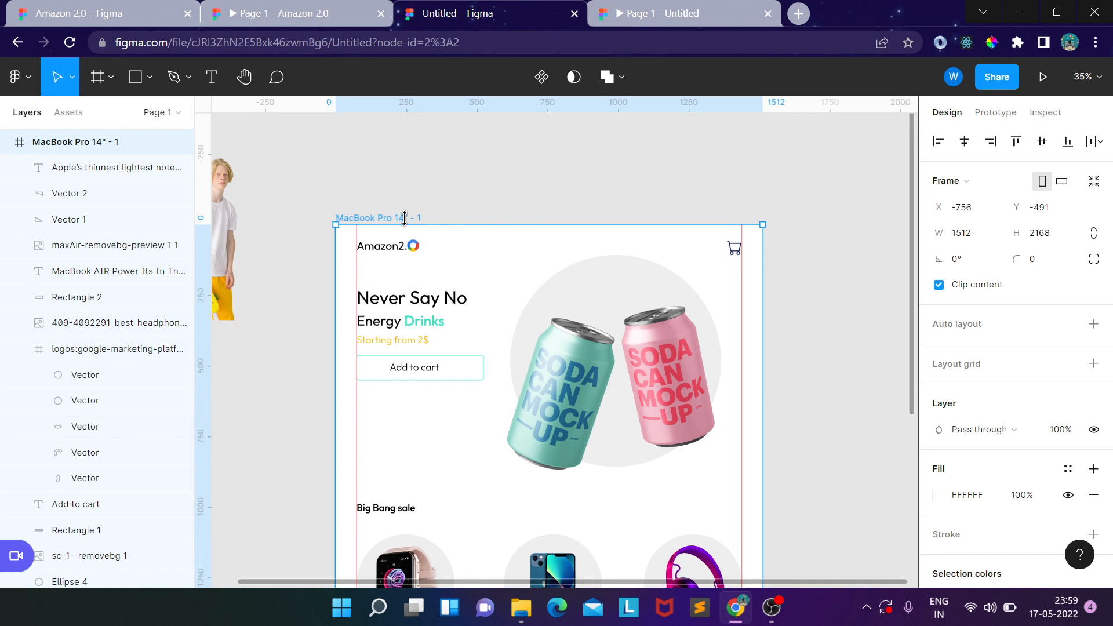
left_click(111, 77)
left_click(113, 117)
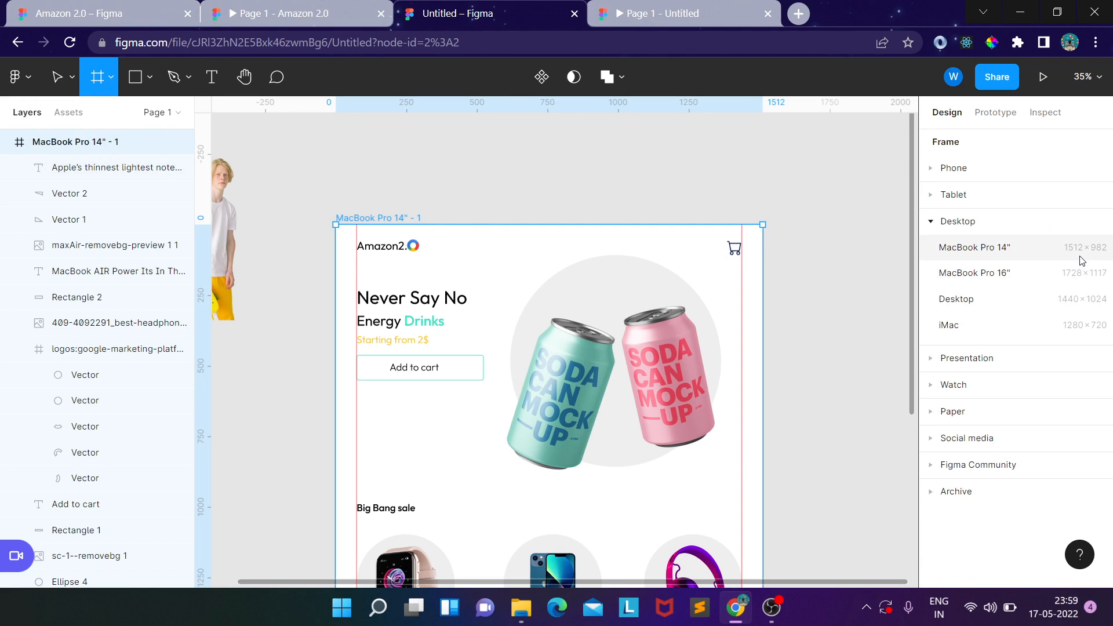
Step: Review the recreated page in its prototype preview, from the soda can hero down to the MacBook Air banner
left_click(738, 5)
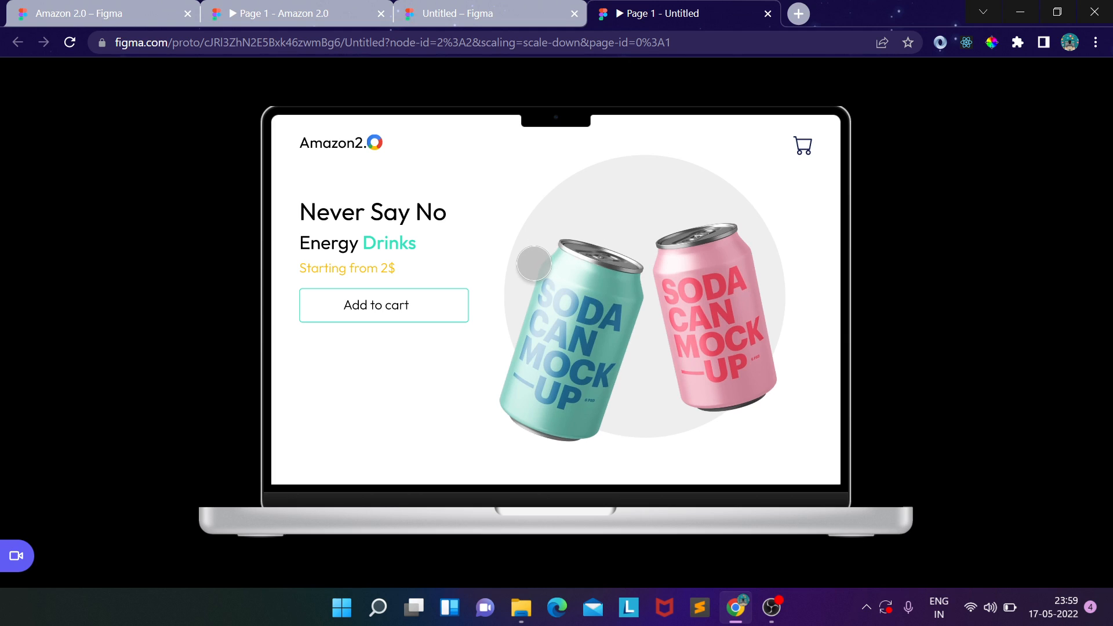
scroll(619, 289, "down", 4)
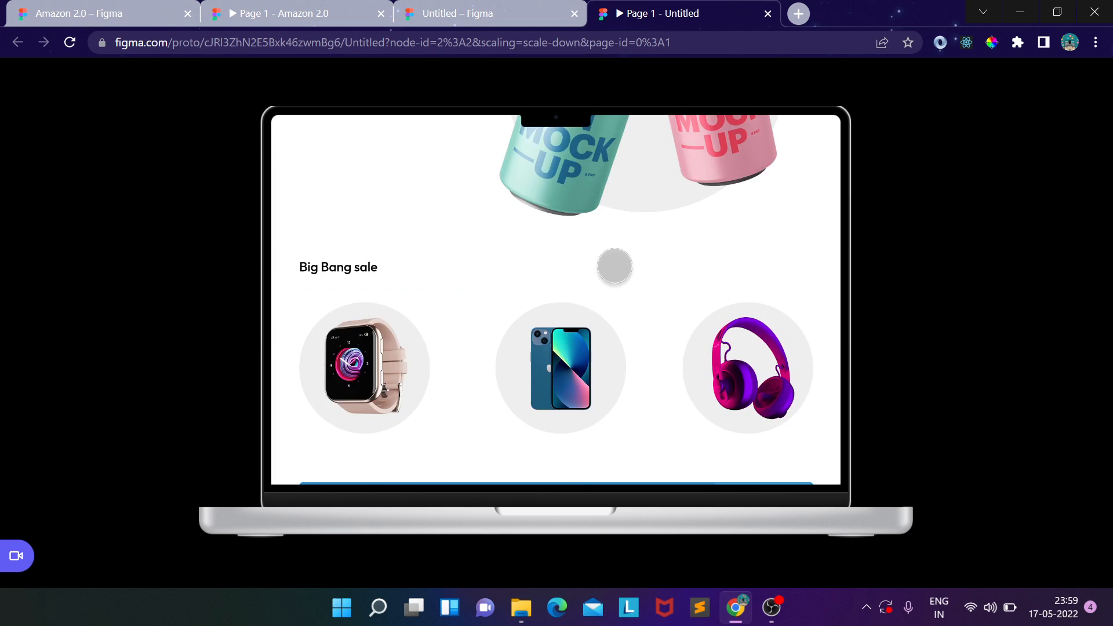
scroll(614, 266, "down", 4)
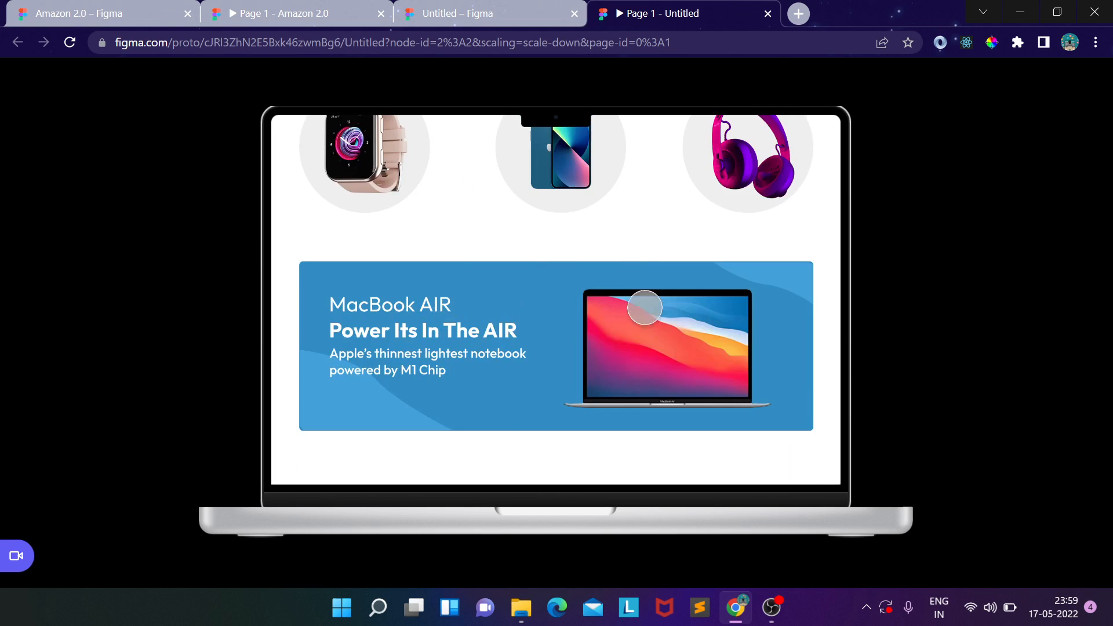
left_click(632, 331)
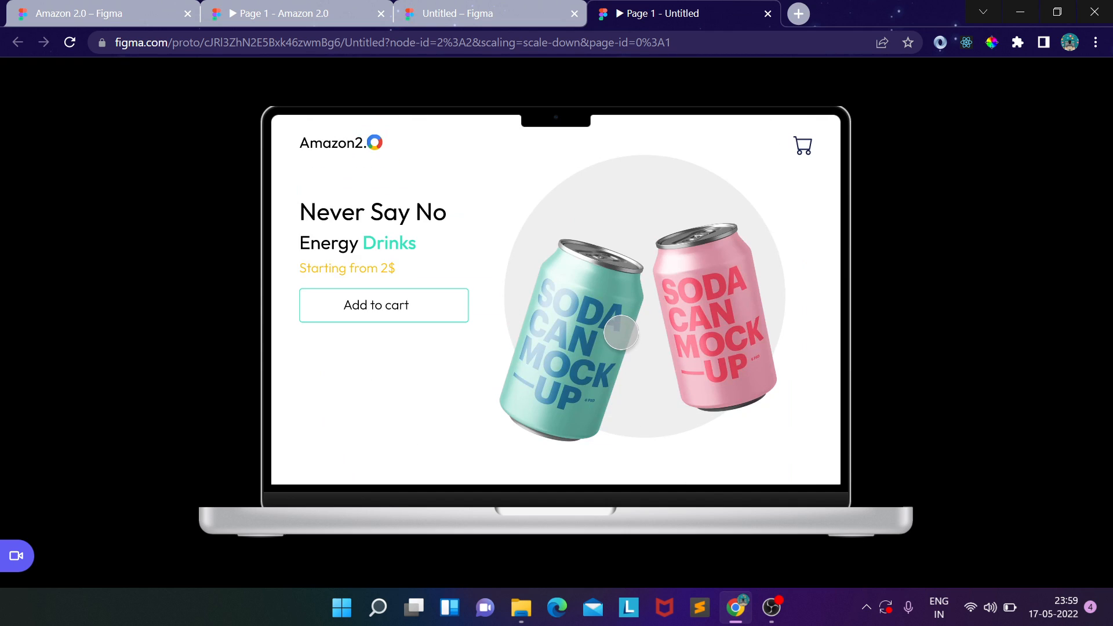
Step: Dismiss the color picker on the reference prototype and compare its home page with the recreated prototype
left_click(279, 13)
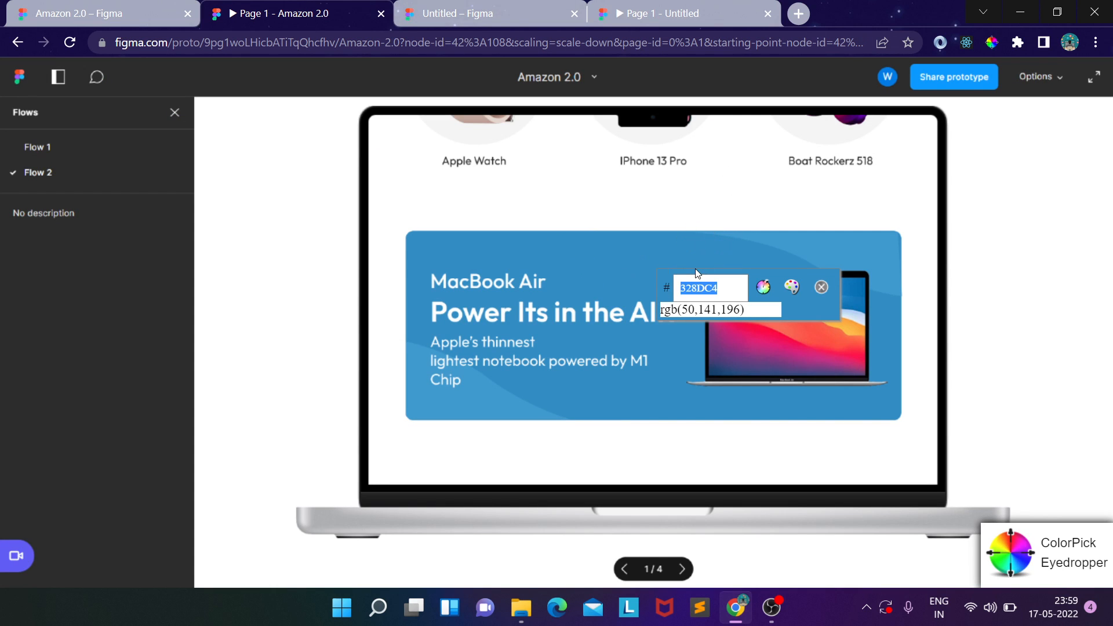
left_click(822, 287)
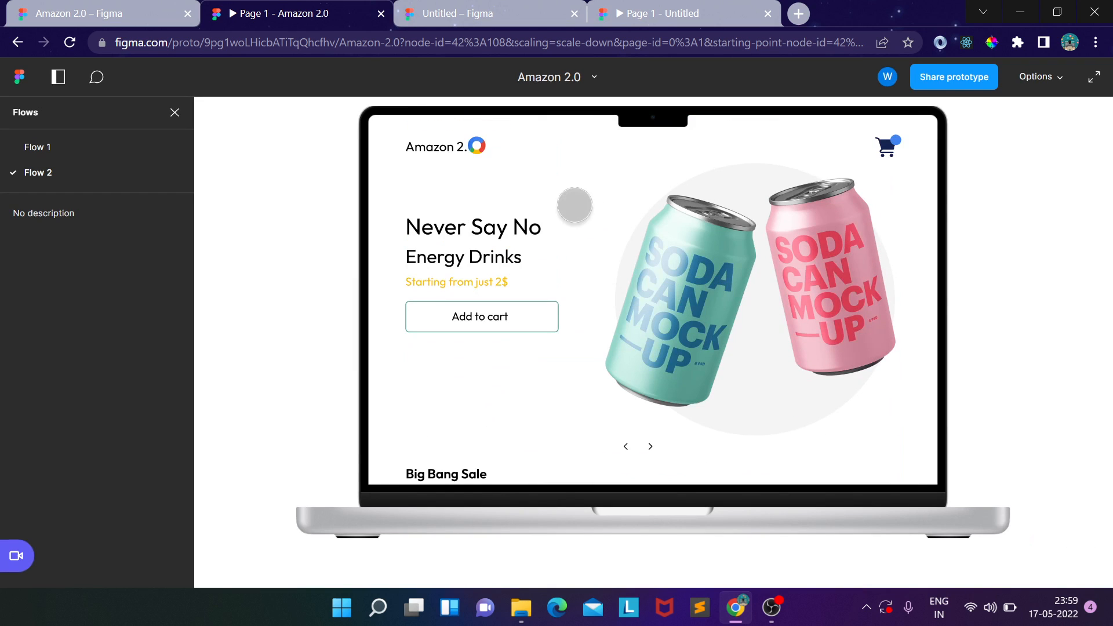
left_click(682, 6)
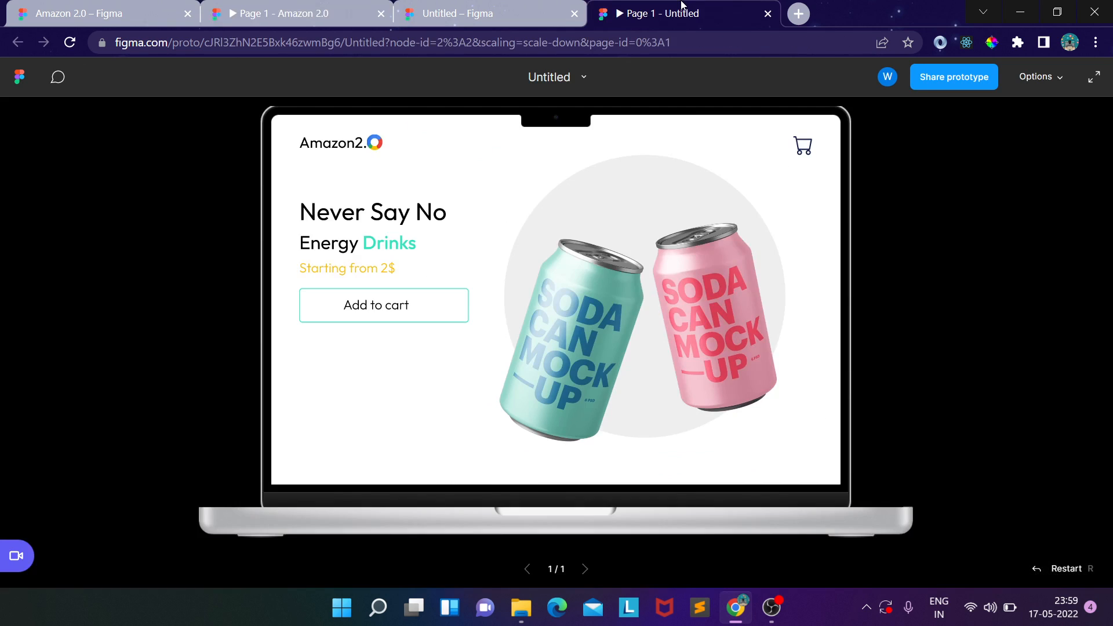
left_click(302, 8)
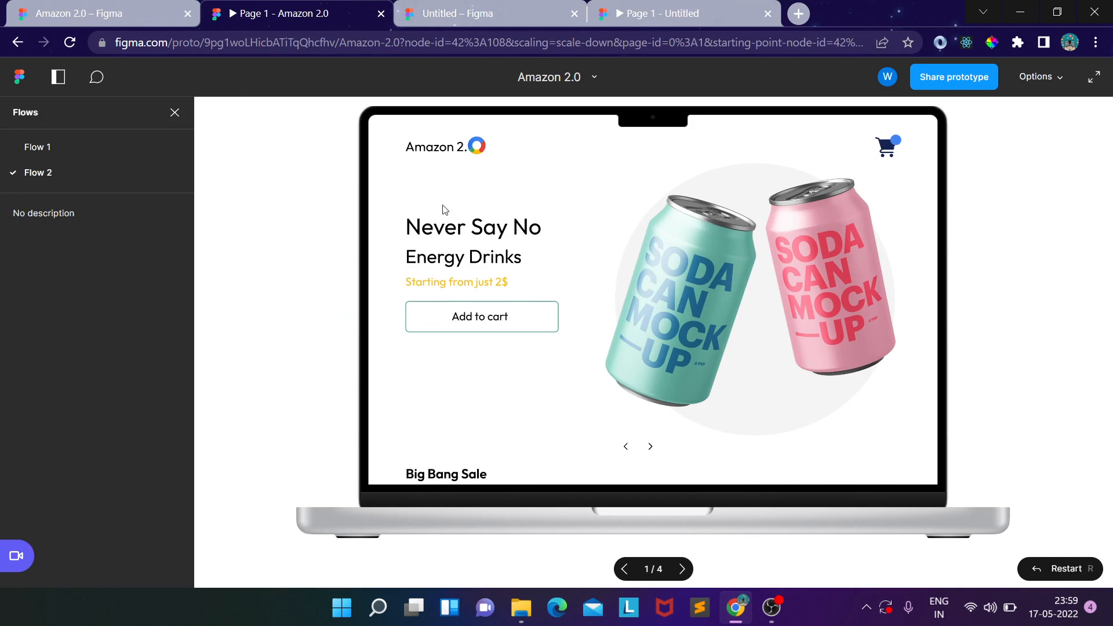
Step: Return to the Untitled design file, switch from the Frame tool to the Move tool and look over the MacBook Pro 14" frame
left_click(440, 13)
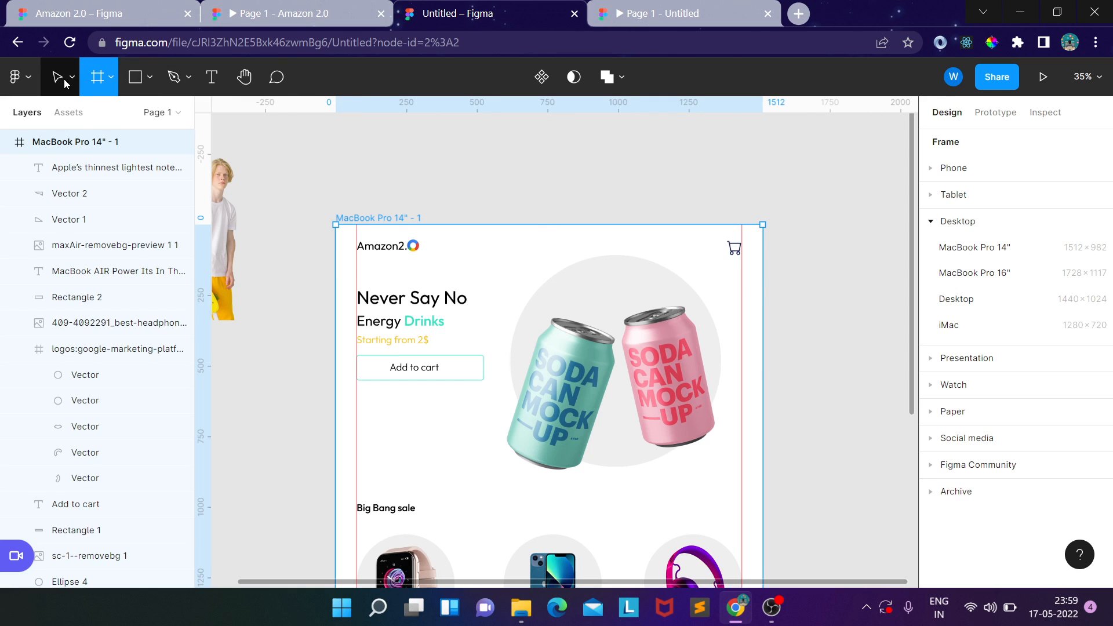
key("v")
scroll(462, 174, "down", 2)
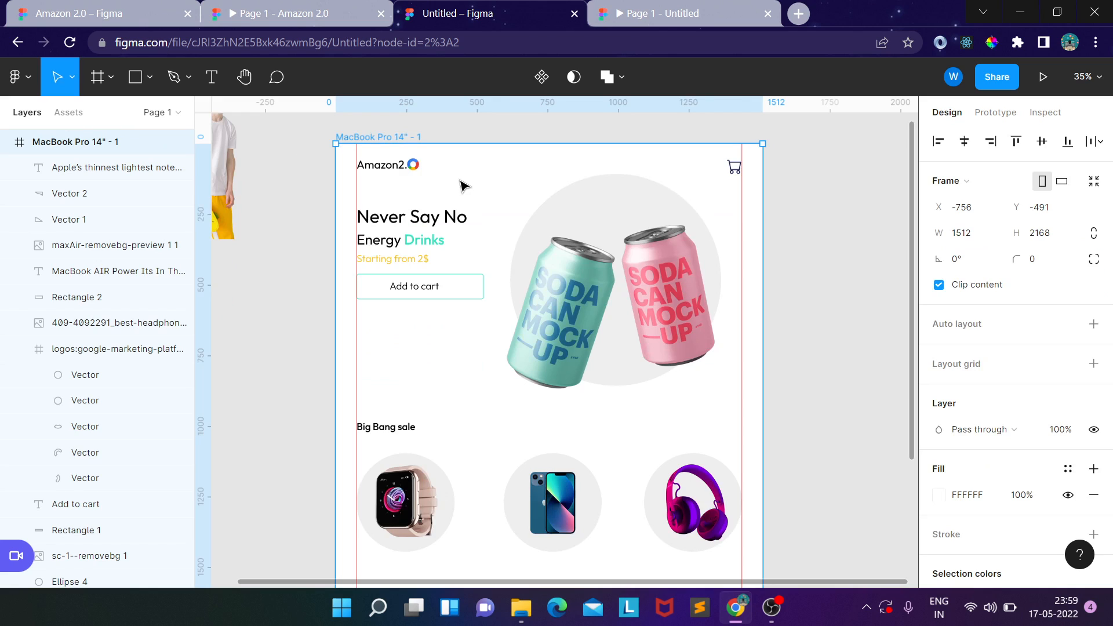
scroll(462, 192, "down", 2)
Step: In the reference prototype, advance the hero to the Cool TShirts slide and view the Big Bang Sale row
left_click(278, 13)
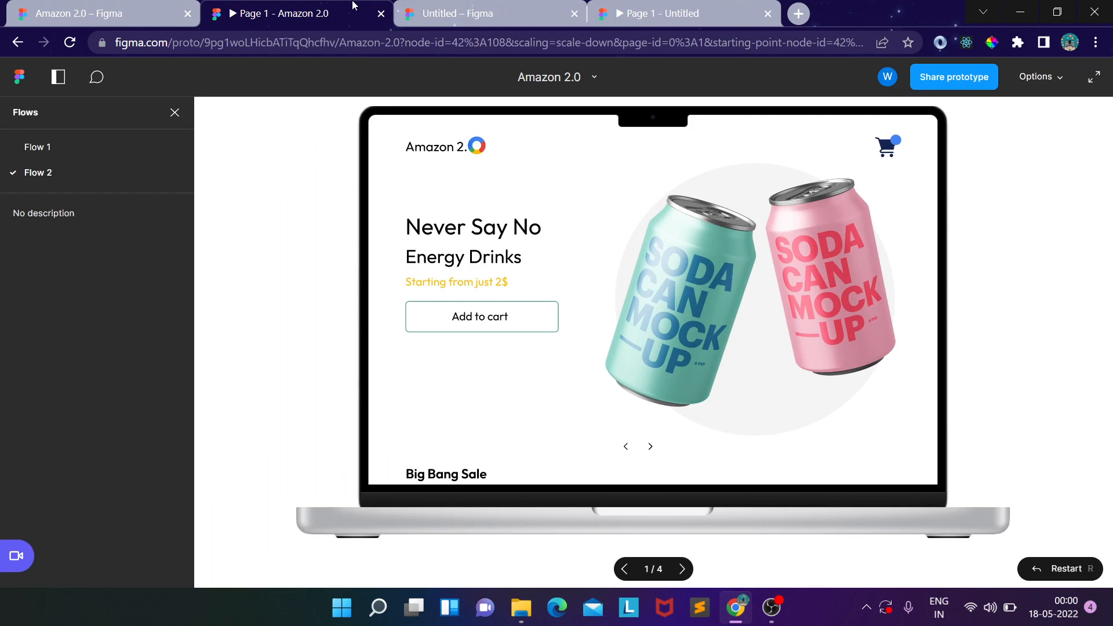
left_click(650, 447)
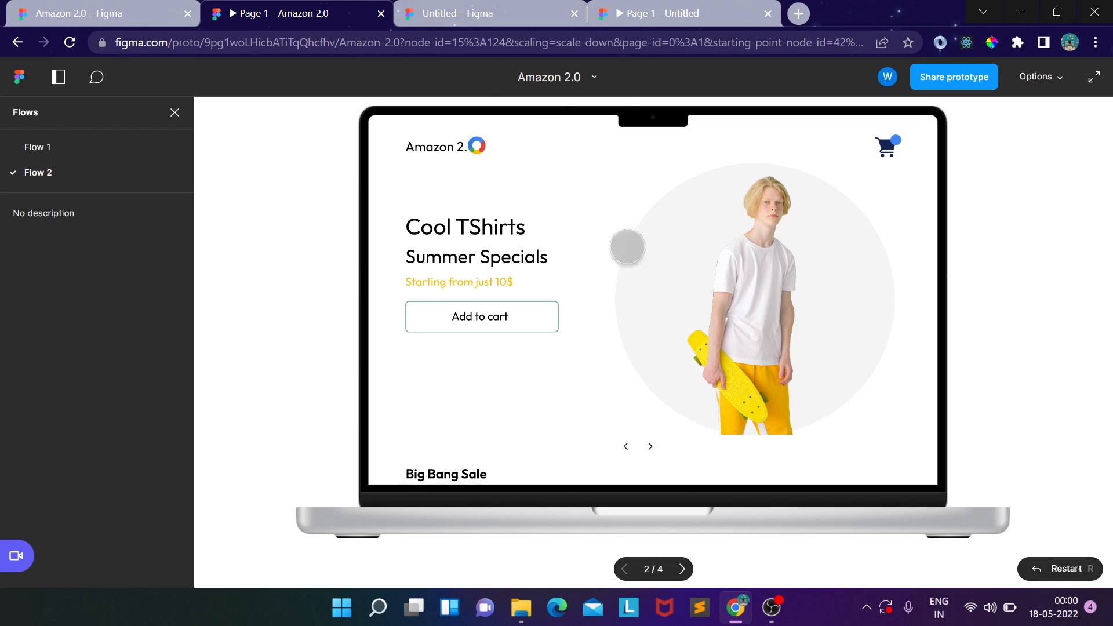
scroll(588, 324, "down", 4)
scroll(589, 325, "down", 2)
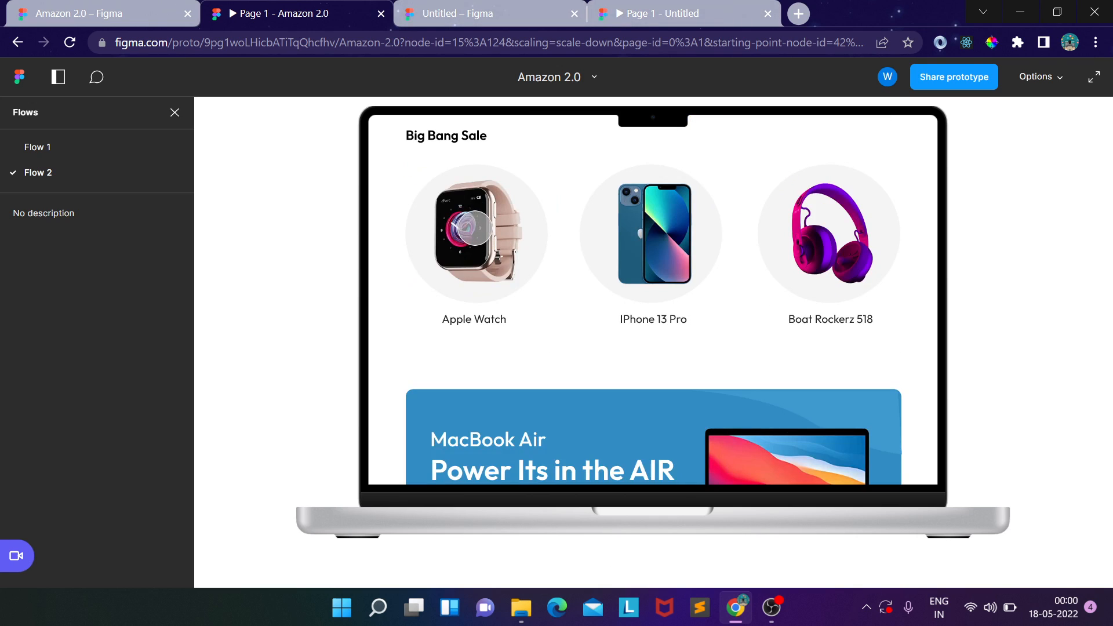
Step: Open the Apple Watch product page from the reference's Big Bang Sale row and show the shopping cart
left_click(477, 230)
scroll(658, 309, "up", 5)
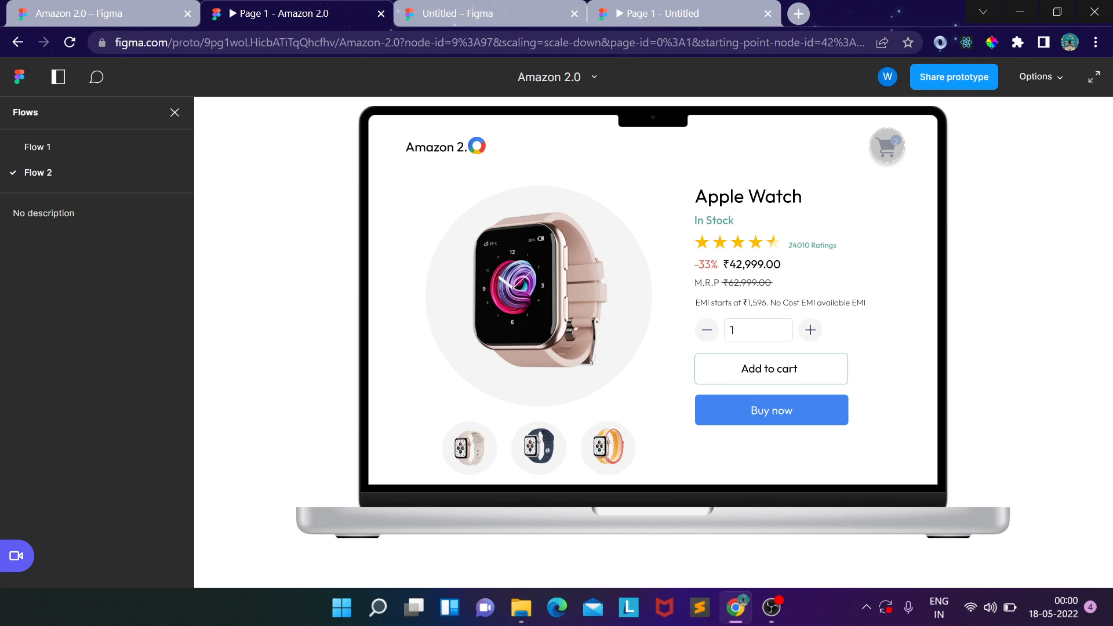
left_click(887, 146)
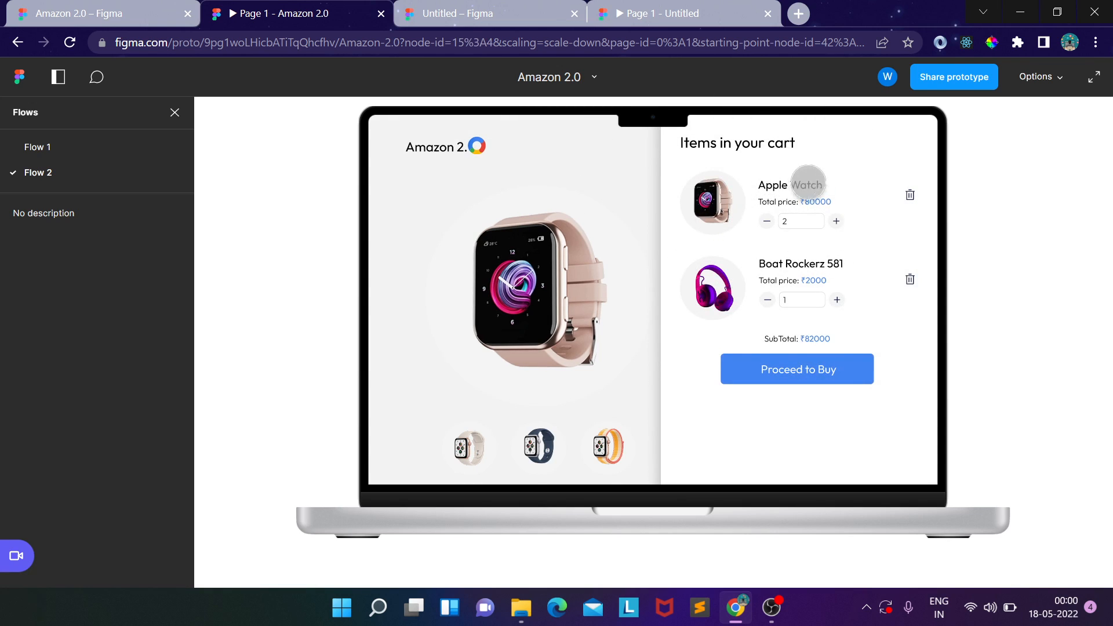